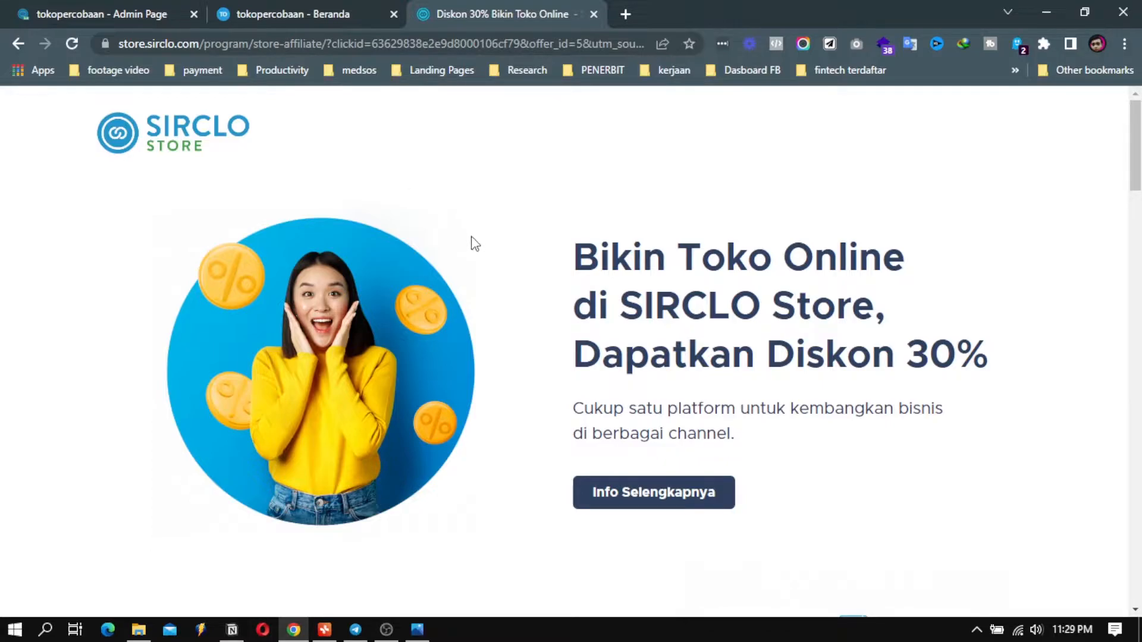
Examine the SIRCLO Store promotion page's 30% discount headline and its introduction to multi-channel selling.
{"action": "mouse_move", "coordinate": [471, 237]}
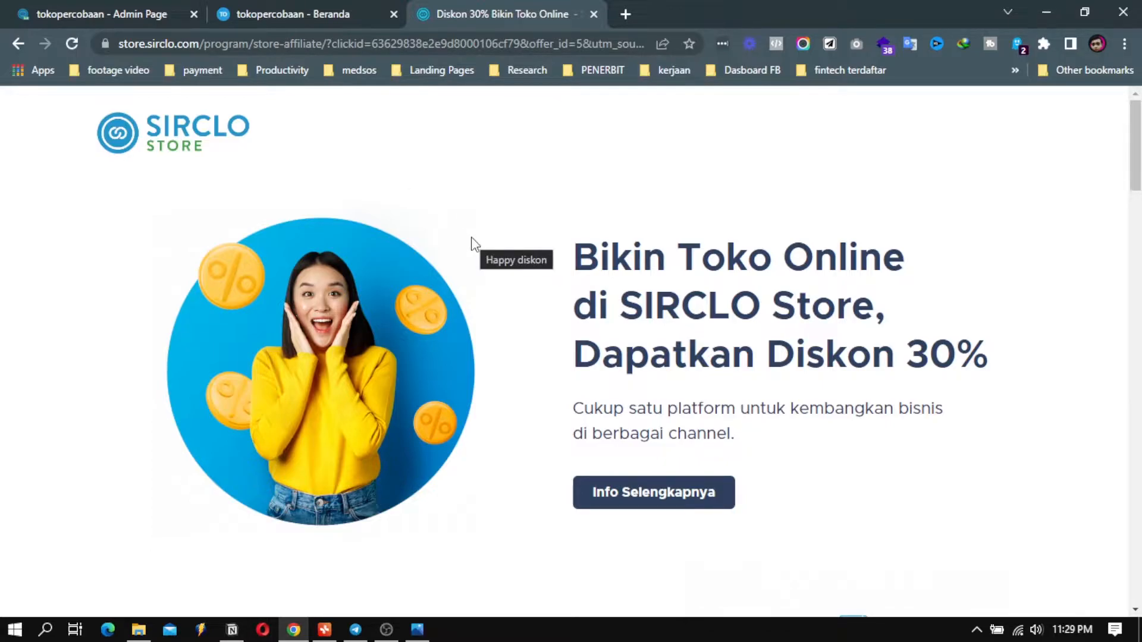
{"action": "scroll", "coordinate": [672, 348], "scroll_direction": "down", "scroll_amount": 2}
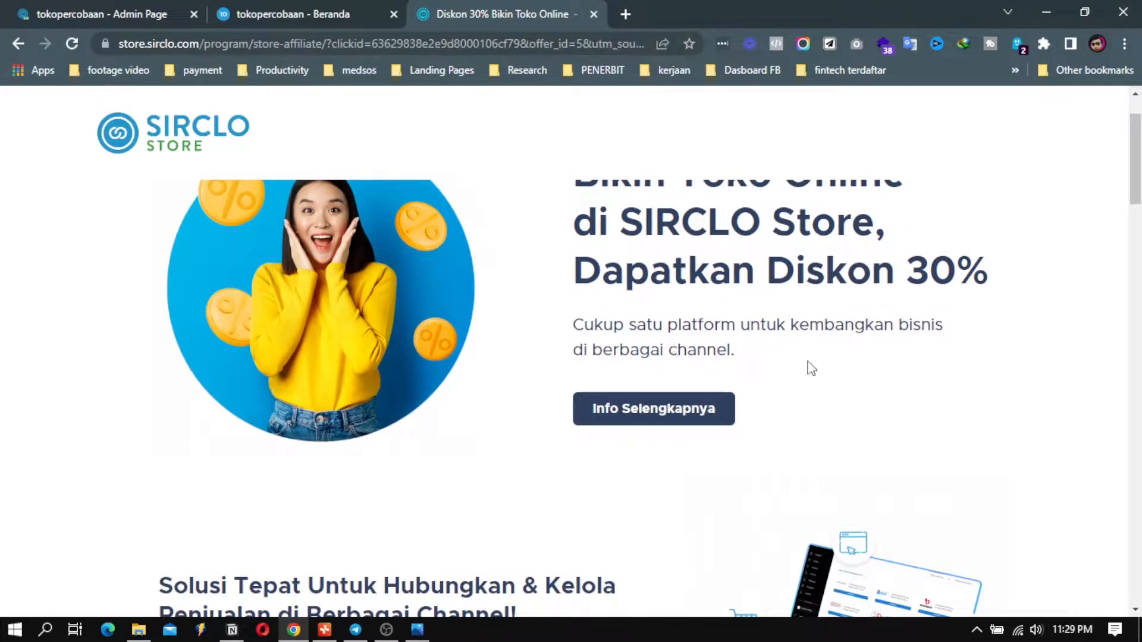
{"action": "left_click_drag", "start_coordinate": [929, 271], "coordinate": [1004, 276]}
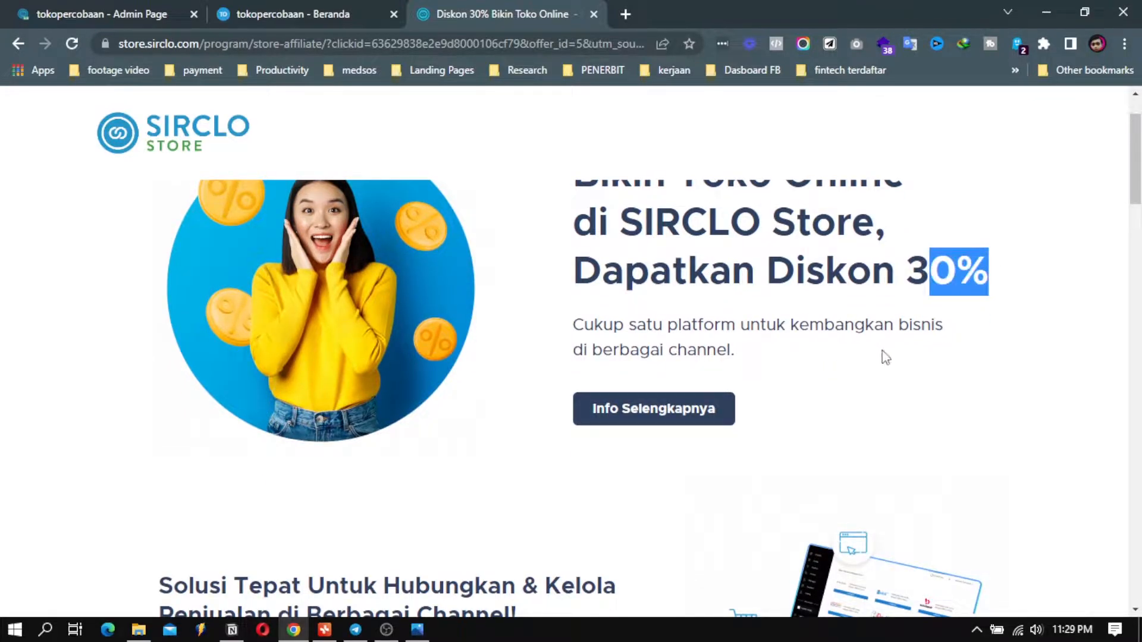
{"action": "scroll", "coordinate": [882, 356], "scroll_direction": "down", "scroll_amount": 4}
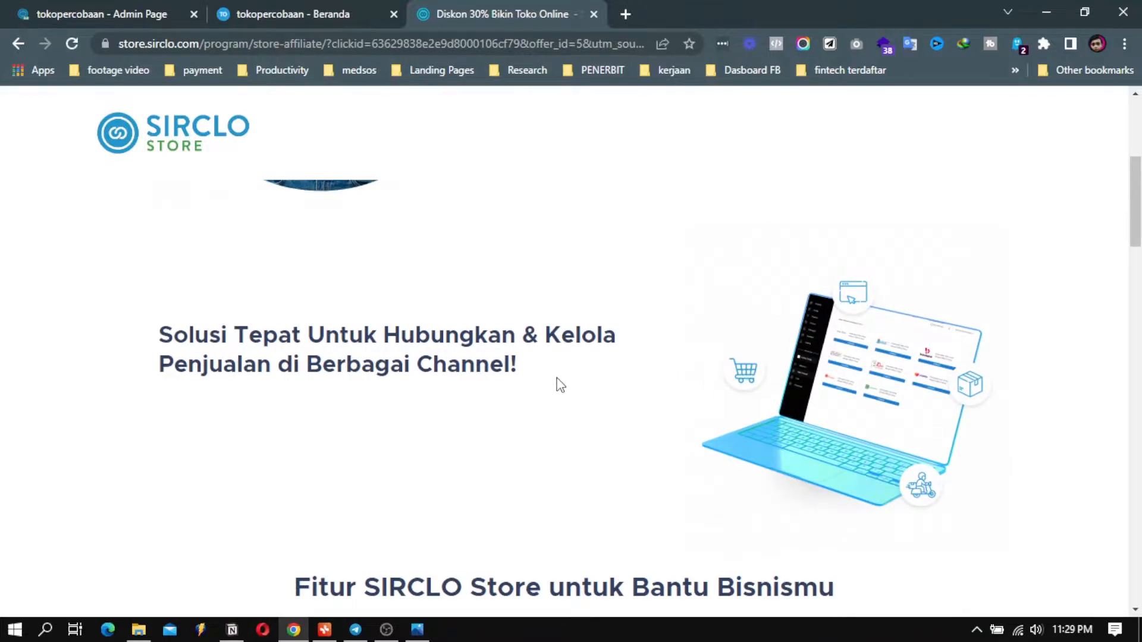
{"action": "scroll", "coordinate": [558, 382], "scroll_direction": "down", "scroll_amount": 7}
{"action": "scroll", "coordinate": [516, 400], "scroll_direction": "up", "scroll_amount": 3}
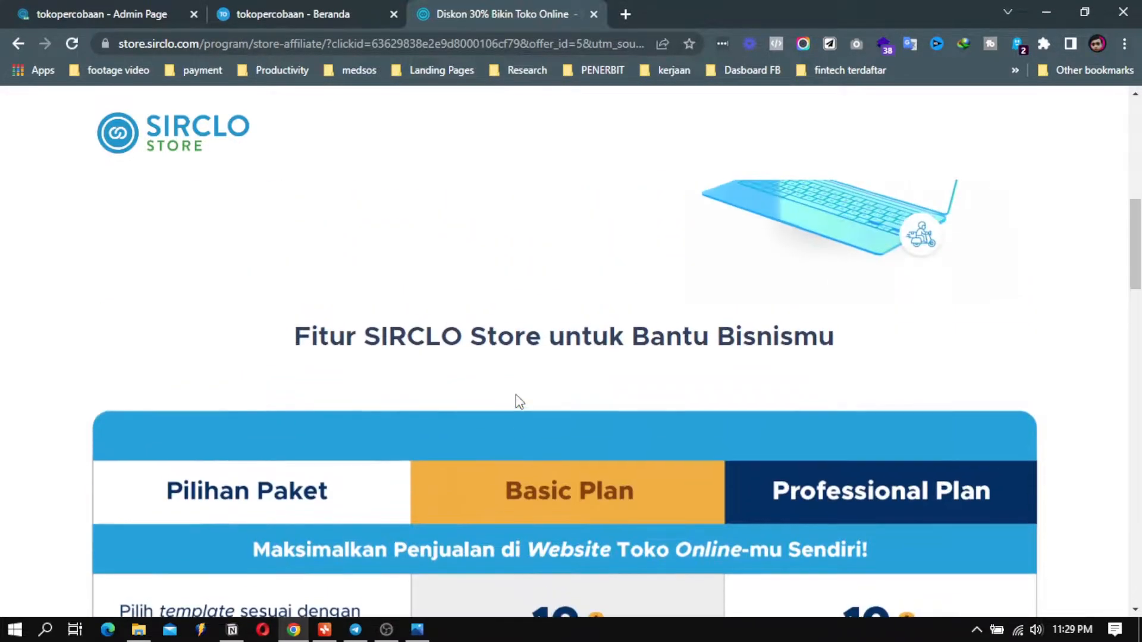
Compare the Basic Plan and Professional Plan on templates, custom domain, marketplace integration and monthly order limits.
{"action": "scroll", "coordinate": [511, 400], "scroll_direction": "down", "scroll_amount": 3}
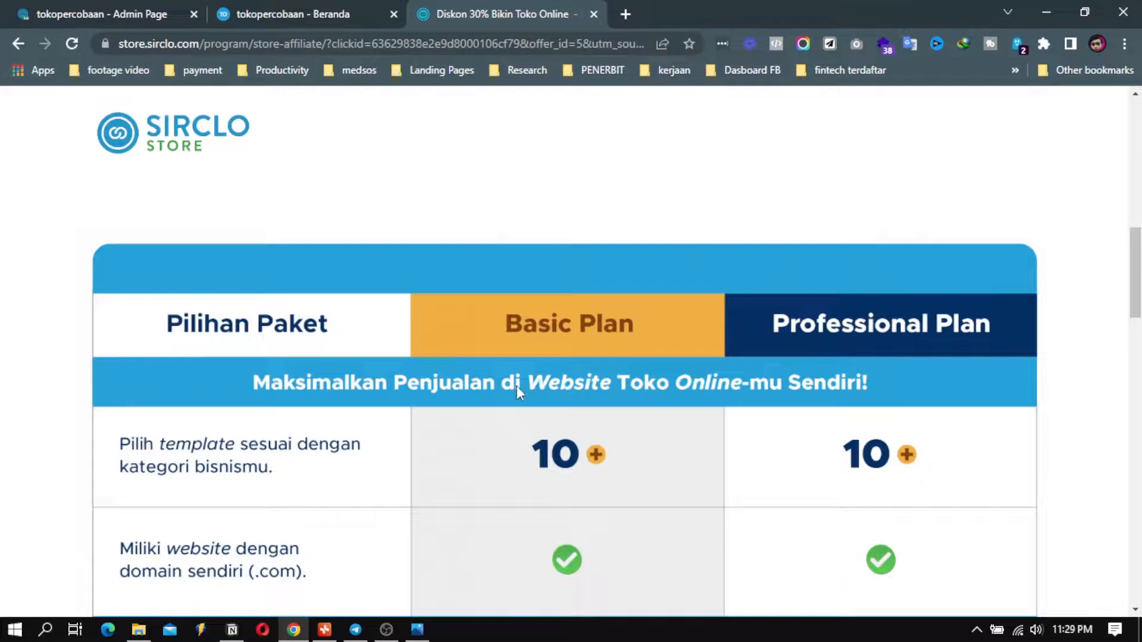
{"action": "scroll", "coordinate": [512, 381], "scroll_direction": "down", "scroll_amount": 1}
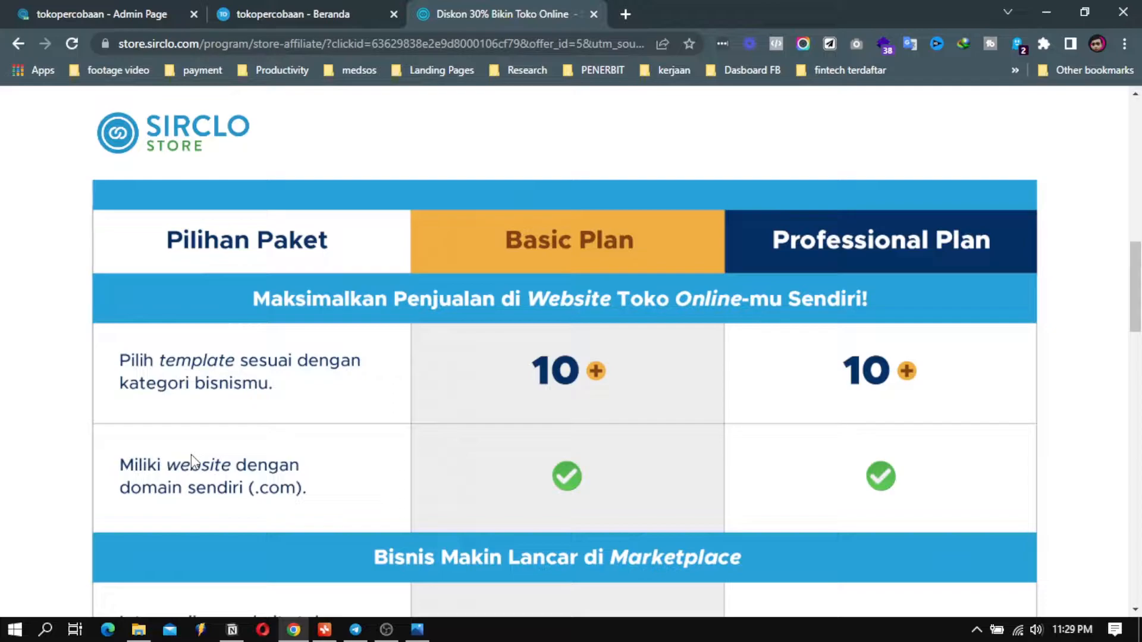
{"action": "scroll", "coordinate": [273, 402], "scroll_direction": "down", "scroll_amount": 2}
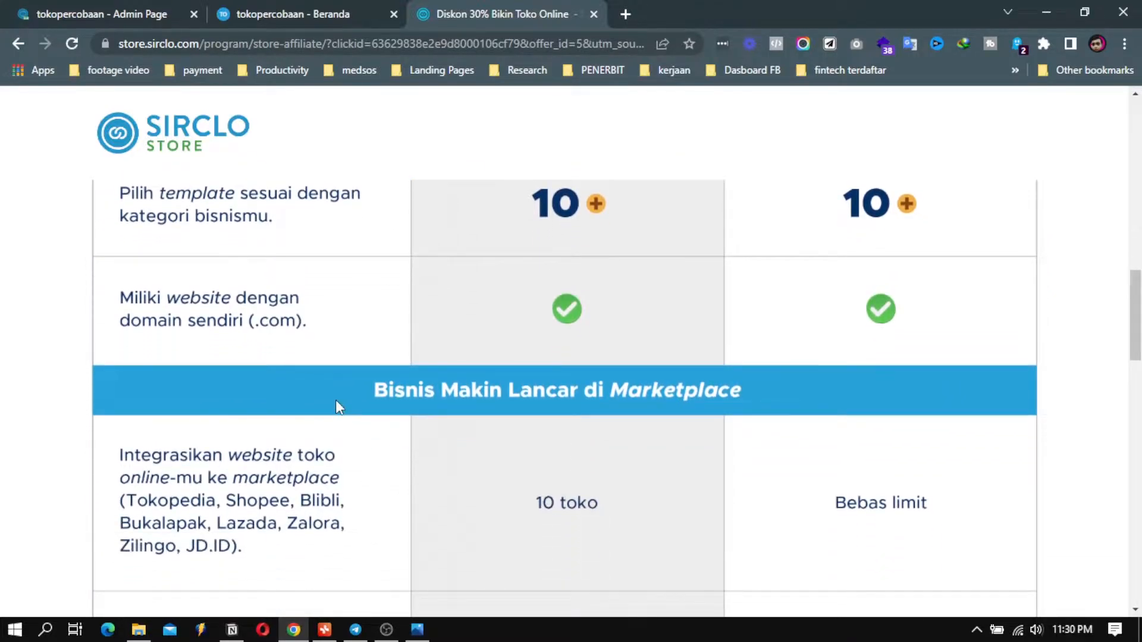
{"action": "scroll", "coordinate": [502, 462], "scroll_direction": "up", "scroll_amount": 2}
{"action": "scroll", "coordinate": [506, 459], "scroll_direction": "down", "scroll_amount": 2}
{"action": "scroll", "coordinate": [339, 459], "scroll_direction": "down", "scroll_amount": 2}
{"action": "scroll", "coordinate": [972, 386], "scroll_direction": "up", "scroll_amount": 1}
{"action": "scroll", "coordinate": [925, 401], "scroll_direction": "up", "scroll_amount": 3}
{"action": "scroll", "coordinate": [923, 398], "scroll_direction": "down", "scroll_amount": 5}
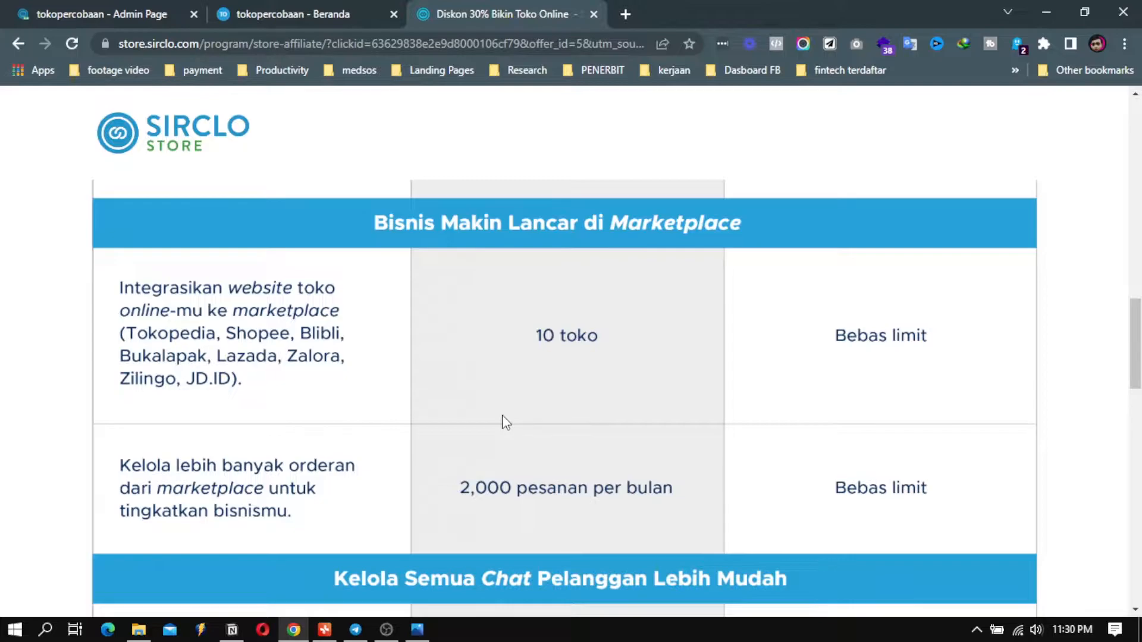
{"action": "scroll", "coordinate": [833, 355], "scroll_direction": "up", "scroll_amount": 5}
{"action": "scroll", "coordinate": [841, 440], "scroll_direction": "down", "scroll_amount": 6}
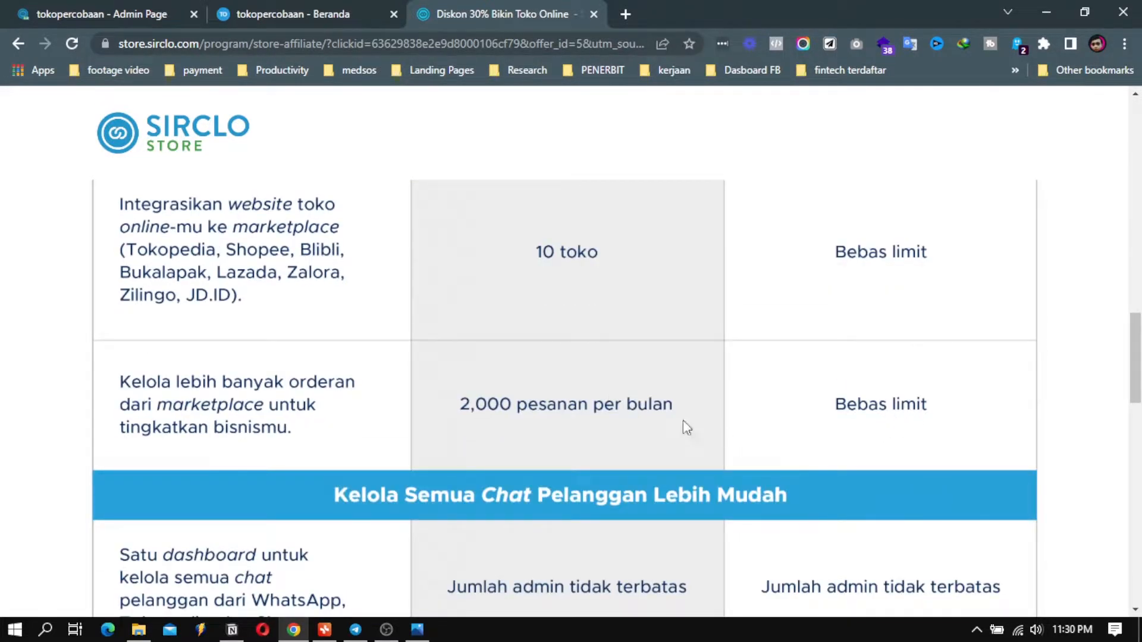
{"action": "scroll", "coordinate": [590, 403], "scroll_direction": "up", "scroll_amount": 5}
Review the plans' chat management and support features, and the discounted Basic Plan prices for each subscription period.
{"action": "scroll", "coordinate": [571, 399], "scroll_direction": "down", "scroll_amount": 8}
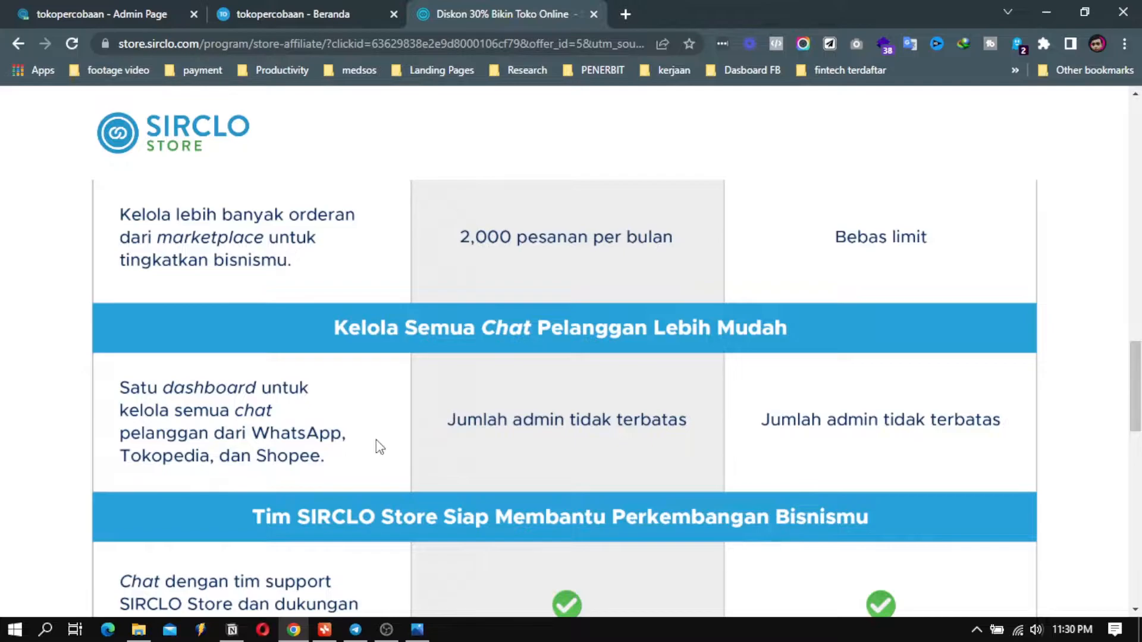
{"action": "scroll", "coordinate": [427, 434], "scroll_direction": "down", "scroll_amount": 3}
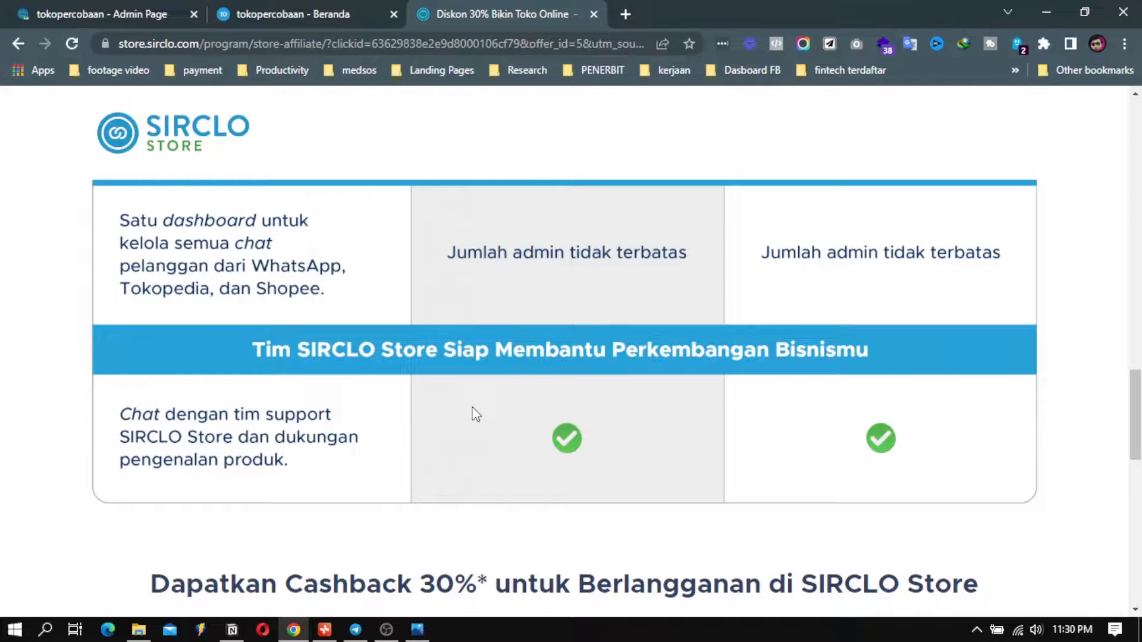
{"action": "scroll", "coordinate": [476, 414], "scroll_direction": "down", "scroll_amount": 7}
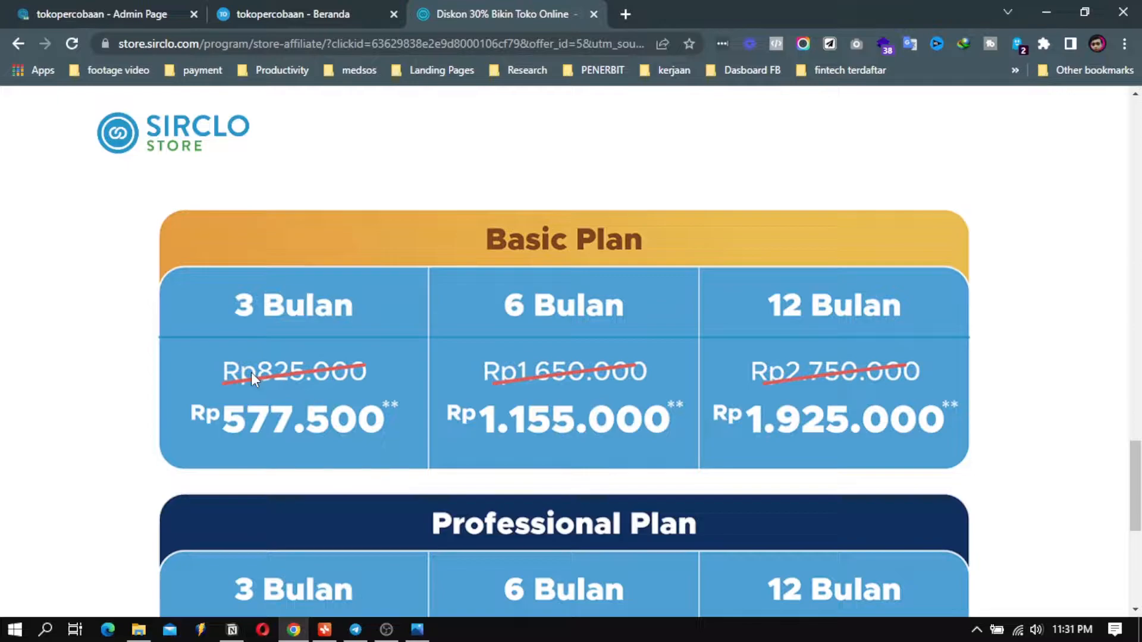
Switch to the tokopercobaan admin page and examine the store name under Identitas Toko in the Profil Toko form.
{"action": "left_click", "coordinate": [126, 13]}
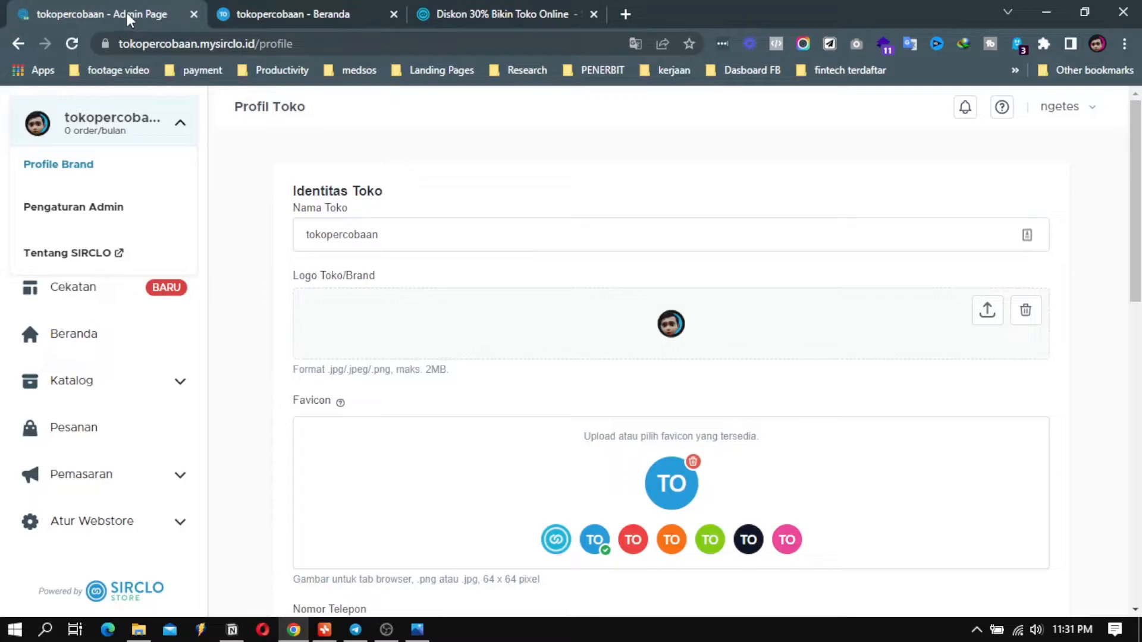
{"action": "scroll", "coordinate": [115, 394], "scroll_direction": "down", "scroll_amount": 4}
{"action": "scroll", "coordinate": [138, 290], "scroll_direction": "up", "scroll_amount": 4}
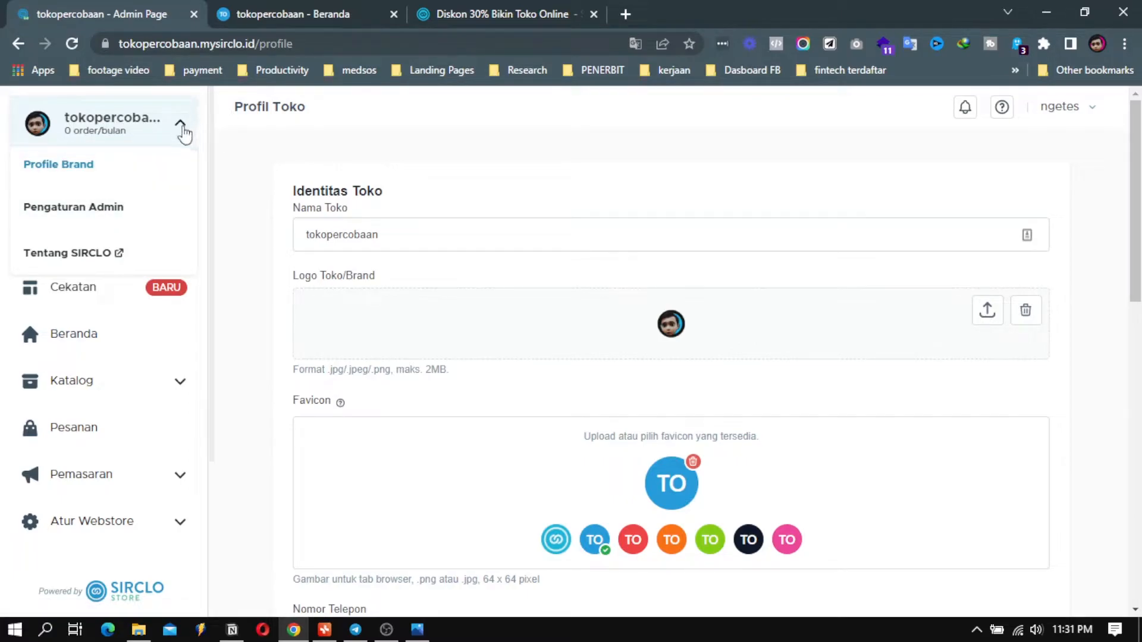
{"action": "left_click_drag", "start_coordinate": [396, 232], "coordinate": [300, 279]}
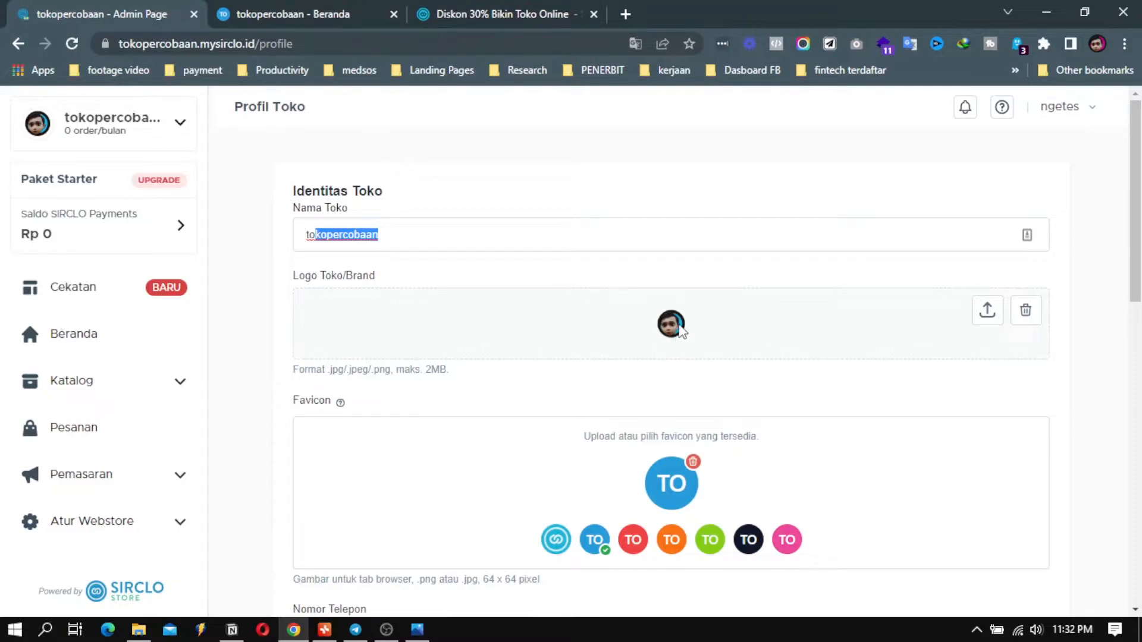
Review the favicon, phone, store address, location pin and search engine fields of the store profile.
{"action": "scroll", "coordinate": [708, 452], "scroll_direction": "down", "scroll_amount": 3}
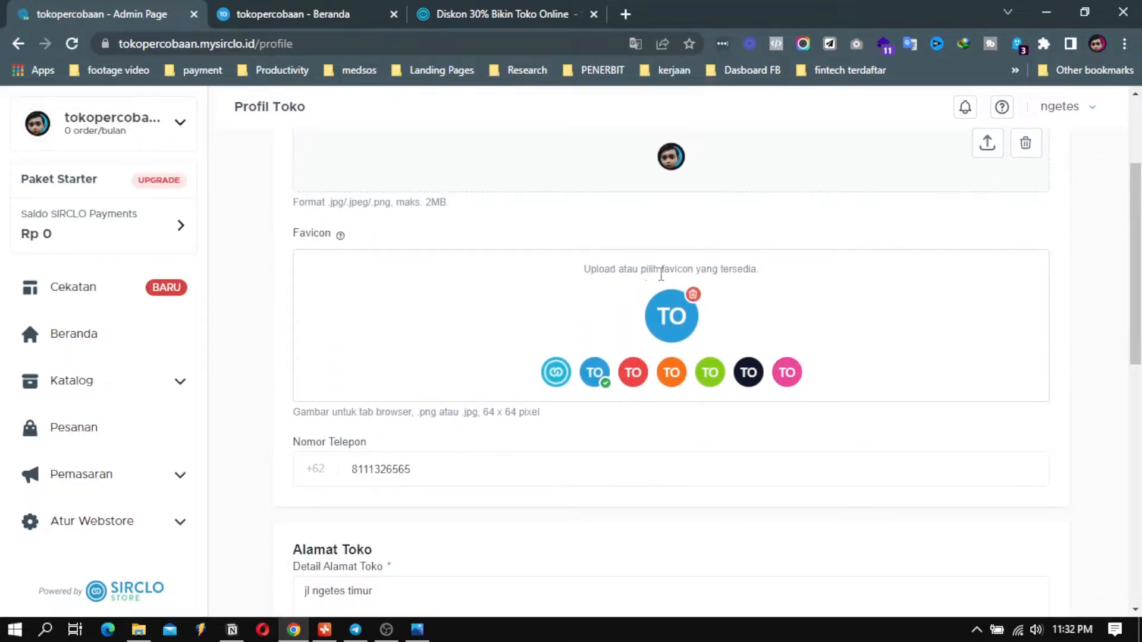
{"action": "scroll", "coordinate": [523, 455], "scroll_direction": "down", "scroll_amount": 3}
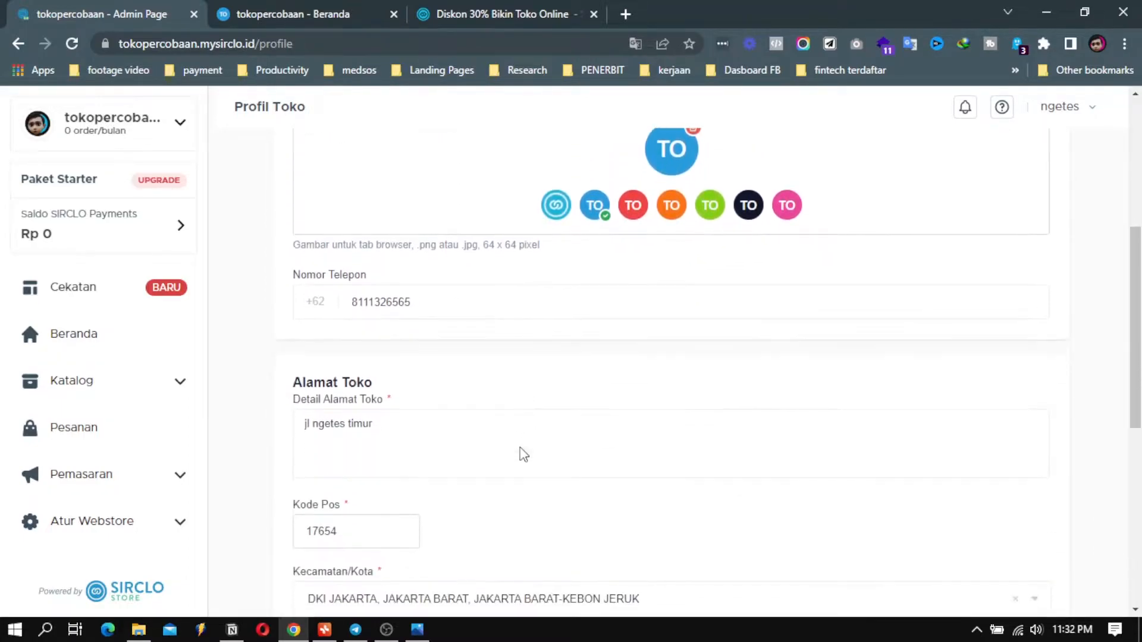
{"action": "scroll", "coordinate": [530, 325], "scroll_direction": "down", "scroll_amount": 5}
{"action": "scroll", "coordinate": [487, 288], "scroll_direction": "down", "scroll_amount": 3}
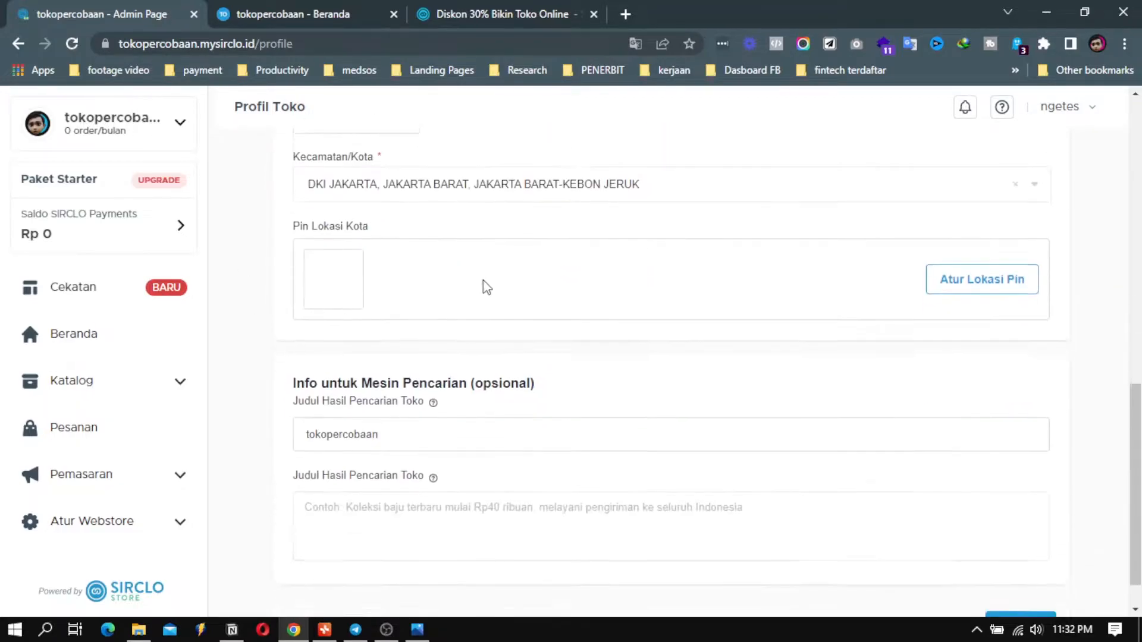
{"action": "scroll", "coordinate": [476, 275], "scroll_direction": "down", "scroll_amount": 1}
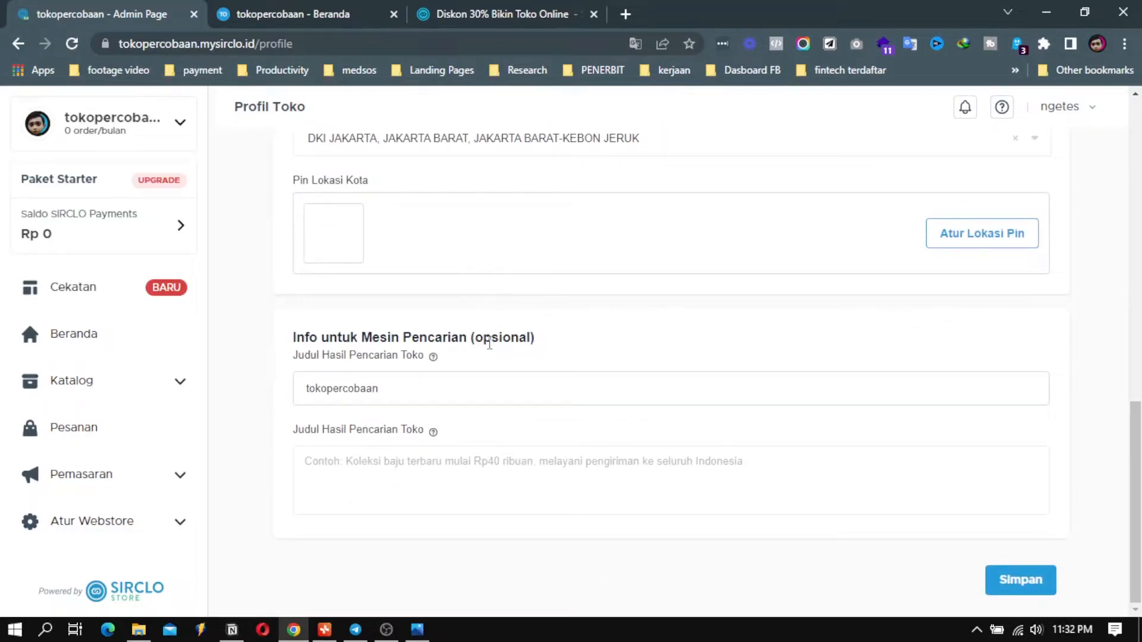
{"action": "scroll", "coordinate": [464, 500], "scroll_direction": "up", "scroll_amount": 2}
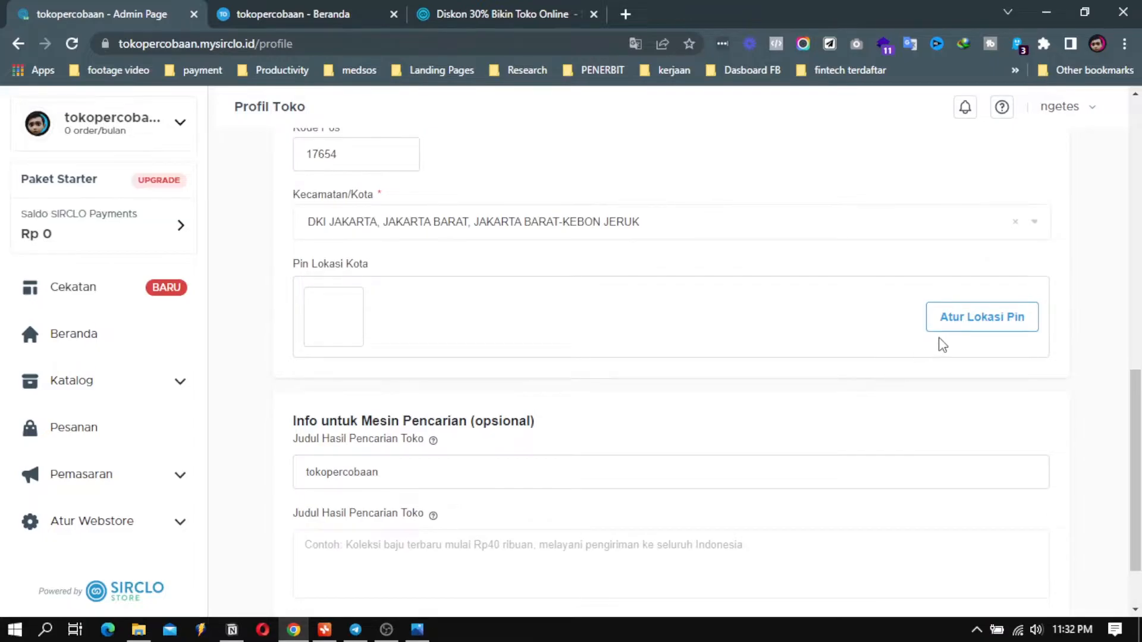
{"action": "scroll", "coordinate": [941, 347], "scroll_direction": "down", "scroll_amount": 2}
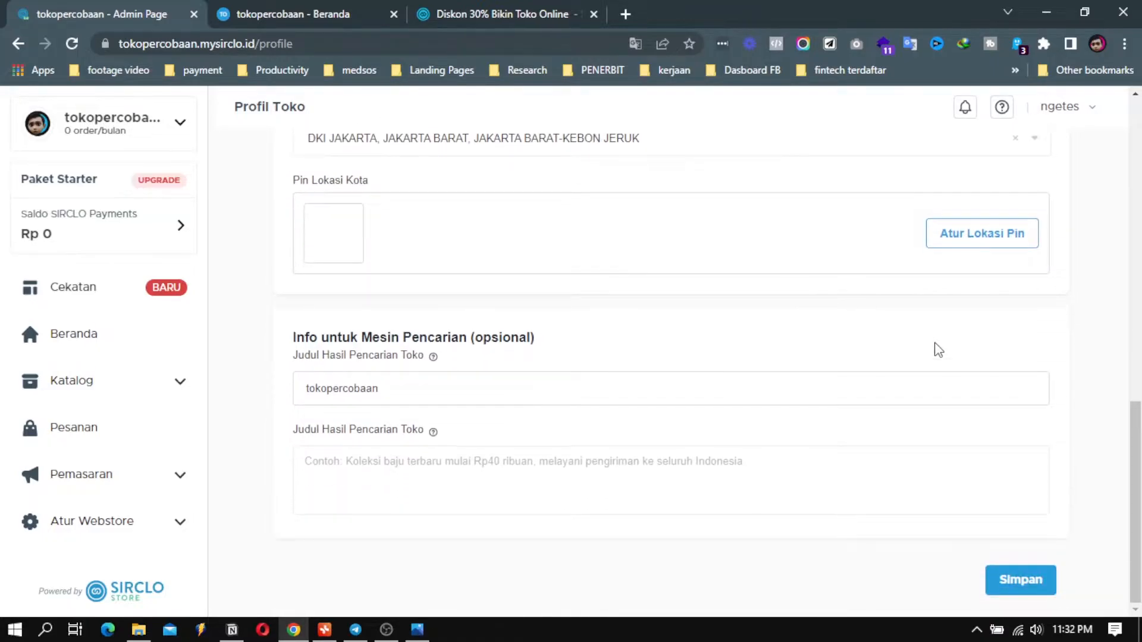
{"action": "scroll", "coordinate": [458, 427], "scroll_direction": "up", "scroll_amount": 10}
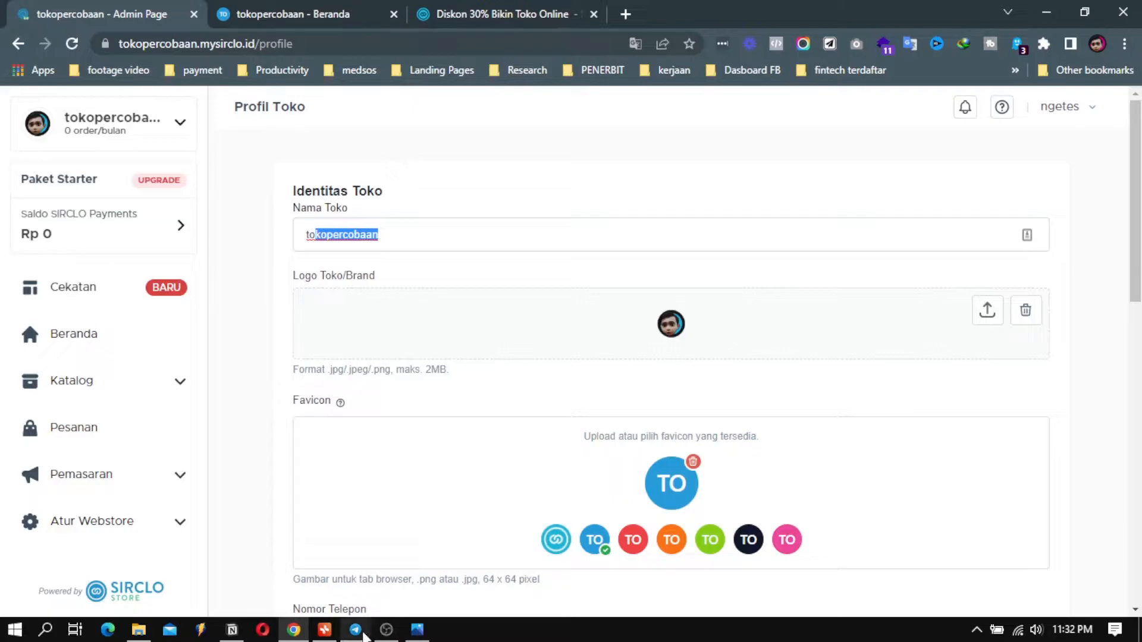
Switch to the SIRCLO mind map and examine its payment, logistics, marketplace integration and social commerce branches.
{"action": "left_click", "coordinate": [327, 631]}
{"action": "scroll", "coordinate": [508, 433], "scroll_direction": "up", "scroll_amount": 8}
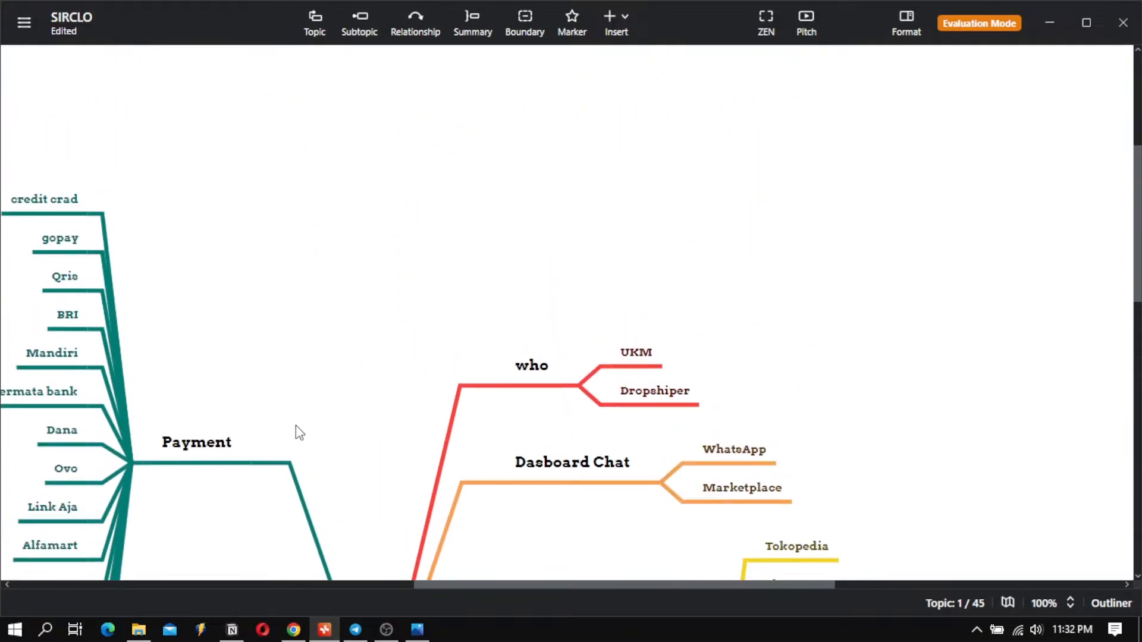
{"action": "left_click_drag", "start_coordinate": [294, 395], "coordinate": [454, 116]}
{"action": "left_click_drag", "start_coordinate": [387, 458], "coordinate": [449, 265]}
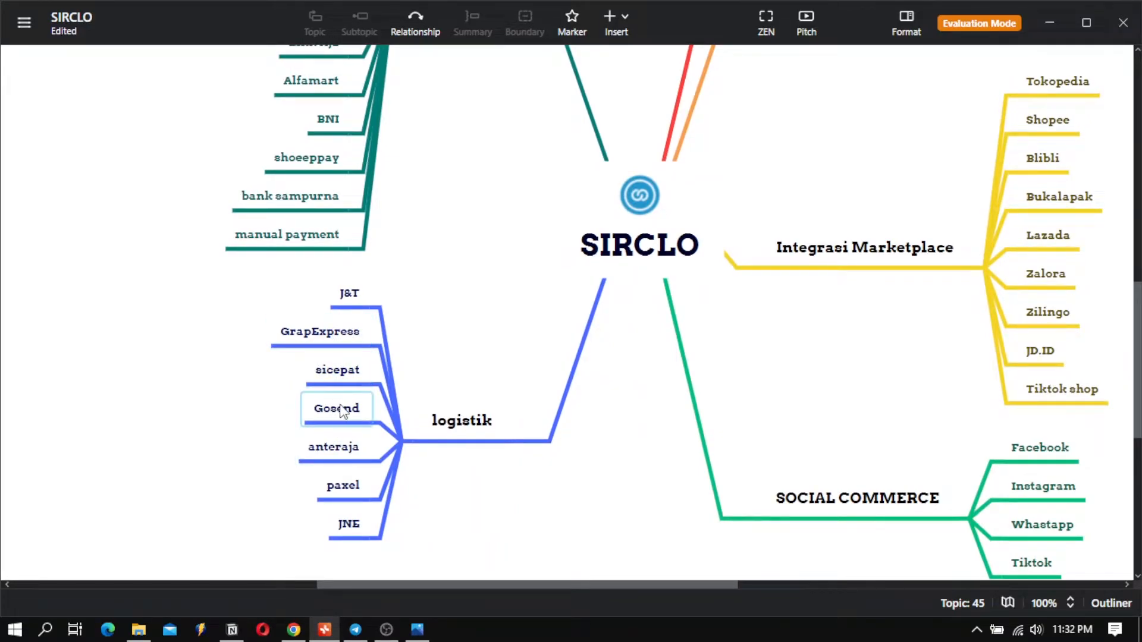
Return to the store admin page and look over the Profil Toko form and the available admin sections.
{"action": "left_click", "coordinate": [294, 629]}
{"action": "scroll", "coordinate": [881, 392], "scroll_direction": "down", "scroll_amount": 10}
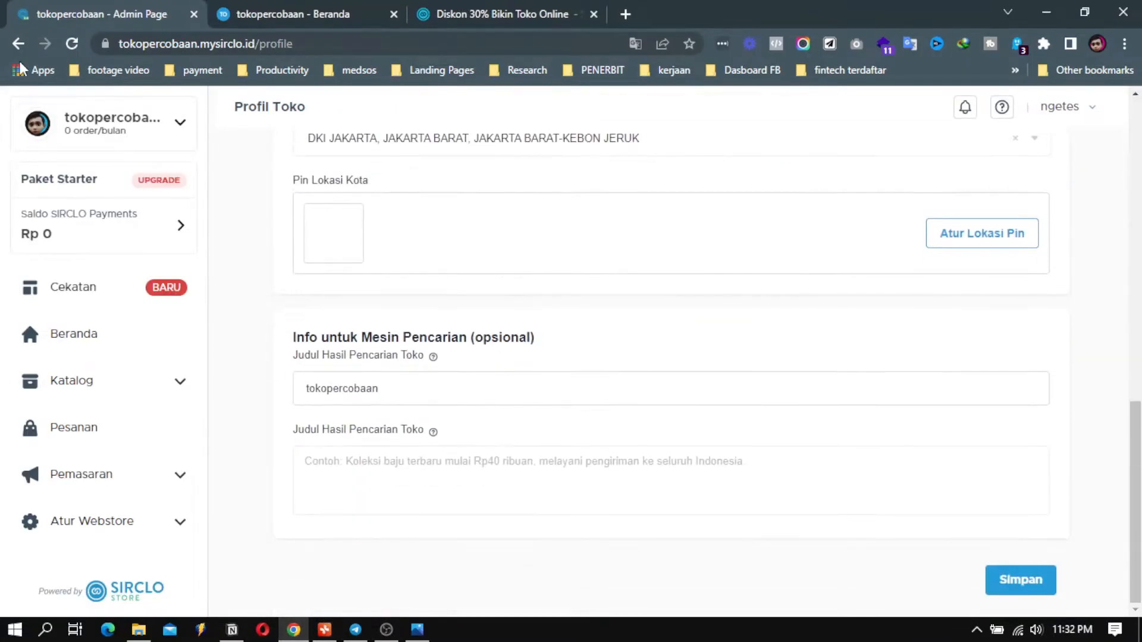
{"action": "scroll", "coordinate": [113, 146], "scroll_direction": "down", "scroll_amount": 2}
{"action": "scroll", "coordinate": [112, 151], "scroll_direction": "up", "scroll_amount": 5}
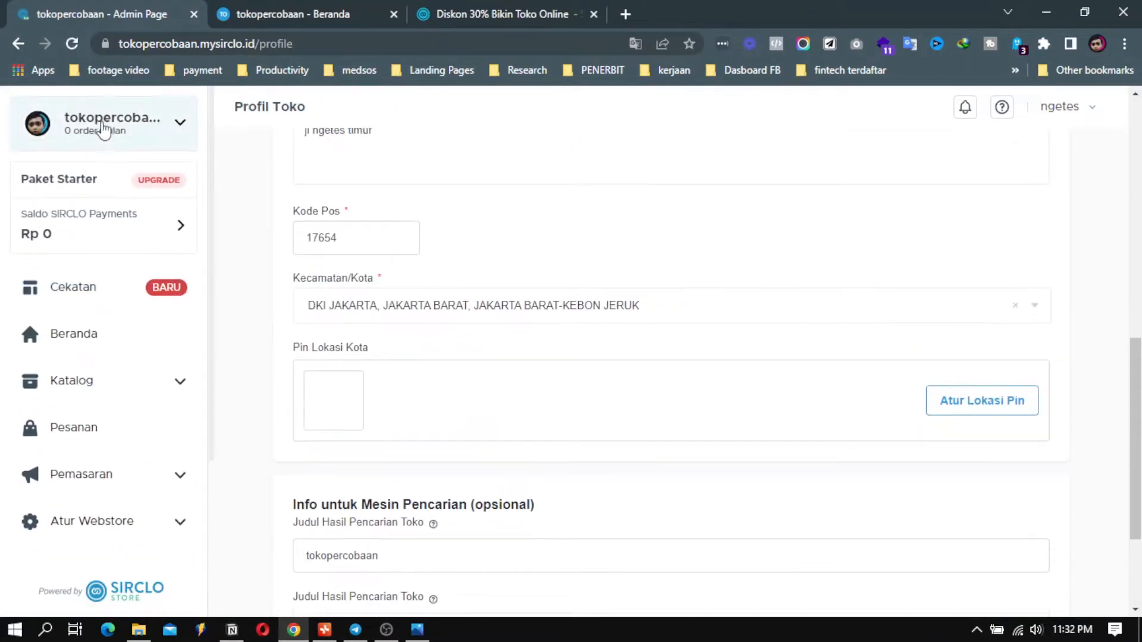
{"action": "scroll", "coordinate": [107, 148], "scroll_direction": "down", "scroll_amount": 3}
{"action": "scroll", "coordinate": [588, 335], "scroll_direction": "down", "scroll_amount": 3}
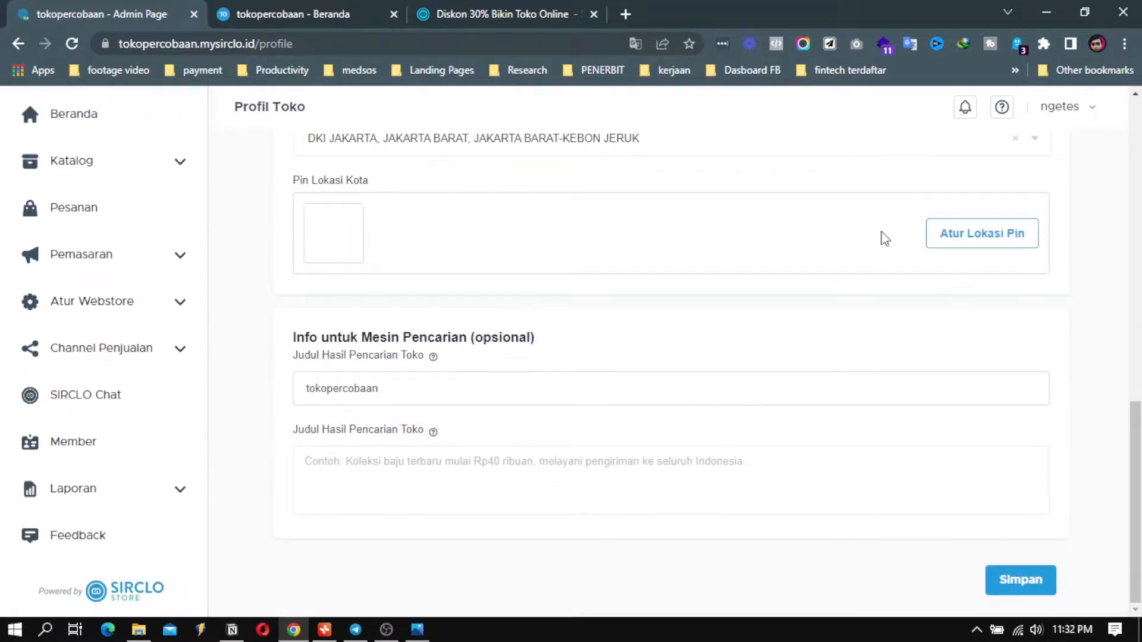
{"action": "scroll", "coordinate": [698, 356], "scroll_direction": "up", "scroll_amount": 10}
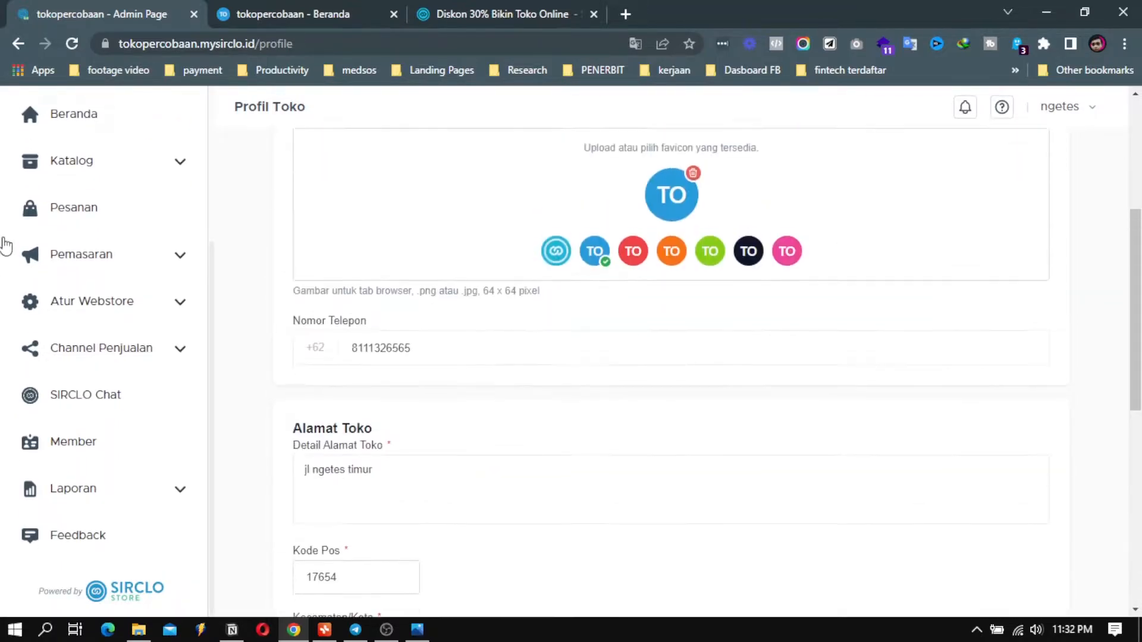
{"action": "scroll", "coordinate": [77, 255], "scroll_direction": "up", "scroll_amount": 5}
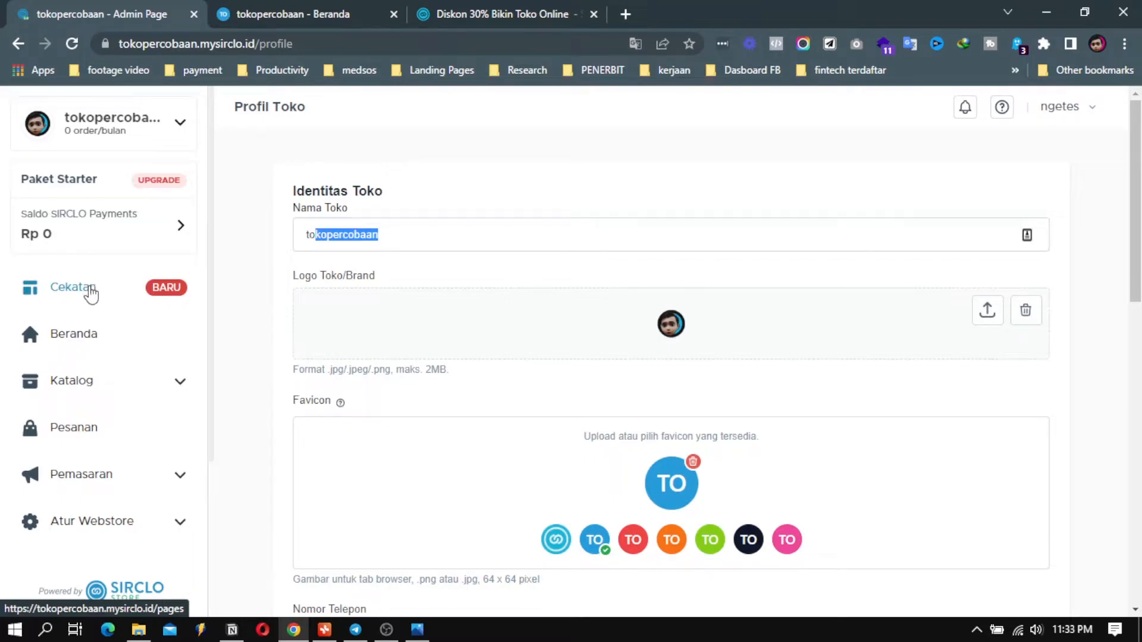
Open the Cekatan one-page checkout section, and view the Produk Unggulan products on the tokopercobaan storefront.
{"action": "left_click", "coordinate": [91, 291]}
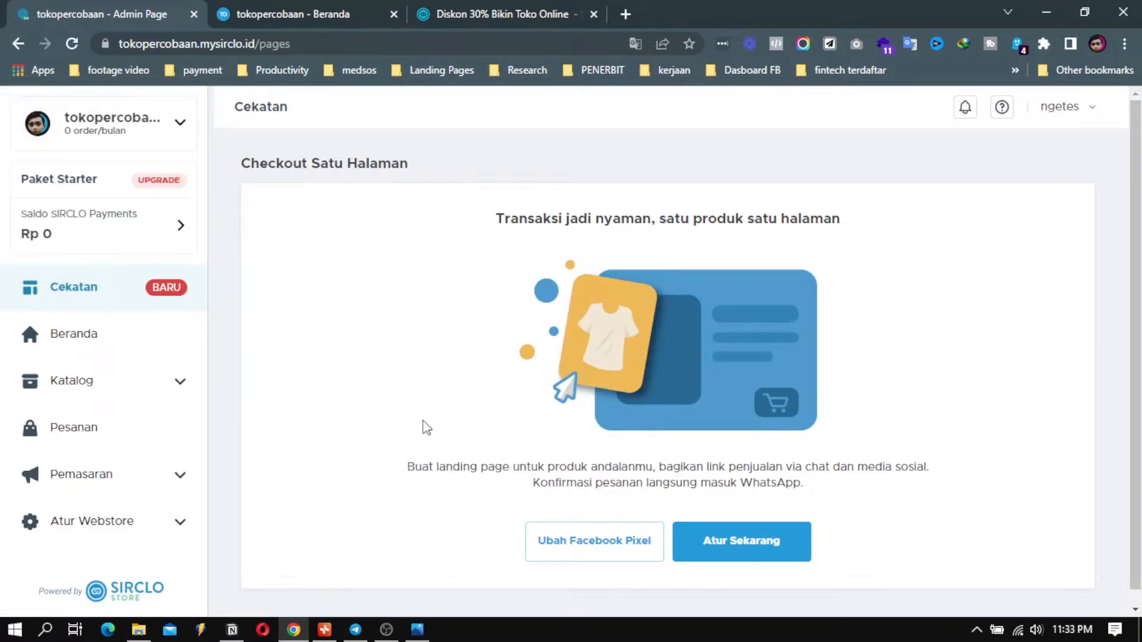
{"action": "left_click", "coordinate": [281, 3]}
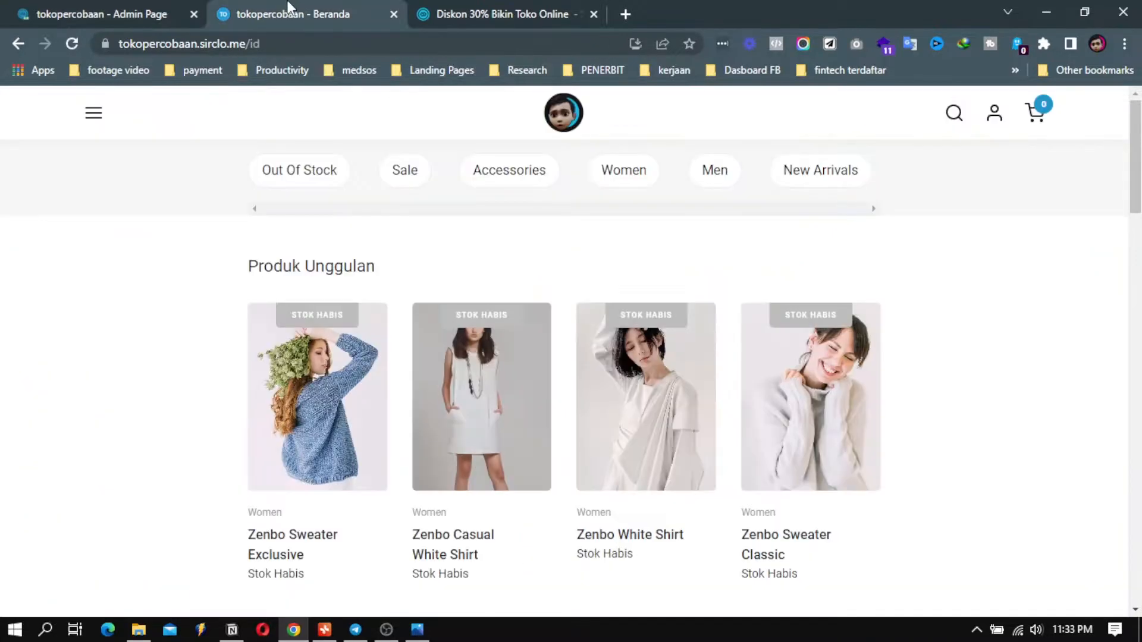
{"action": "scroll", "coordinate": [650, 474], "scroll_direction": "down", "scroll_amount": 1}
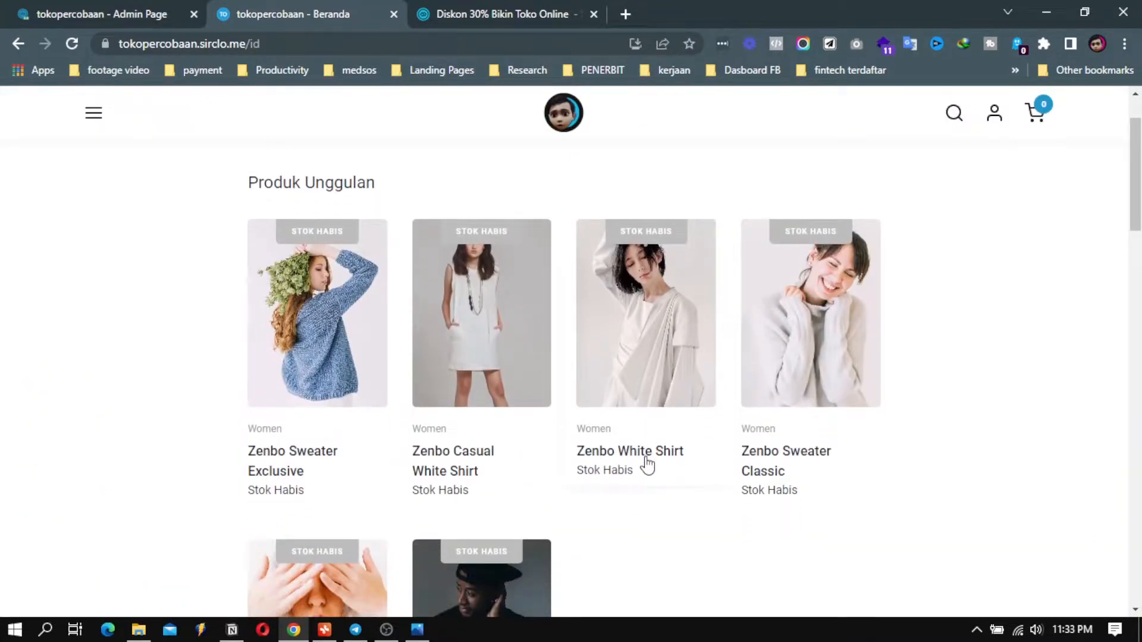
{"action": "scroll", "coordinate": [647, 465], "scroll_direction": "up", "scroll_amount": 1}
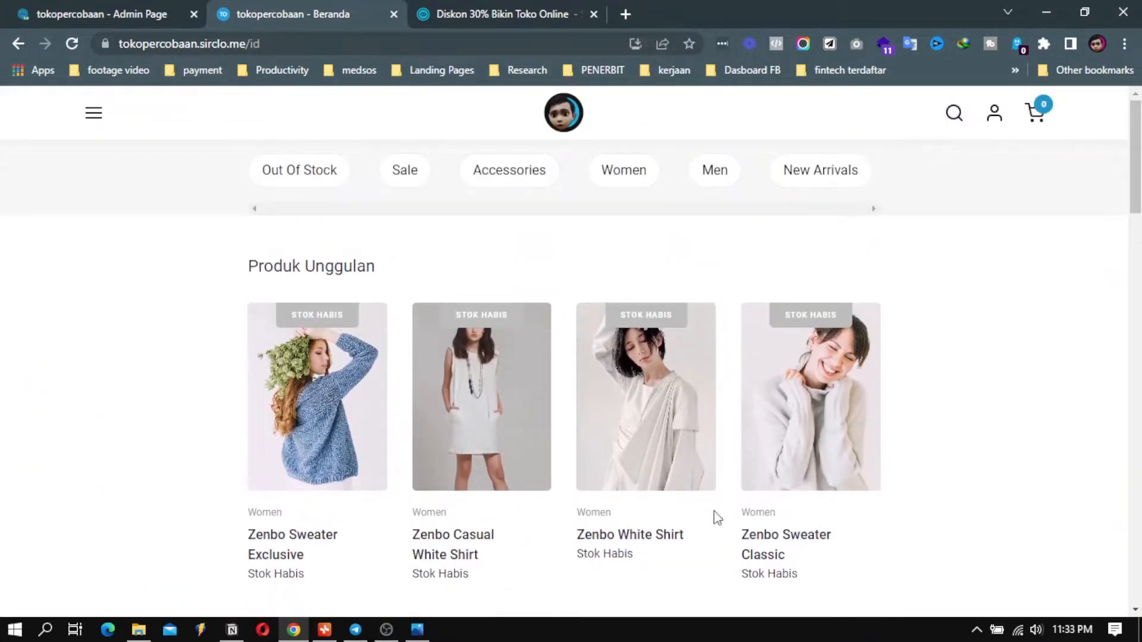
{"action": "scroll", "coordinate": [719, 518], "scroll_direction": "down", "scroll_amount": 1}
{"action": "scroll", "coordinate": [722, 498], "scroll_direction": "up", "scroll_amount": 1}
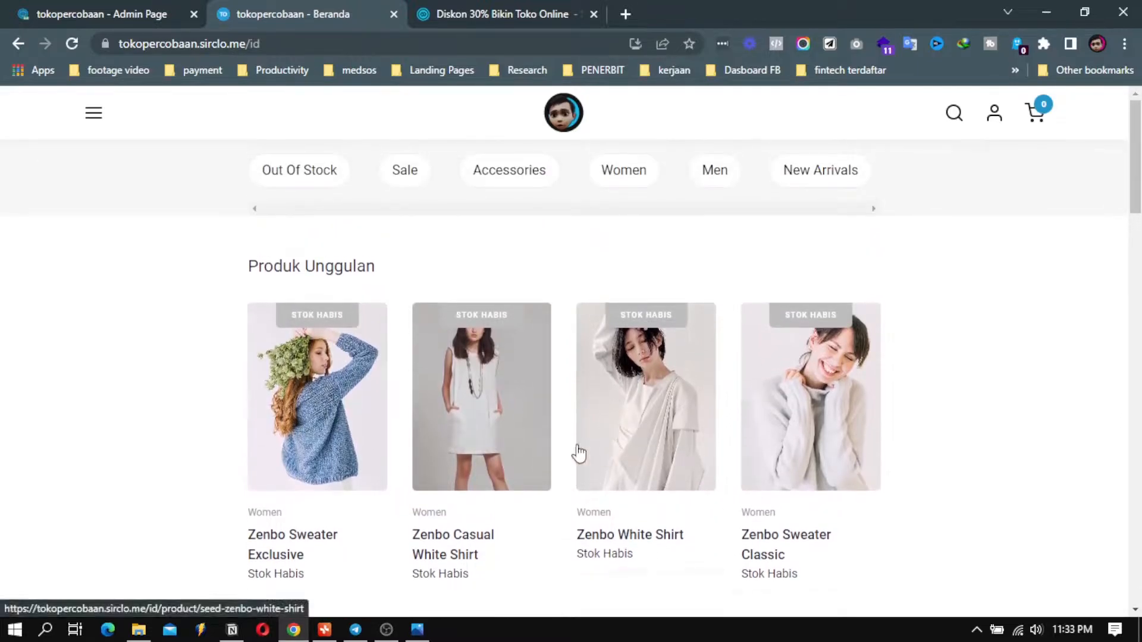
Look through the Produk Unggulan and Semua Produk listings on the tokopercobaan storefront.
{"action": "scroll", "coordinate": [390, 365], "scroll_direction": "down", "scroll_amount": 2}
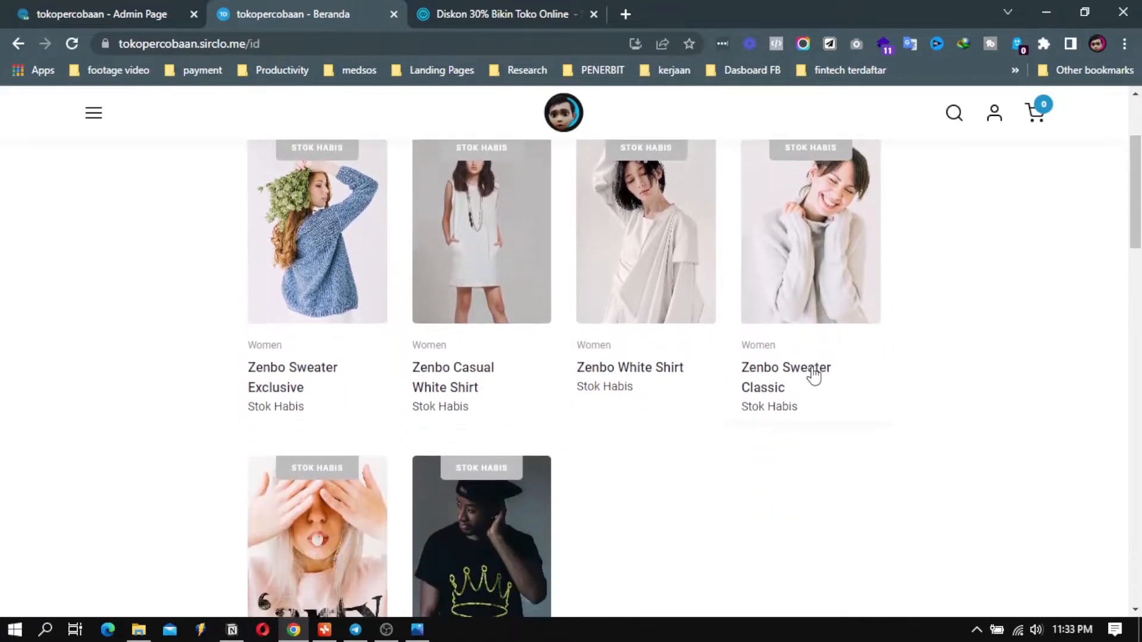
{"action": "scroll", "coordinate": [720, 496], "scroll_direction": "up", "scroll_amount": 2}
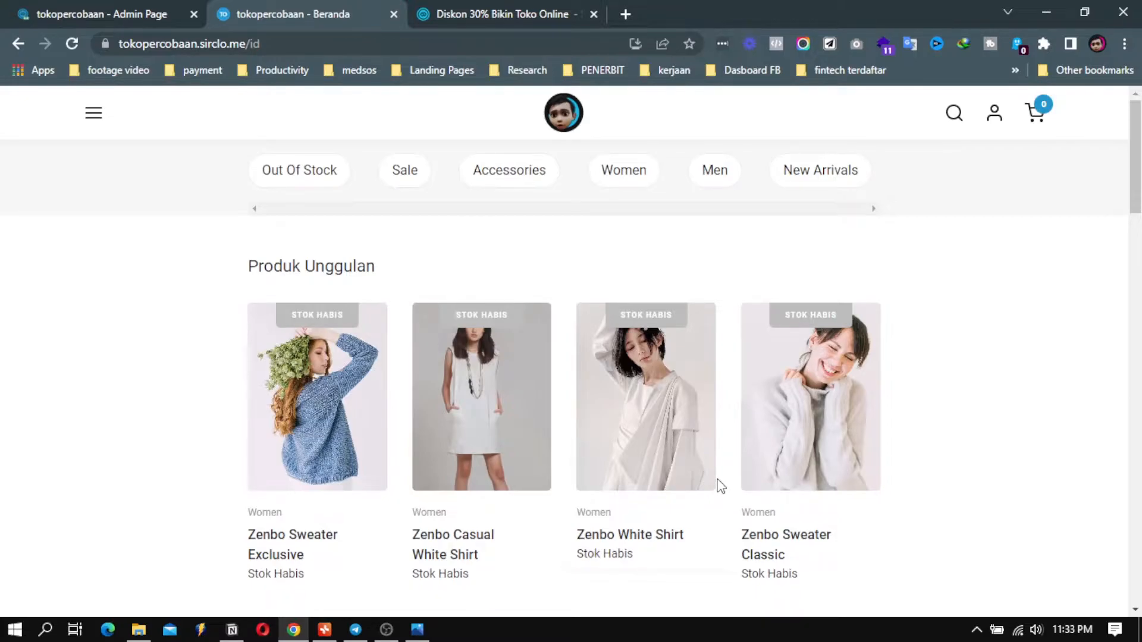
{"action": "scroll", "coordinate": [721, 486], "scroll_direction": "down", "scroll_amount": 15}
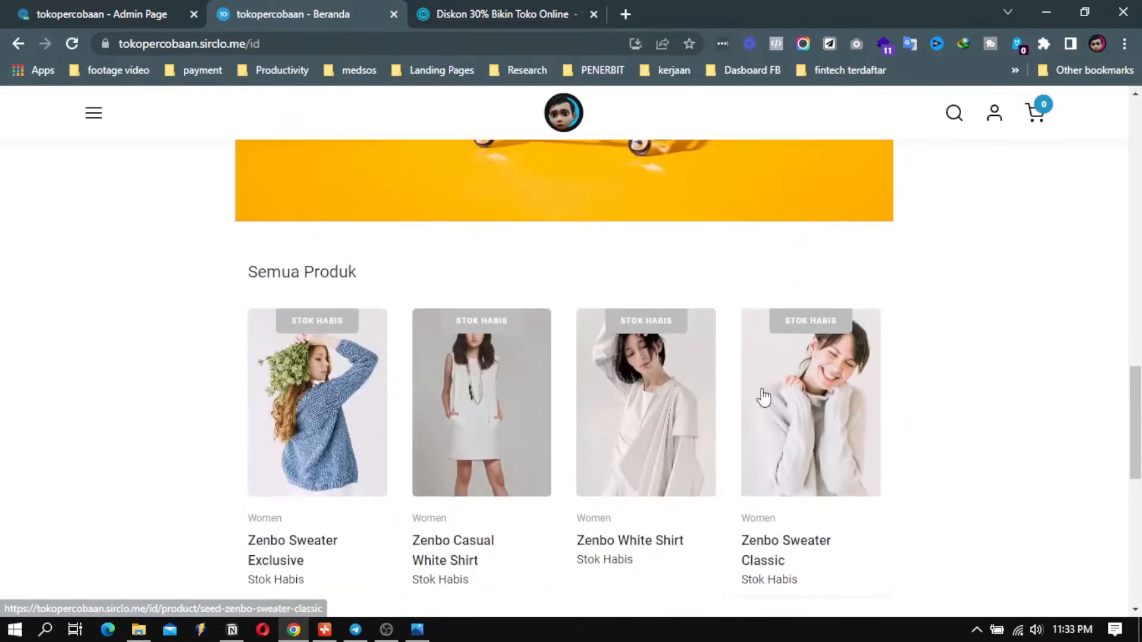
Return to the Cekatan admin page and set up a one-page checkout for the Zenbo Sweater Exclusive product.
{"action": "left_click", "coordinate": [128, 15]}
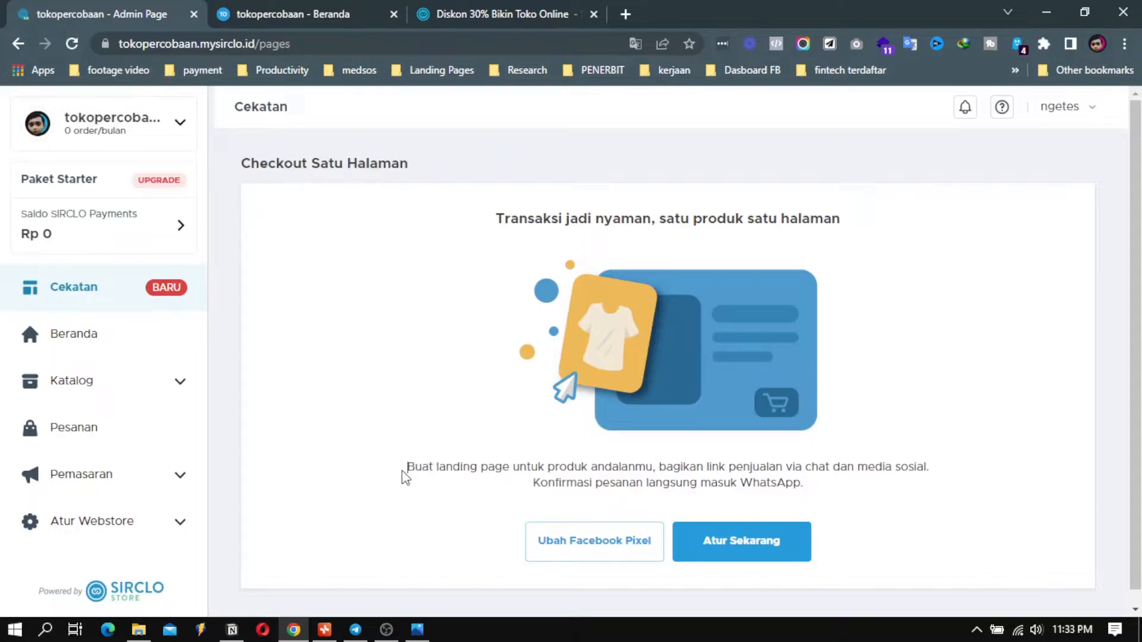
{"action": "left_click_drag", "start_coordinate": [405, 467], "coordinate": [656, 467]}
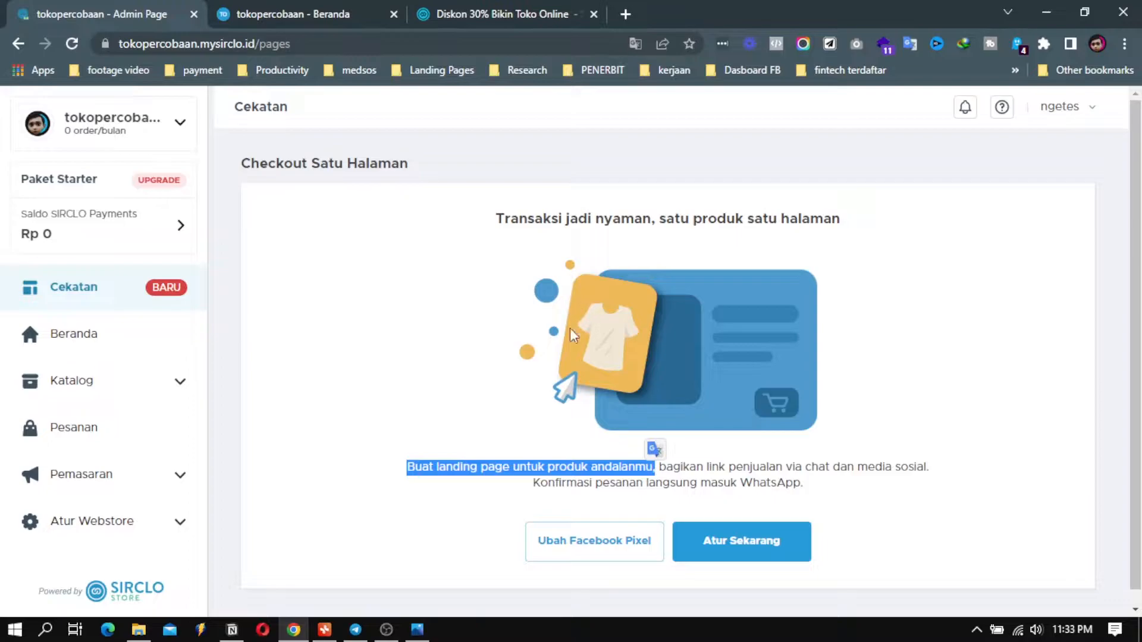
{"action": "left_click", "coordinate": [729, 547]}
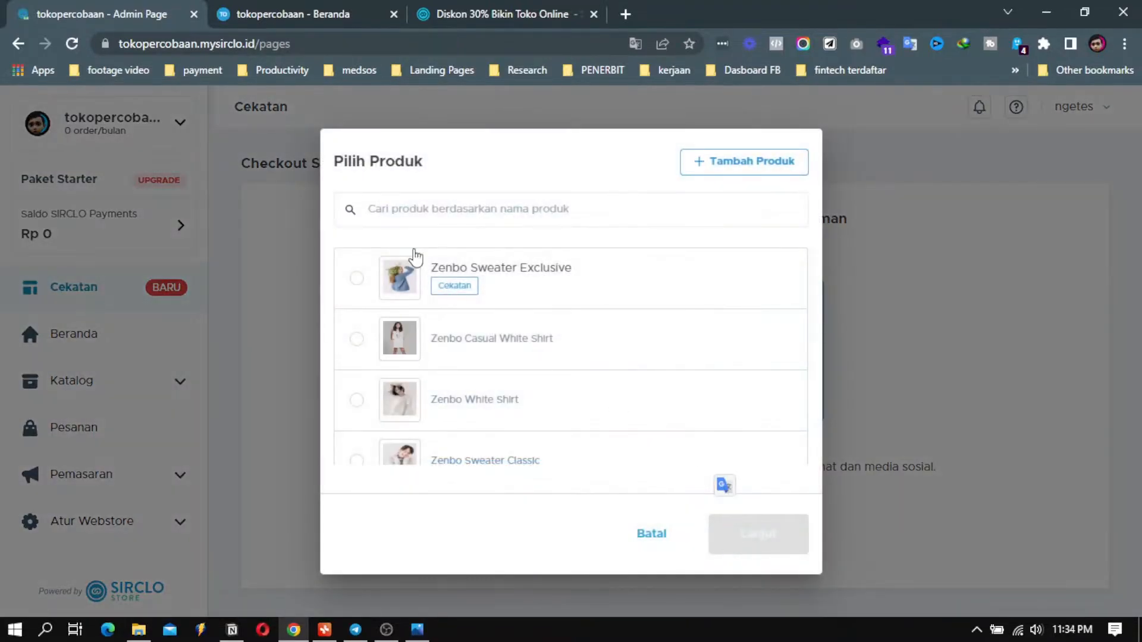
{"action": "left_click", "coordinate": [511, 274]}
{"action": "left_click", "coordinate": [773, 537]}
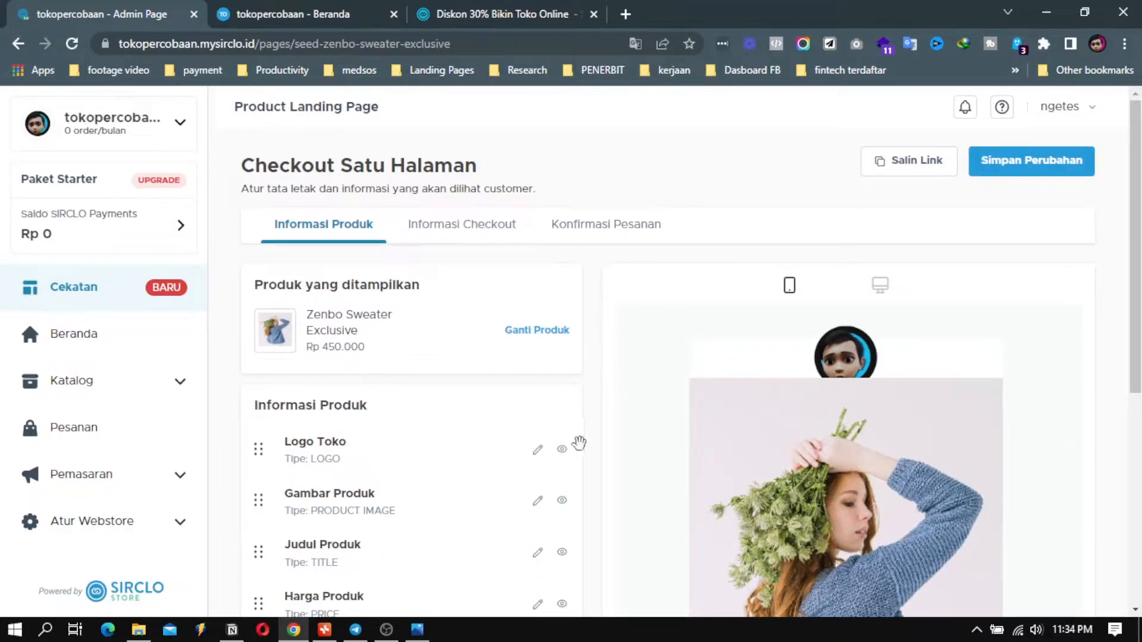
Examine the Informasi Produk elements and the mobile landing page preview, including the description, variant, shipping estimate and sharing parts.
{"action": "scroll", "coordinate": [643, 315], "scroll_direction": "down", "scroll_amount": 4}
{"action": "scroll", "coordinate": [817, 493], "scroll_direction": "up", "scroll_amount": 4}
{"action": "scroll", "coordinate": [840, 509], "scroll_direction": "down", "scroll_amount": 3}
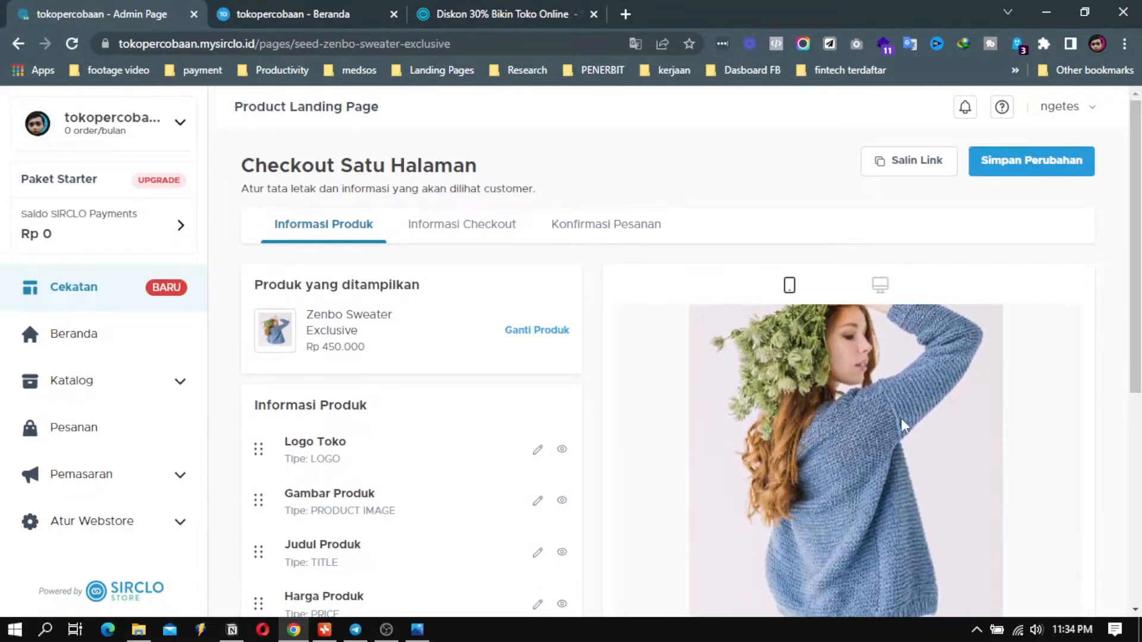
{"action": "scroll", "coordinate": [871, 427], "scroll_direction": "down", "scroll_amount": 3}
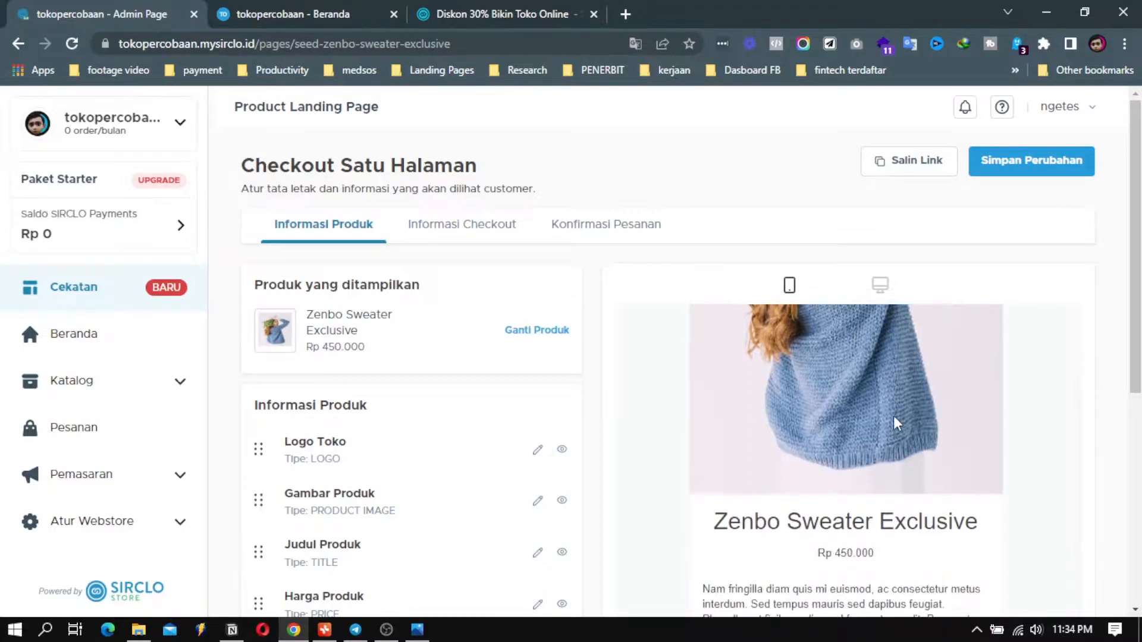
{"action": "scroll", "coordinate": [898, 429], "scroll_direction": "down", "scroll_amount": 6}
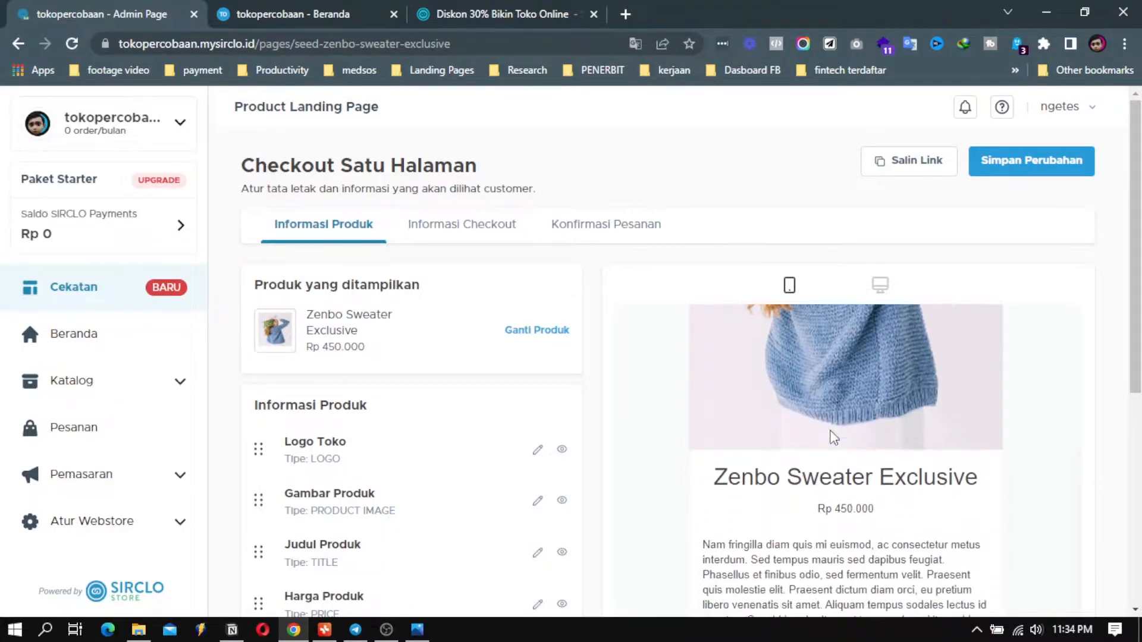
{"action": "scroll", "coordinate": [844, 404], "scroll_direction": "up", "scroll_amount": 2}
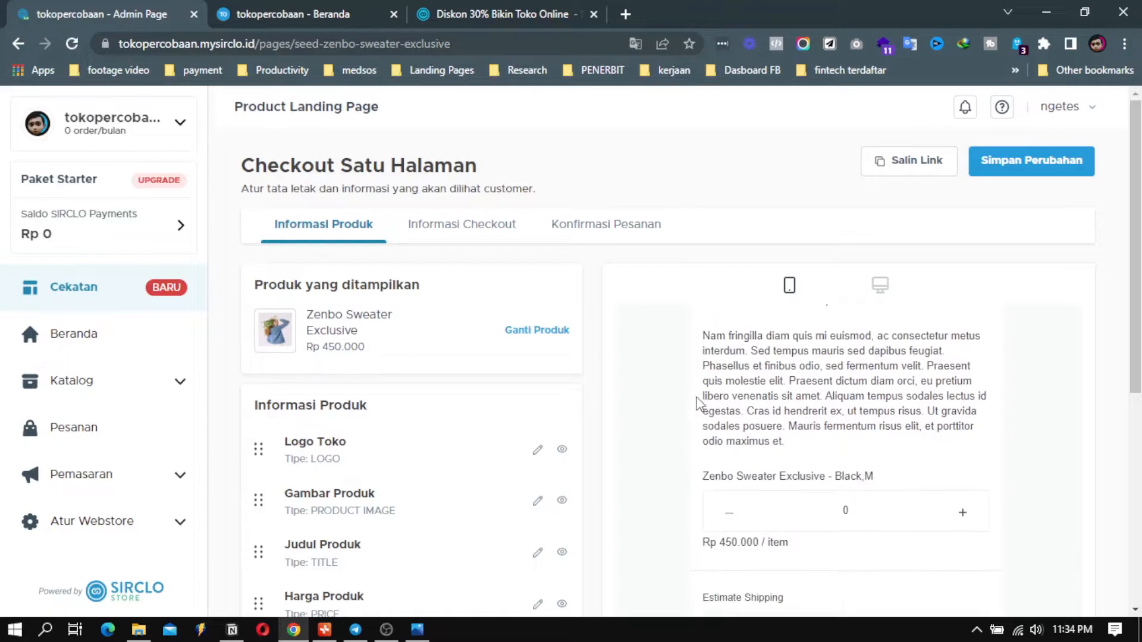
{"action": "left_click_drag", "start_coordinate": [705, 333], "coordinate": [826, 457]}
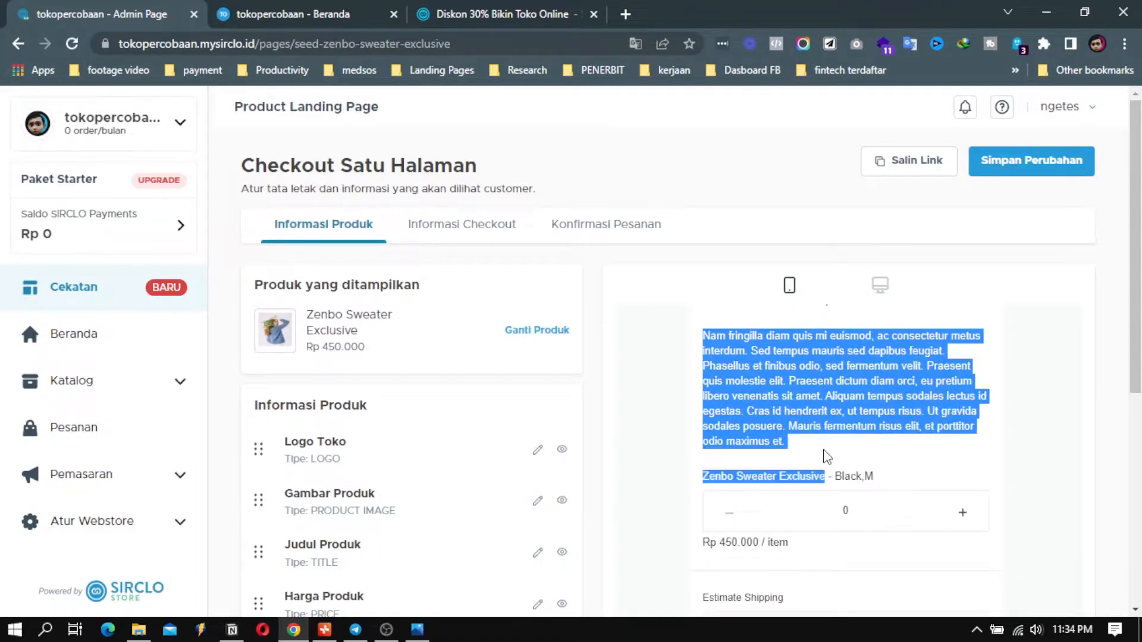
{"action": "scroll", "coordinate": [438, 408], "scroll_direction": "down", "scroll_amount": 6}
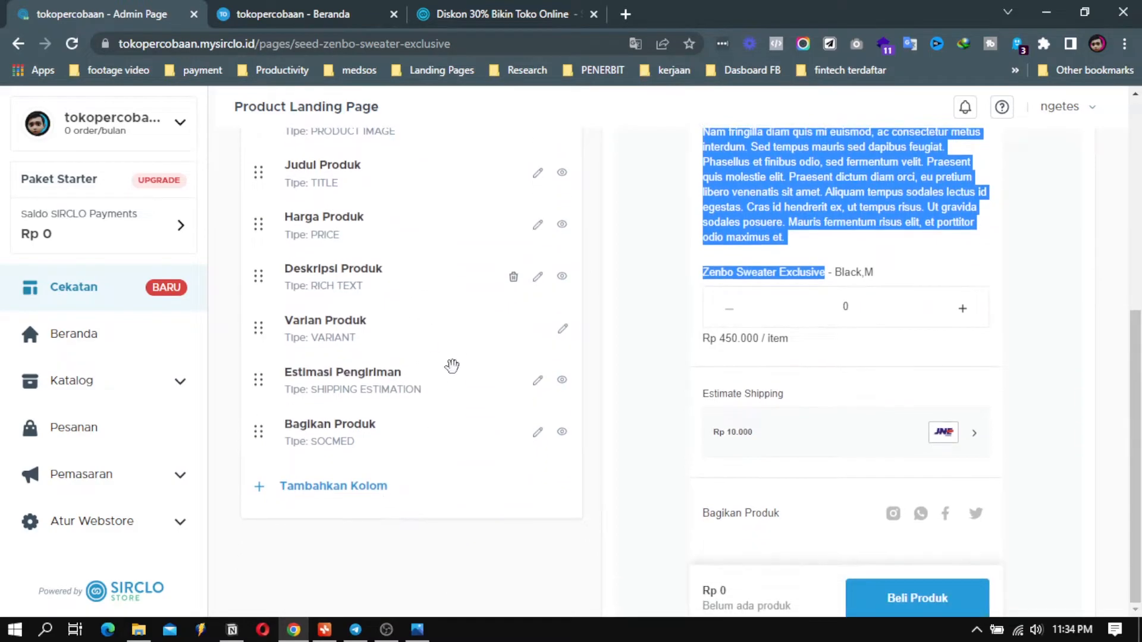
{"action": "scroll", "coordinate": [444, 386], "scroll_direction": "up", "scroll_amount": 2}
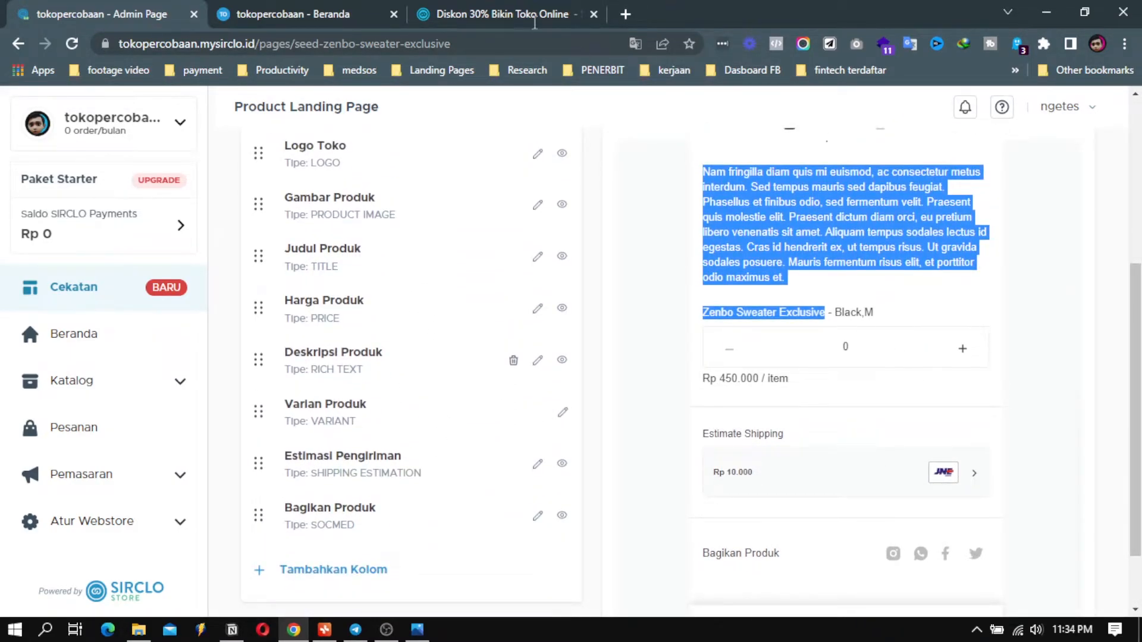
Switch to the tokopercobaan storefront and look over its full product listing for comparison with the single-product page.
{"action": "left_click", "coordinate": [360, 14]}
{"action": "scroll", "coordinate": [654, 464], "scroll_direction": "down", "scroll_amount": 7}
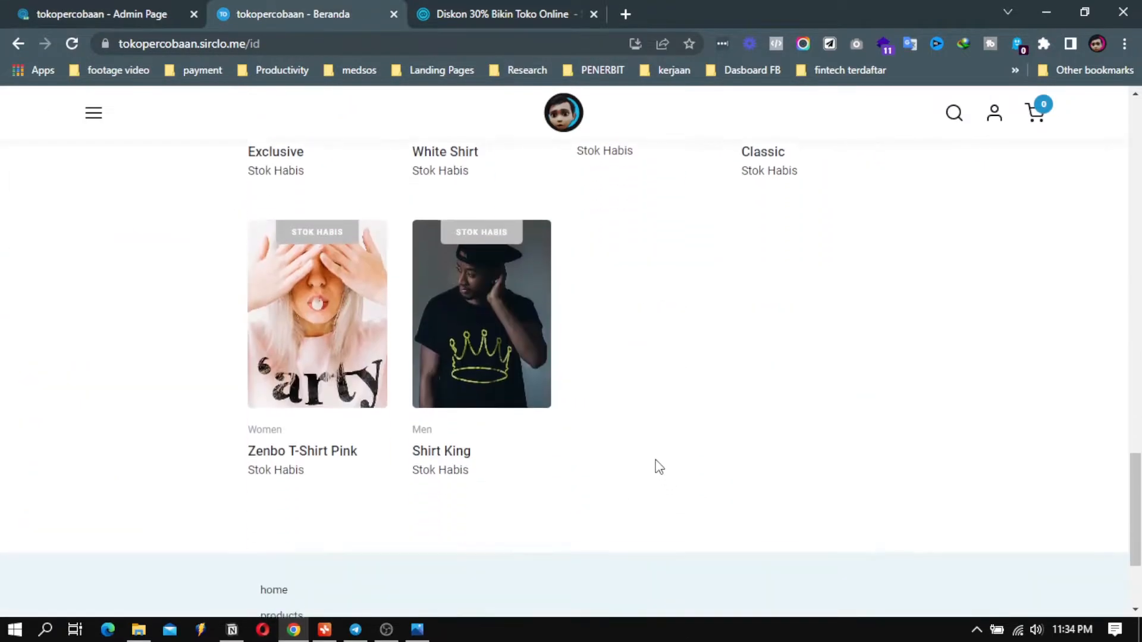
{"action": "scroll", "coordinate": [649, 440], "scroll_direction": "up", "scroll_amount": 13}
{"action": "scroll", "coordinate": [651, 446], "scroll_direction": "up", "scroll_amount": 10}
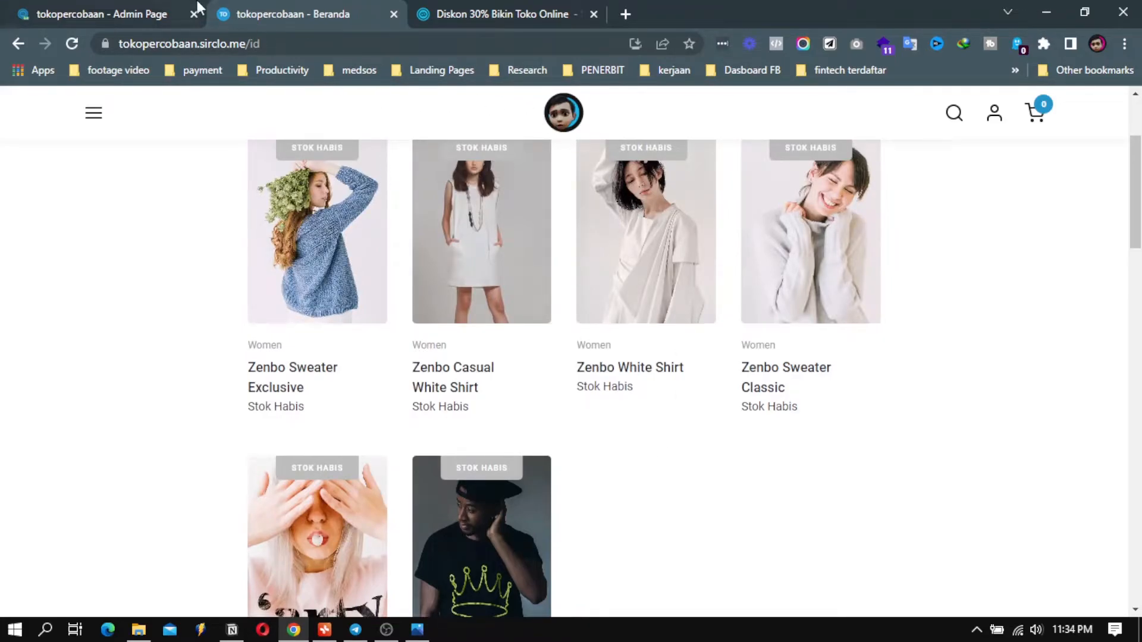
Return to the product landing page editor and review the preview's image, description, quantity, shipping estimate and Beli Produk areas.
{"action": "left_click", "coordinate": [159, 12]}
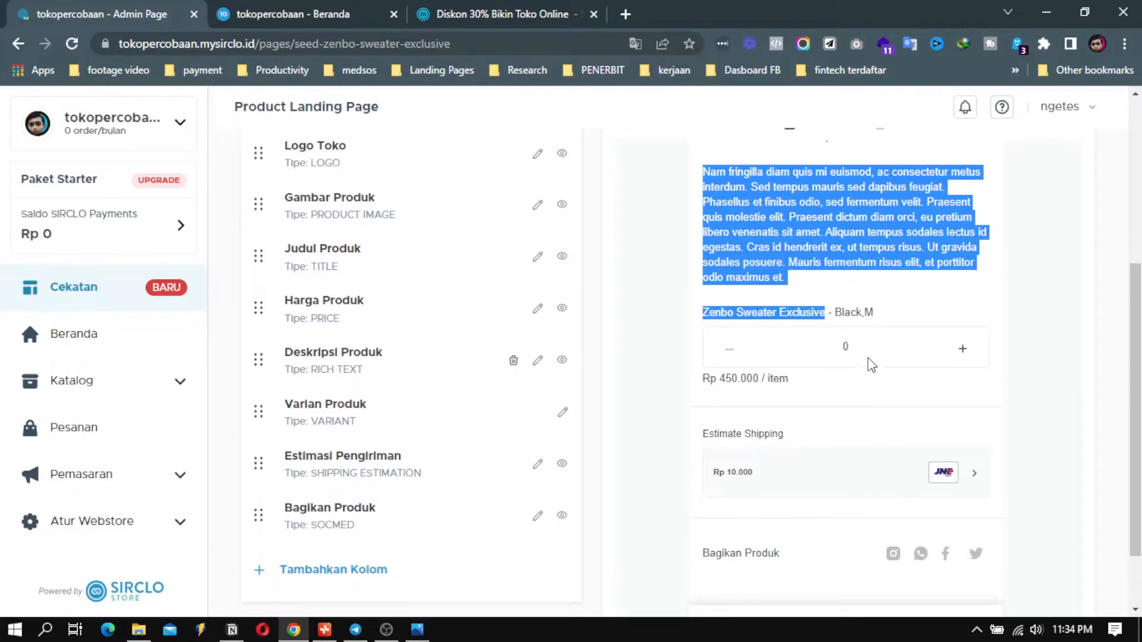
{"action": "left_click", "coordinate": [937, 305]}
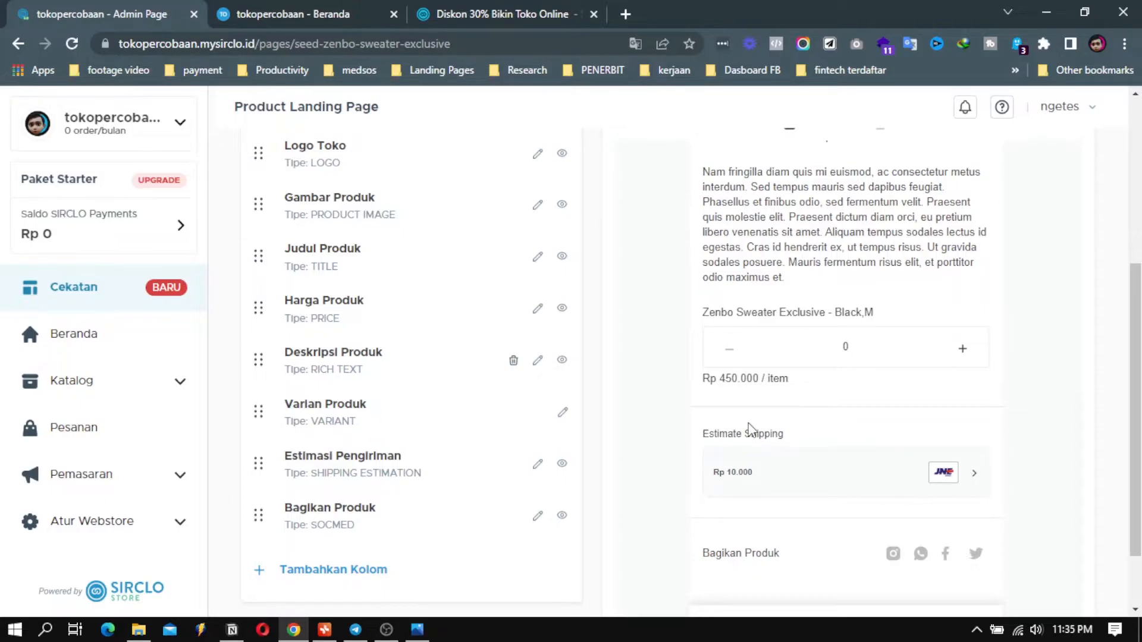
{"action": "scroll", "coordinate": [751, 428], "scroll_direction": "down", "scroll_amount": 2}
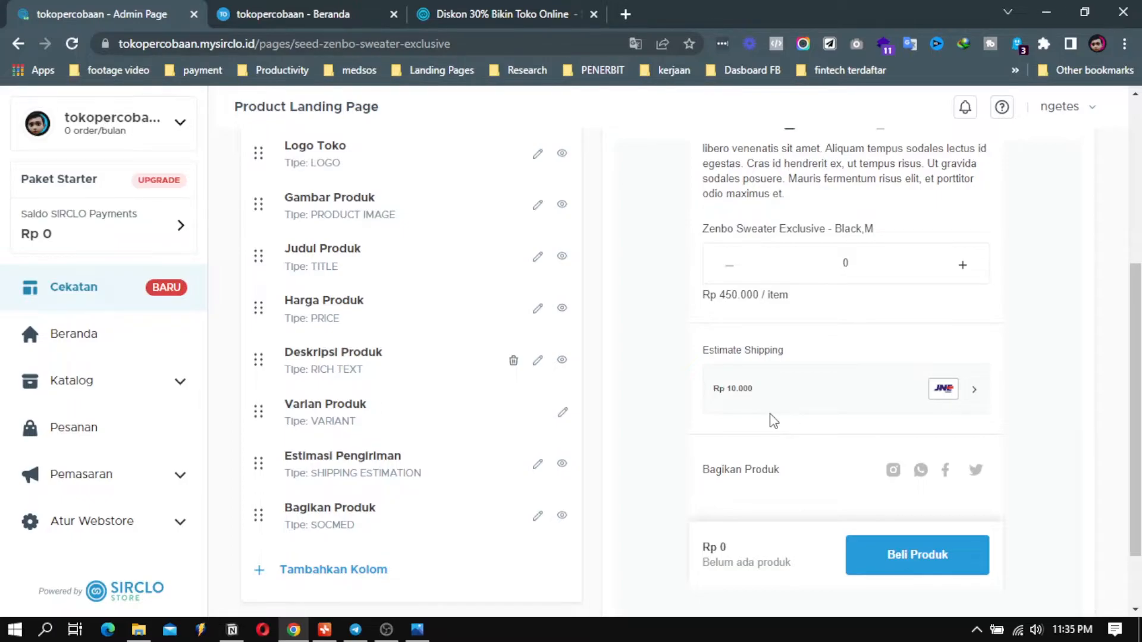
{"action": "scroll", "coordinate": [773, 420], "scroll_direction": "up", "scroll_amount": 6}
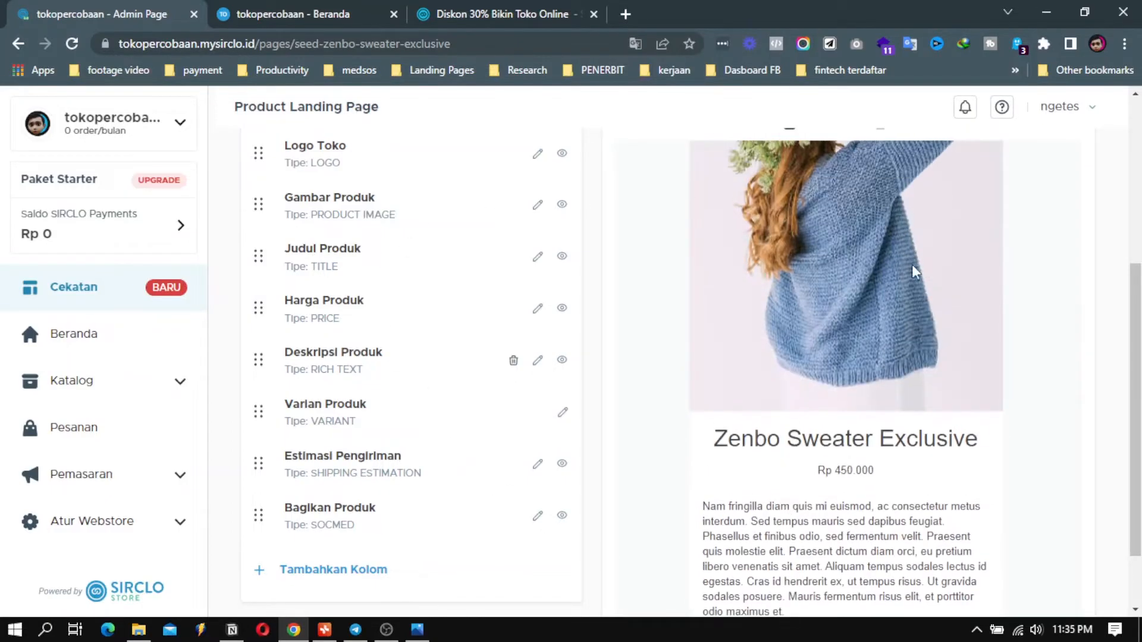
{"action": "scroll", "coordinate": [910, 276], "scroll_direction": "down", "scroll_amount": 2}
{"action": "scroll", "coordinate": [906, 306], "scroll_direction": "down", "scroll_amount": 4}
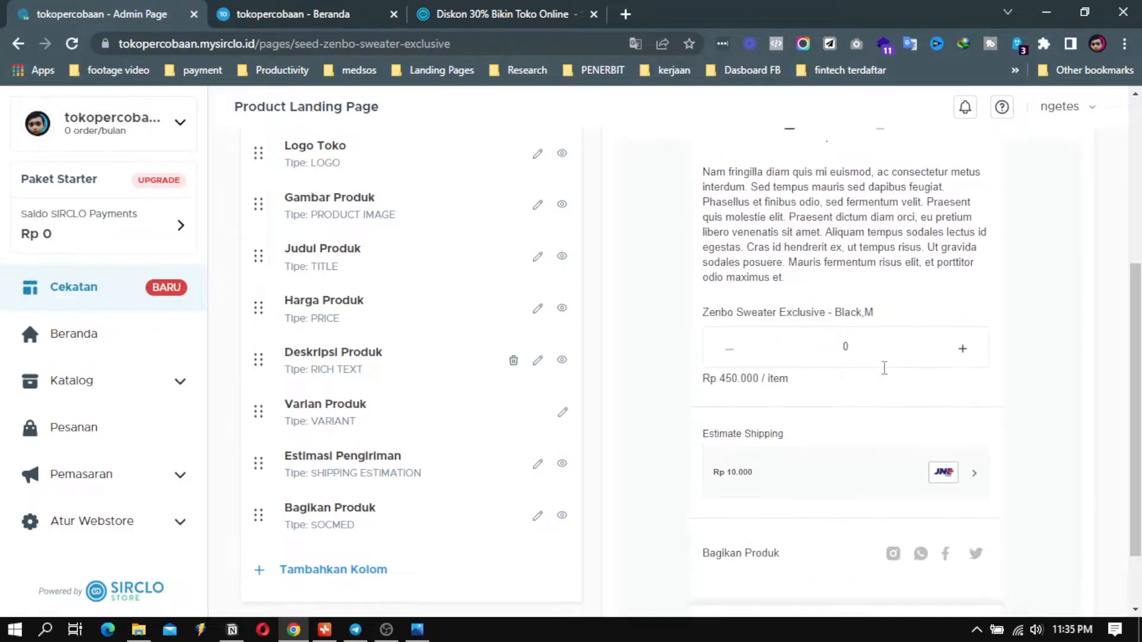
{"action": "scroll", "coordinate": [889, 372], "scroll_direction": "down", "scroll_amount": 2}
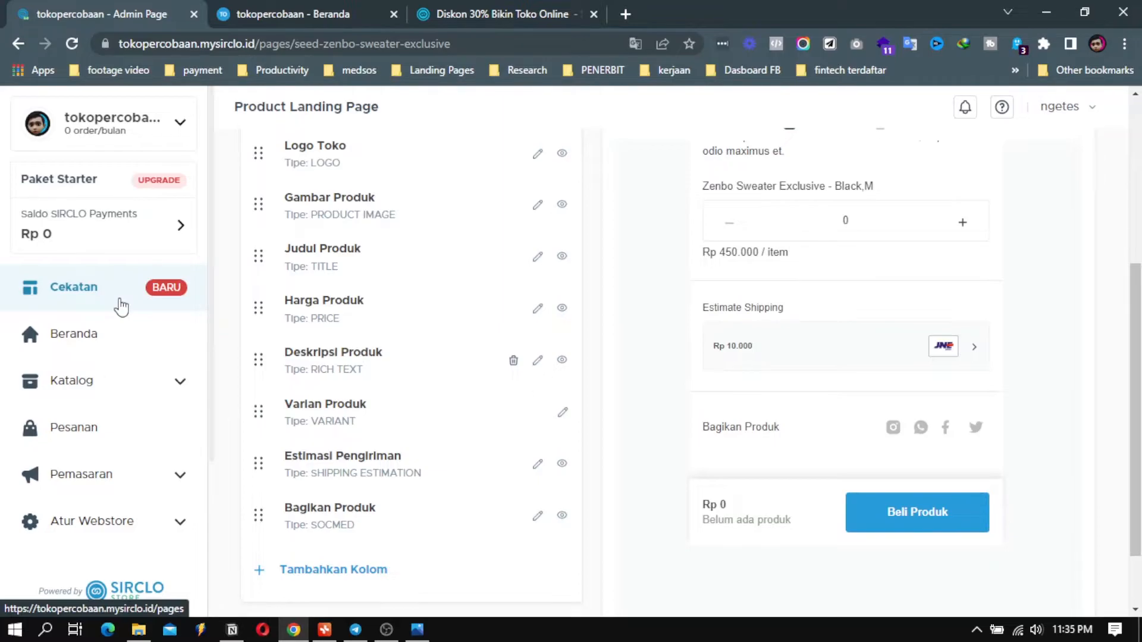
{"action": "scroll", "coordinate": [331, 145], "scroll_direction": "up", "scroll_amount": 5}
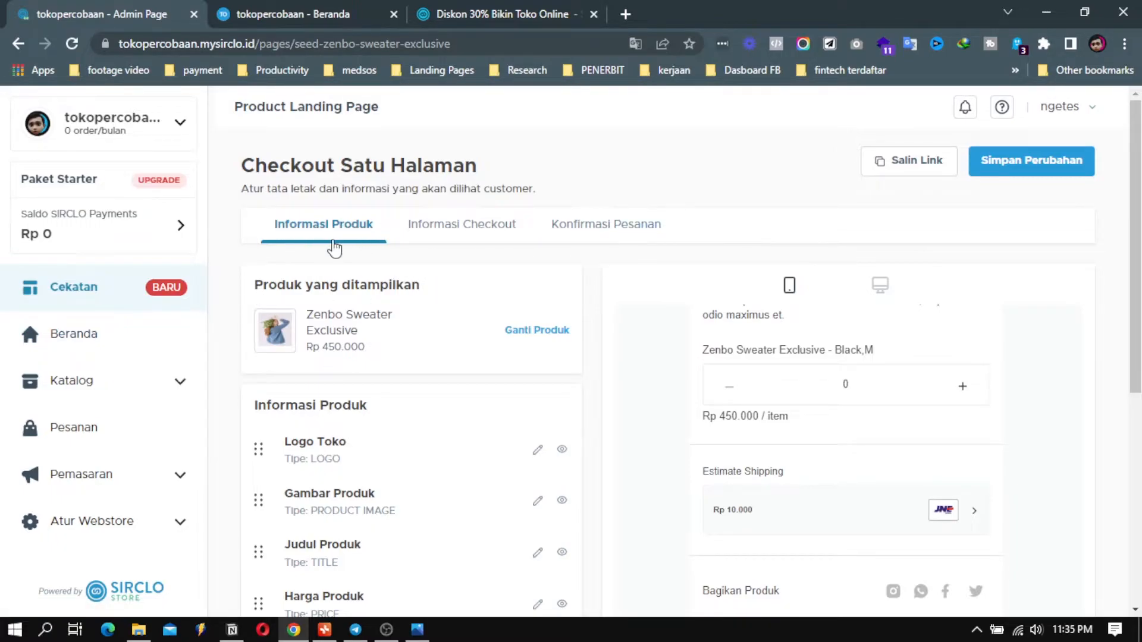
Open the Informasi Checkout settings and review the buyer form fields and purchase summary in the preview.
{"action": "left_click", "coordinate": [470, 232]}
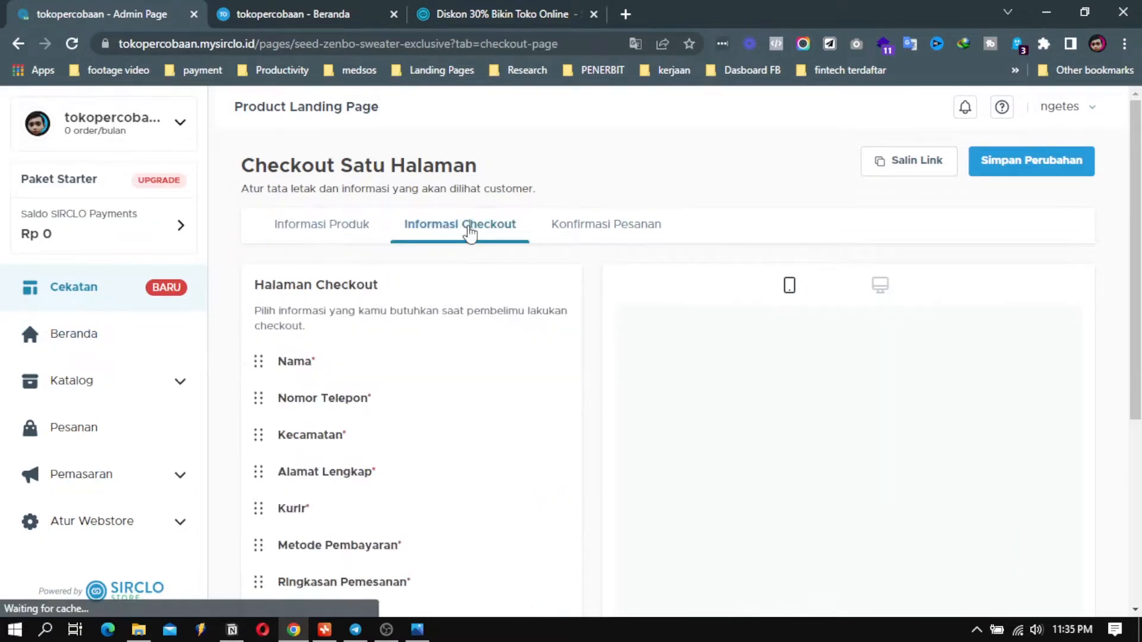
{"action": "scroll", "coordinate": [959, 475], "scroll_direction": "up", "scroll_amount": 3}
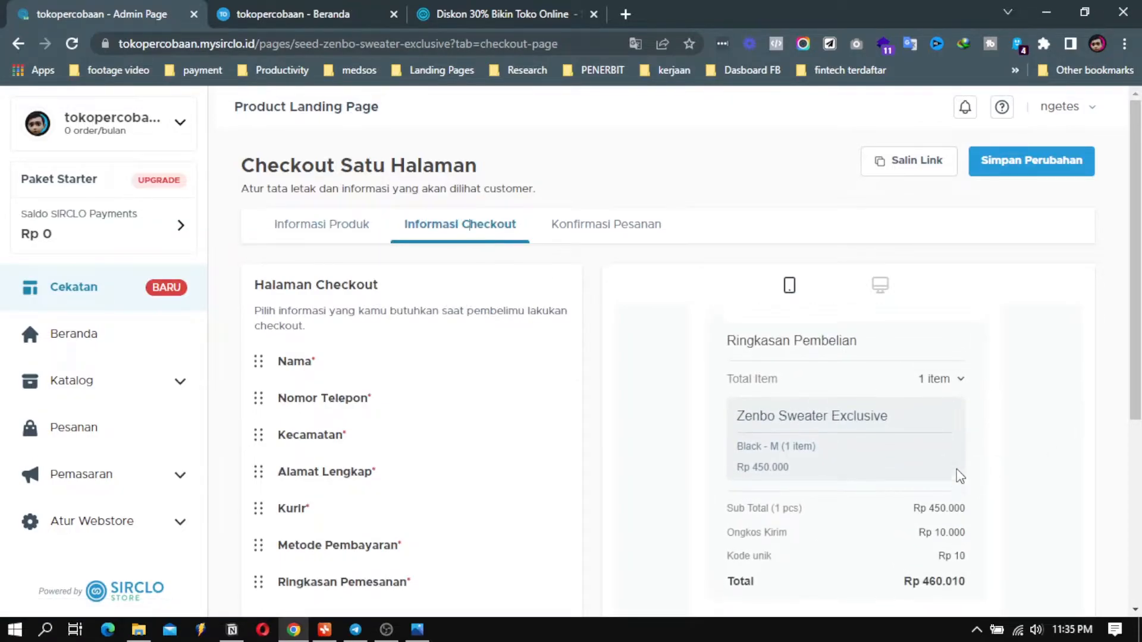
{"action": "scroll", "coordinate": [957, 471], "scroll_direction": "up", "scroll_amount": 5}
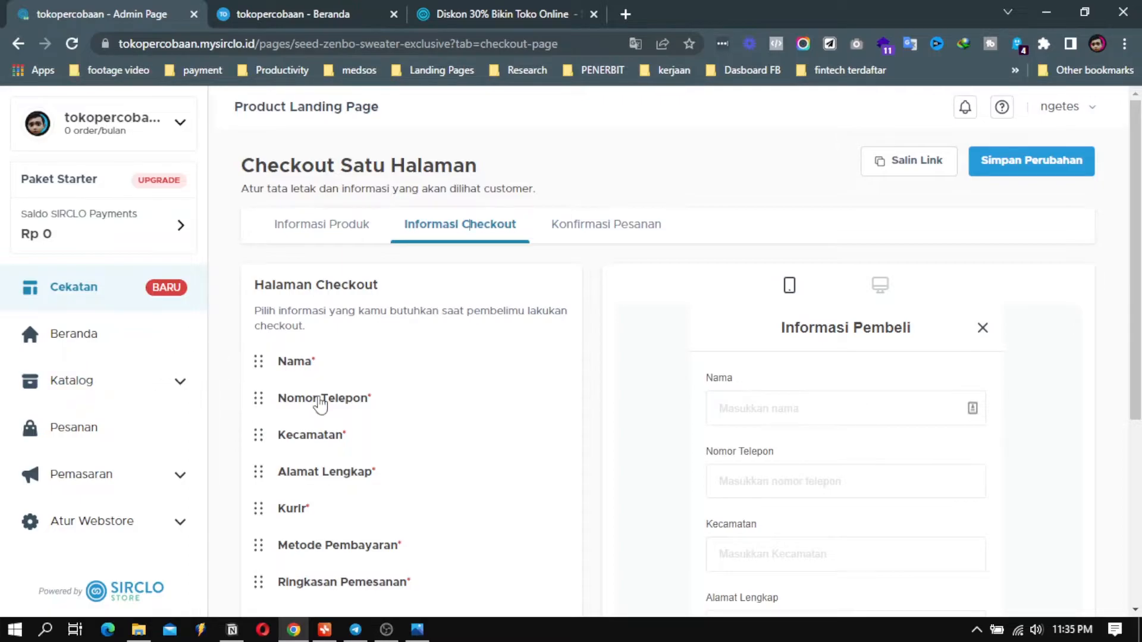
{"action": "scroll", "coordinate": [324, 452], "scroll_direction": "down", "scroll_amount": 1}
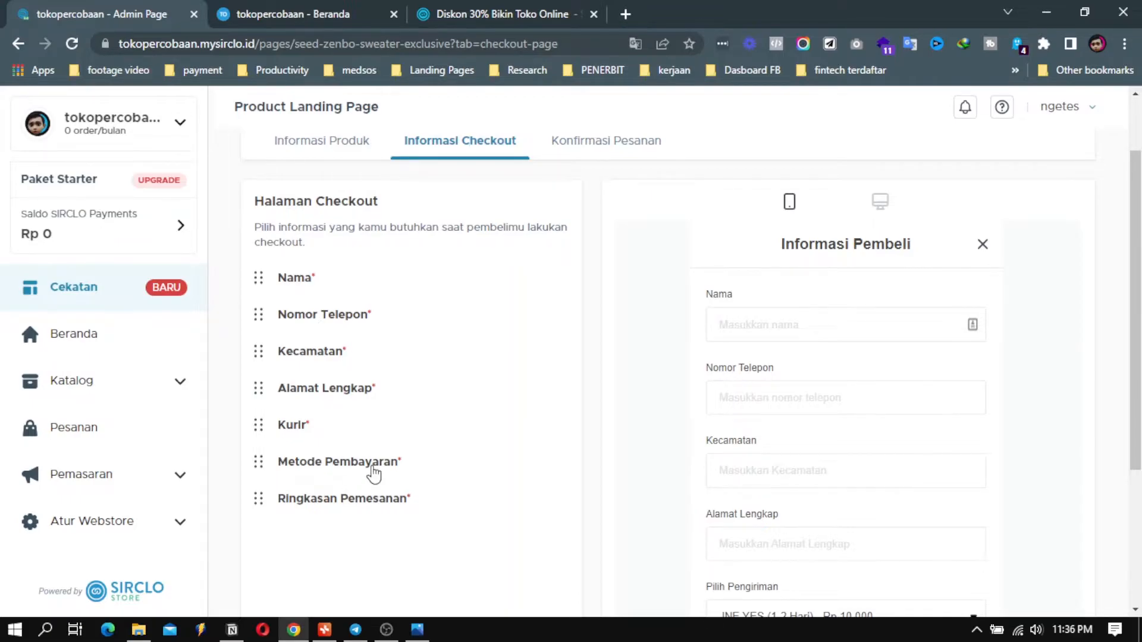
Open the Konfirmasi Pesanan settings and hide the Logo element of the Halaman Pembayaran.
{"action": "left_click", "coordinate": [605, 152]}
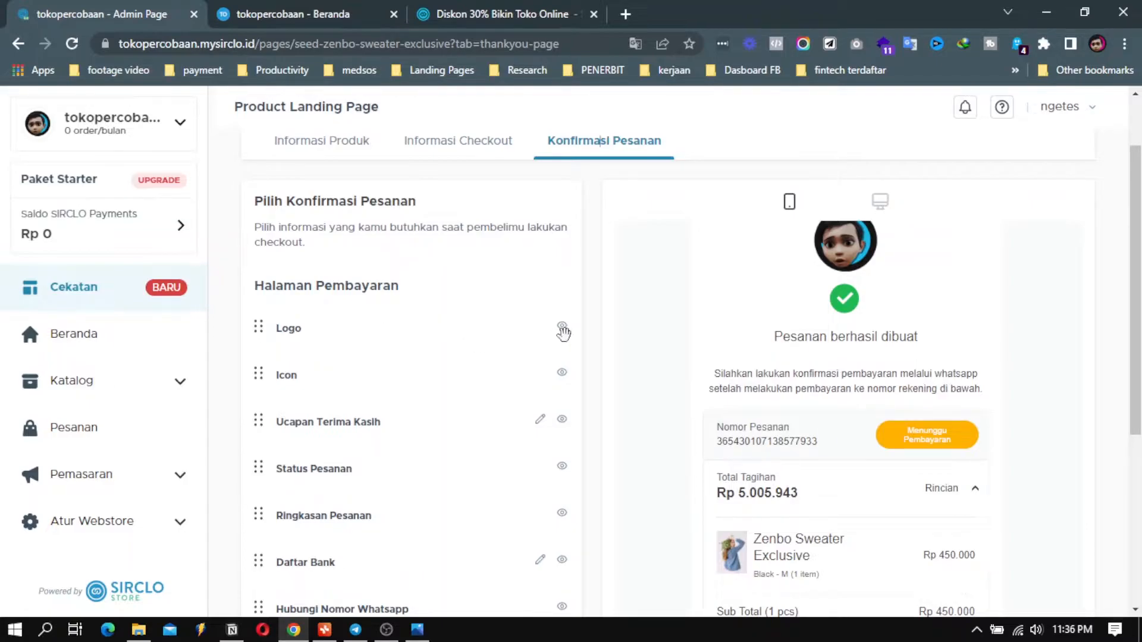
{"action": "left_click", "coordinate": [562, 327]}
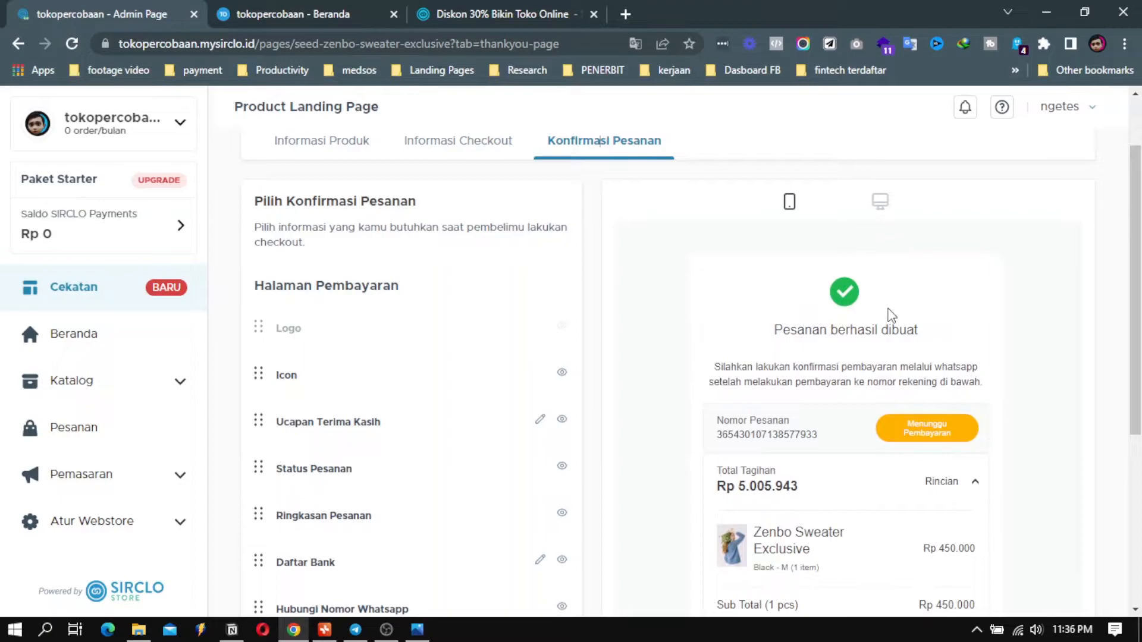
Review the order confirmation preview, the remaining payment page elements and the WhatsApp number field.
{"action": "scroll", "coordinate": [868, 330], "scroll_direction": "down", "scroll_amount": 4}
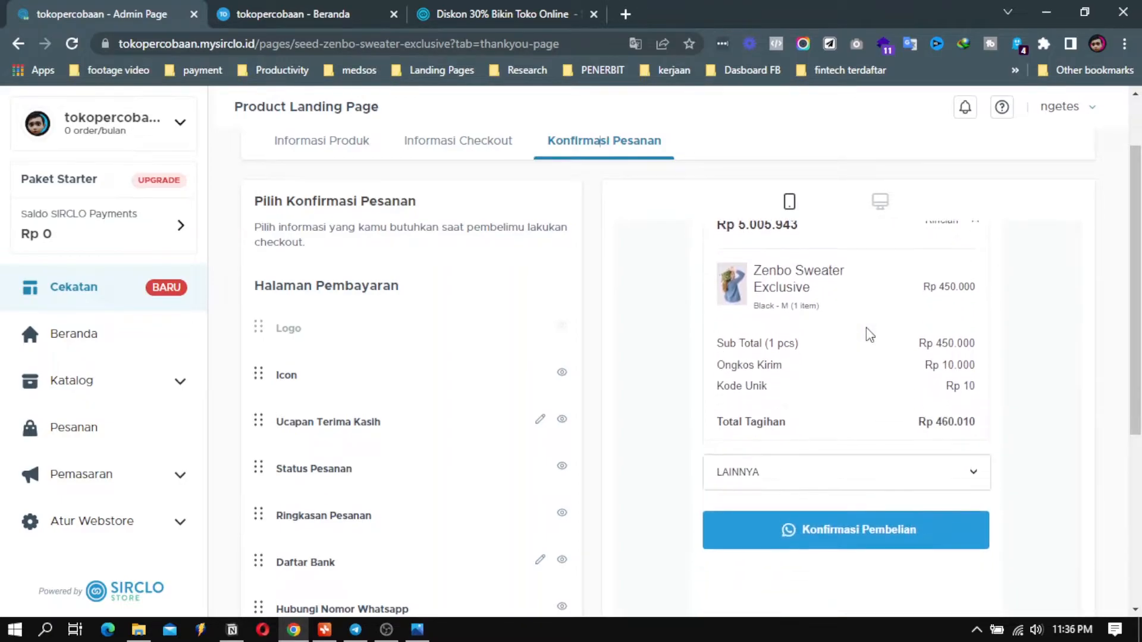
{"action": "scroll", "coordinate": [846, 466], "scroll_direction": "down", "scroll_amount": 3}
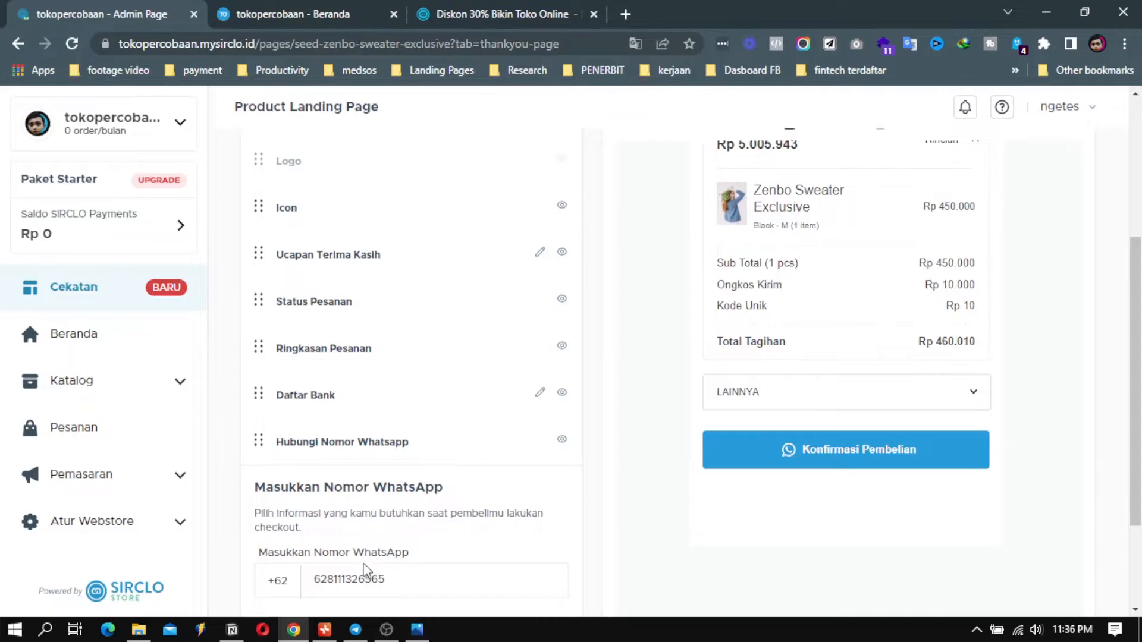
{"action": "left_click_drag", "start_coordinate": [400, 582], "coordinate": [301, 578]}
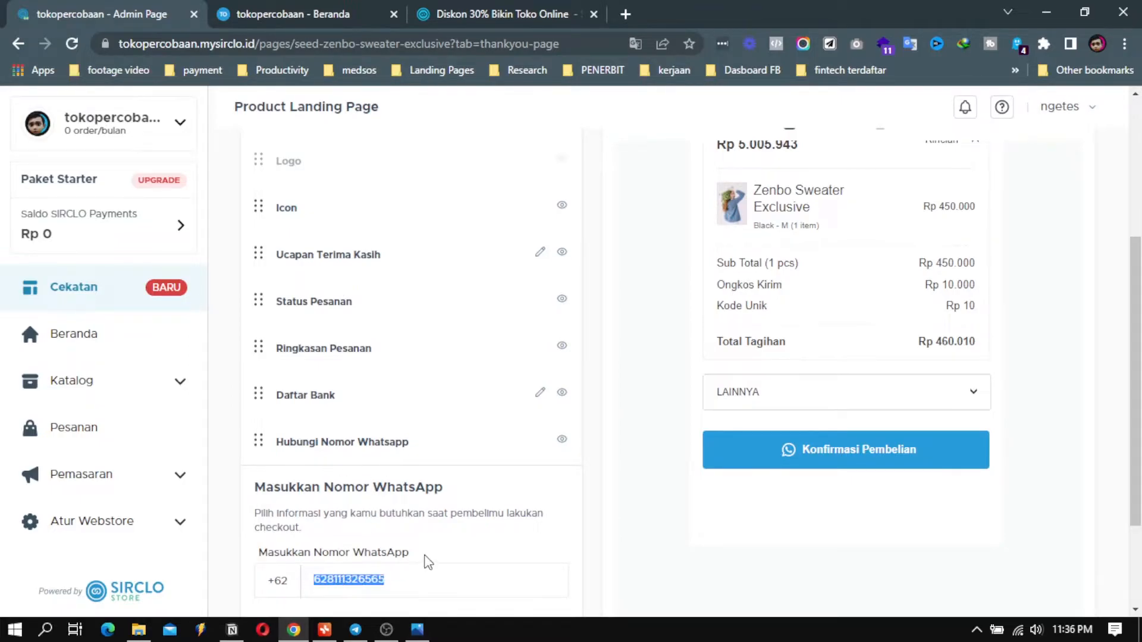
{"action": "scroll", "coordinate": [423, 524], "scroll_direction": "down", "scroll_amount": 1}
{"action": "scroll", "coordinate": [395, 489], "scroll_direction": "up", "scroll_amount": 2}
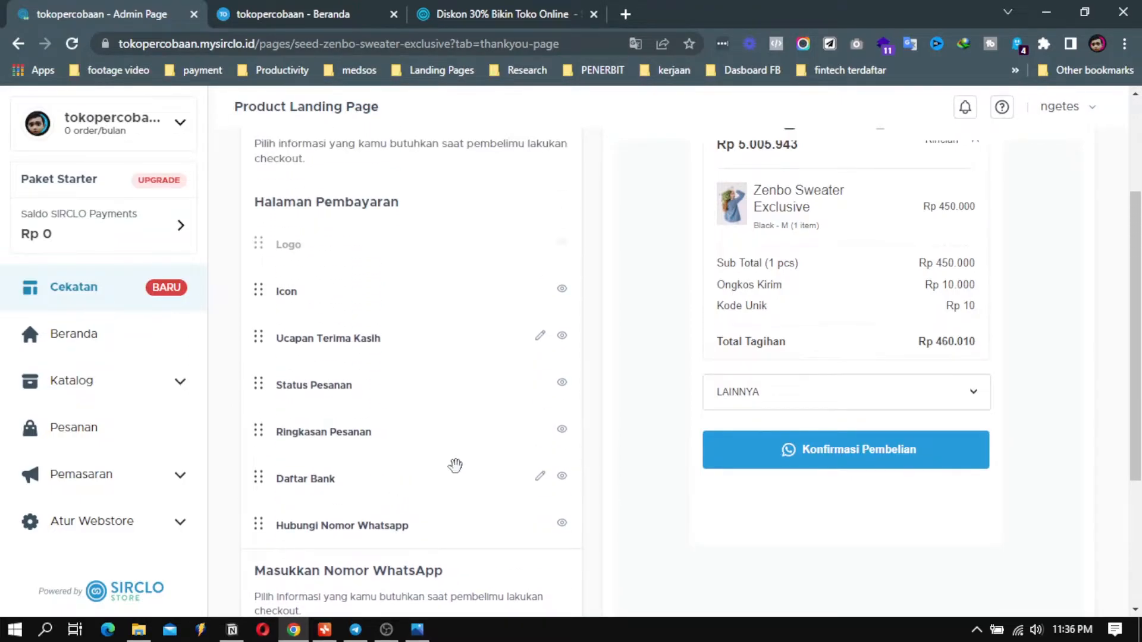
{"action": "scroll", "coordinate": [455, 465], "scroll_direction": "up", "scroll_amount": 3}
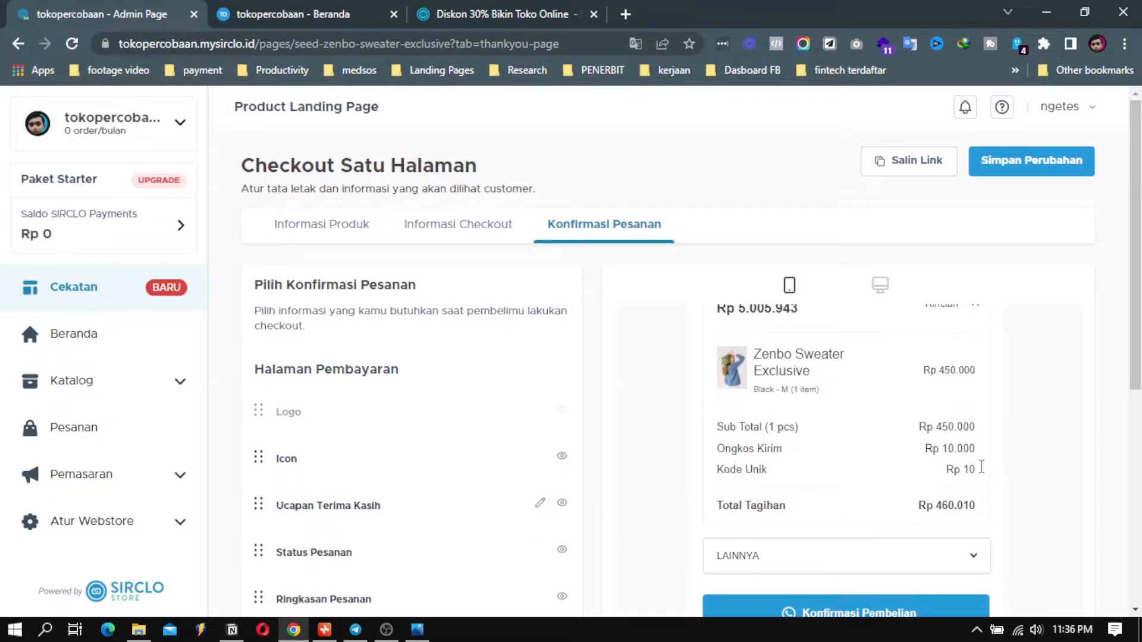
{"action": "scroll", "coordinate": [979, 466], "scroll_direction": "up", "scroll_amount": 4}
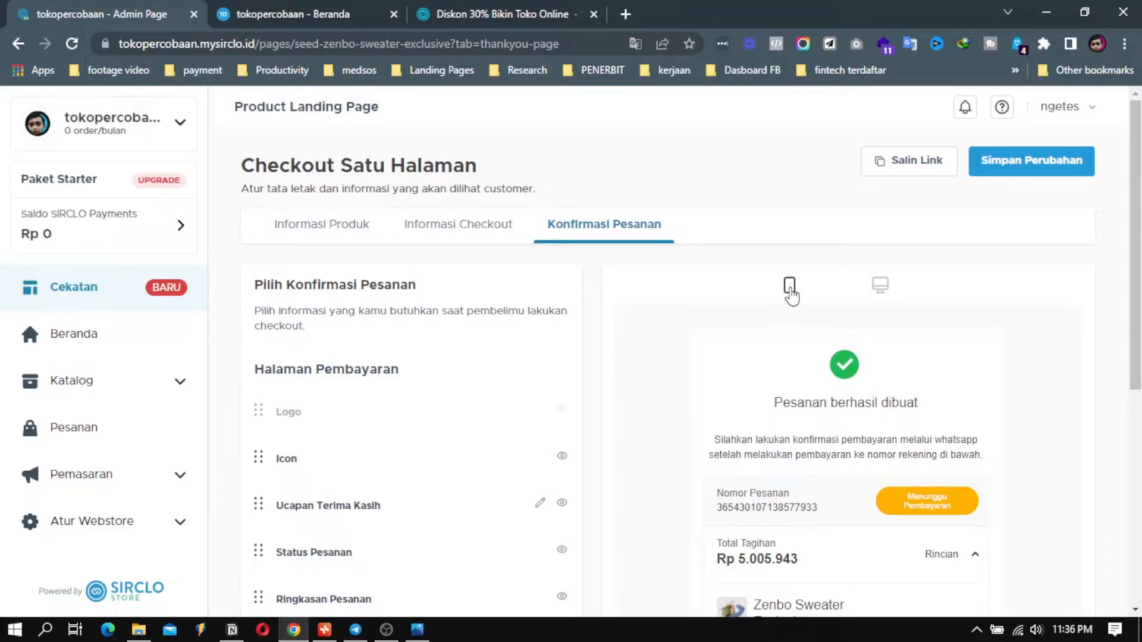
Switch the order confirmation preview to desktop view and review the purchase breakdown and Konfirmasi Pembelian area.
{"action": "left_click", "coordinate": [881, 282]}
{"action": "scroll", "coordinate": [933, 454], "scroll_direction": "down", "scroll_amount": 3}
{"action": "scroll", "coordinate": [933, 453], "scroll_direction": "down", "scroll_amount": 3}
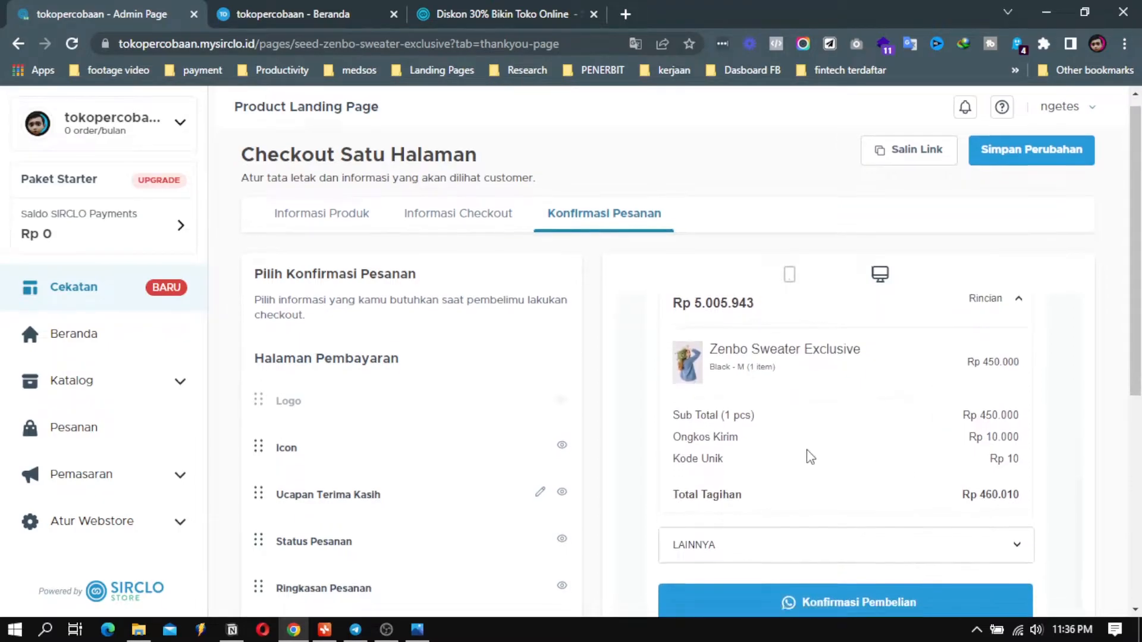
{"action": "scroll", "coordinate": [581, 471], "scroll_direction": "up", "scroll_amount": 3}
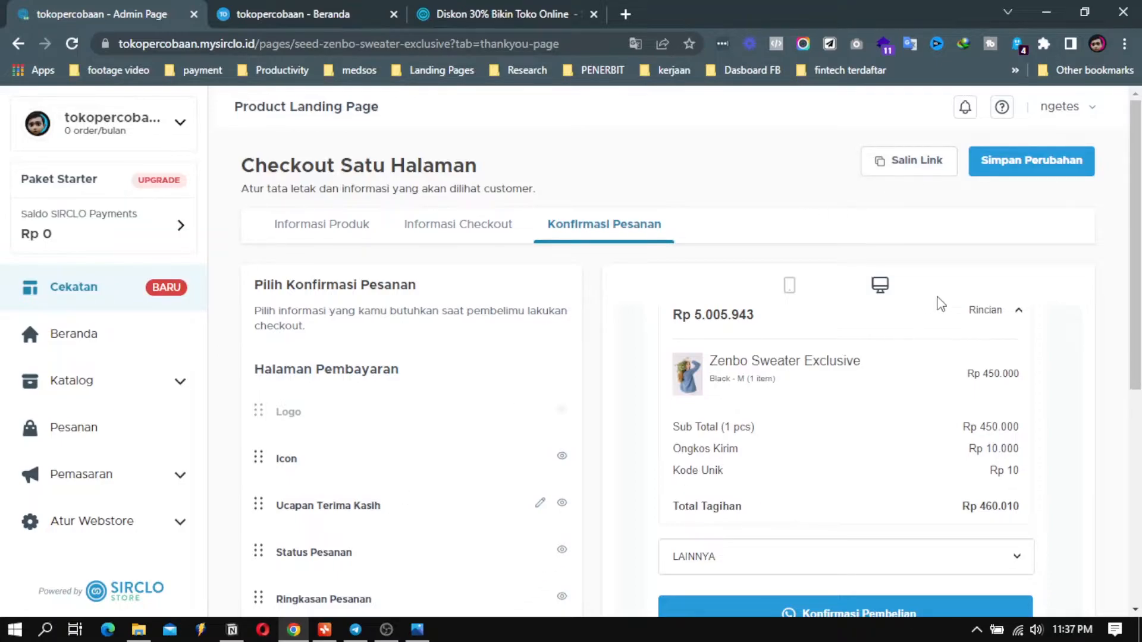
Open the Beranda dashboard and review the store setup checklist and activity summary.
{"action": "left_click", "coordinate": [72, 339]}
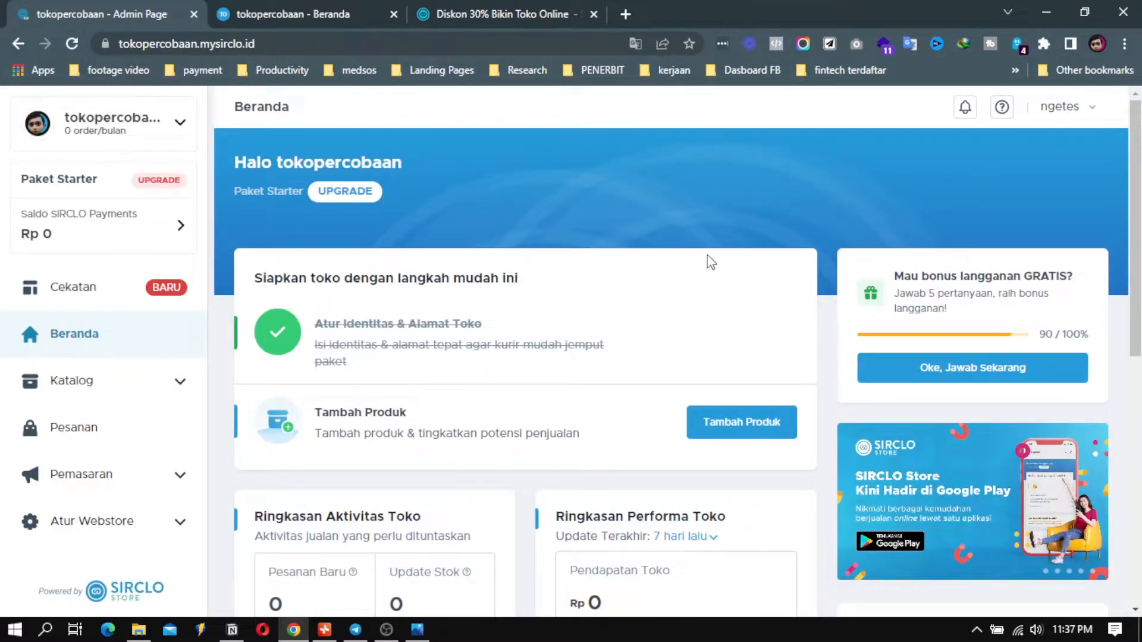
{"action": "scroll", "coordinate": [711, 262], "scroll_direction": "down", "scroll_amount": 1}
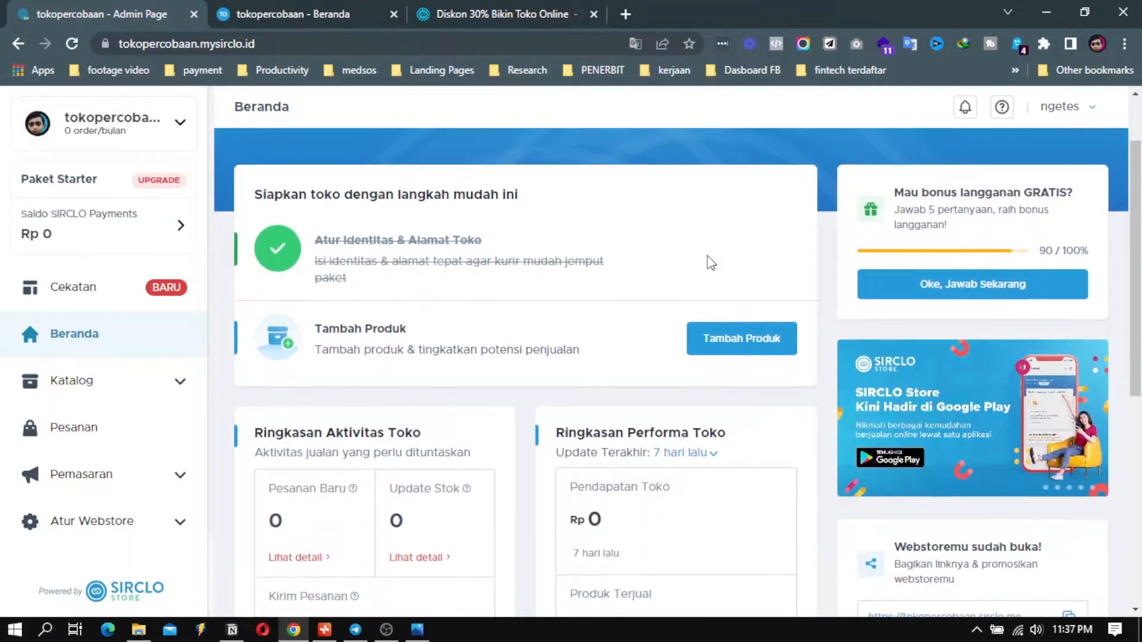
{"action": "scroll", "coordinate": [505, 299], "scroll_direction": "down", "scroll_amount": 1}
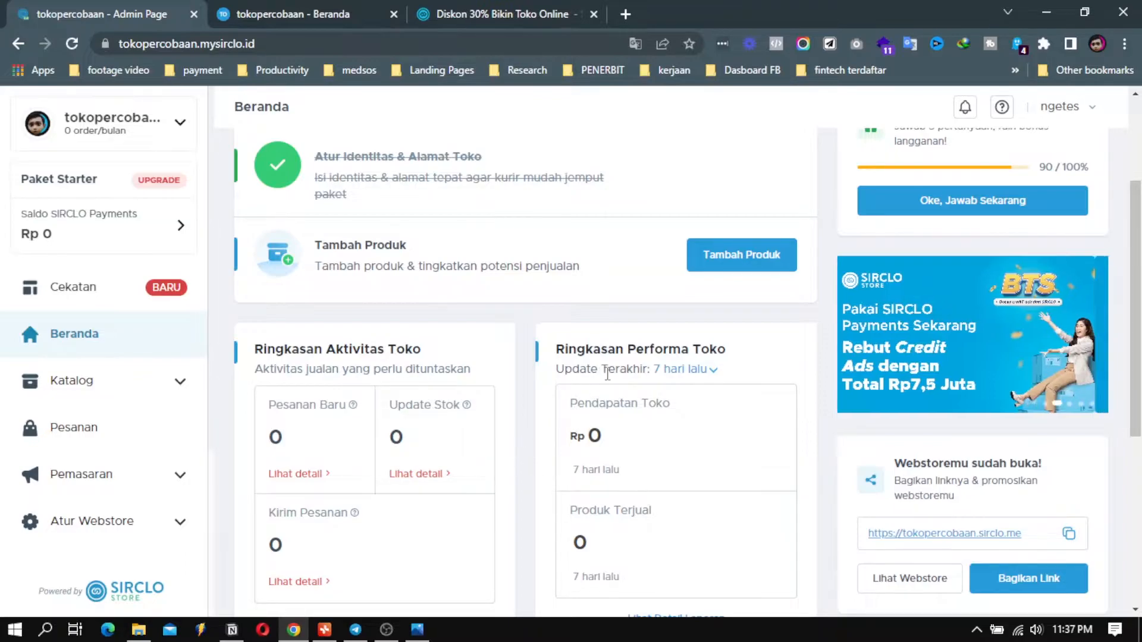
Check the period options of Ringkasan Performa Toko, and review the webstore link and recommended business solutions.
{"action": "left_click", "coordinate": [707, 370]}
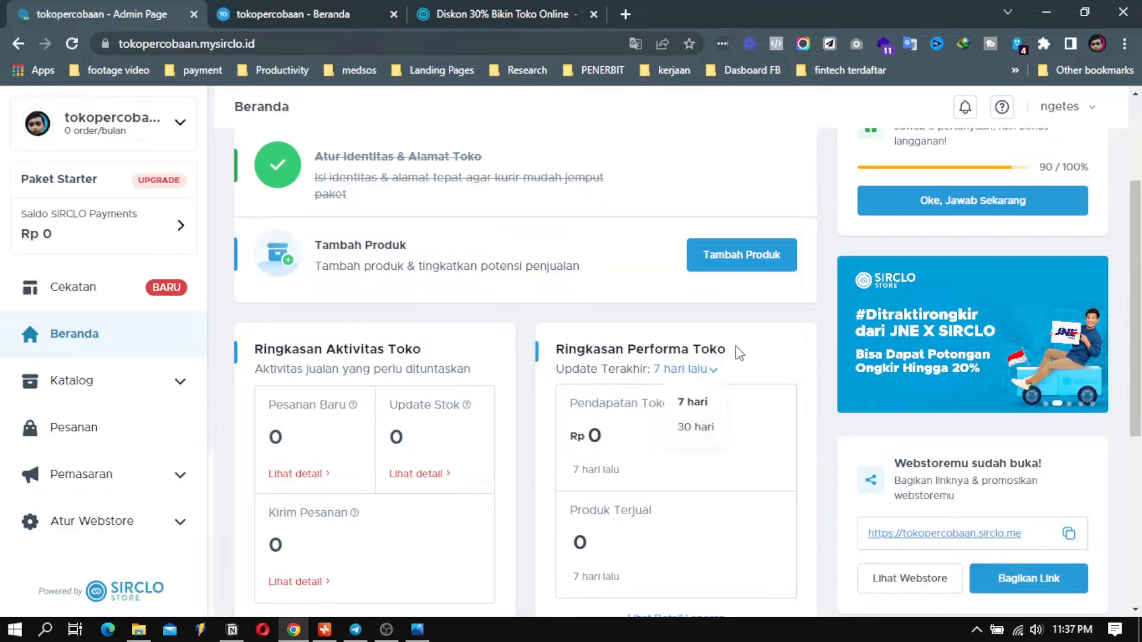
{"action": "left_click", "coordinate": [695, 402]}
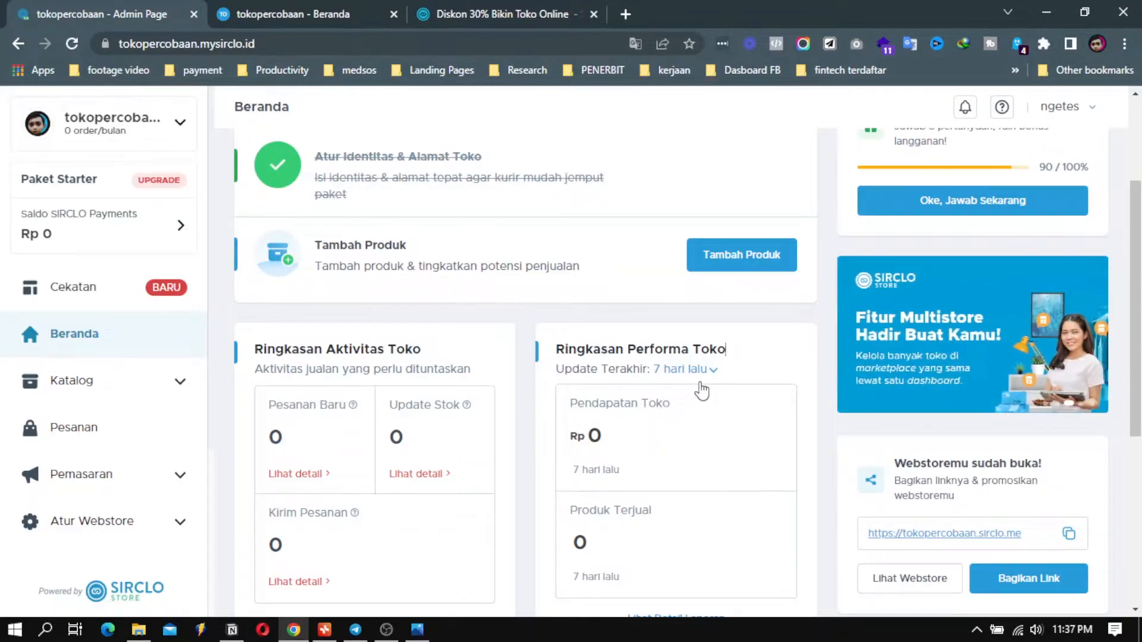
{"action": "scroll", "coordinate": [1017, 364], "scroll_direction": "down", "scroll_amount": 3}
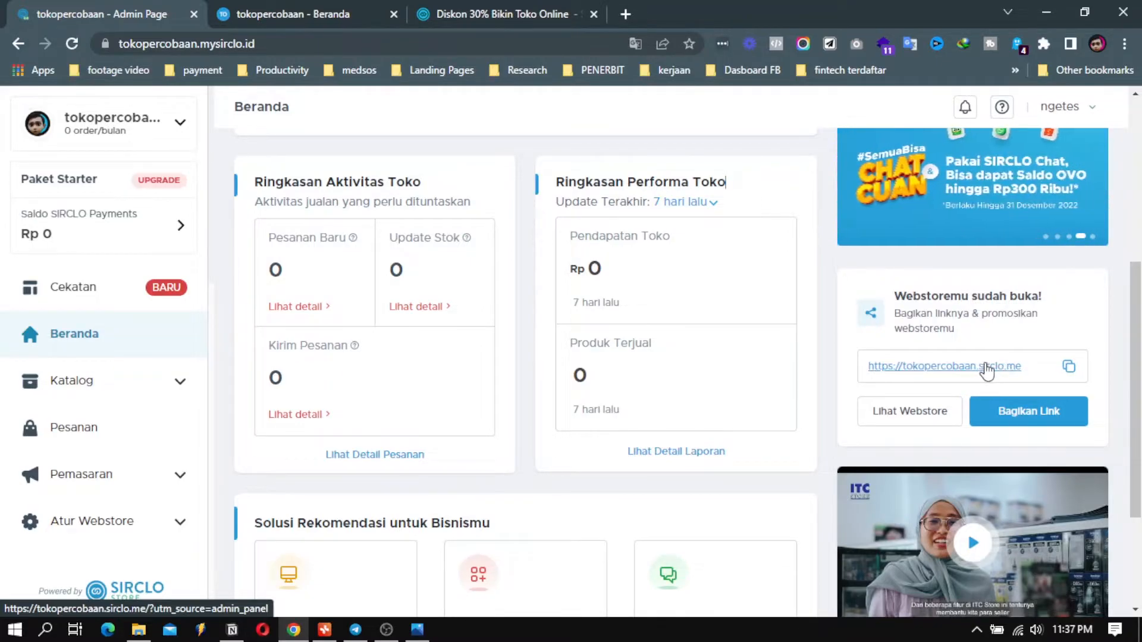
{"action": "scroll", "coordinate": [553, 354], "scroll_direction": "down", "scroll_amount": 3}
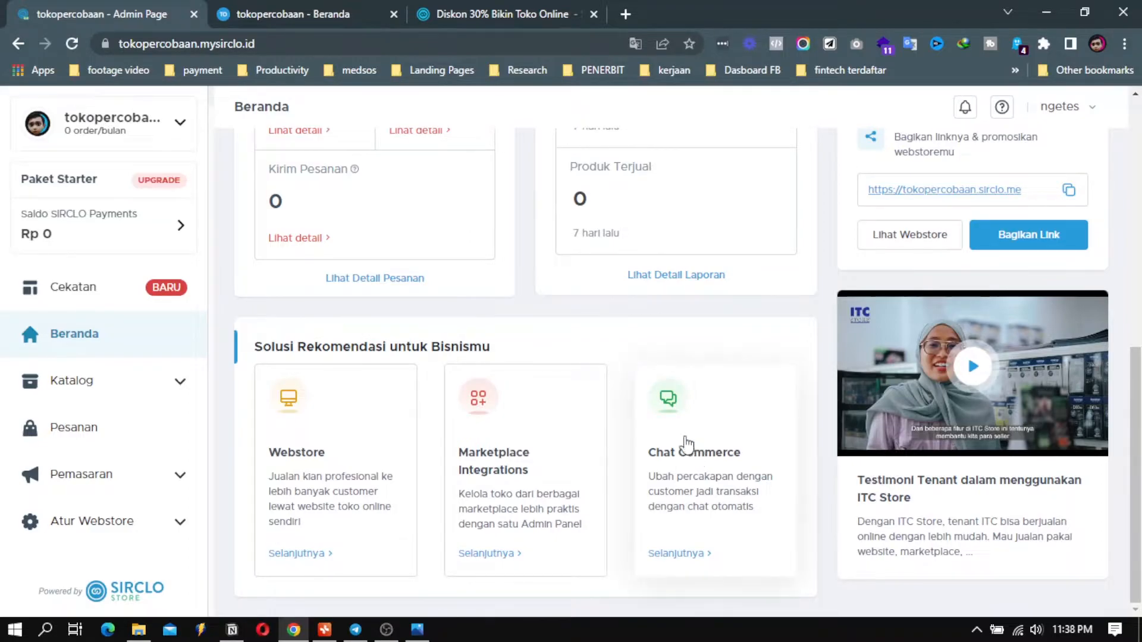
Switch to the SIRCLO mind map to review its chat, marketplace, payment and logistics branches, and return to the browser's admin page.
{"action": "left_click", "coordinate": [324, 629]}
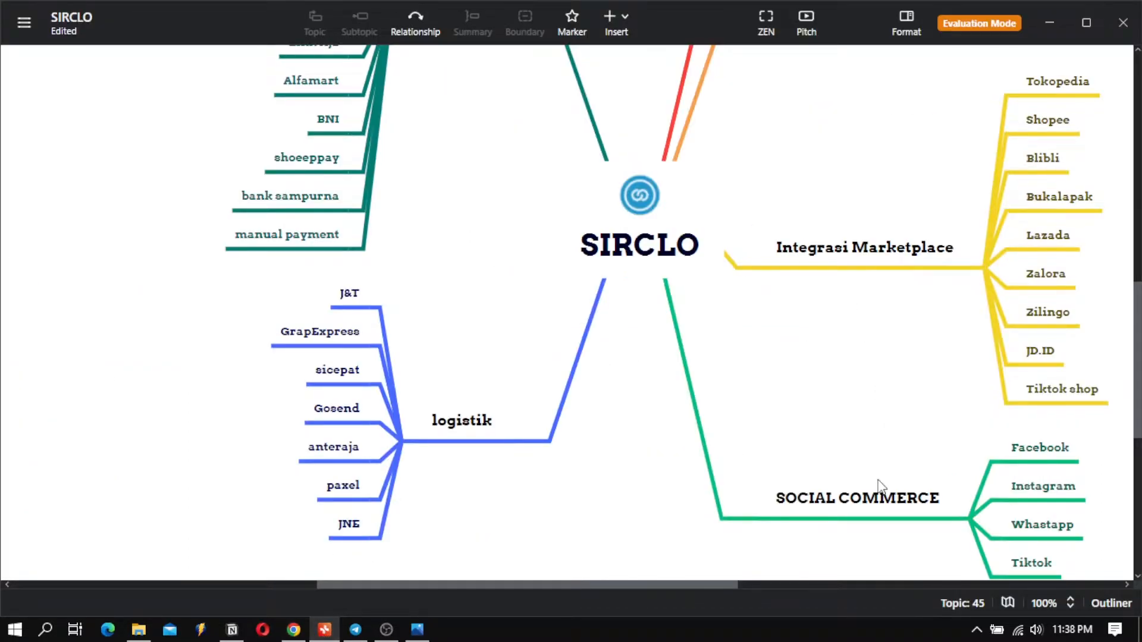
{"action": "scroll", "coordinate": [883, 426], "scroll_direction": "up", "scroll_amount": 5}
{"action": "scroll", "coordinate": [882, 425], "scroll_direction": "up", "scroll_amount": 2}
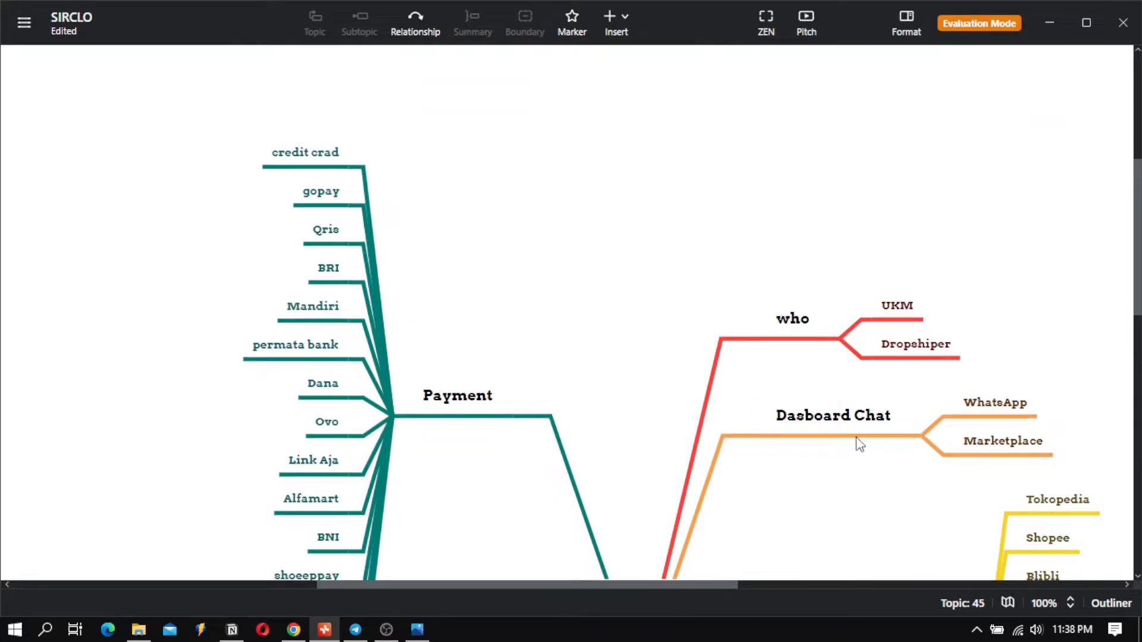
{"action": "scroll", "coordinate": [879, 437], "scroll_direction": "down", "scroll_amount": 10}
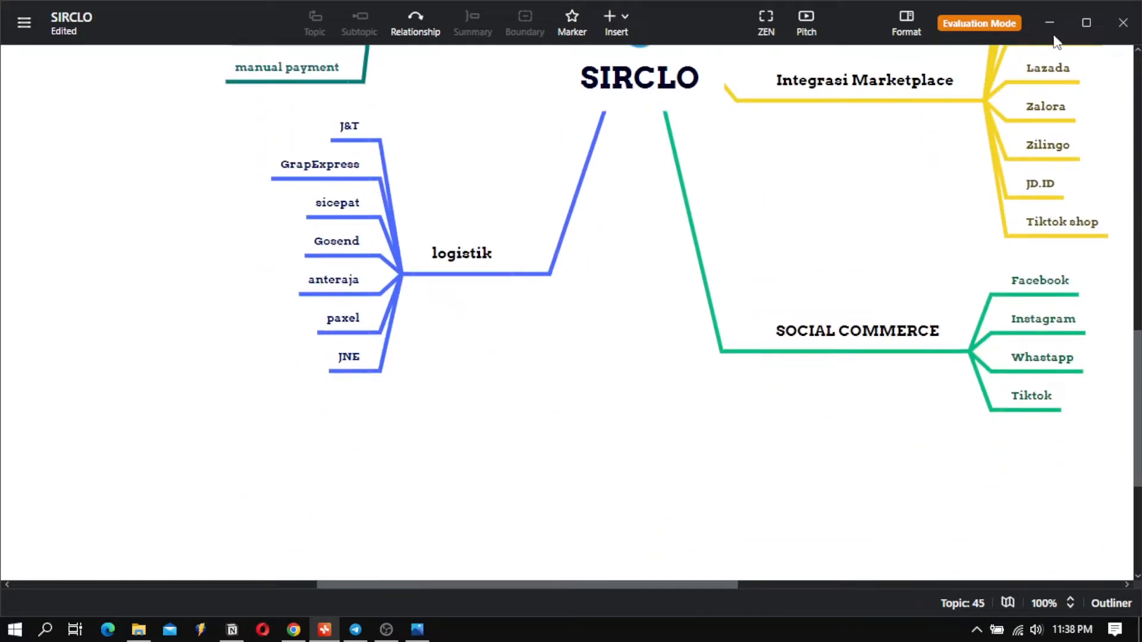
{"action": "left_click", "coordinate": [293, 630]}
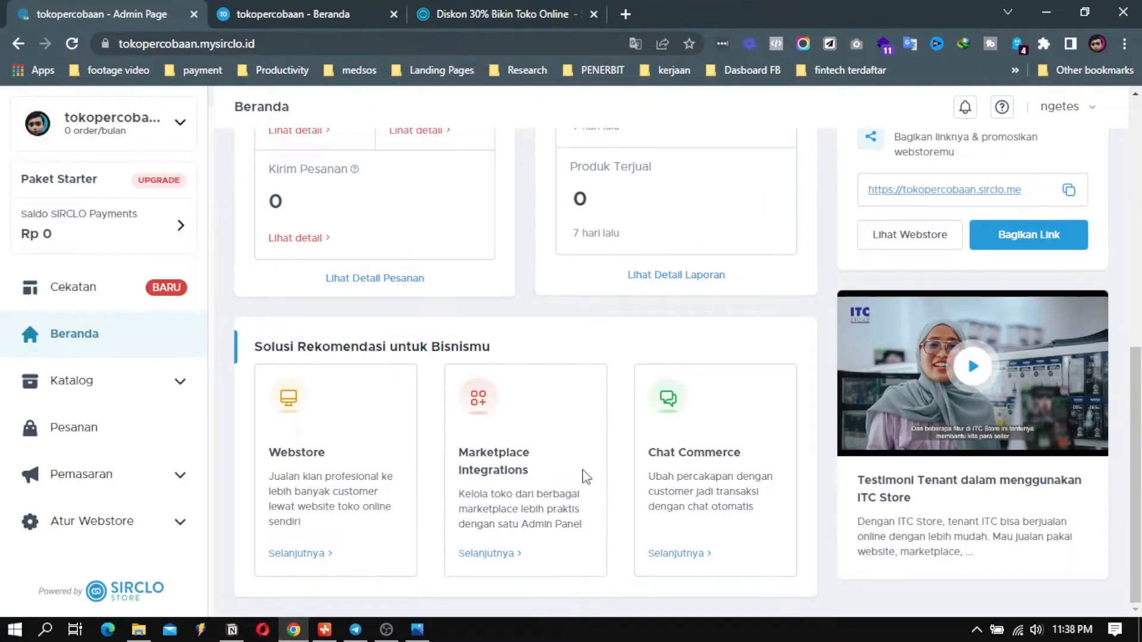
Open Daftar Produk in the Katalog section and check the available actions for Zenbo Sweater Exclusive.
{"action": "left_click", "coordinate": [127, 385]}
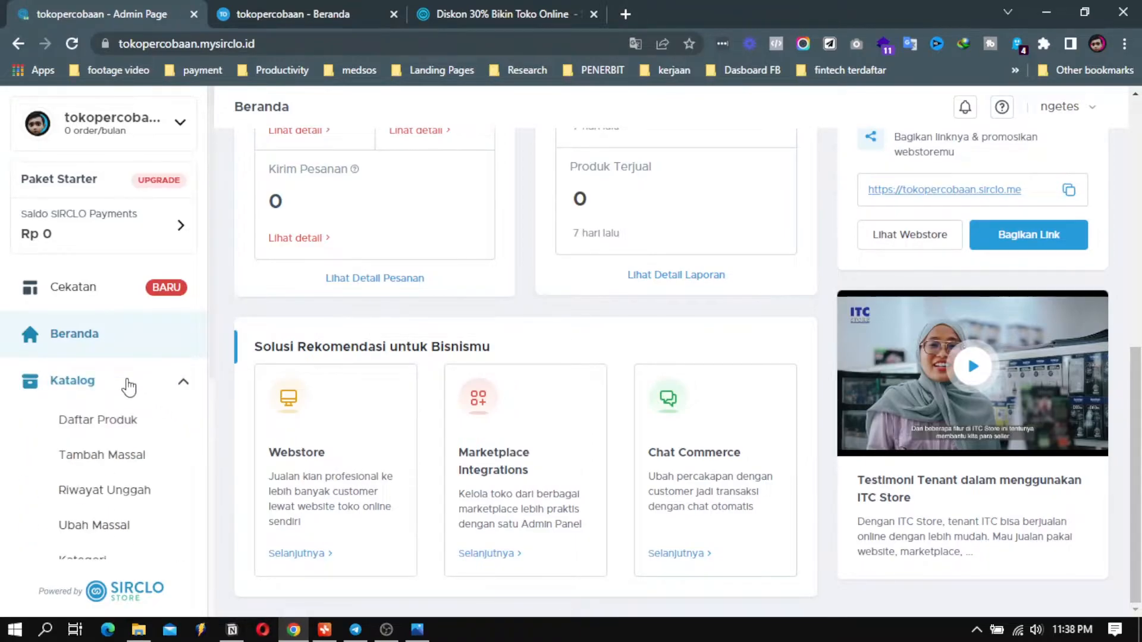
{"action": "scroll", "coordinate": [86, 423], "scroll_direction": "down", "scroll_amount": 2}
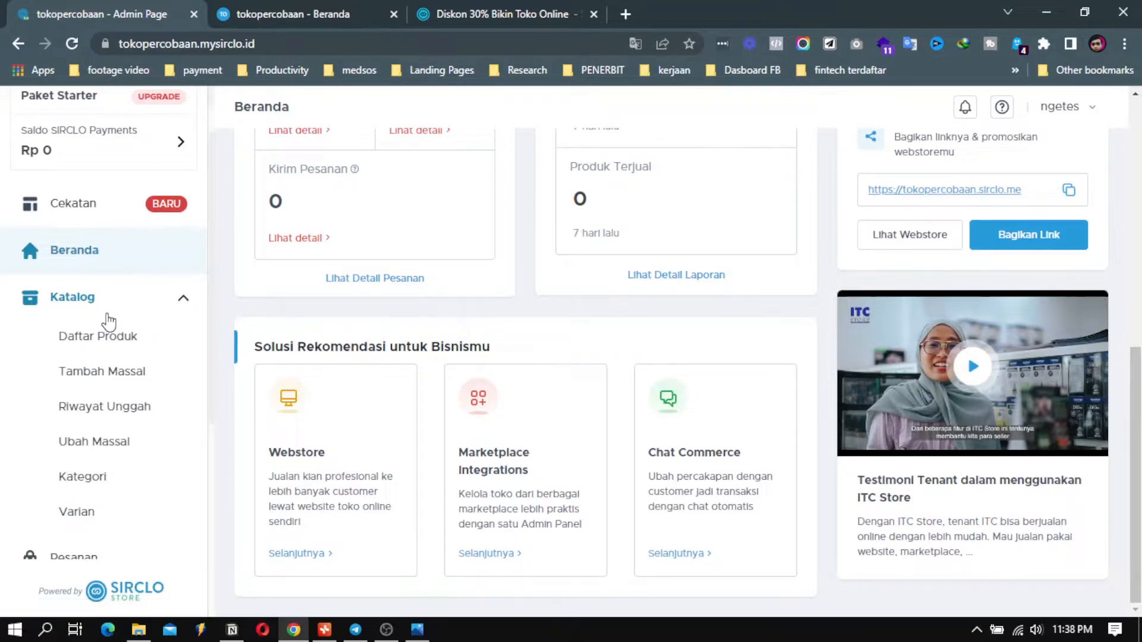
{"action": "left_click", "coordinate": [90, 349]}
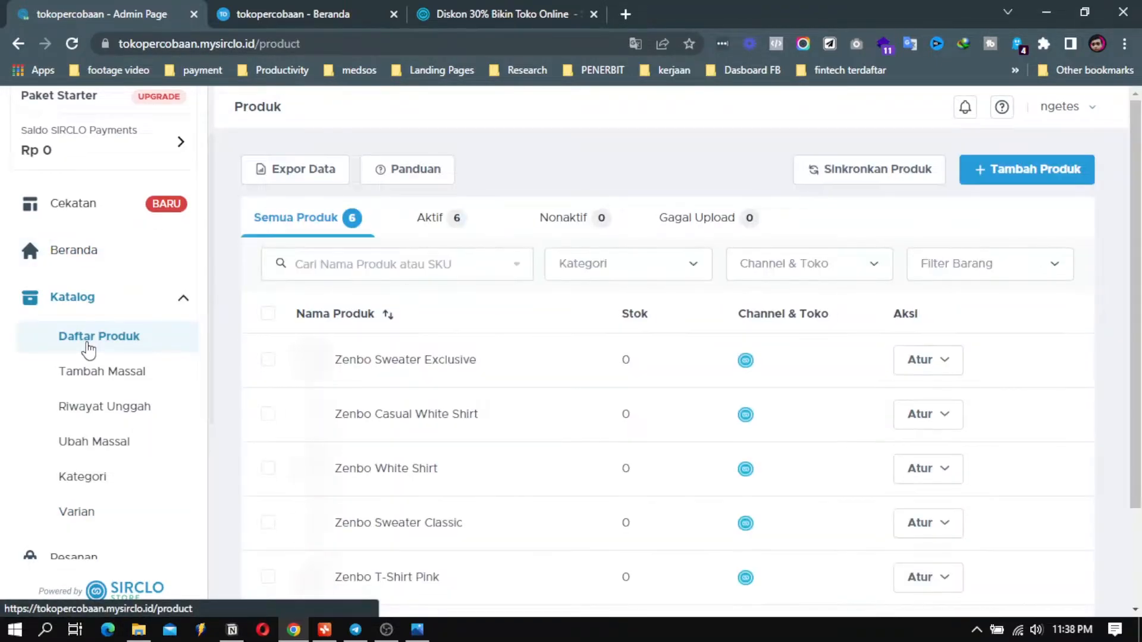
{"action": "scroll", "coordinate": [383, 400], "scroll_direction": "down", "scroll_amount": 2}
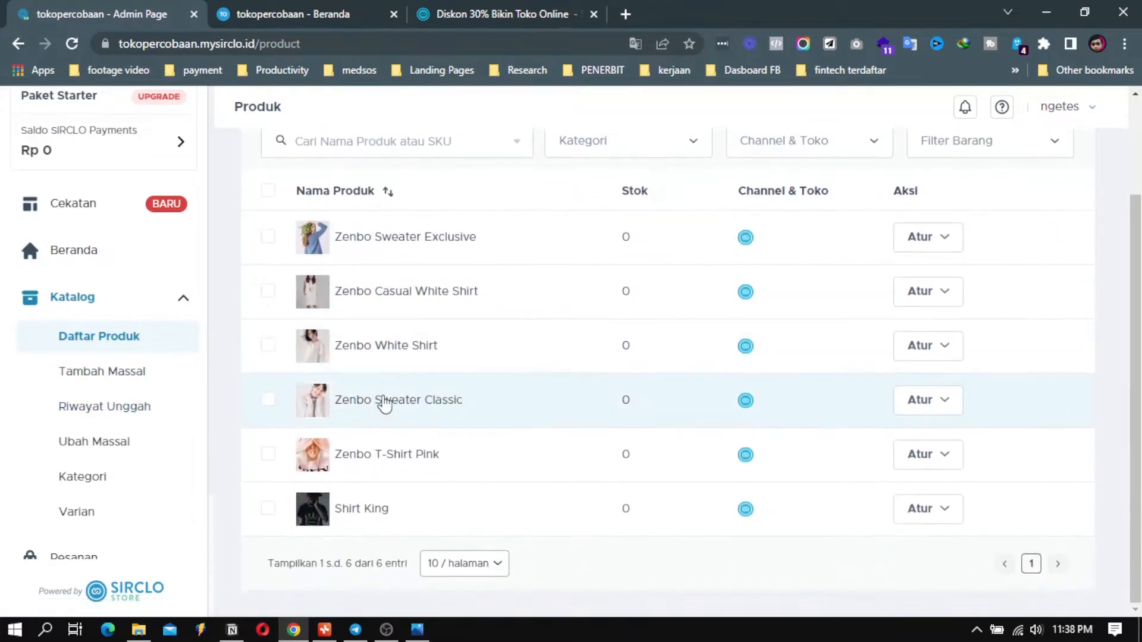
{"action": "left_click", "coordinate": [955, 248]}
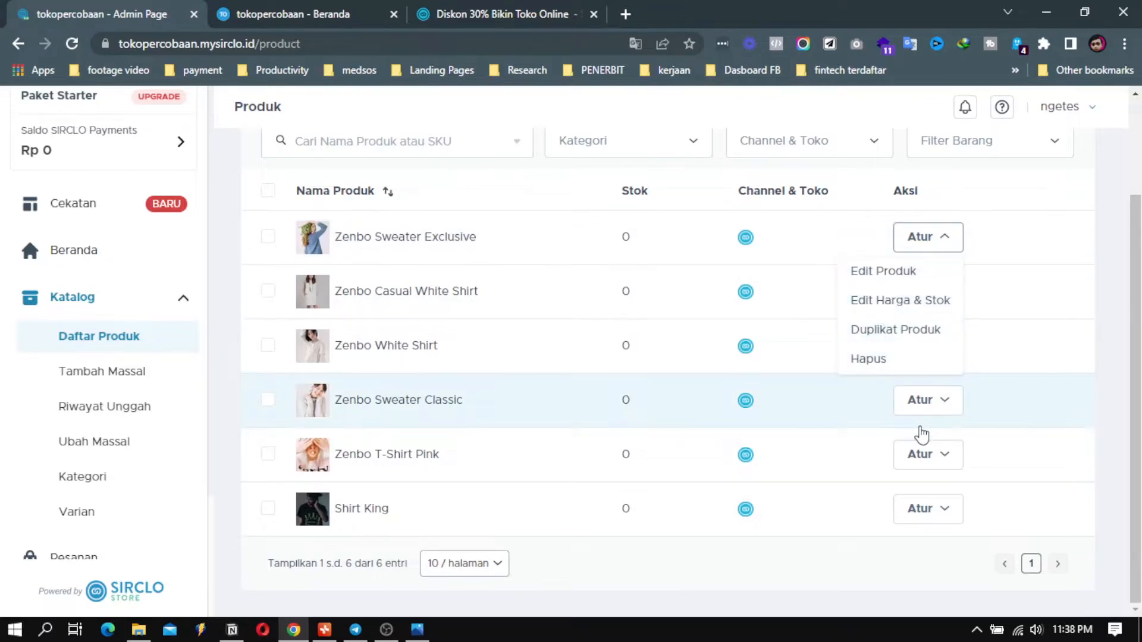
{"action": "left_click", "coordinate": [1118, 334]}
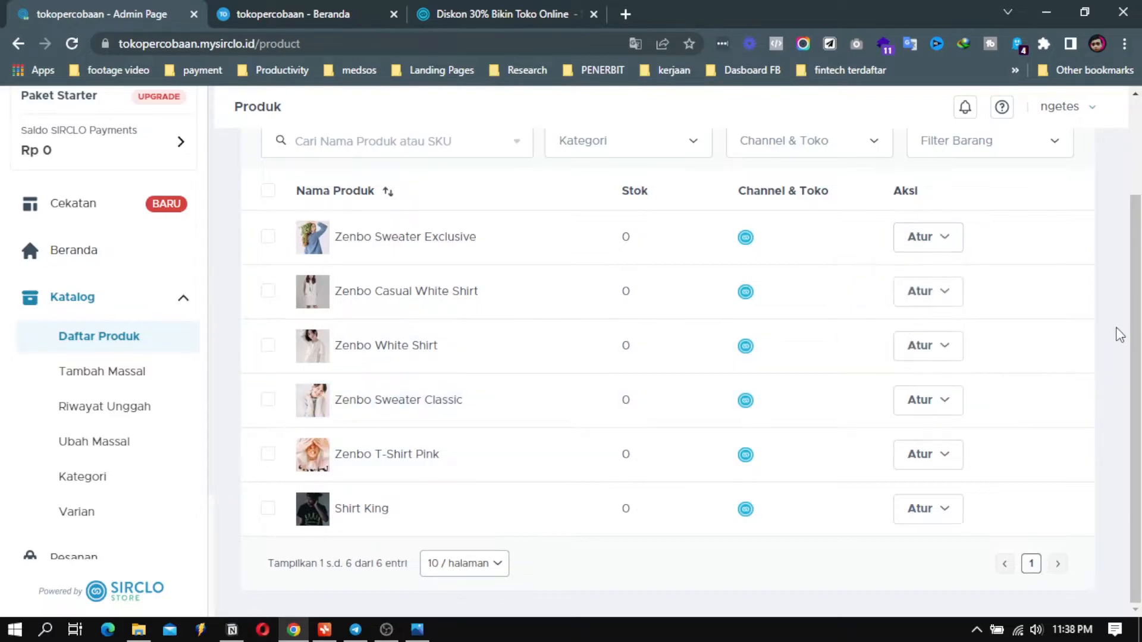
View the manual and Instagram options for adding a product, and dismiss them without choosing one.
{"action": "scroll", "coordinate": [1117, 331], "scroll_direction": "up", "scroll_amount": 3}
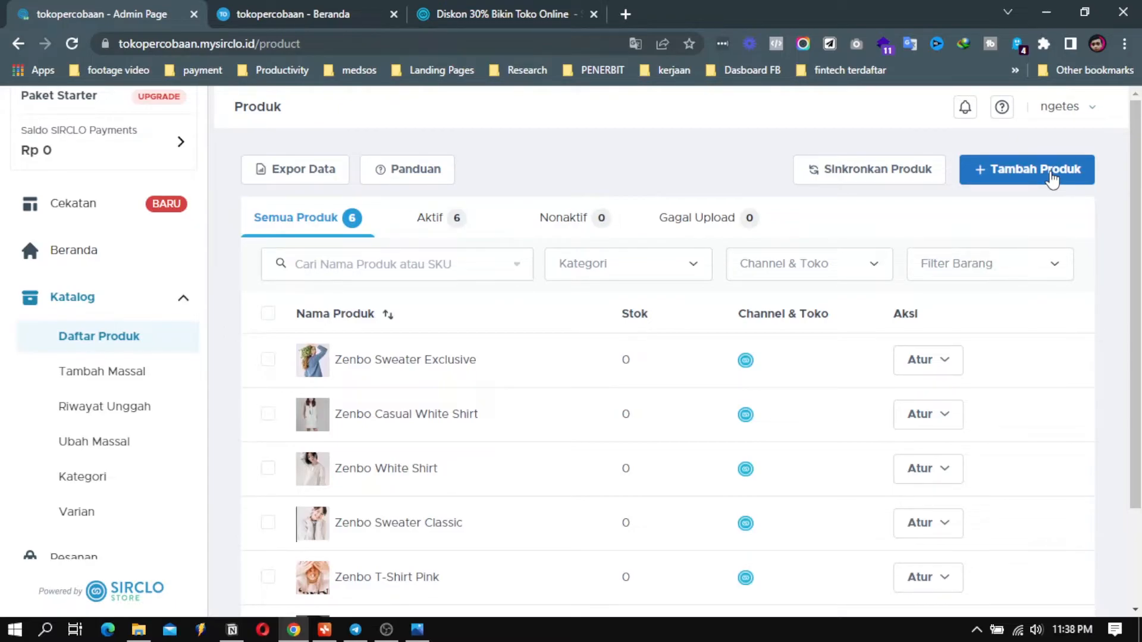
{"action": "left_click", "coordinate": [1052, 178]}
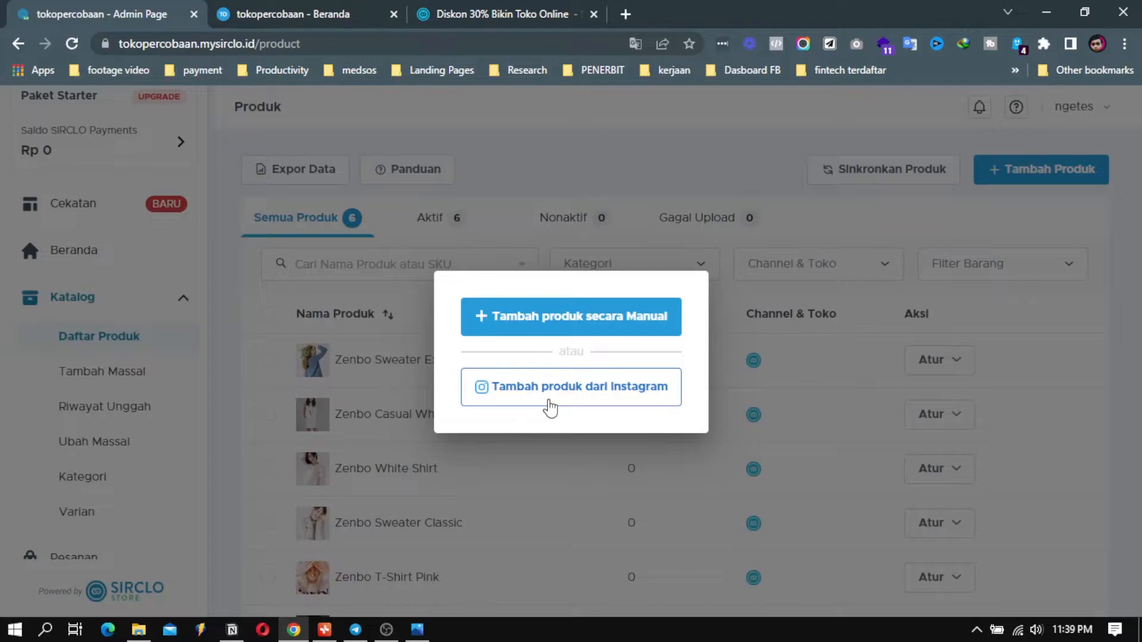
{"action": "left_click", "coordinate": [824, 225]}
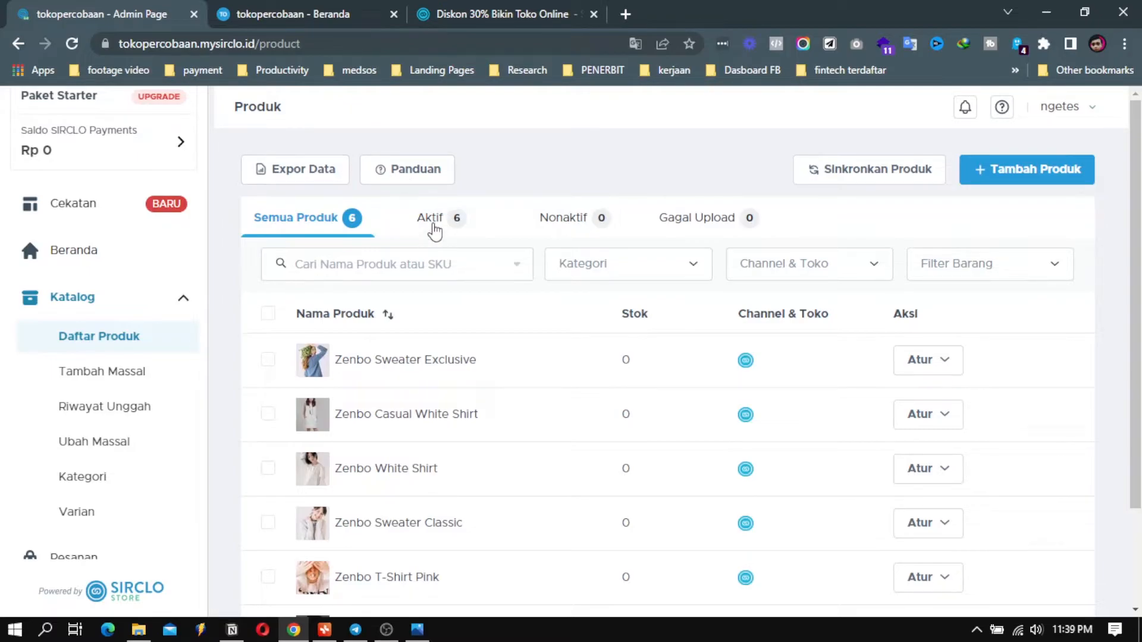
Review the product list by status: Aktif, Nonaktif and Gagal Upload.
{"action": "left_click", "coordinate": [435, 229]}
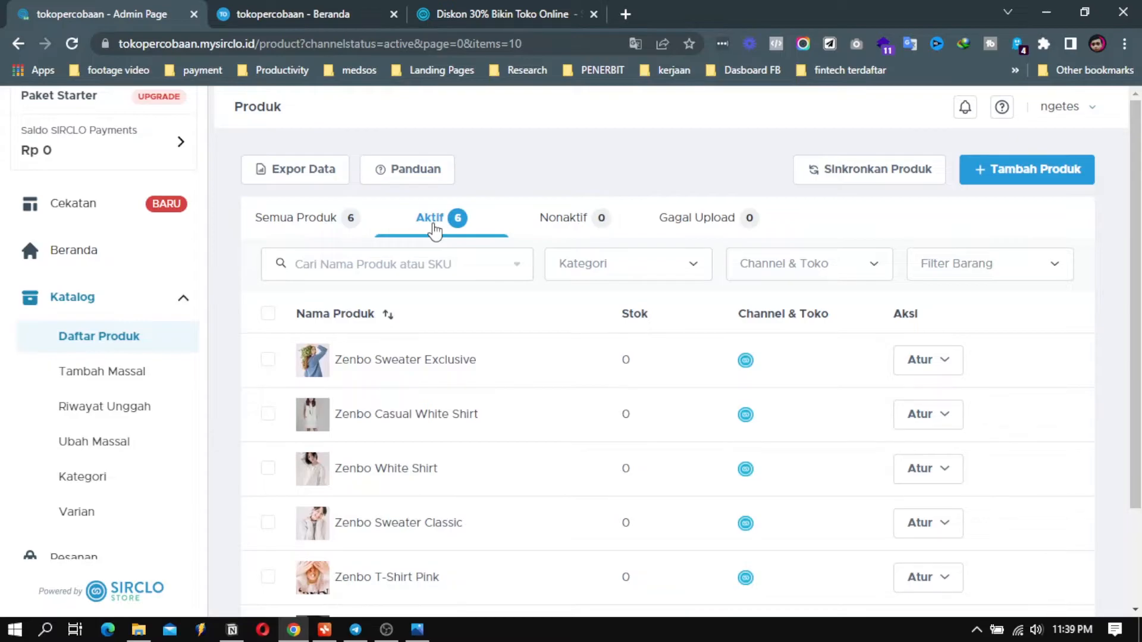
{"action": "scroll", "coordinate": [428, 438], "scroll_direction": "down", "scroll_amount": 3}
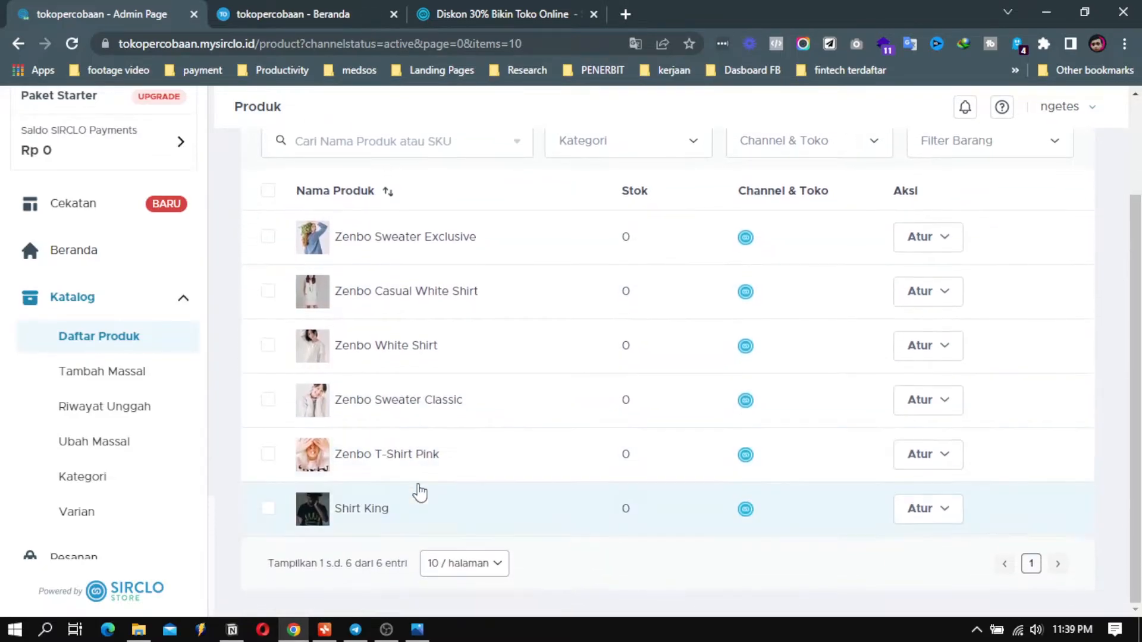
{"action": "scroll", "coordinate": [438, 339], "scroll_direction": "up", "scroll_amount": 3}
{"action": "scroll", "coordinate": [443, 381], "scroll_direction": "down", "scroll_amount": 2}
{"action": "scroll", "coordinate": [443, 381], "scroll_direction": "down", "scroll_amount": 1}
{"action": "scroll", "coordinate": [472, 423], "scroll_direction": "up", "scroll_amount": 3}
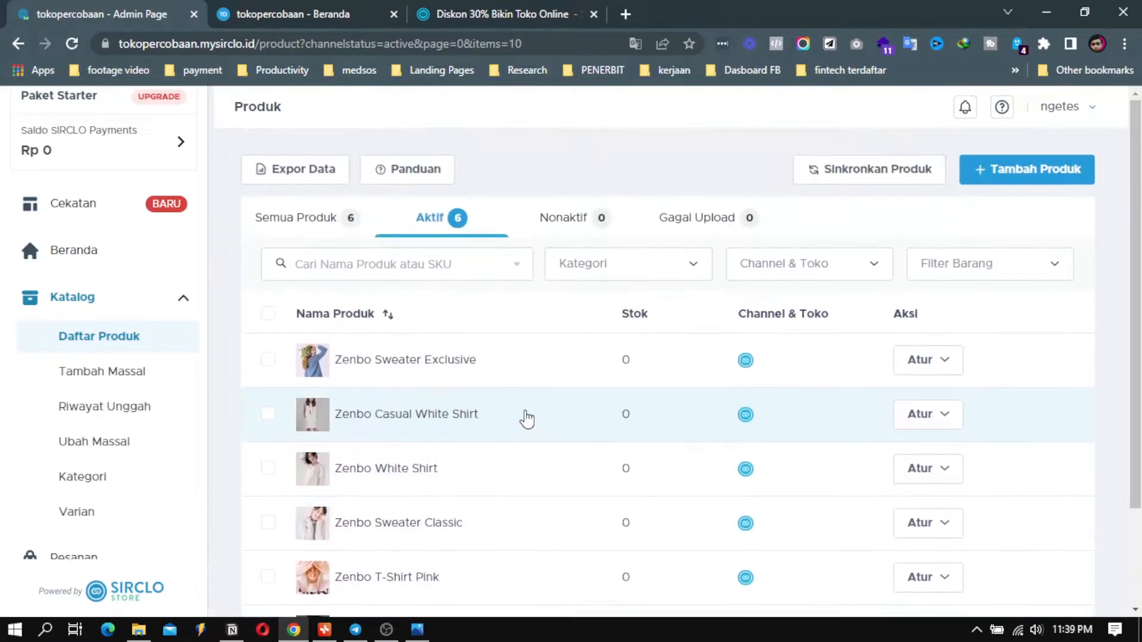
{"action": "left_click", "coordinate": [565, 219]}
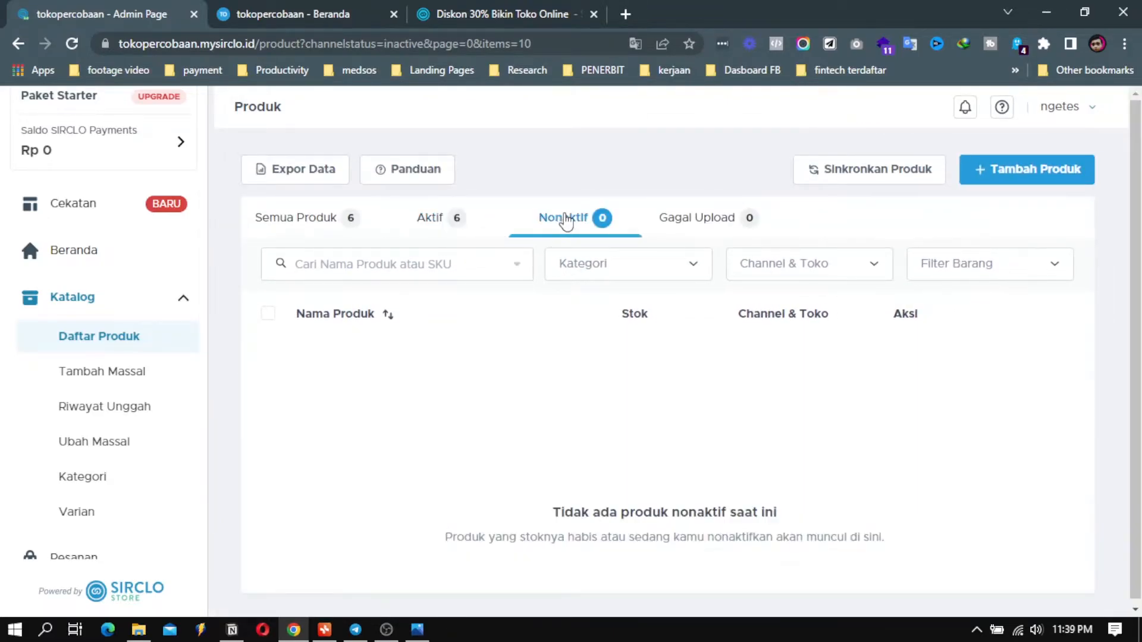
{"action": "left_click", "coordinate": [711, 223]}
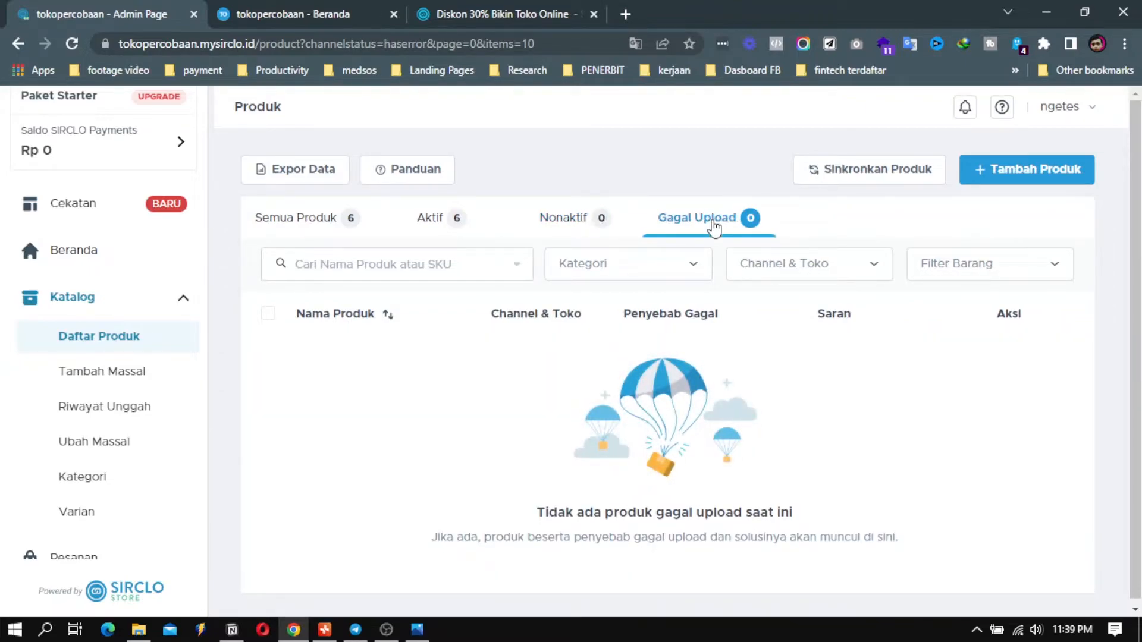
Check the Kategori and Channel & Toko filter options of the product list without selecting any.
{"action": "left_click", "coordinate": [692, 274]}
{"action": "scroll", "coordinate": [561, 450], "scroll_direction": "down", "scroll_amount": 1}
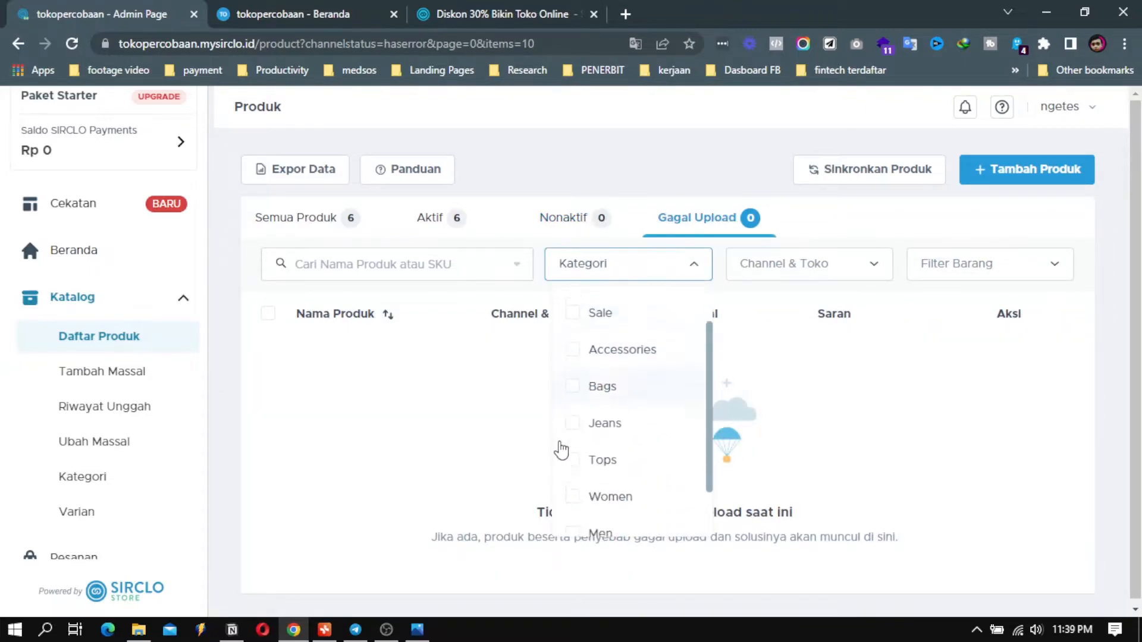
{"action": "scroll", "coordinate": [590, 455], "scroll_direction": "up", "scroll_amount": 3}
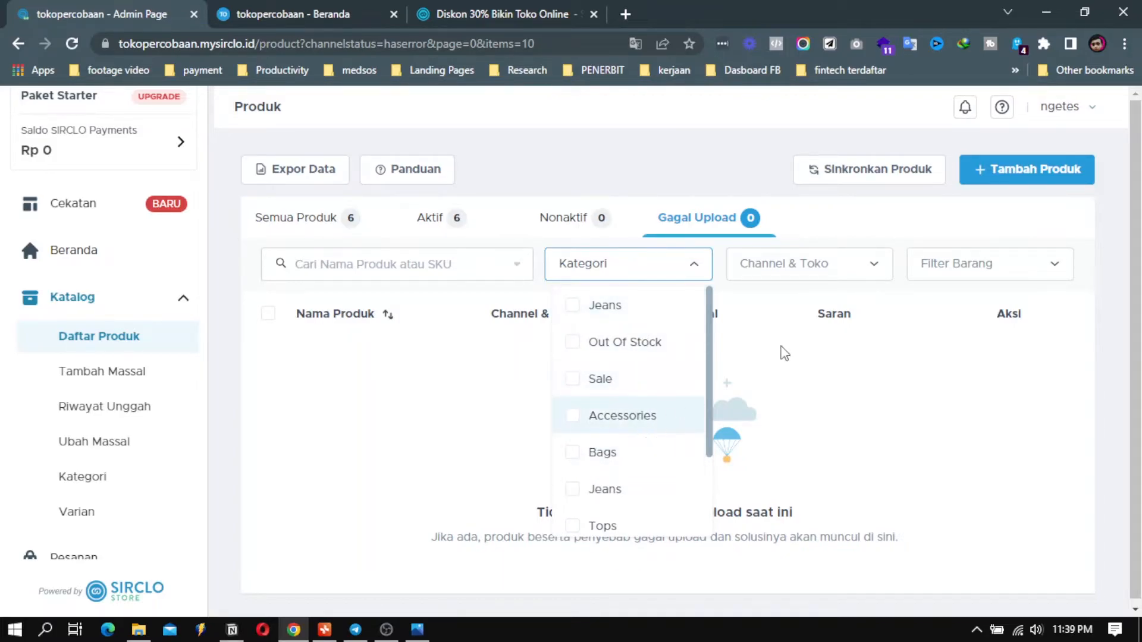
{"action": "left_click", "coordinate": [836, 339]}
{"action": "left_click", "coordinate": [867, 275]}
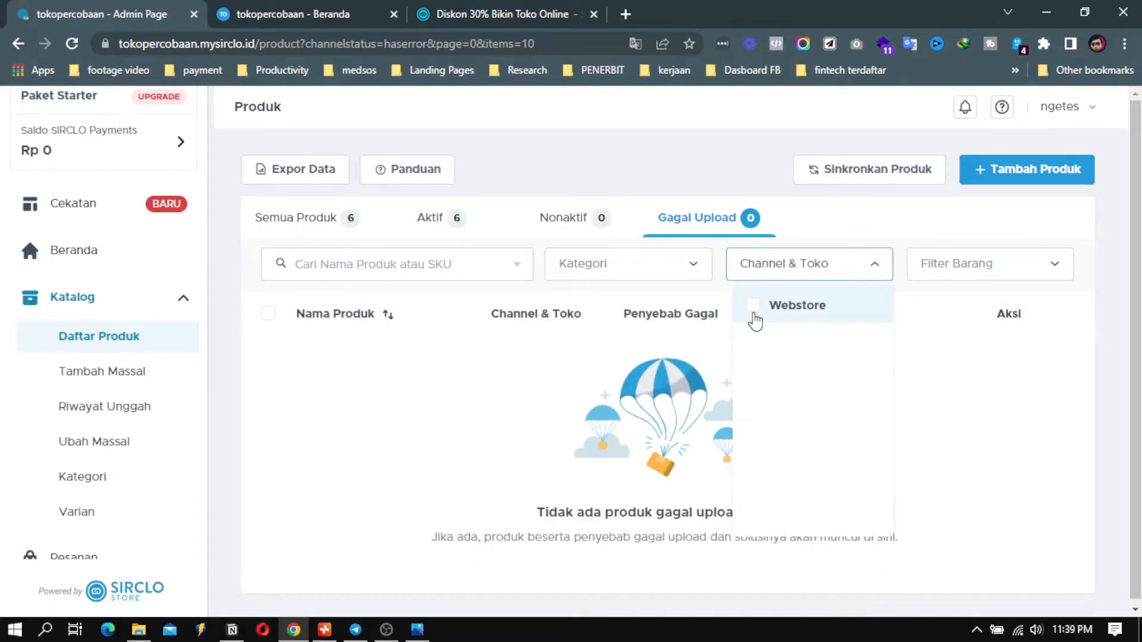
{"action": "left_click", "coordinate": [950, 355]}
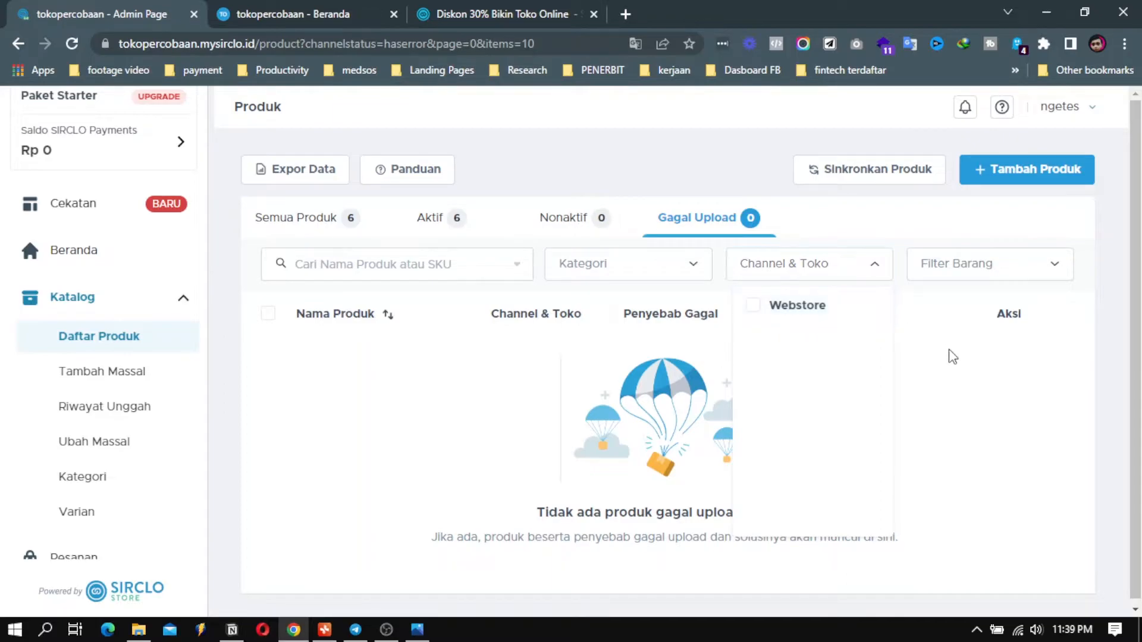
Review the template download and file upload forms of Tambah Massal, and open the Riwayat Unggah page.
{"action": "left_click", "coordinate": [113, 387]}
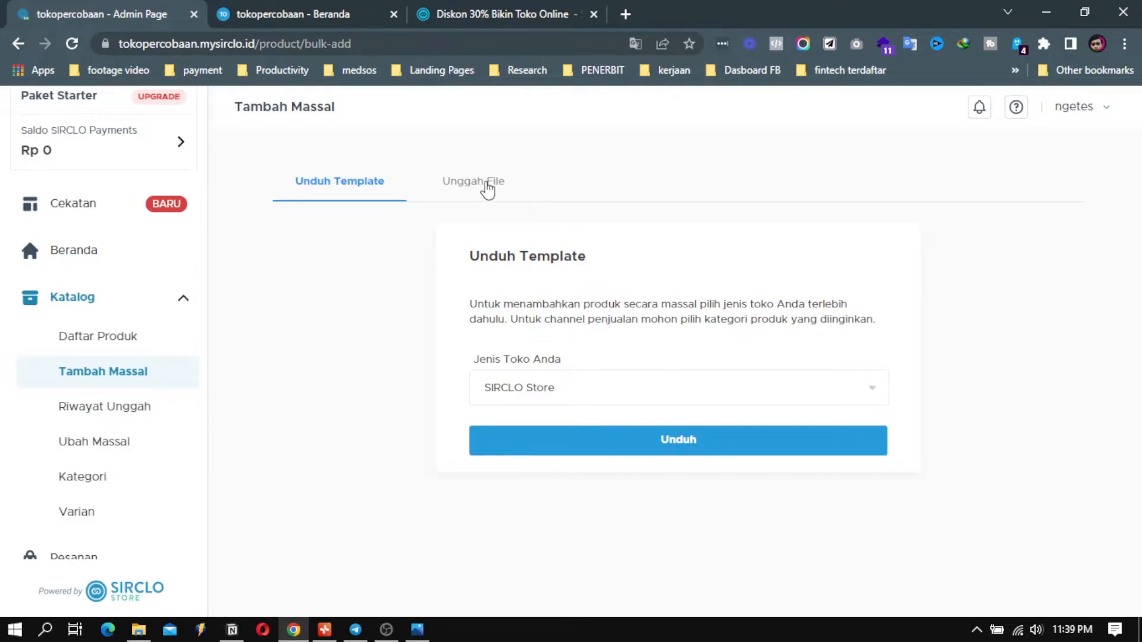
{"action": "left_click", "coordinate": [486, 188]}
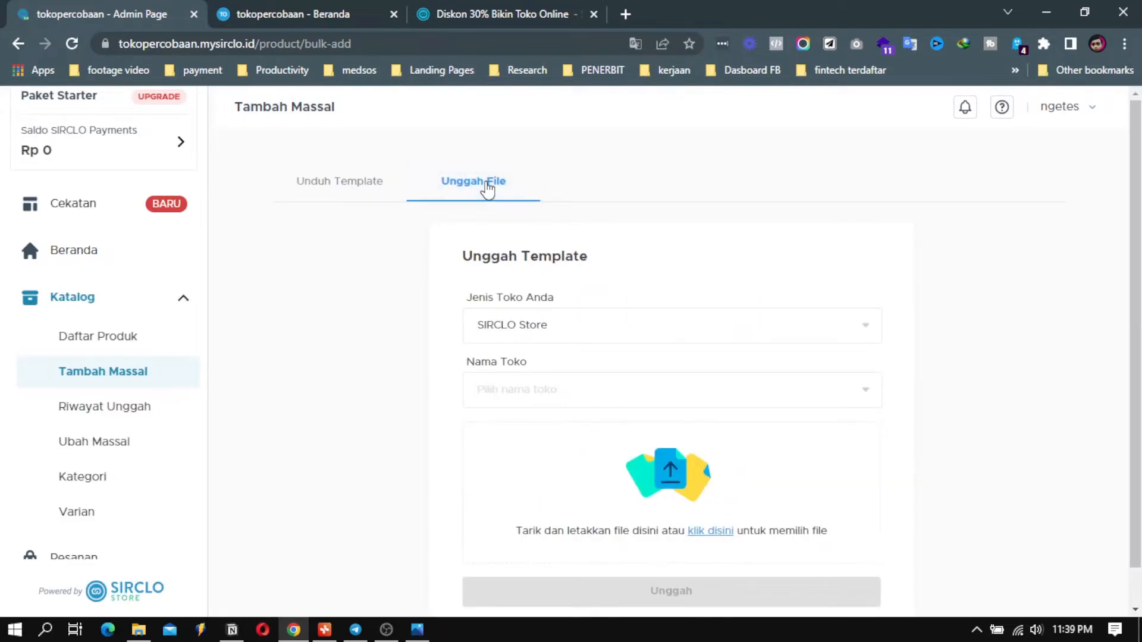
{"action": "scroll", "coordinate": [523, 208], "scroll_direction": "down", "scroll_amount": 1}
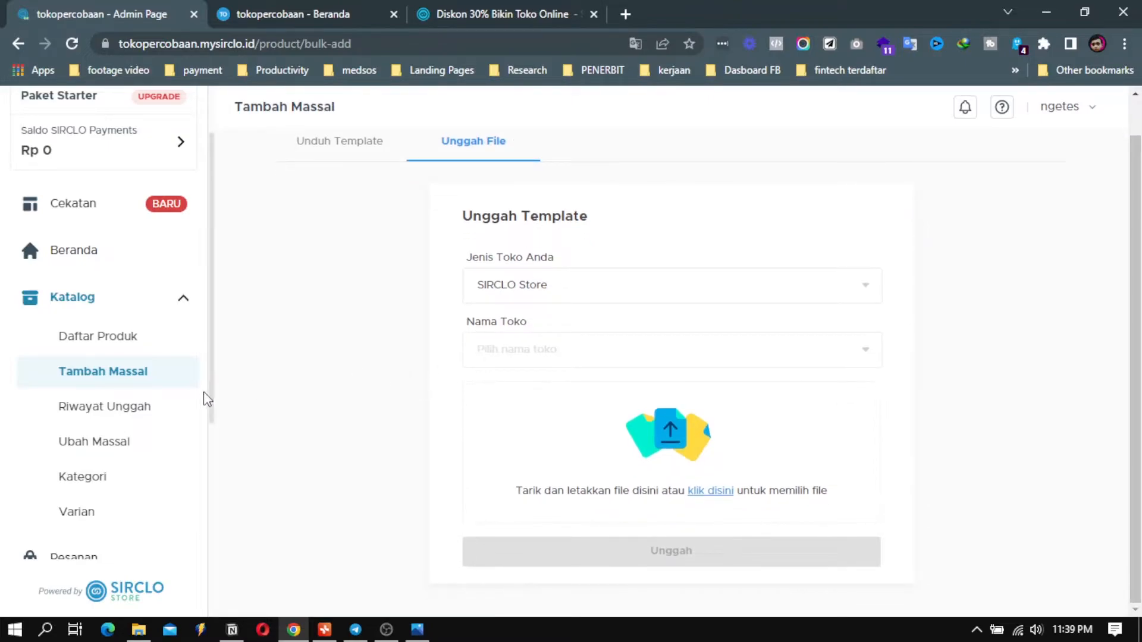
{"action": "left_click", "coordinate": [142, 417]}
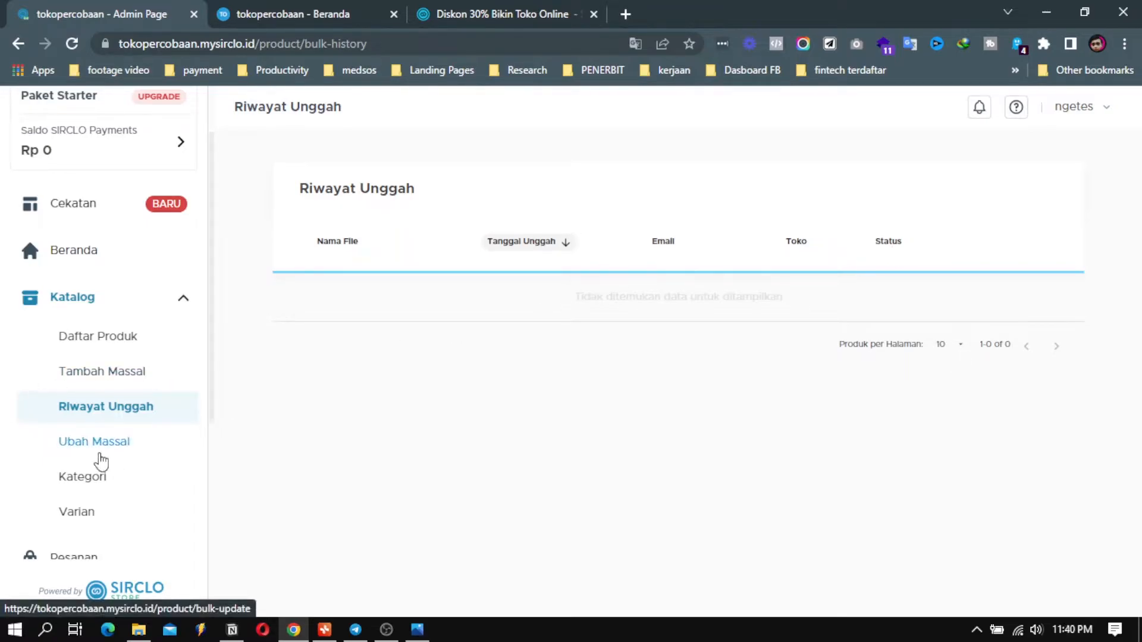
Open Ubah Massal and choose SIRCLO Store as the sales channel for the bulk-edit template.
{"action": "left_click", "coordinate": [101, 460]}
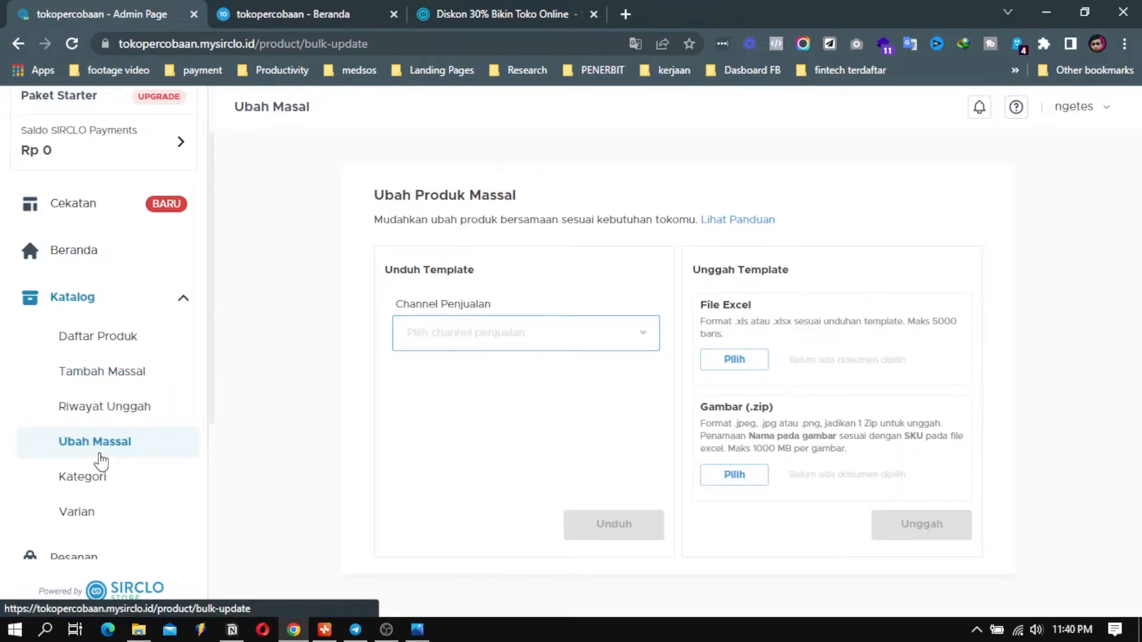
{"action": "left_click", "coordinate": [616, 333]}
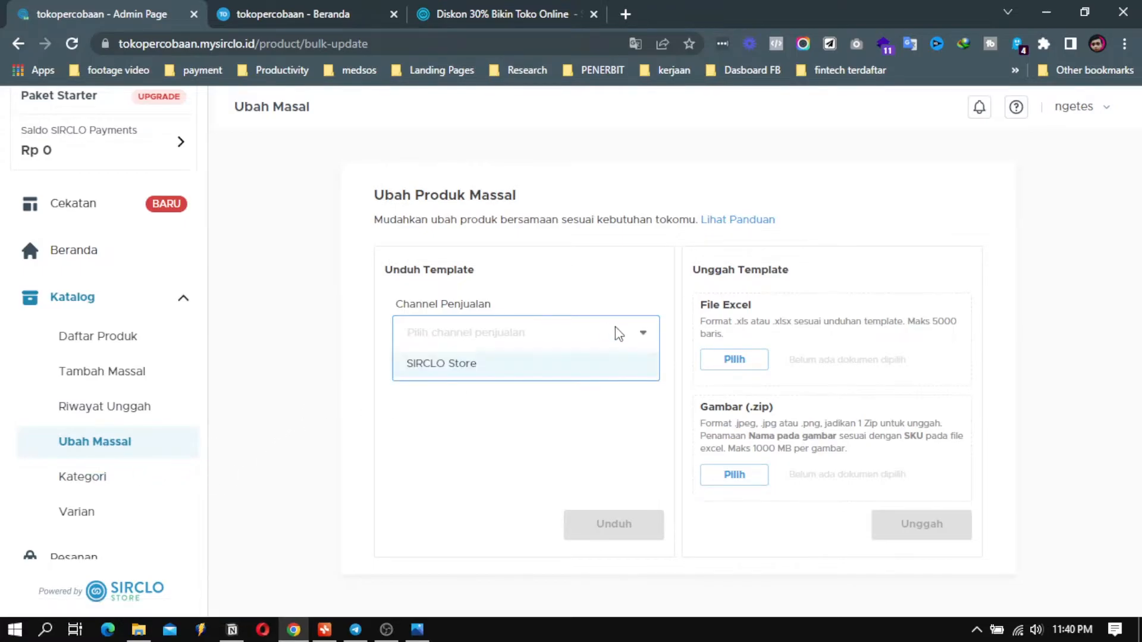
{"action": "left_click", "coordinate": [516, 371]}
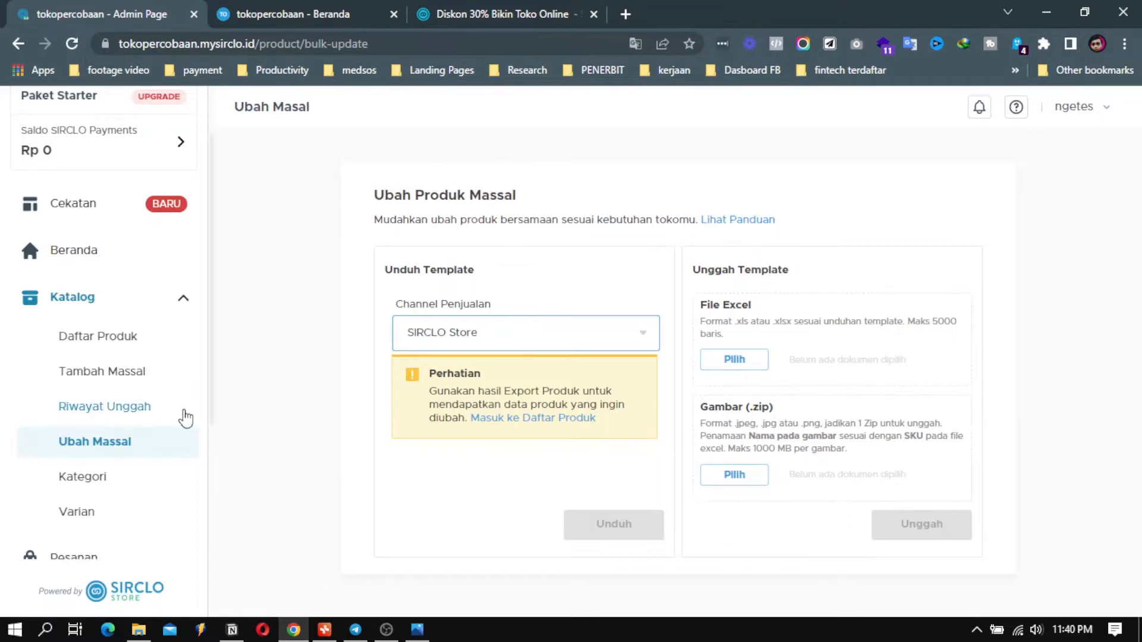
Open the category list and review the Tambah Kategori form, from name and Facebook category to the SEO fields, without filling it in.
{"action": "left_click", "coordinate": [88, 482]}
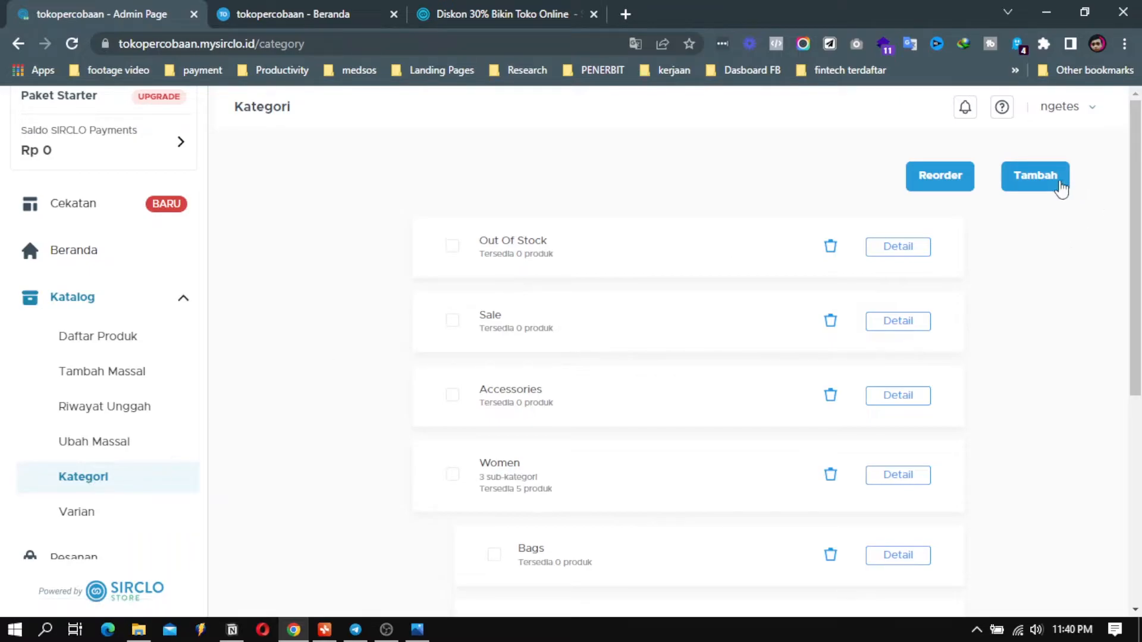
{"action": "left_click", "coordinate": [1055, 190]}
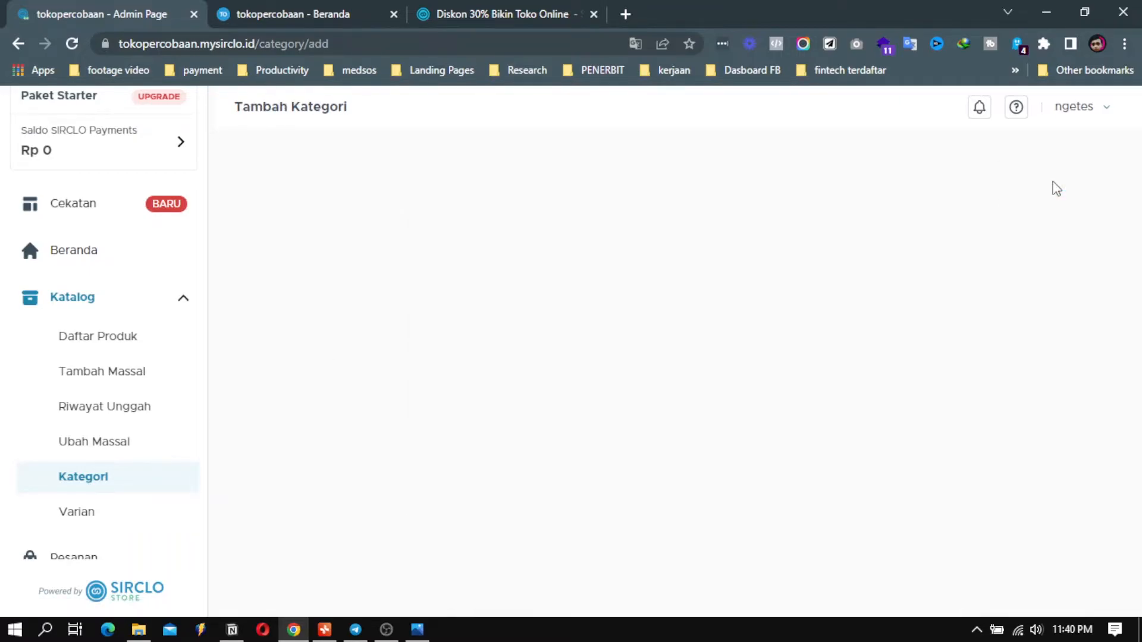
{"action": "left_click", "coordinate": [503, 350]}
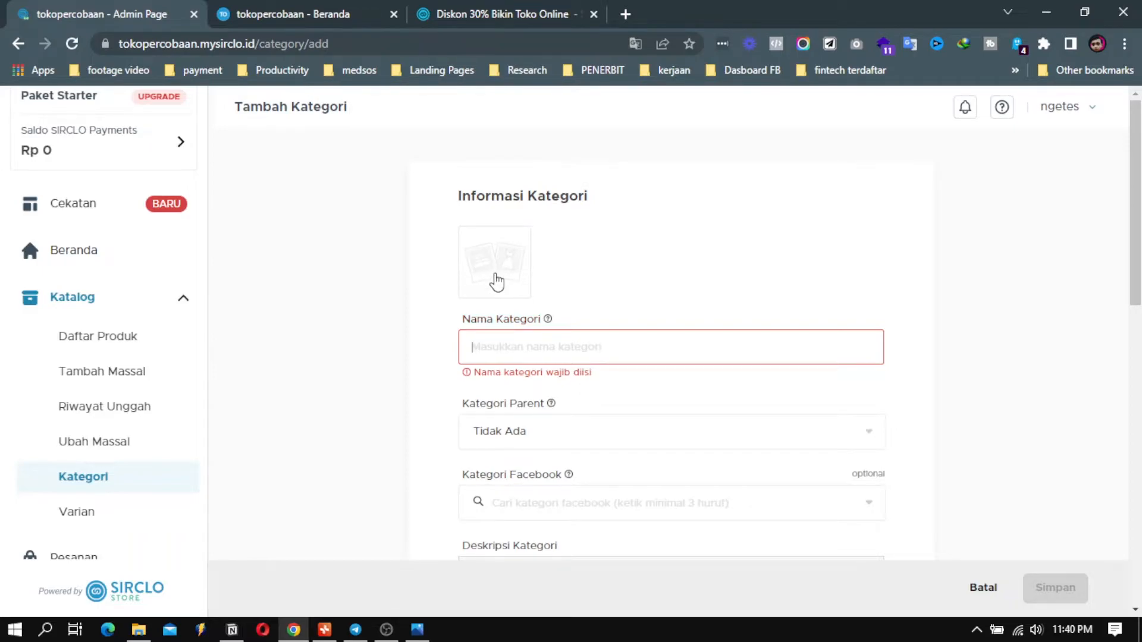
{"action": "mouse_move", "coordinate": [551, 407]}
{"action": "scroll", "coordinate": [558, 508], "scroll_direction": "down", "scroll_amount": 1}
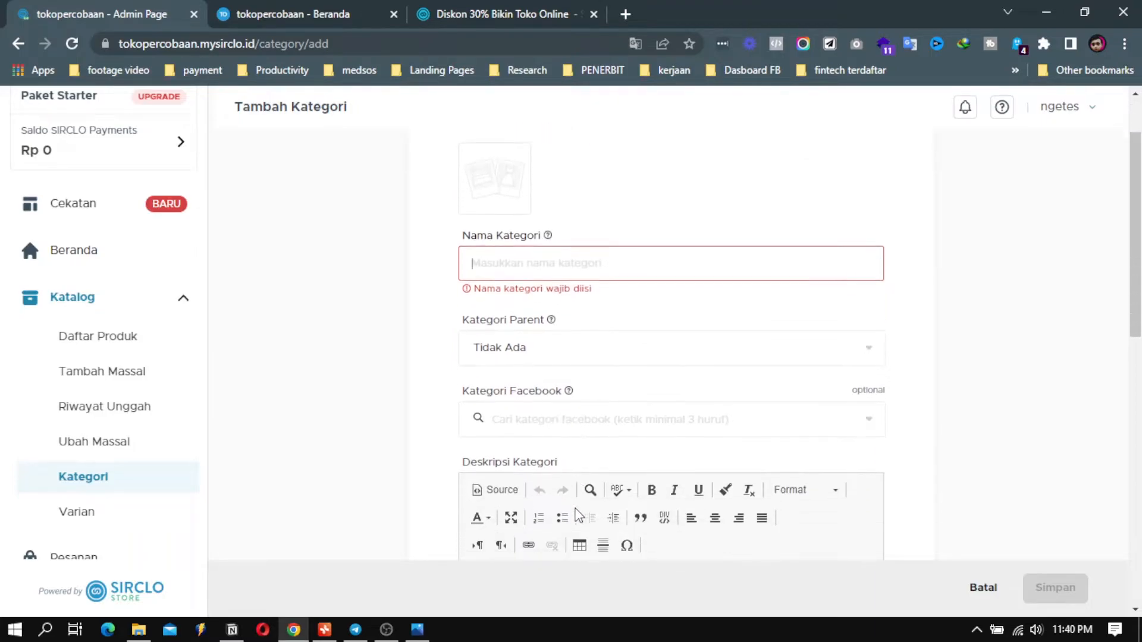
{"action": "left_click", "coordinate": [866, 423]}
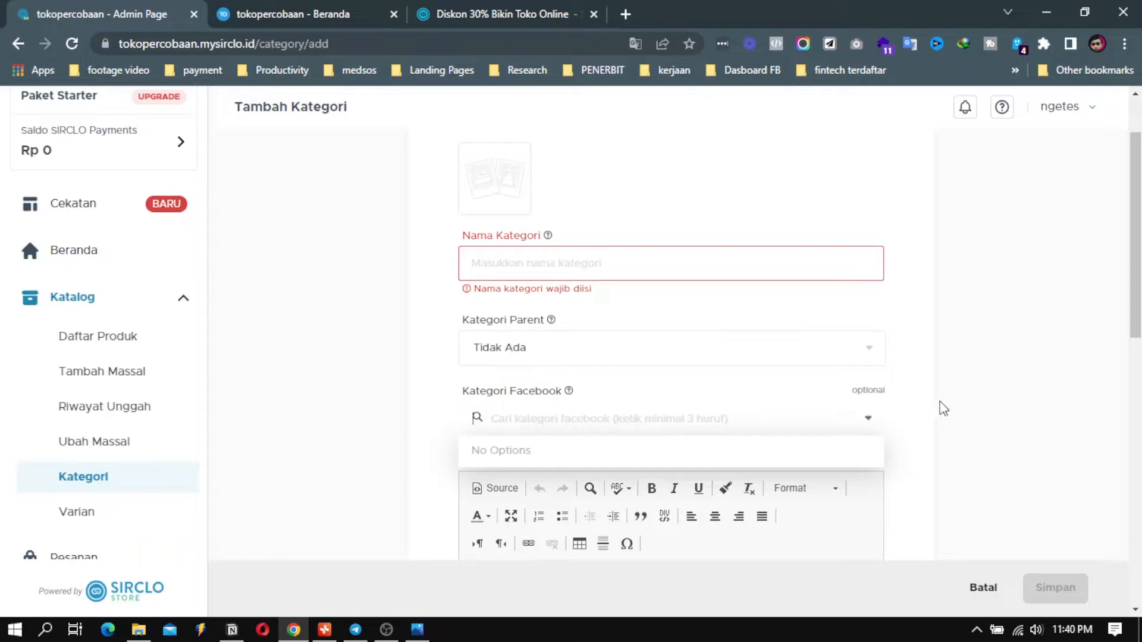
{"action": "scroll", "coordinate": [941, 403], "scroll_direction": "down", "scroll_amount": 3}
{"action": "left_click", "coordinate": [981, 372]}
{"action": "scroll", "coordinate": [807, 402], "scroll_direction": "down", "scroll_amount": 5}
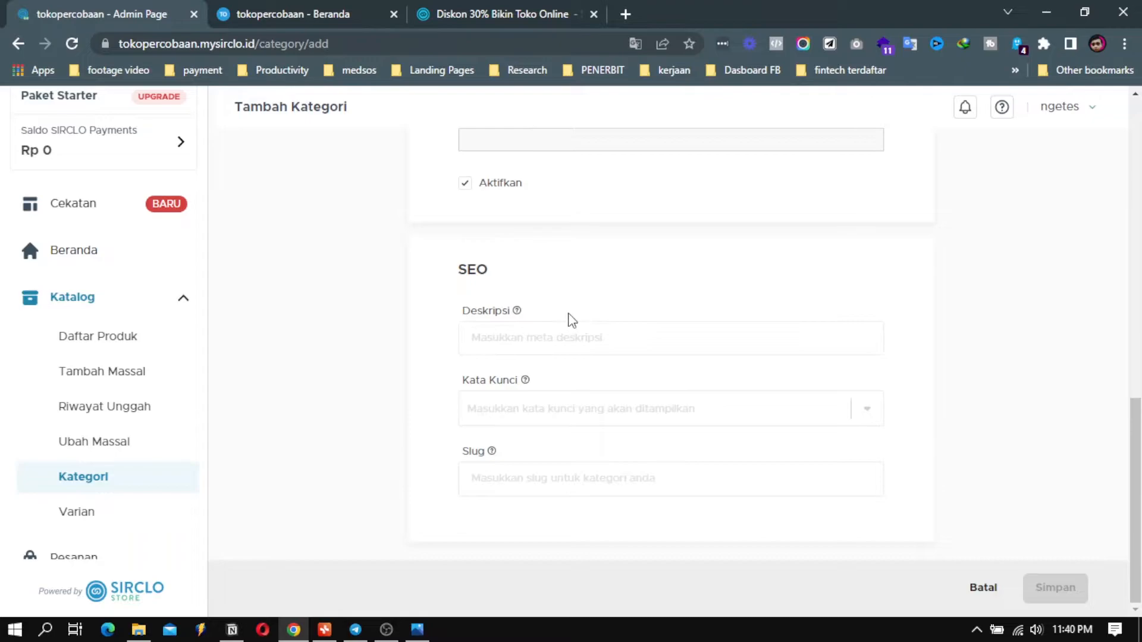
{"action": "left_click", "coordinate": [512, 339]}
Open the Varian list, check the Jenis Varian options in the add-variant form, and return to the list without adding one.
{"action": "scroll", "coordinate": [148, 429], "scroll_direction": "down", "scroll_amount": 3}
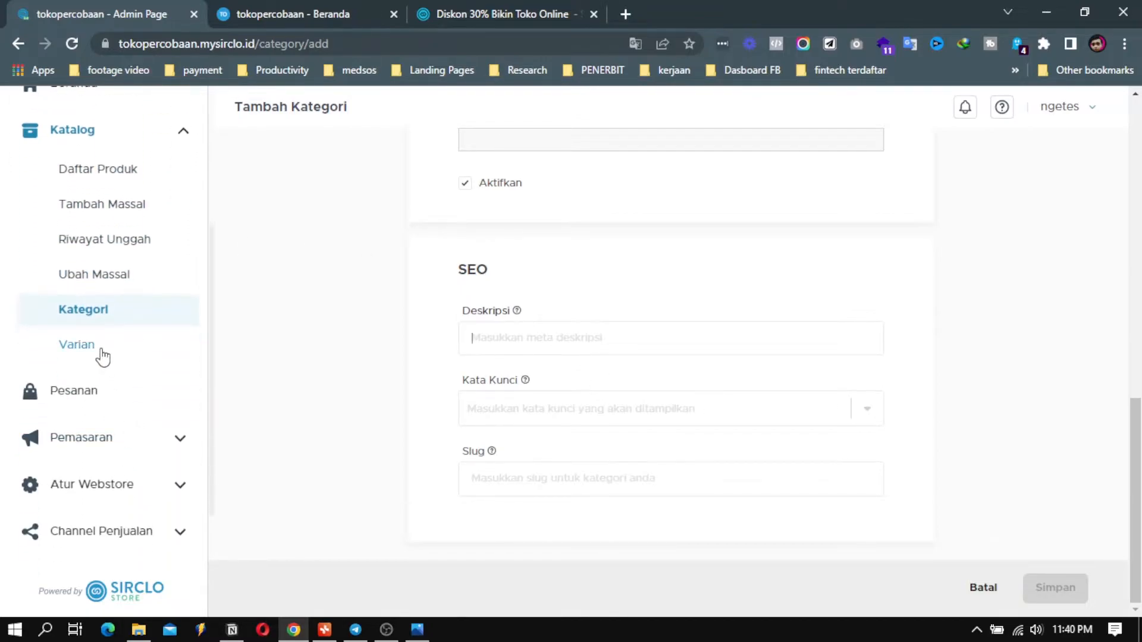
{"action": "left_click", "coordinate": [102, 346]}
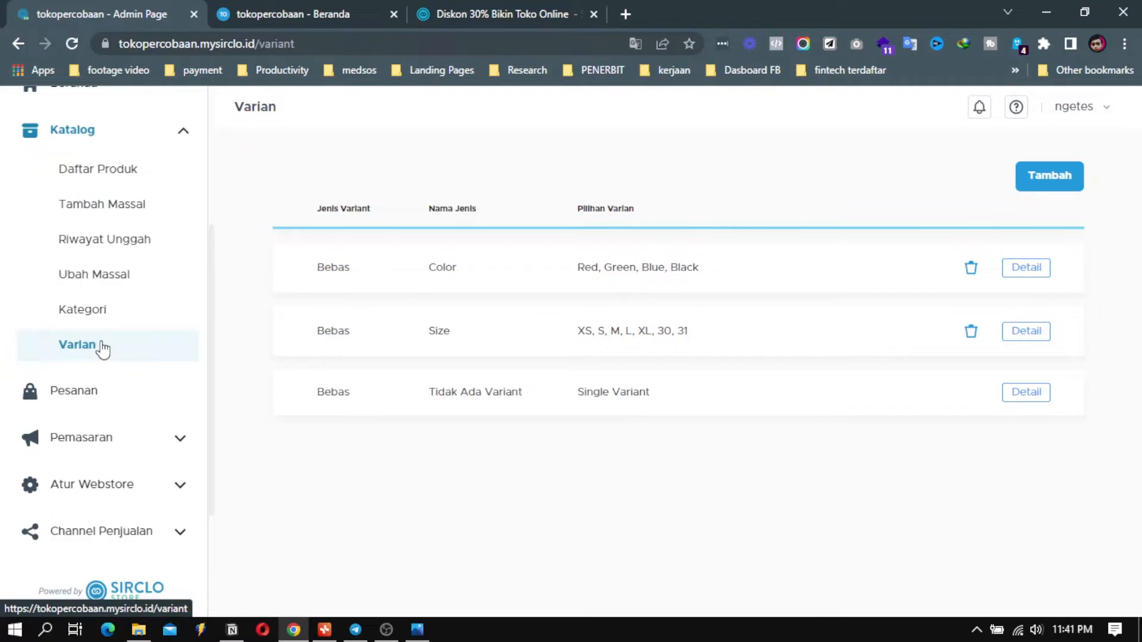
{"action": "left_click", "coordinate": [1063, 184]}
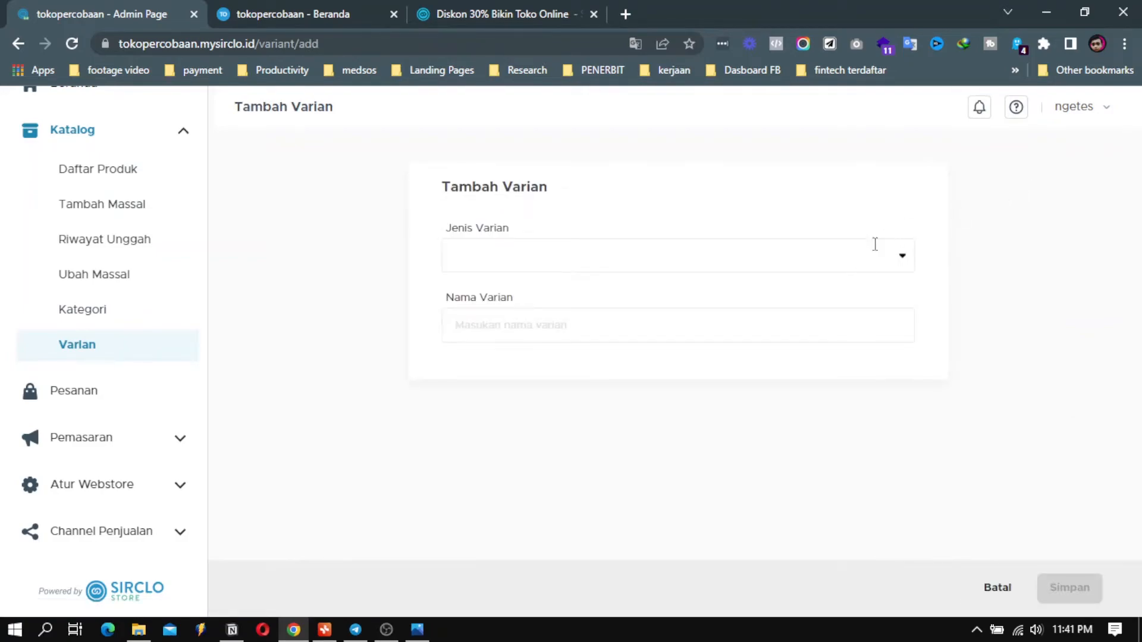
{"action": "left_click", "coordinate": [862, 258]}
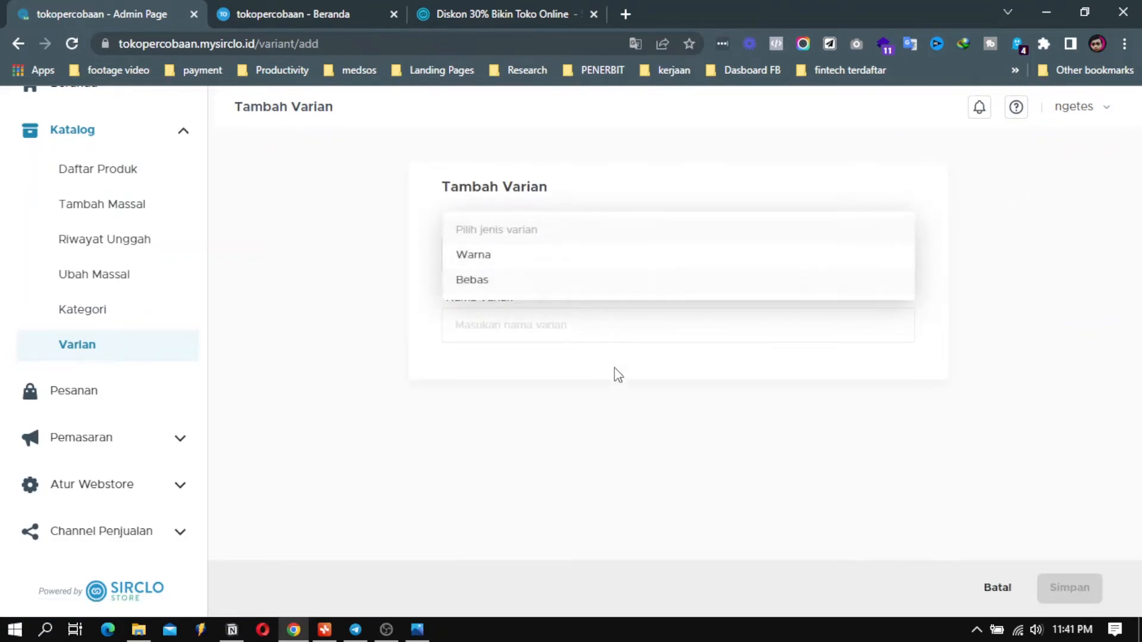
{"action": "left_click", "coordinate": [619, 415]}
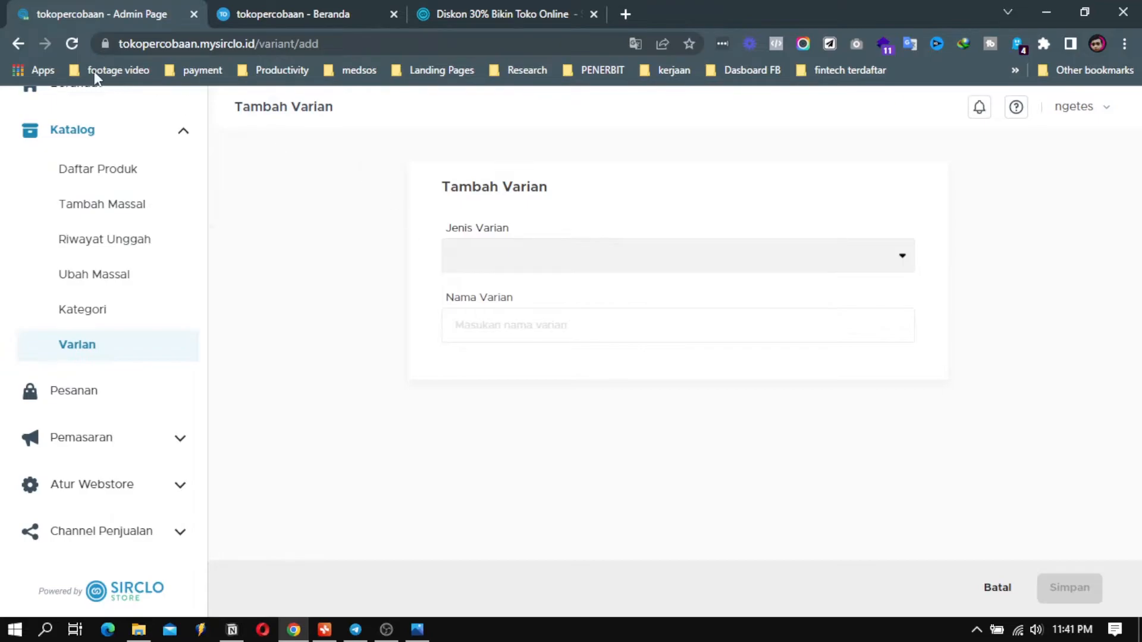
{"action": "left_click", "coordinate": [18, 45]}
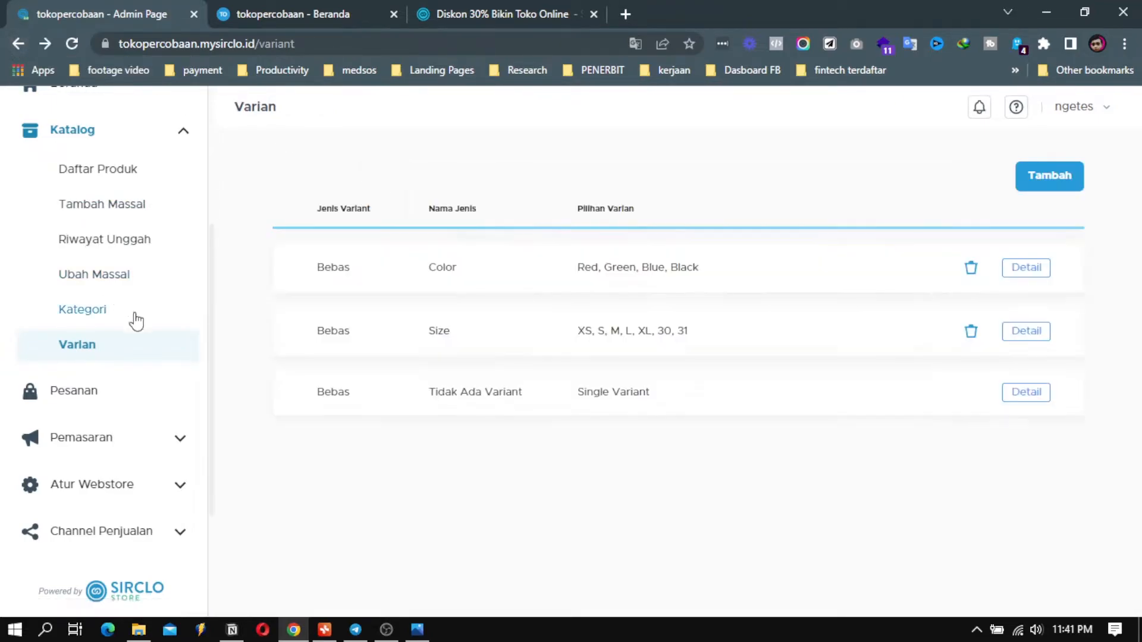
Open the Pesanan page and view the help note on the marketplace order capacity.
{"action": "scroll", "coordinate": [127, 329], "scroll_direction": "down", "scroll_amount": 2}
{"action": "left_click", "coordinate": [114, 311]}
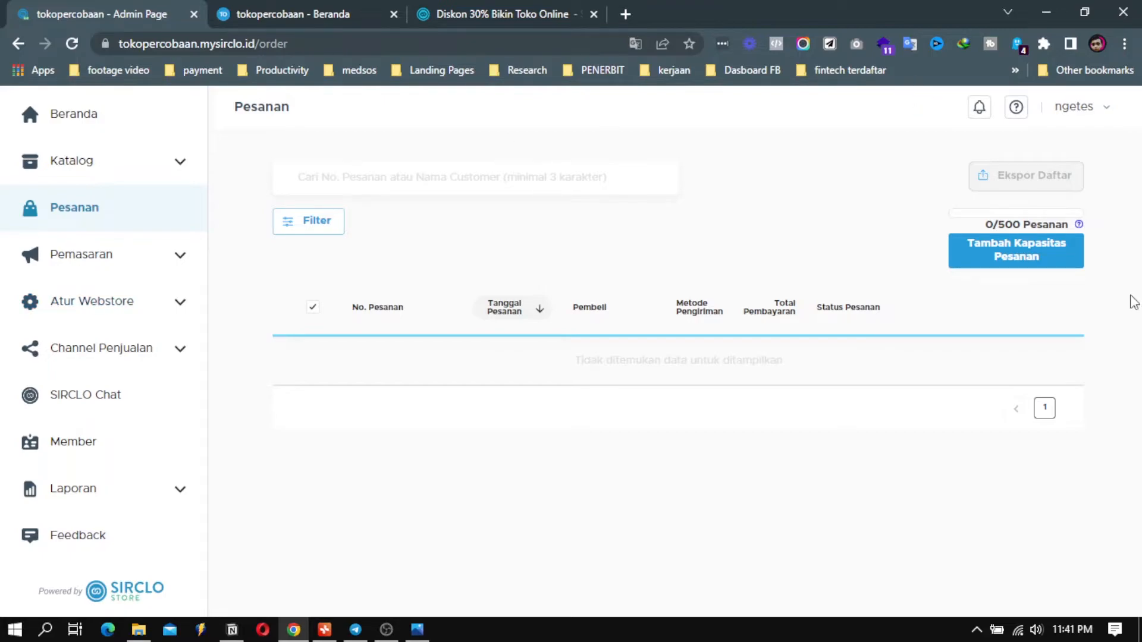
{"action": "mouse_move", "coordinate": [1078, 234]}
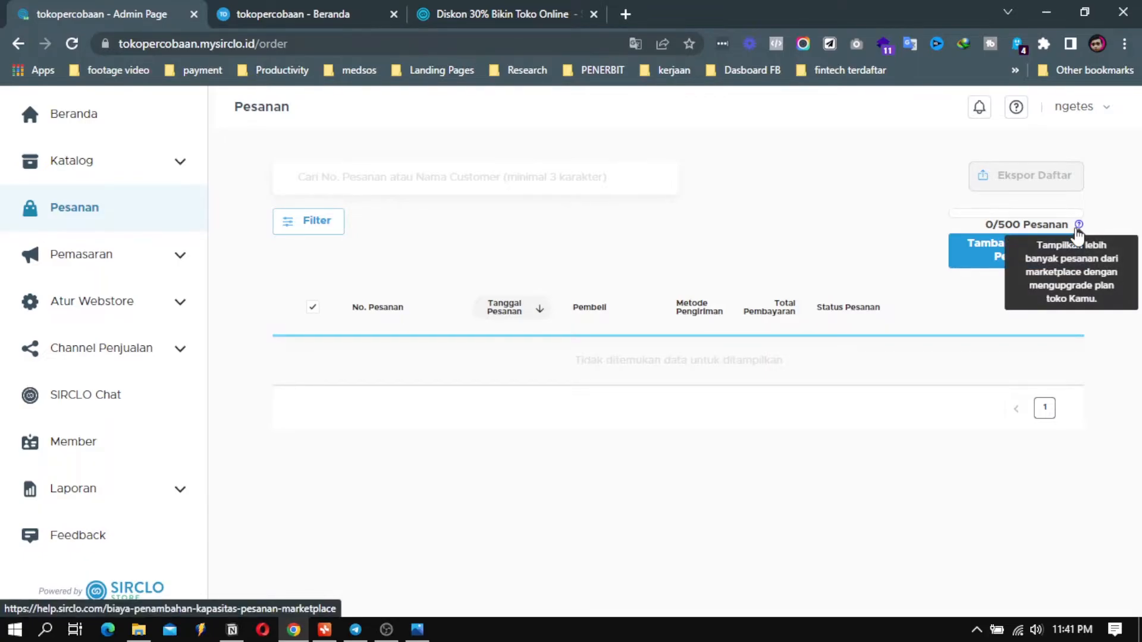
Check the monthly marketplace order limits in SIRCLO Store's plan comparison page, and return to the shop's admin page.
{"action": "left_click", "coordinate": [467, 11]}
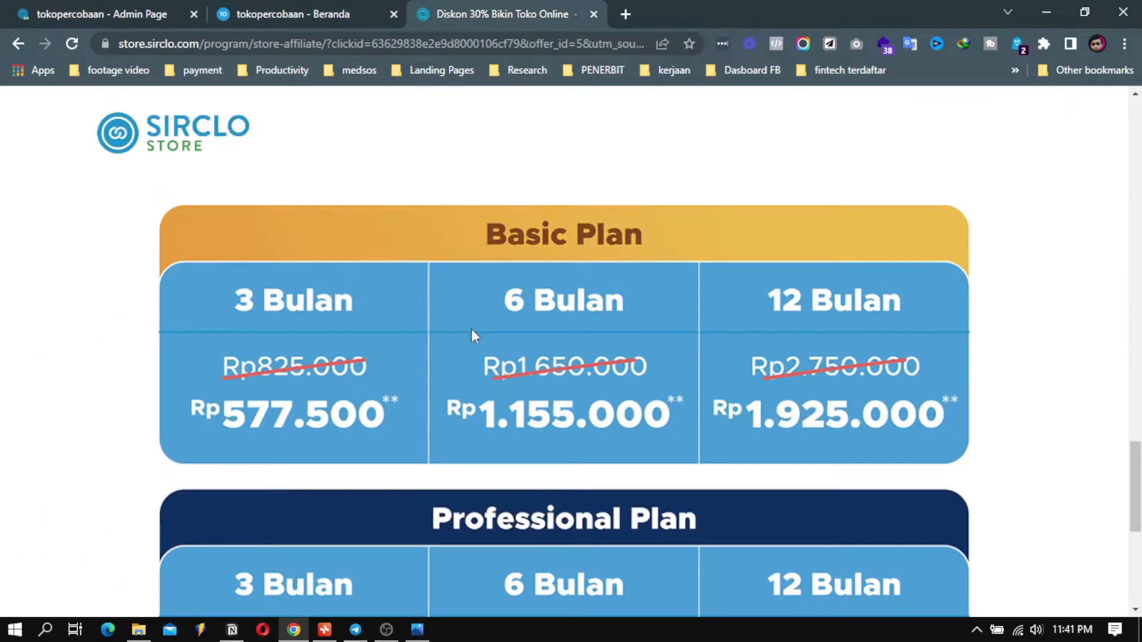
{"action": "scroll", "coordinate": [527, 412], "scroll_direction": "down", "scroll_amount": 5}
{"action": "scroll", "coordinate": [528, 392], "scroll_direction": "up", "scroll_amount": 10}
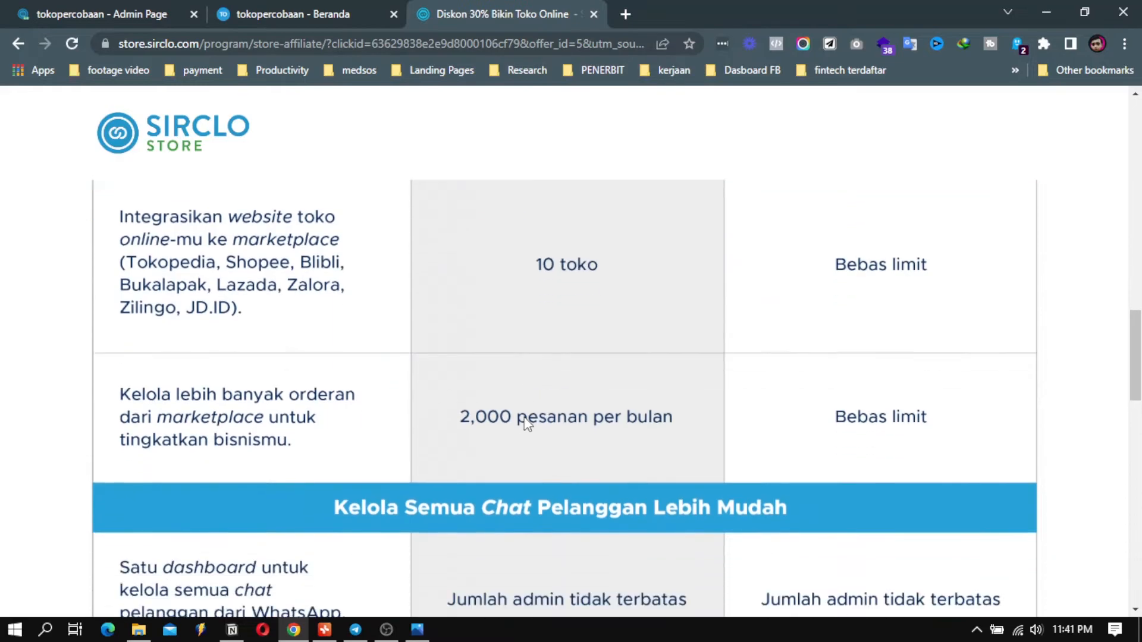
{"action": "left_click", "coordinate": [143, 11]}
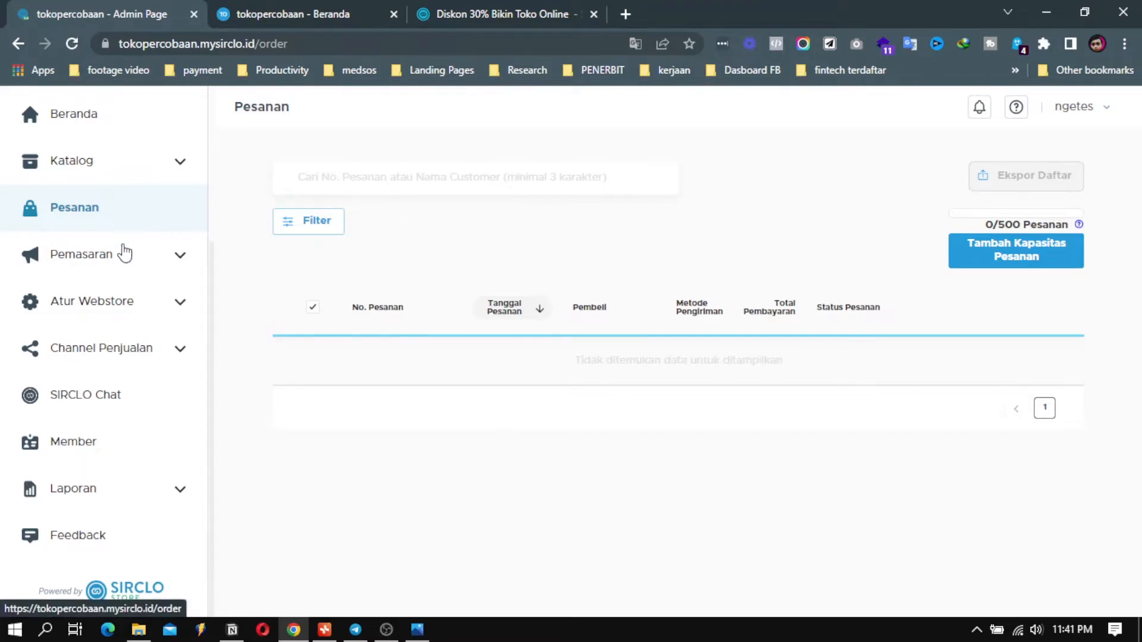
Review the discount, coupon and bundling discount settings of Promosi under Pemasaran.
{"action": "left_click", "coordinate": [116, 260]}
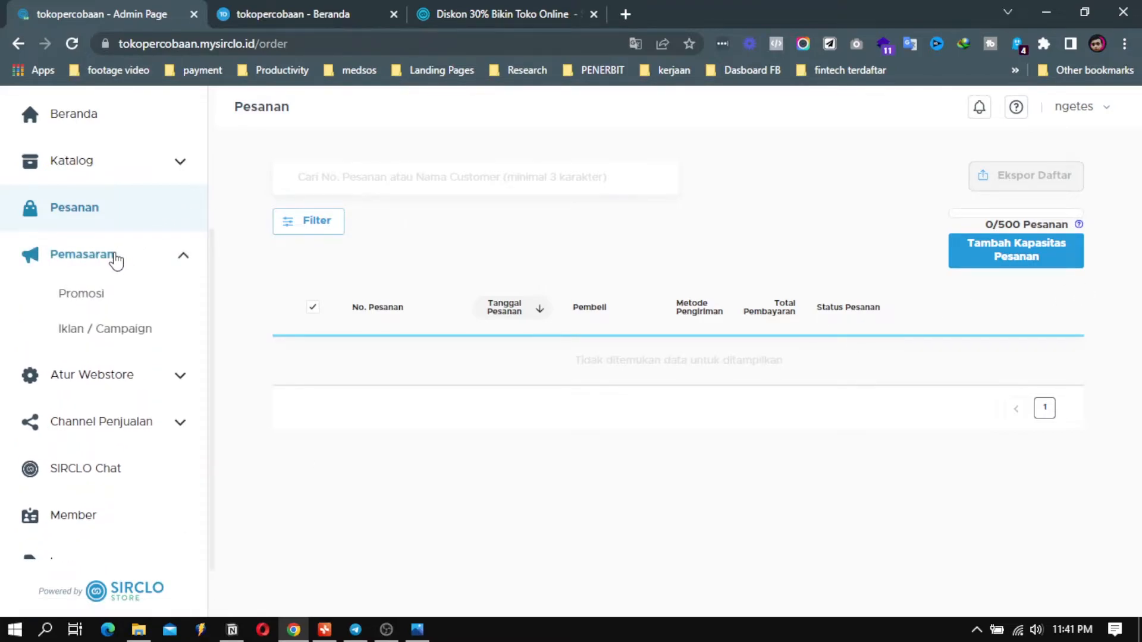
{"action": "left_click", "coordinate": [85, 302]}
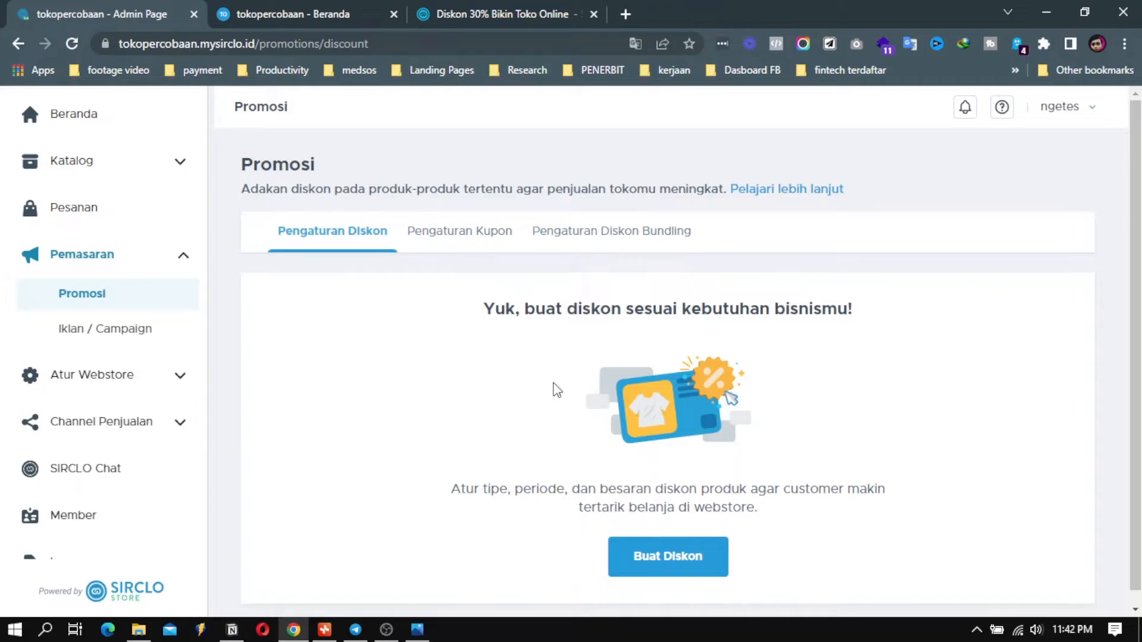
{"action": "left_click", "coordinate": [471, 234]}
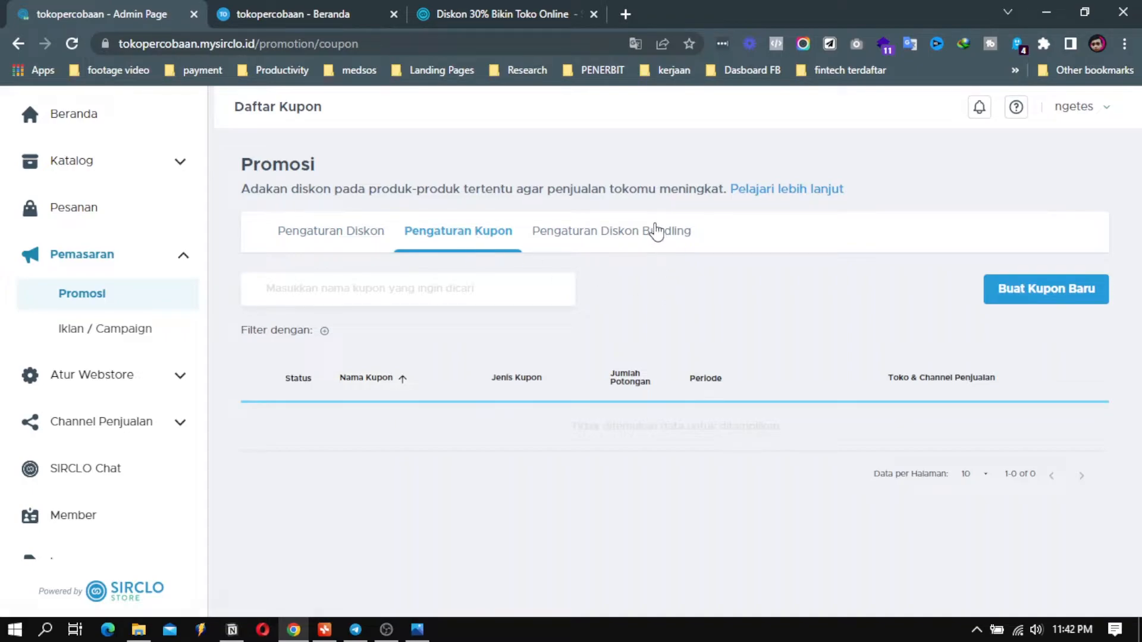
{"action": "left_click", "coordinate": [656, 232]}
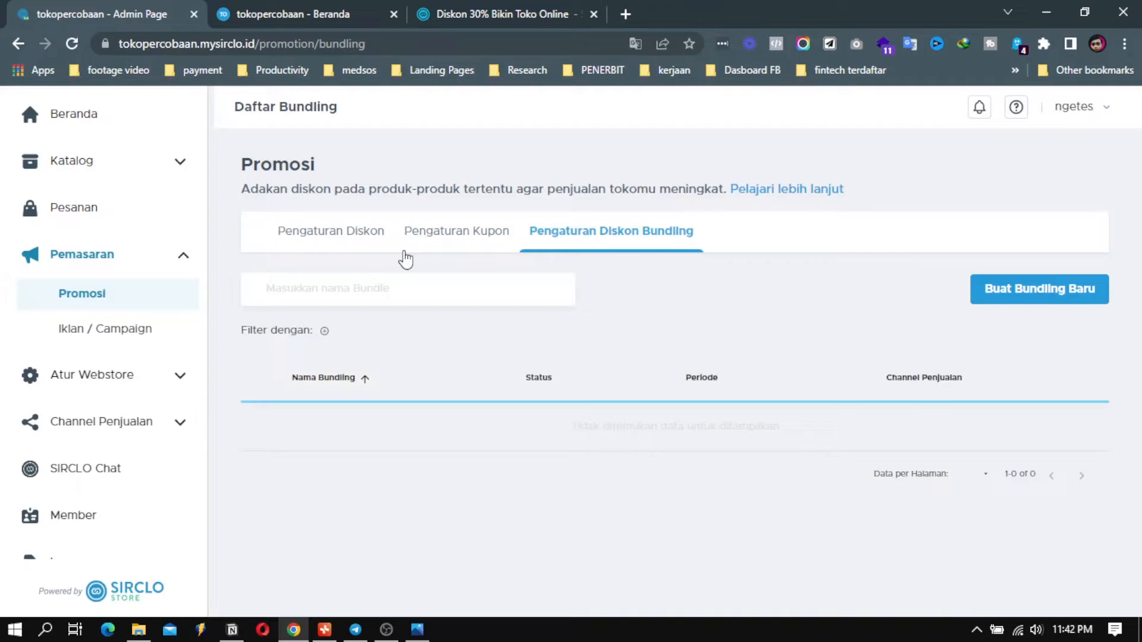
Review the Meta Business Suite, Google Analytics and Google Tag Manager integrations in the Iklan / Campaign marketing settings.
{"action": "left_click", "coordinate": [117, 330]}
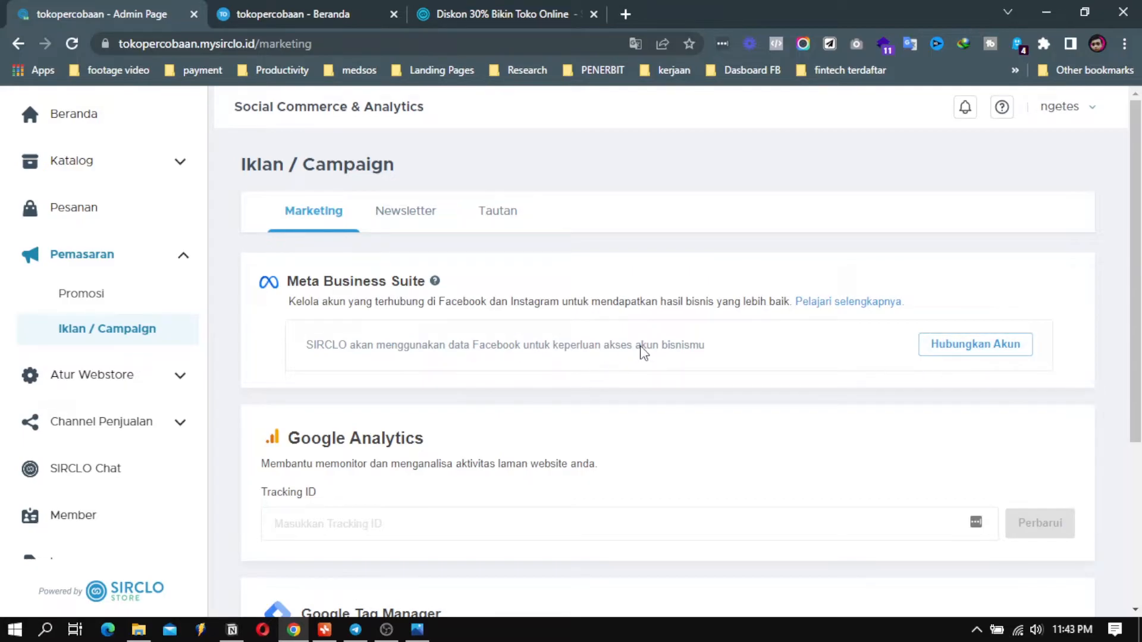
{"action": "scroll", "coordinate": [595, 356], "scroll_direction": "down", "scroll_amount": 3}
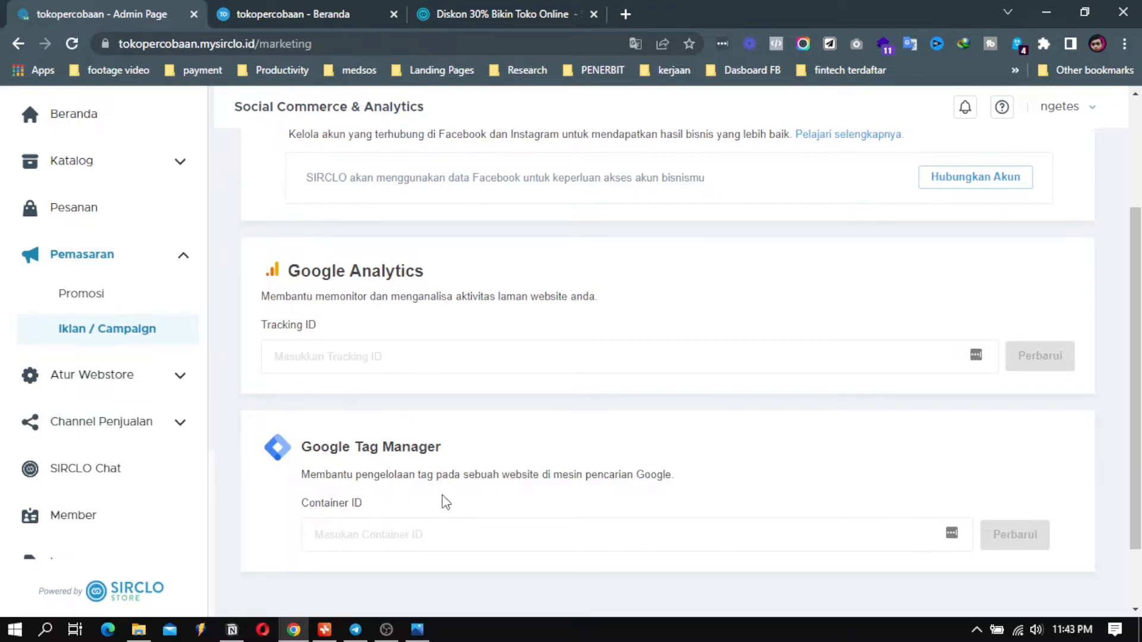
{"action": "scroll", "coordinate": [442, 496], "scroll_direction": "down", "scroll_amount": 2}
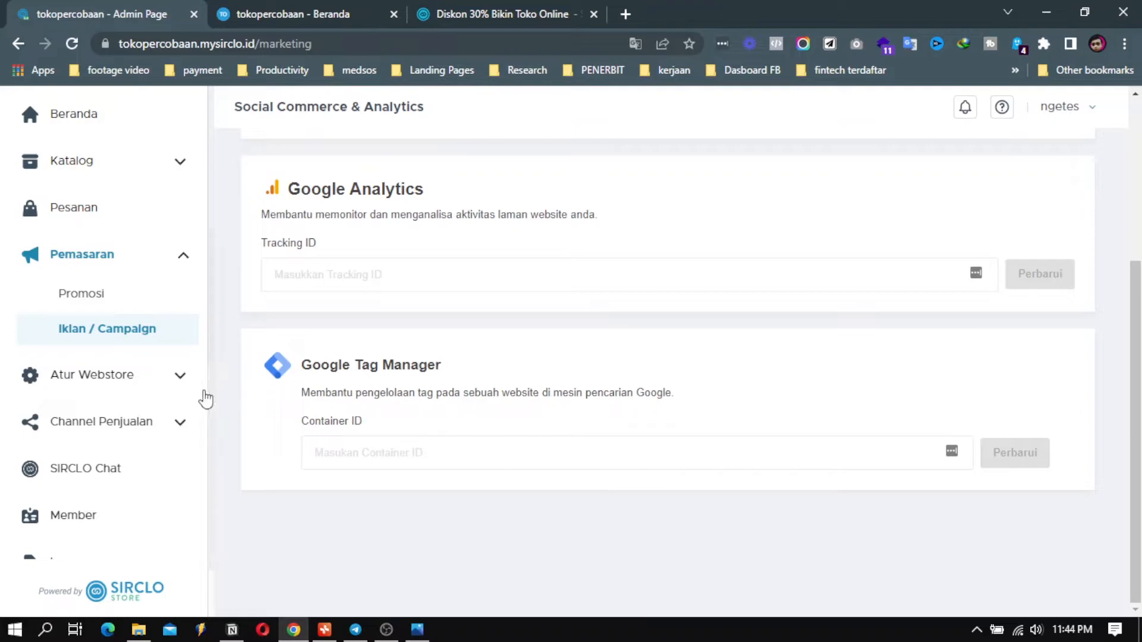
{"action": "scroll", "coordinate": [492, 359], "scroll_direction": "up", "scroll_amount": 4}
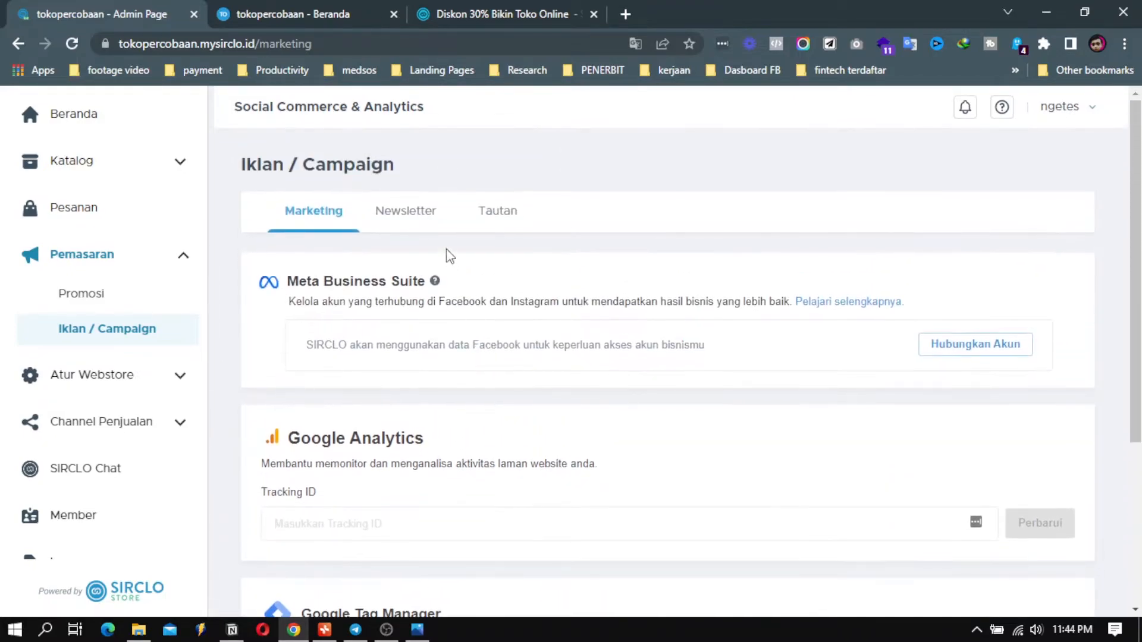
Review the newsletter settings, including the pop-up content, image upload and Mailchimp API Key ID and List ID fields, leaving them empty.
{"action": "left_click", "coordinate": [413, 221]}
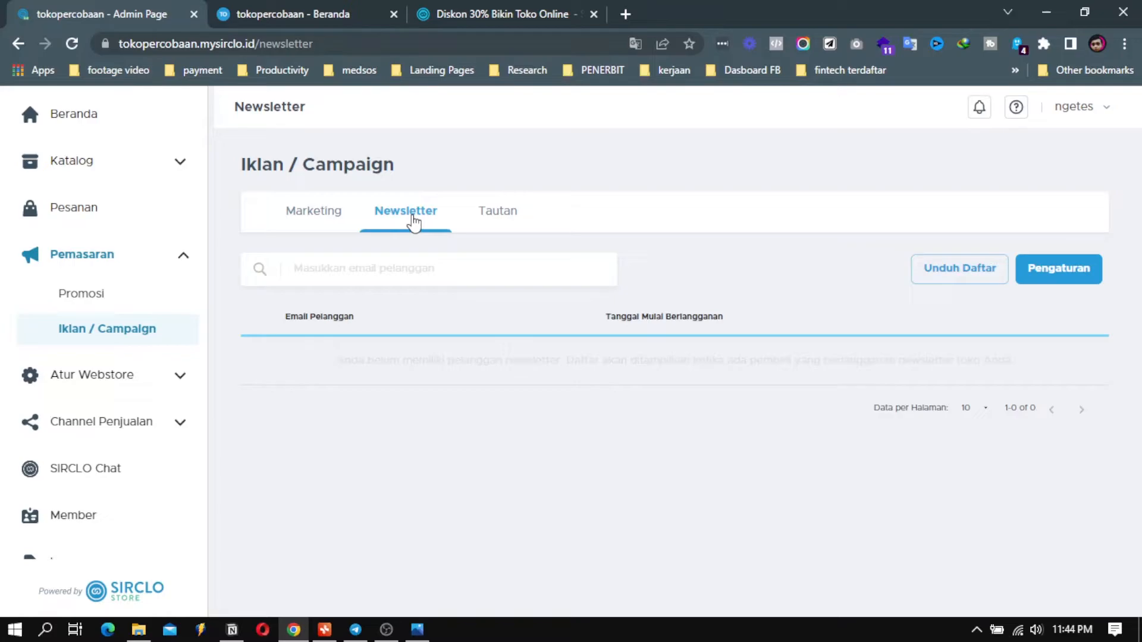
{"action": "left_click", "coordinate": [1064, 270]}
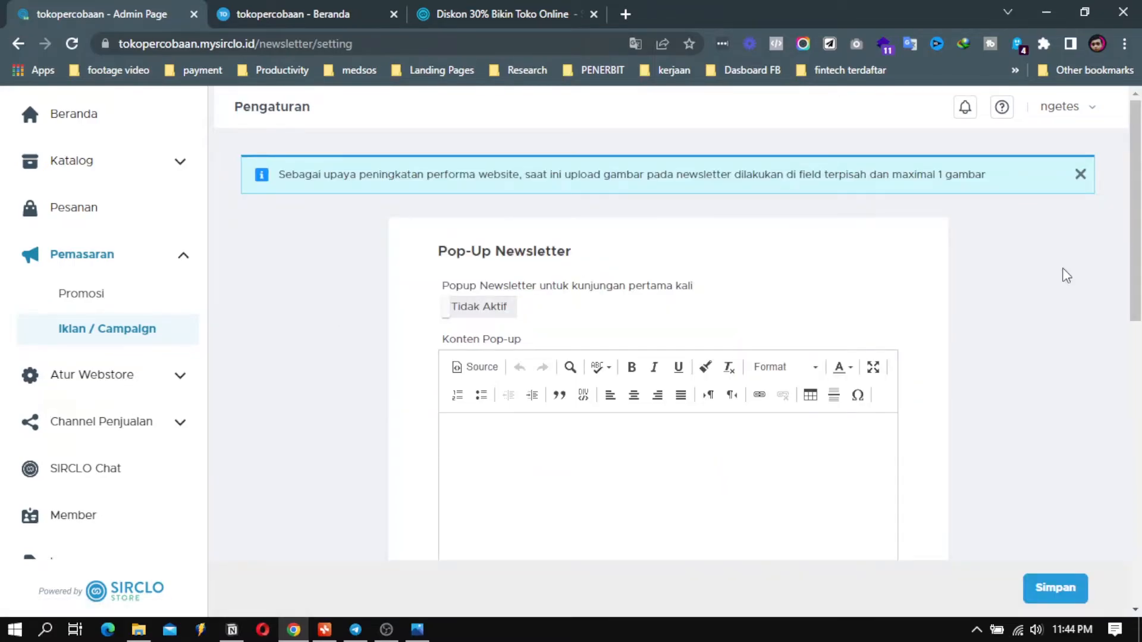
{"action": "scroll", "coordinate": [744, 392], "scroll_direction": "down", "scroll_amount": 7}
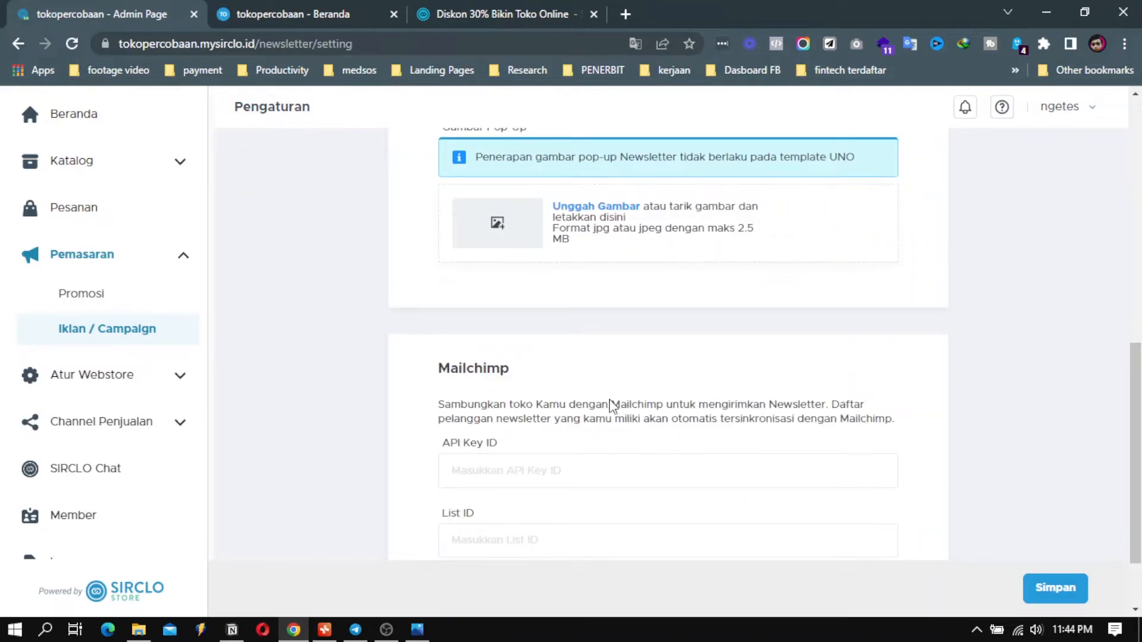
{"action": "left_click_drag", "start_coordinate": [610, 404], "coordinate": [665, 404]}
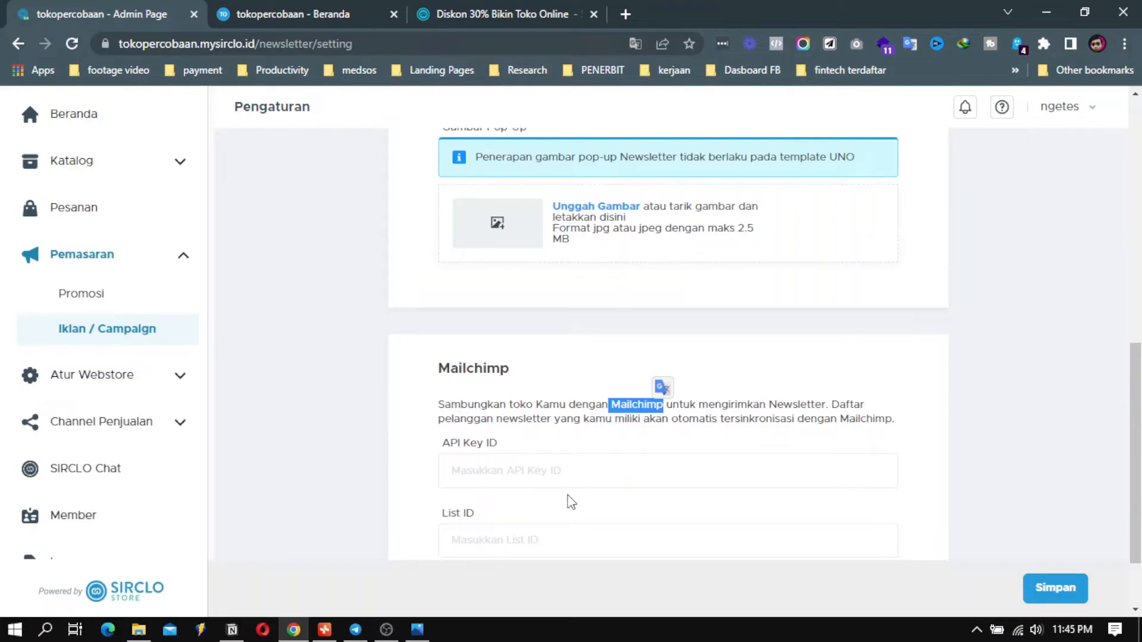
{"action": "scroll", "coordinate": [569, 499], "scroll_direction": "down", "scroll_amount": 2}
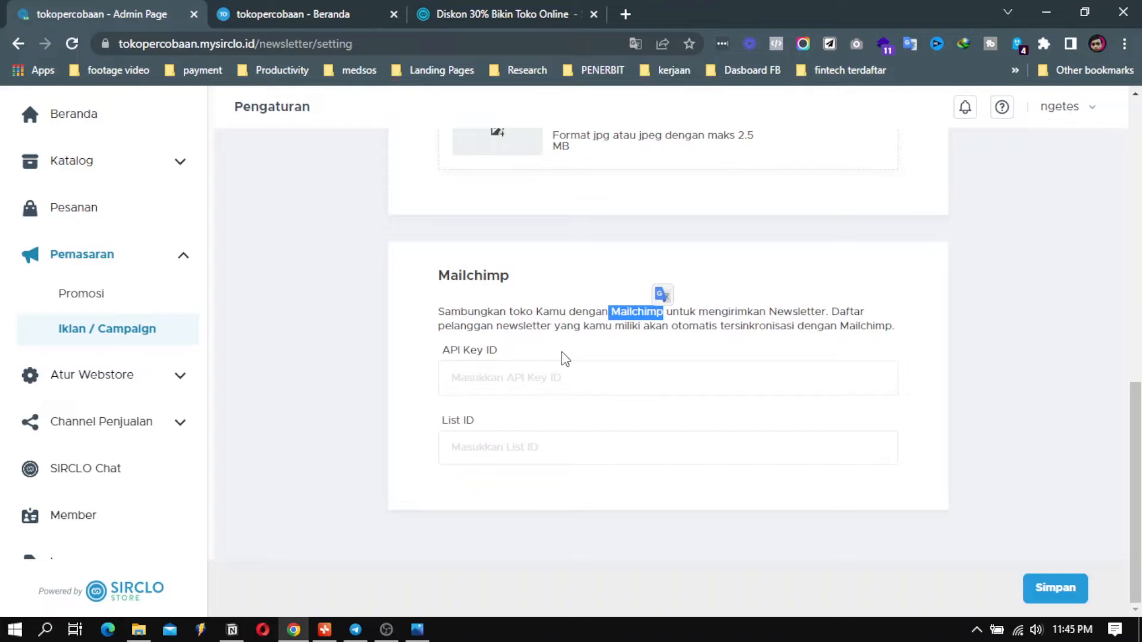
{"action": "scroll", "coordinate": [582, 381], "scroll_direction": "up", "scroll_amount": 1}
{"action": "scroll", "coordinate": [582, 381], "scroll_direction": "down", "scroll_amount": 1}
{"action": "left_click", "coordinate": [549, 376]}
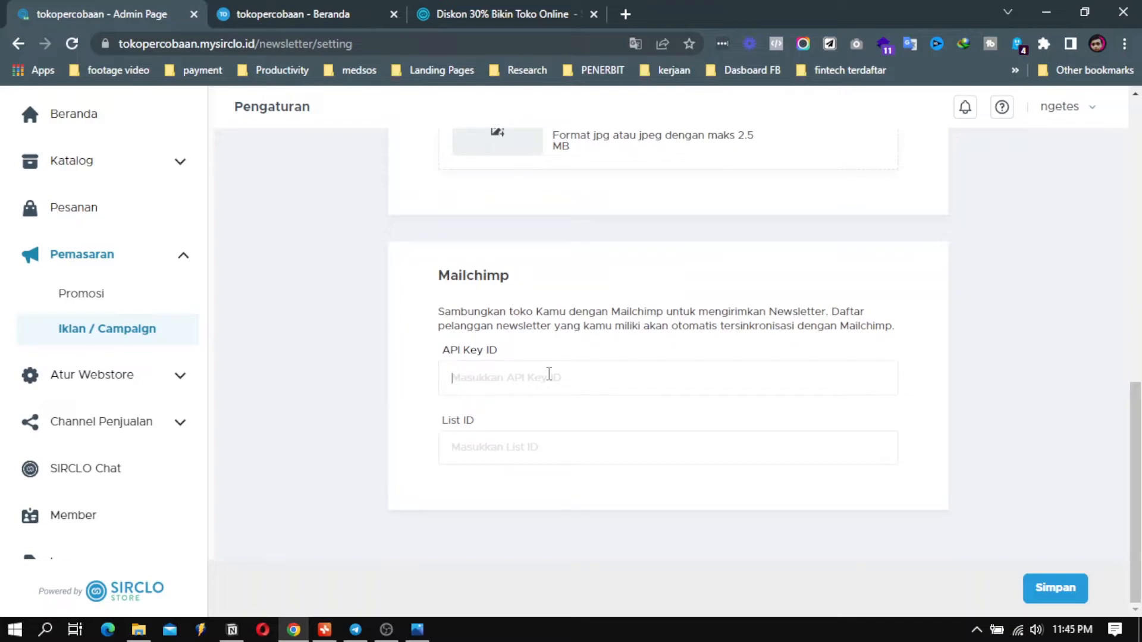
{"action": "left_click", "coordinate": [475, 450]}
{"action": "scroll", "coordinate": [641, 435], "scroll_direction": "up", "scroll_amount": 10}
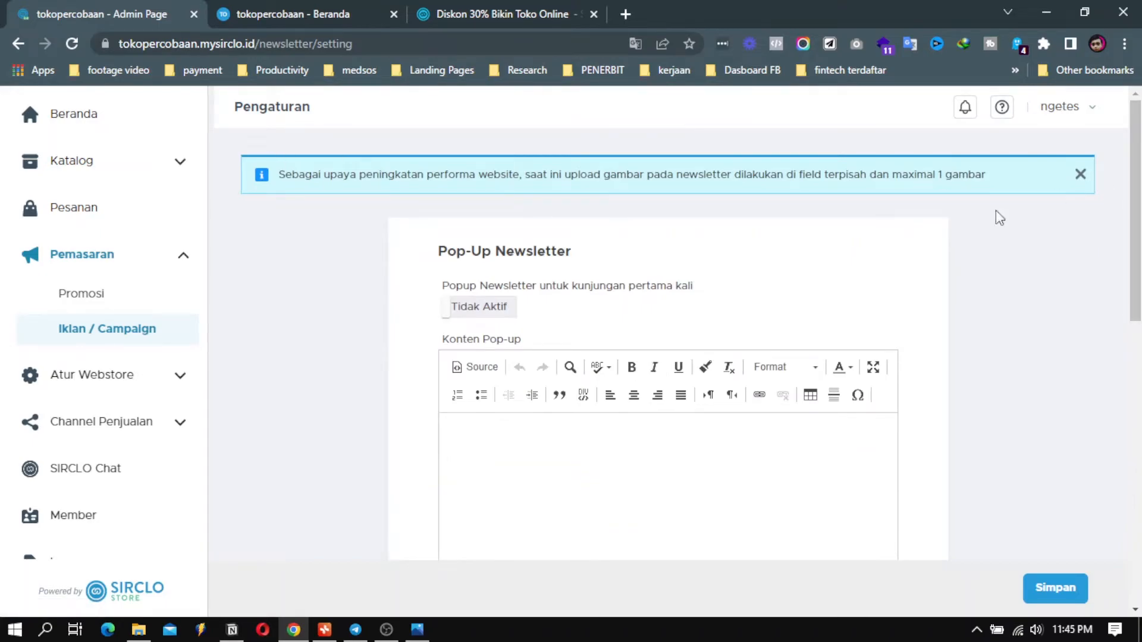
Look through the newsletter settings page once more and dismiss its notice about image uploads.
{"action": "scroll", "coordinate": [1011, 242], "scroll_direction": "down", "scroll_amount": 8}
{"action": "scroll", "coordinate": [1060, 203], "scroll_direction": "up", "scroll_amount": 8}
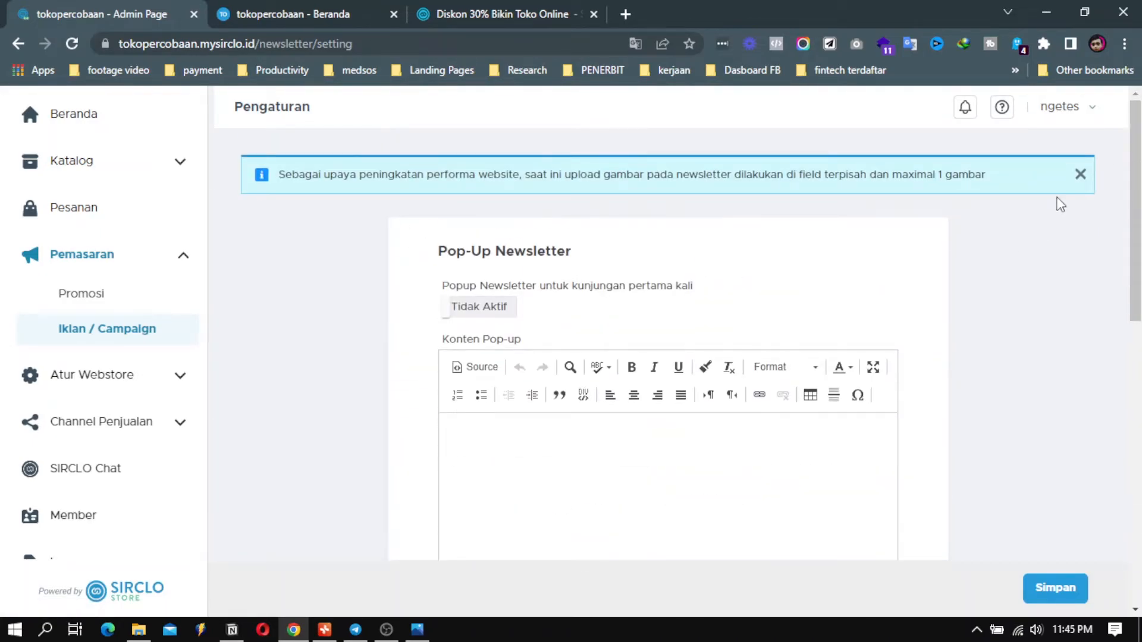
{"action": "left_click", "coordinate": [1080, 174]}
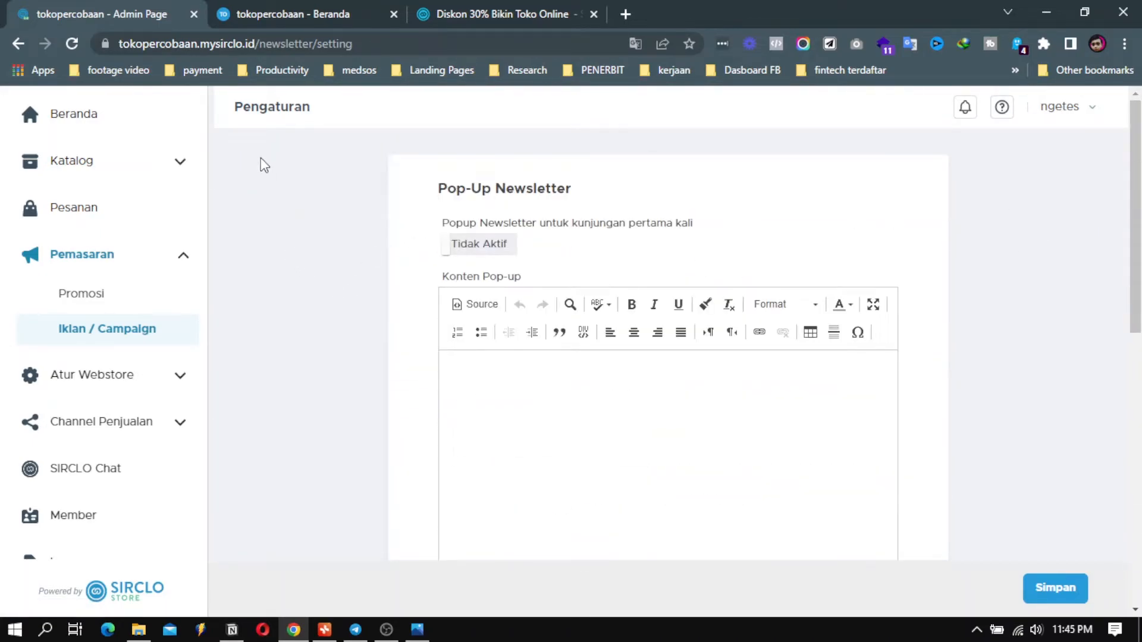
Open the Tautan settings of Iklan / Campaign and view the basic link page form with its phone preview.
{"action": "left_click", "coordinate": [98, 329]}
{"action": "left_click", "coordinate": [489, 215]}
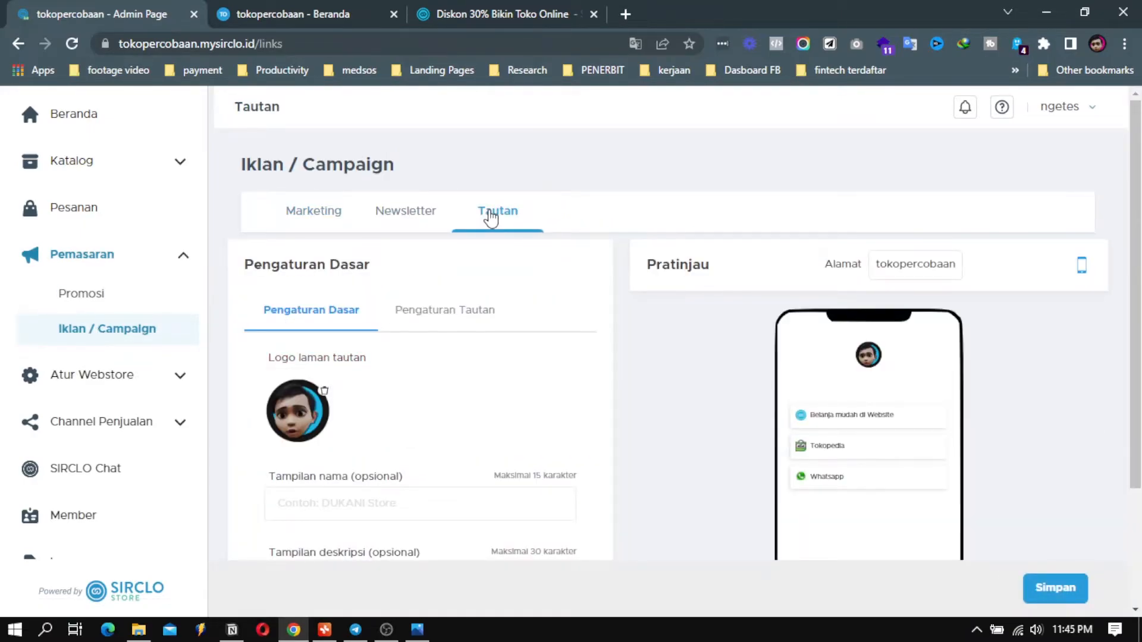
{"action": "scroll", "coordinate": [492, 226], "scroll_direction": "down", "scroll_amount": 3}
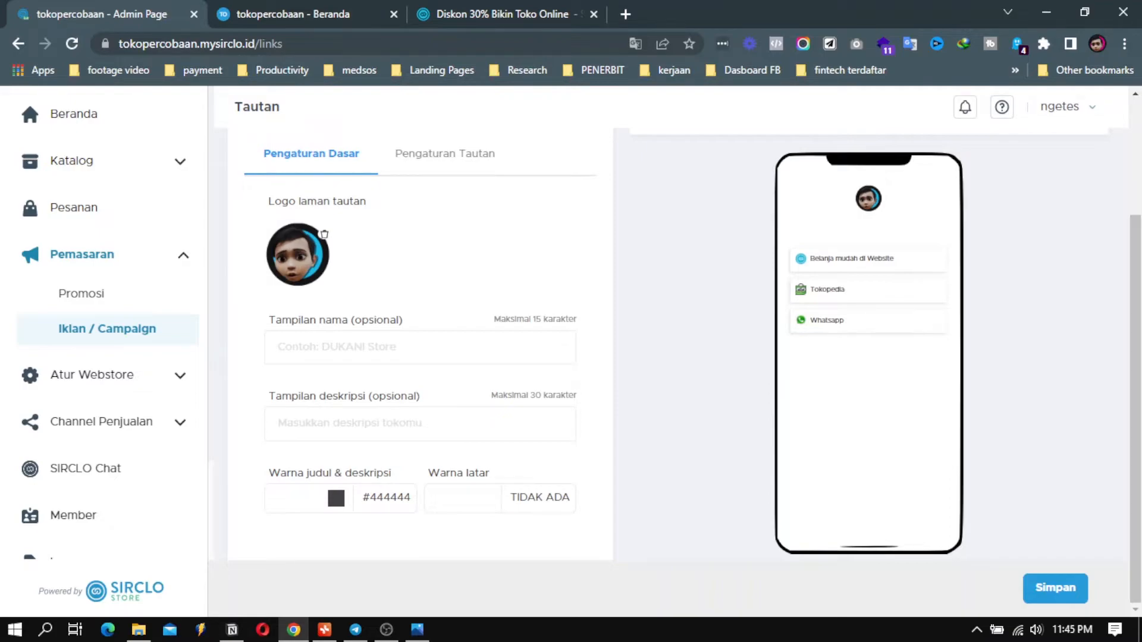
Switch to the Digital Platform page in Notion and compare the platforms in the Platform BIO link table.
{"action": "key", "text": "alt+Tab"}
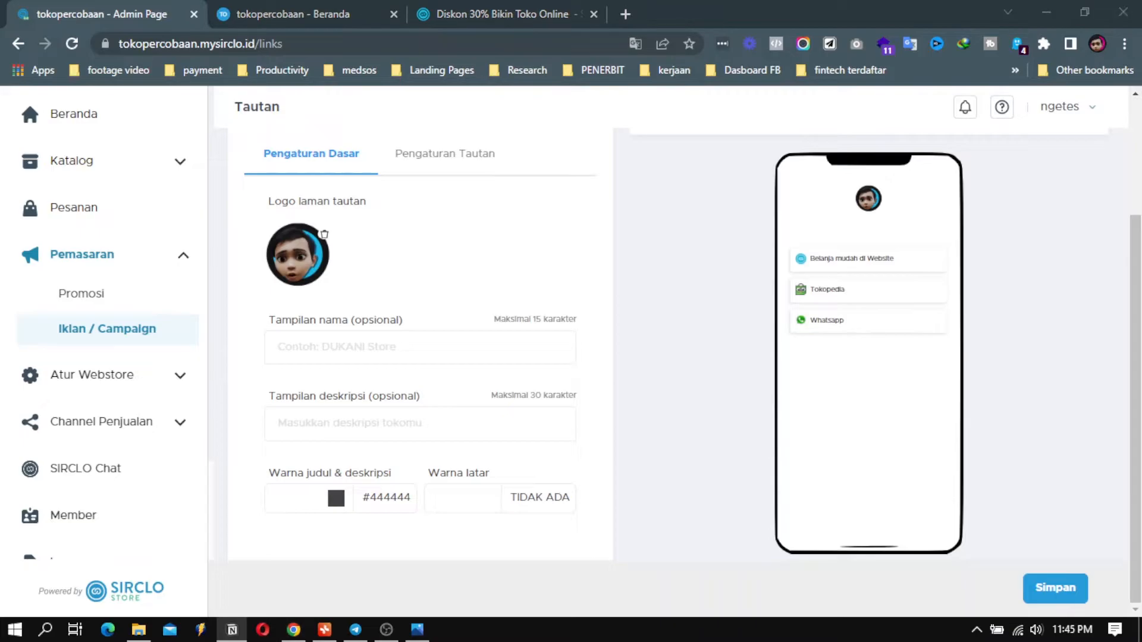
{"action": "left_click_drag", "start_coordinate": [1141, 42], "coordinate": [763, 11]}
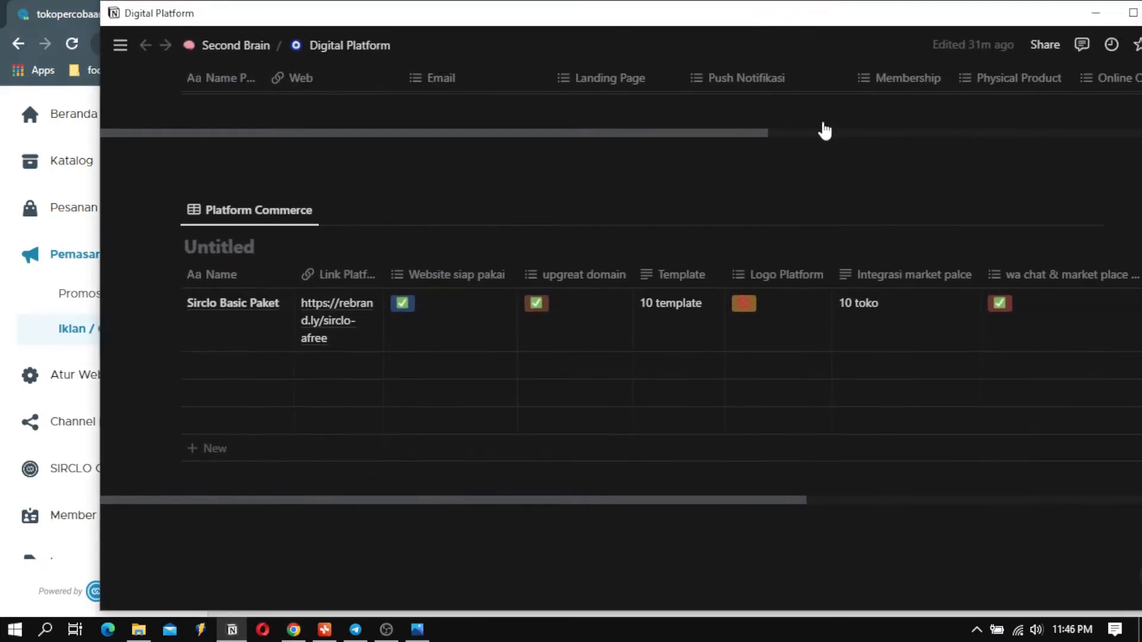
{"action": "scroll", "coordinate": [726, 387], "scroll_direction": "up", "scroll_amount": 15}
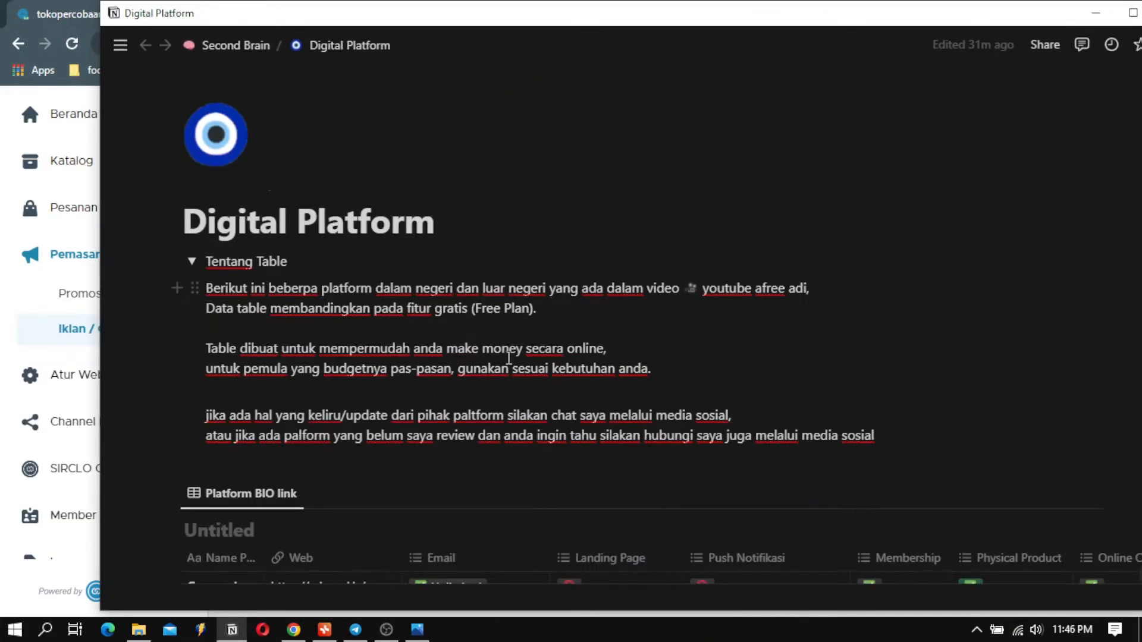
{"action": "scroll", "coordinate": [604, 354], "scroll_direction": "down", "scroll_amount": 4}
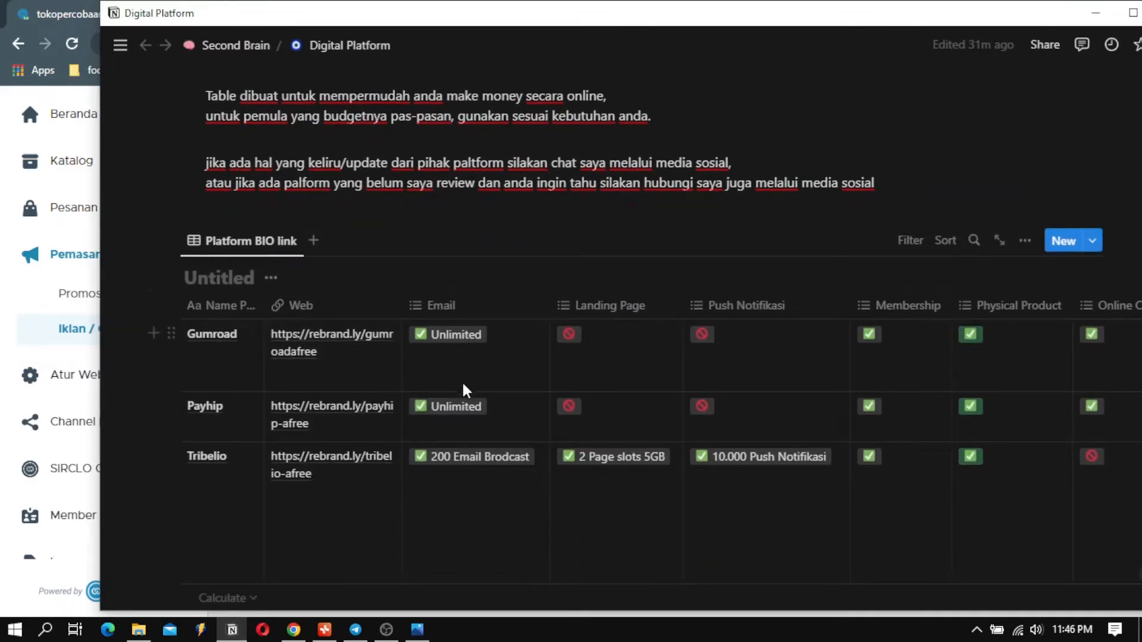
{"action": "scroll", "coordinate": [461, 380], "scroll_direction": "down", "scroll_amount": 1}
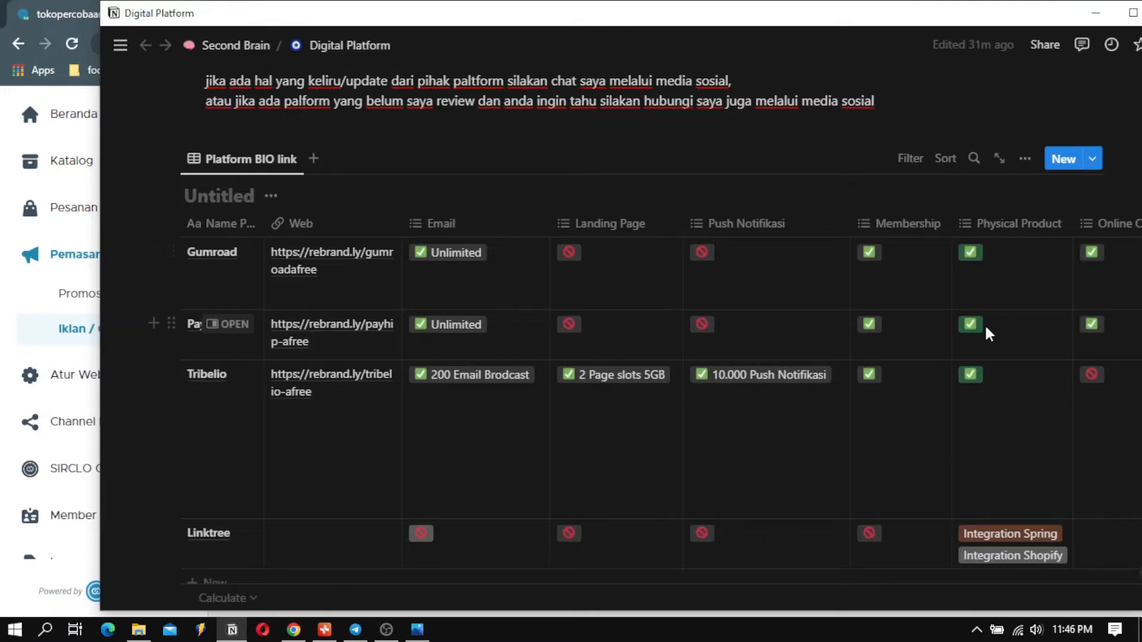
{"action": "scroll", "coordinate": [985, 345], "scroll_direction": "down", "scroll_amount": 2}
{"action": "scroll", "coordinate": [981, 351], "scroll_direction": "down", "scroll_amount": 2}
{"action": "scroll", "coordinate": [981, 352], "scroll_direction": "up", "scroll_amount": 4}
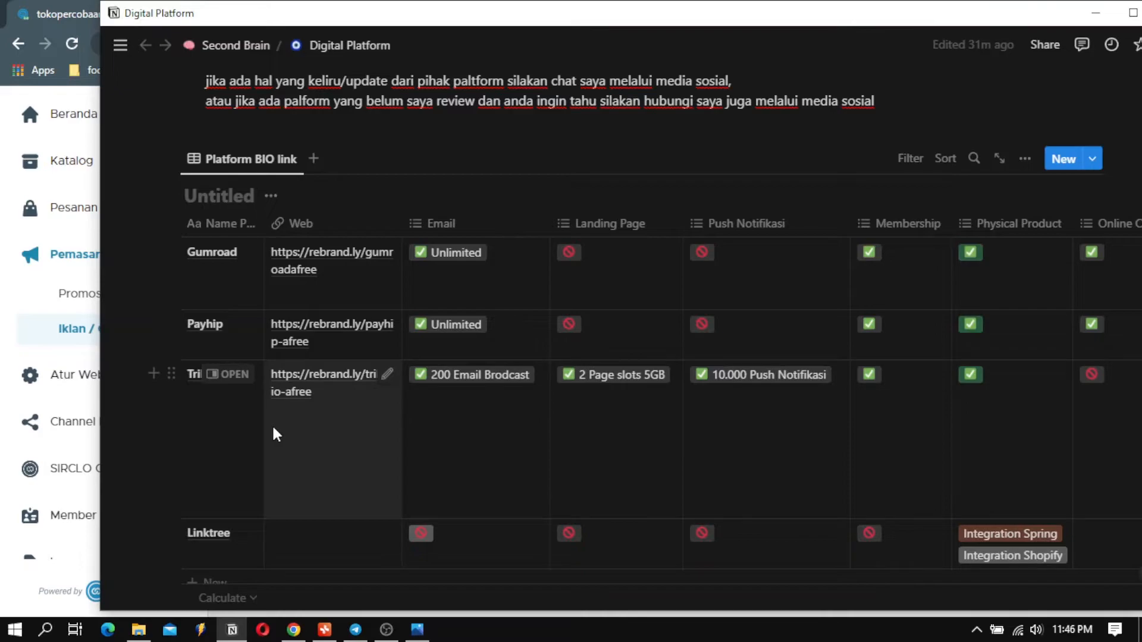
{"action": "scroll", "coordinate": [273, 423], "scroll_direction": "down", "scroll_amount": 2}
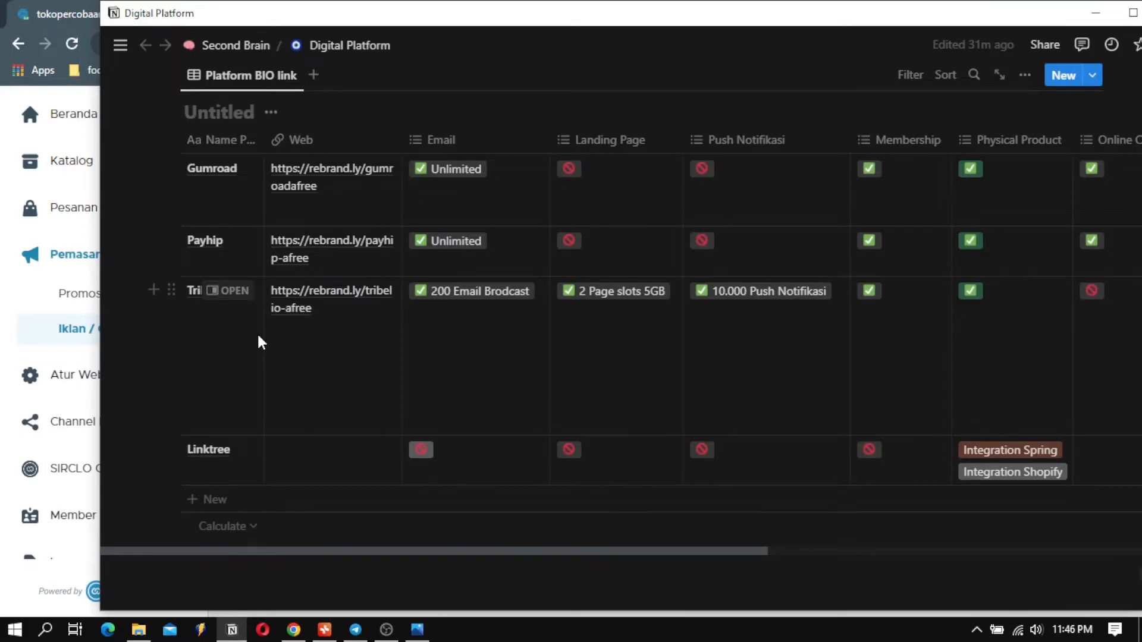
{"action": "scroll", "coordinate": [259, 340], "scroll_direction": "down", "scroll_amount": 2}
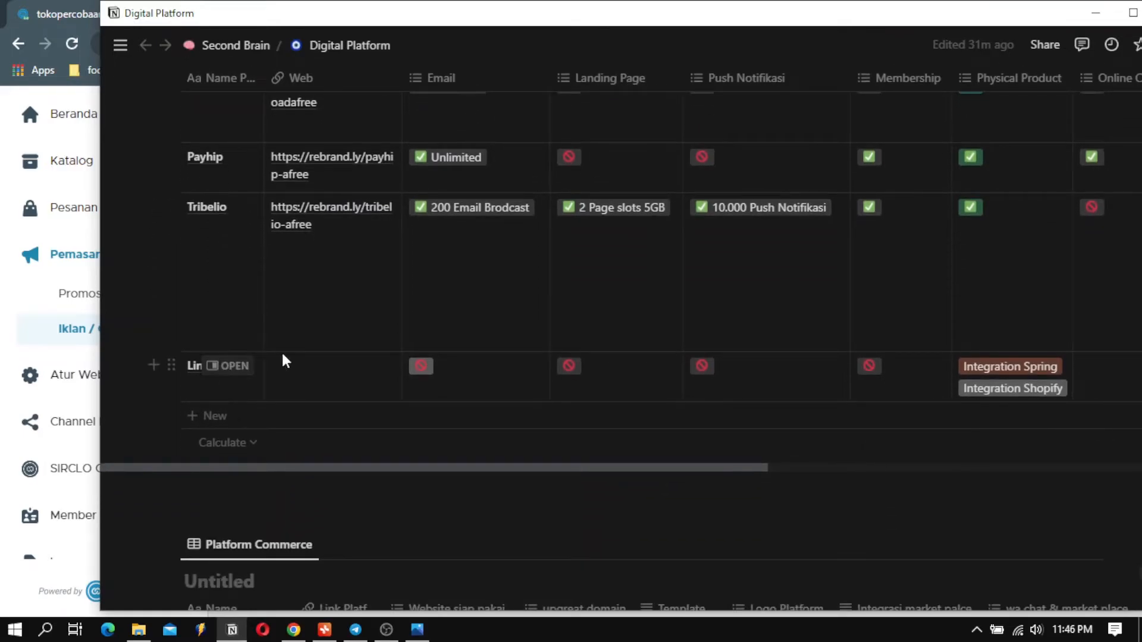
Review every column of the Sirclo Basic Paket row in the Platform Commerce table, and return to the shop's admin page.
{"action": "scroll", "coordinate": [586, 365], "scroll_direction": "down", "scroll_amount": 4}
{"action": "scroll", "coordinate": [584, 321], "scroll_direction": "up", "scroll_amount": 3}
{"action": "scroll", "coordinate": [437, 361], "scroll_direction": "down", "scroll_amount": 5}
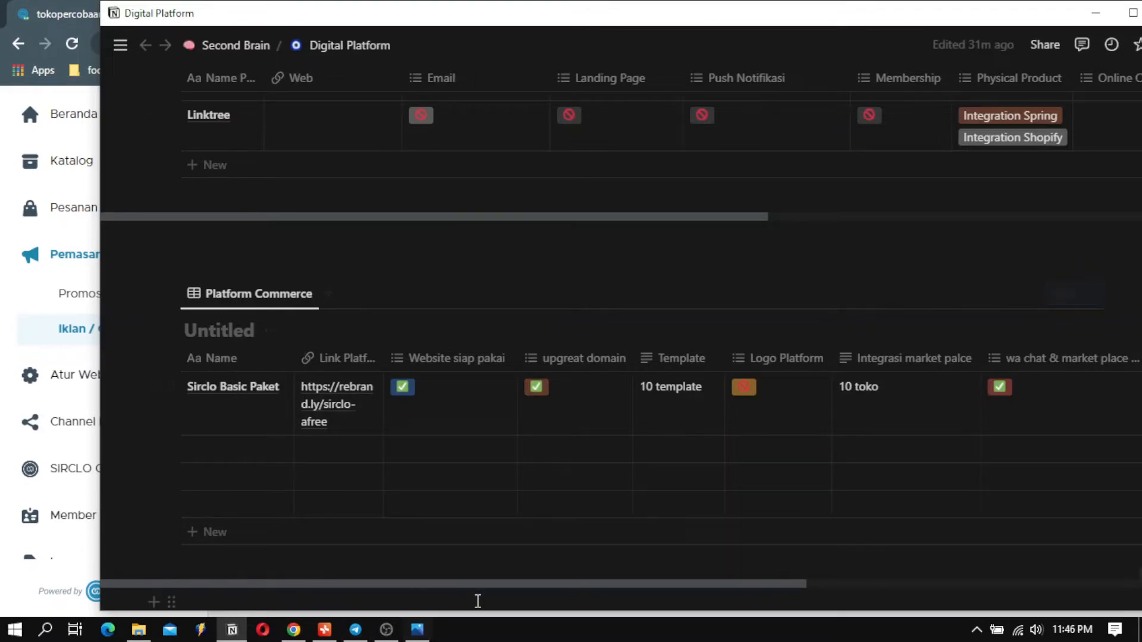
{"action": "left_click_drag", "start_coordinate": [447, 583], "coordinate": [988, 592]}
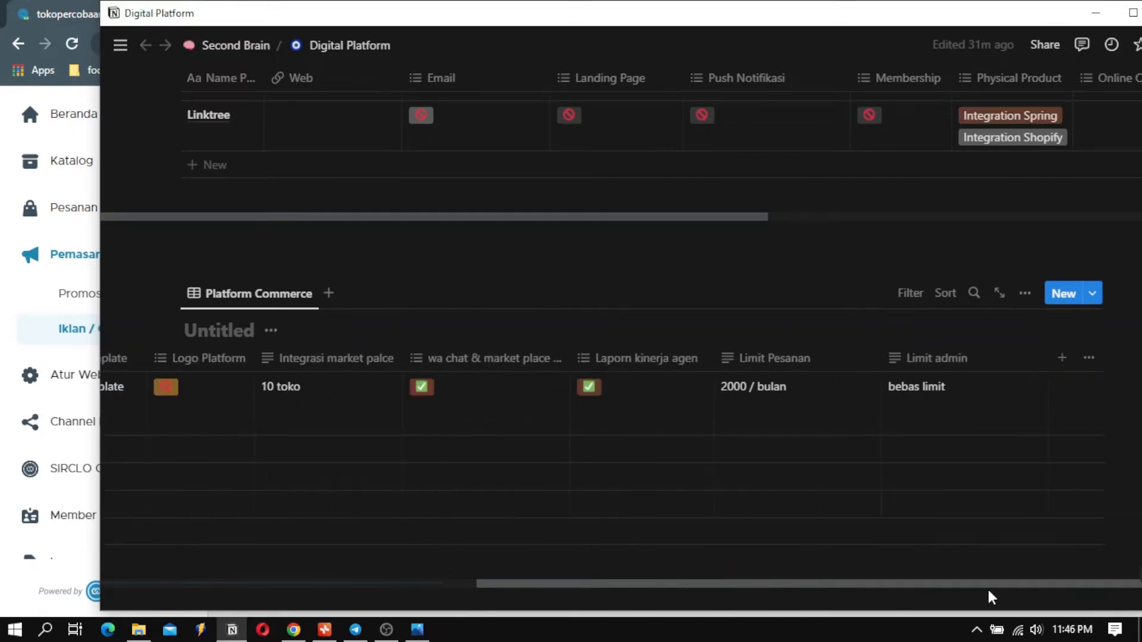
{"action": "left_click", "coordinate": [1095, 12]}
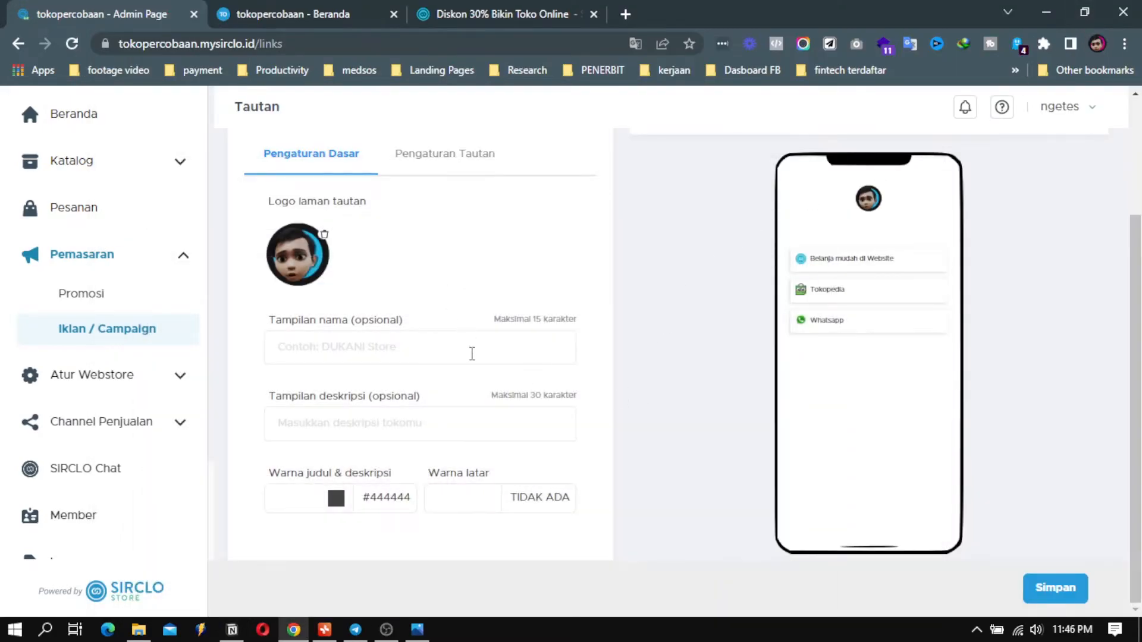
Review the logo, display name, description and colour fields in the Pengaturan Dasar settings of the link page.
{"action": "scroll", "coordinate": [493, 396], "scroll_direction": "up", "scroll_amount": 3}
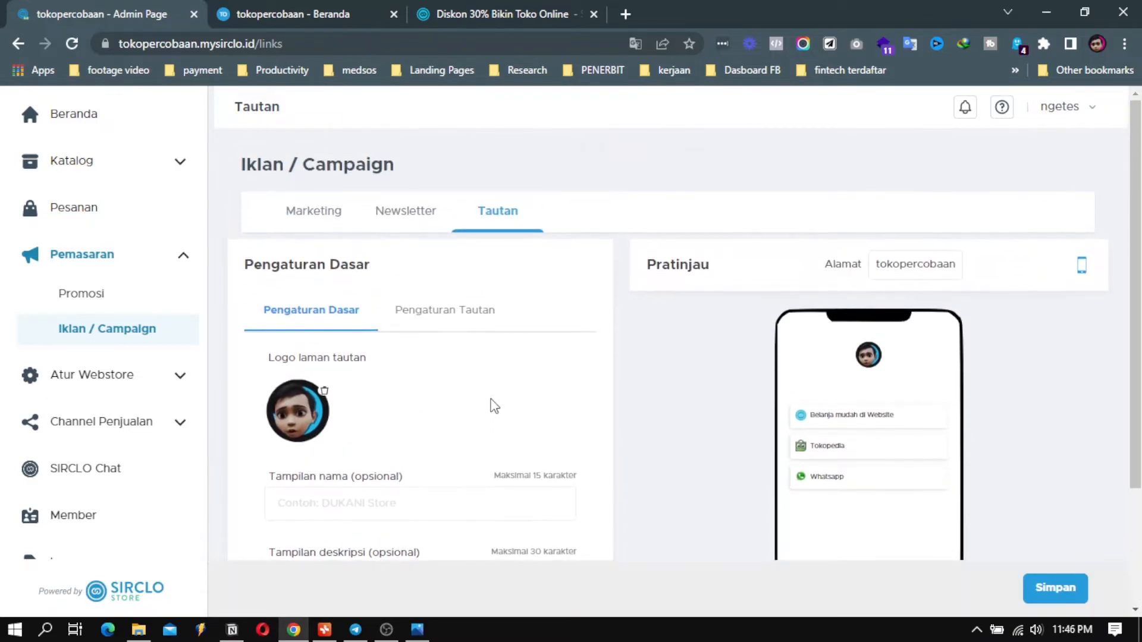
{"action": "scroll", "coordinate": [493, 398], "scroll_direction": "down", "scroll_amount": 3}
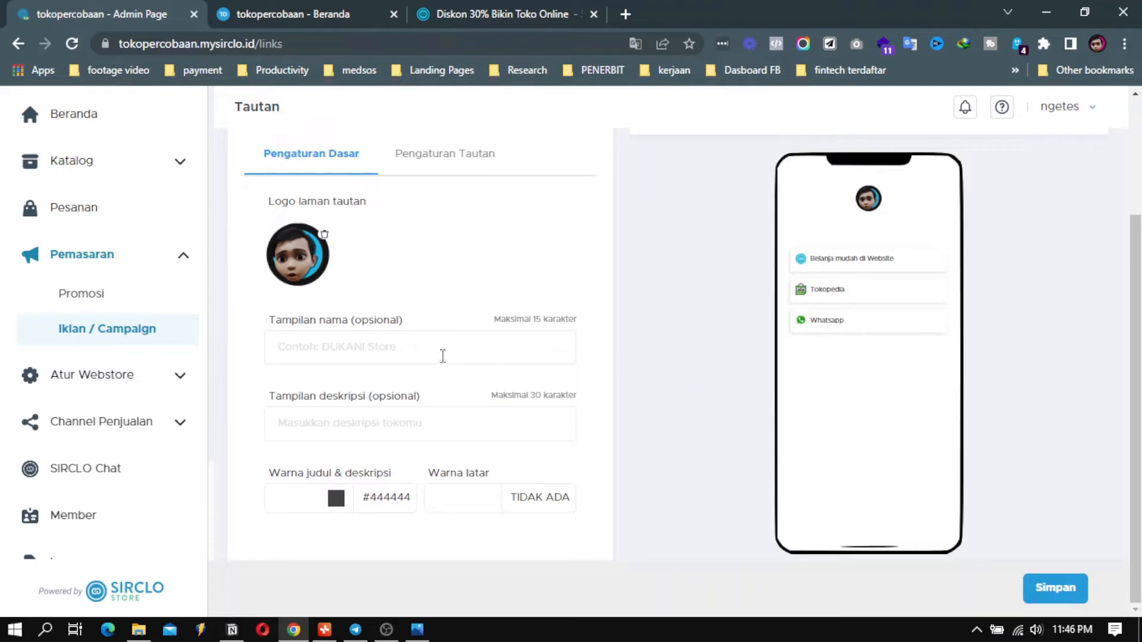
{"action": "scroll", "coordinate": [442, 356], "scroll_direction": "up", "scroll_amount": 3}
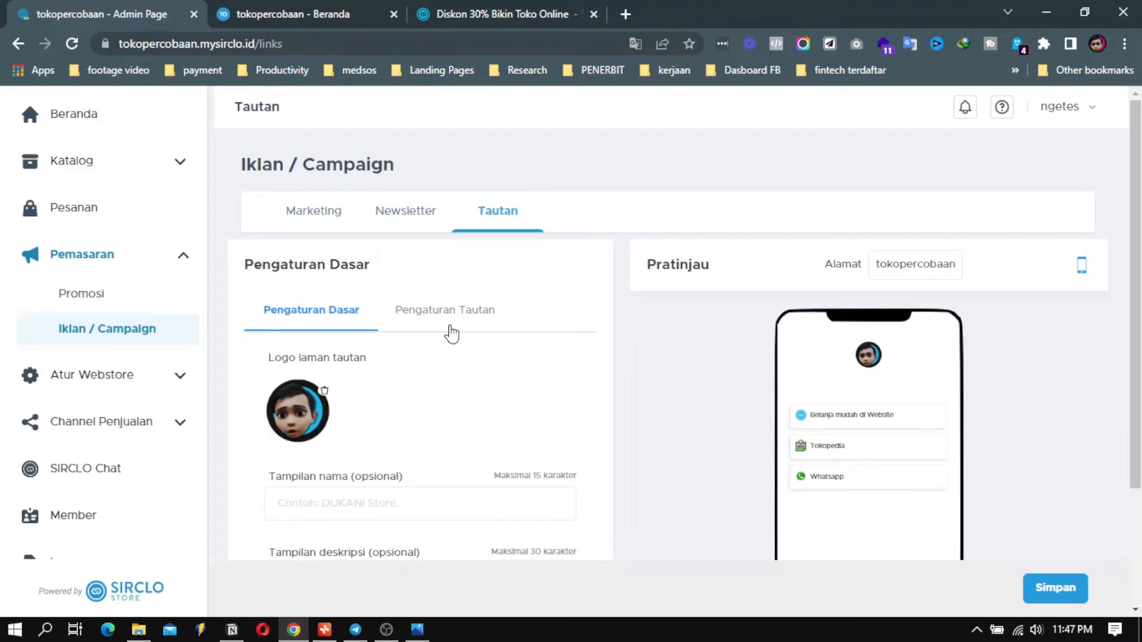
{"action": "scroll", "coordinate": [453, 336], "scroll_direction": "down", "scroll_amount": 1}
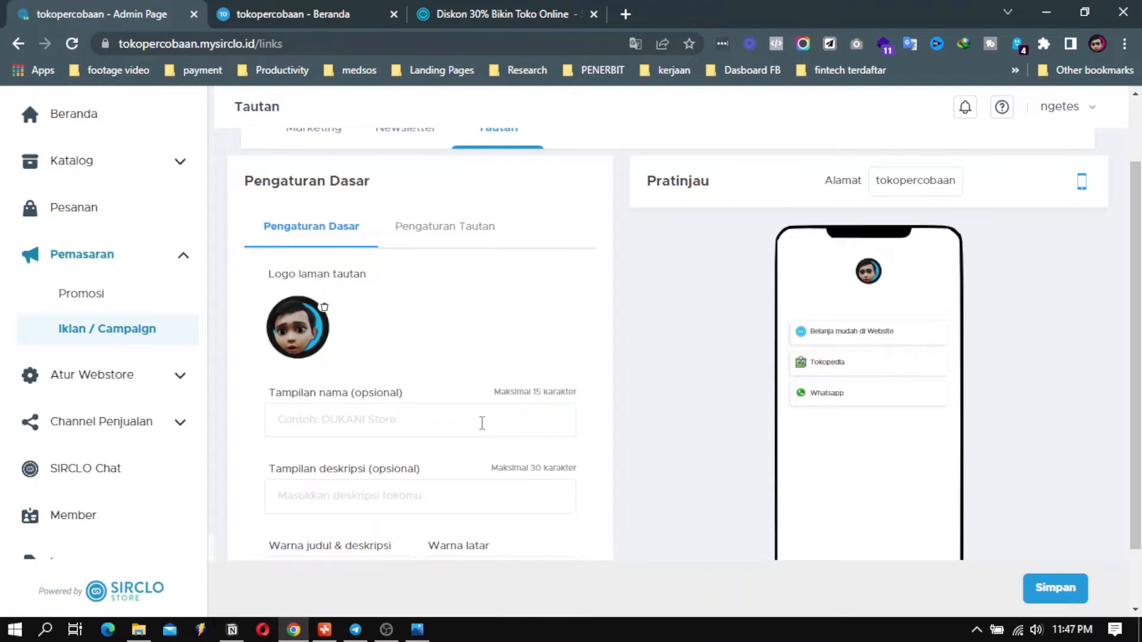
{"action": "scroll", "coordinate": [497, 411], "scroll_direction": "up", "scroll_amount": 2}
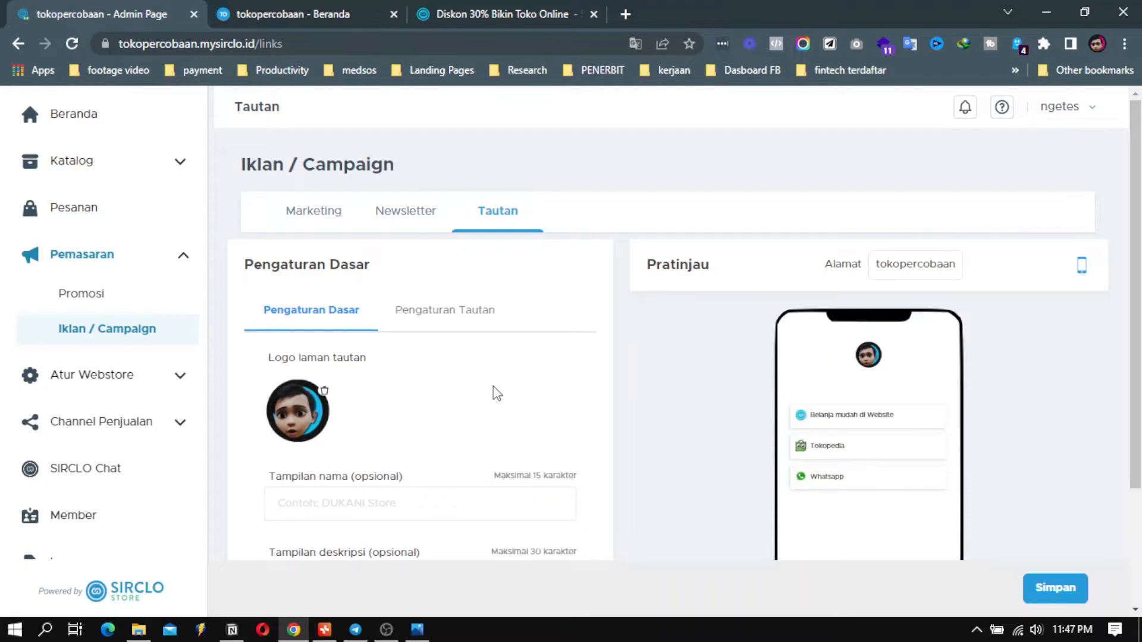
Open Pengaturan Tautan and compare its existing links with the phone preview.
{"action": "left_click", "coordinate": [450, 310]}
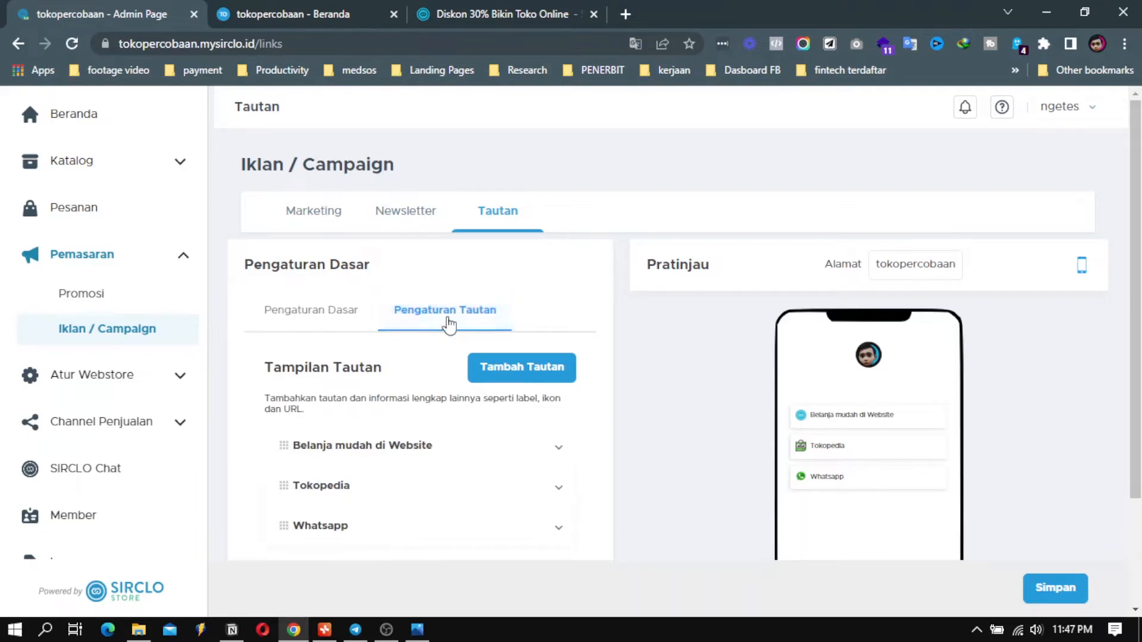
{"action": "scroll", "coordinate": [434, 357], "scroll_direction": "down", "scroll_amount": 2}
{"action": "scroll", "coordinate": [383, 295], "scroll_direction": "up", "scroll_amount": 2}
{"action": "scroll", "coordinate": [933, 357], "scroll_direction": "down", "scroll_amount": 2}
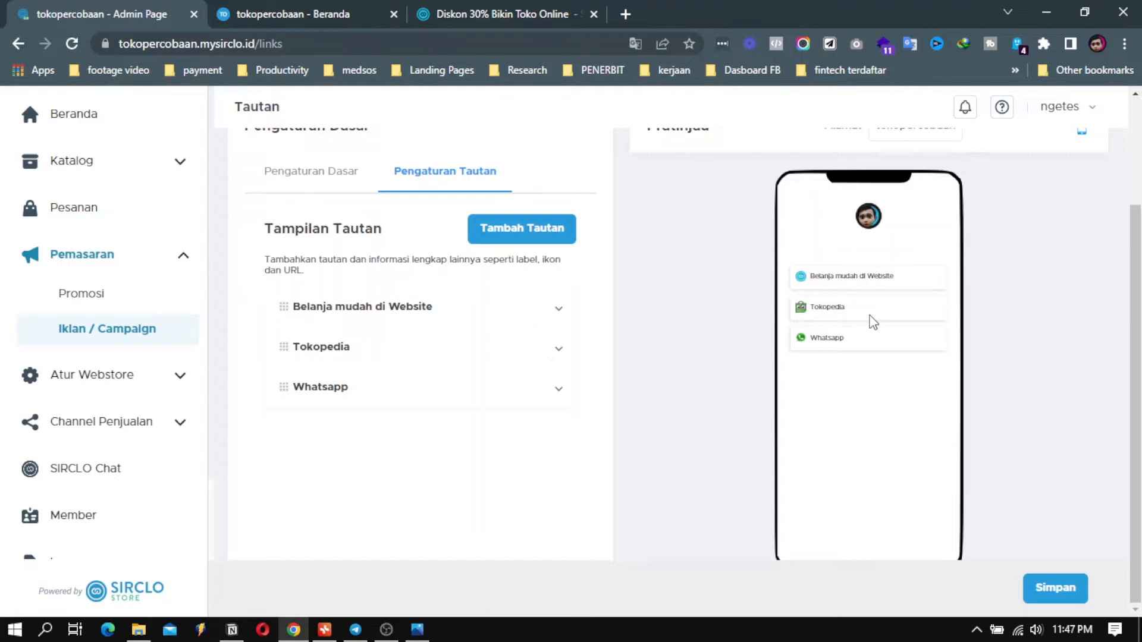
Add a new blank link to the link page and bring up its label and icon fields.
{"action": "left_click", "coordinate": [517, 229]}
{"action": "left_click", "coordinate": [402, 454]}
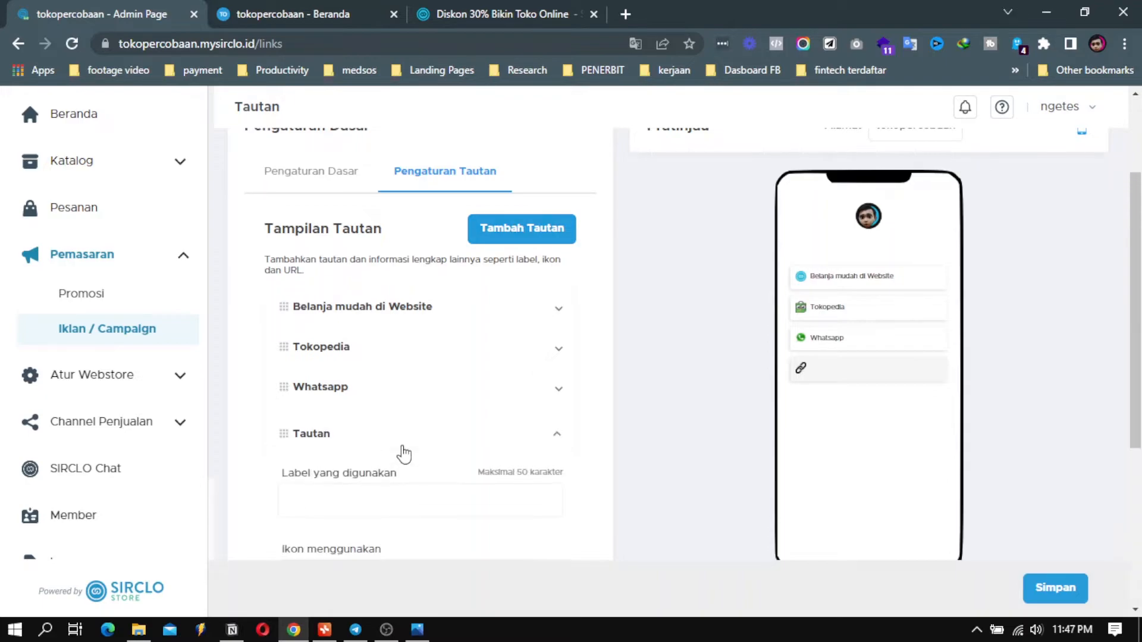
{"action": "scroll", "coordinate": [402, 457], "scroll_direction": "down", "scroll_amount": 1}
{"action": "scroll", "coordinate": [413, 416], "scroll_direction": "down", "scroll_amount": 1}
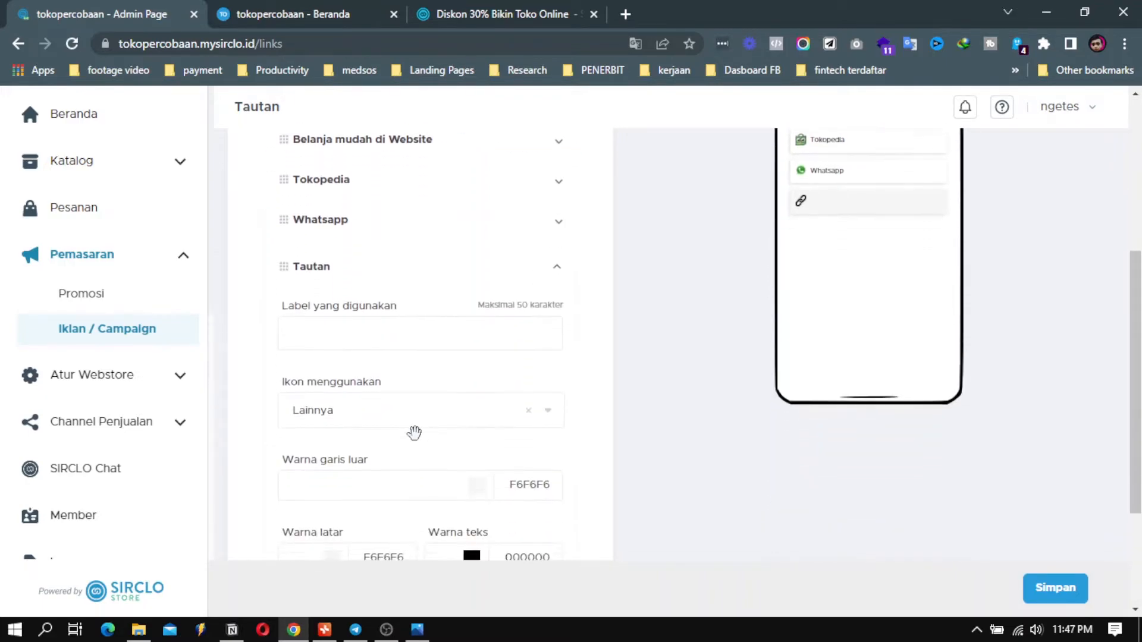
Look through the marketplace and social media icons available for the new link, leaving the icon set to Lainnya.
{"action": "left_click", "coordinate": [440, 422]}
{"action": "scroll", "coordinate": [438, 426], "scroll_direction": "down", "scroll_amount": 3}
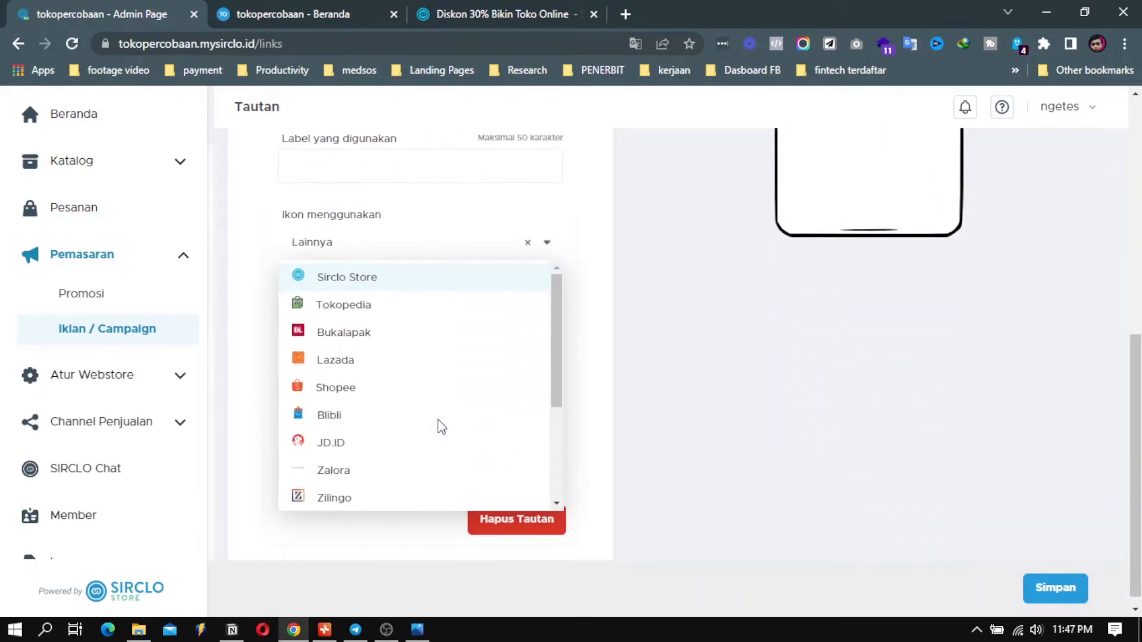
{"action": "scroll", "coordinate": [372, 437], "scroll_direction": "down", "scroll_amount": 1}
{"action": "scroll", "coordinate": [371, 437], "scroll_direction": "down", "scroll_amount": 3}
{"action": "scroll", "coordinate": [459, 318], "scroll_direction": "up", "scroll_amount": 5}
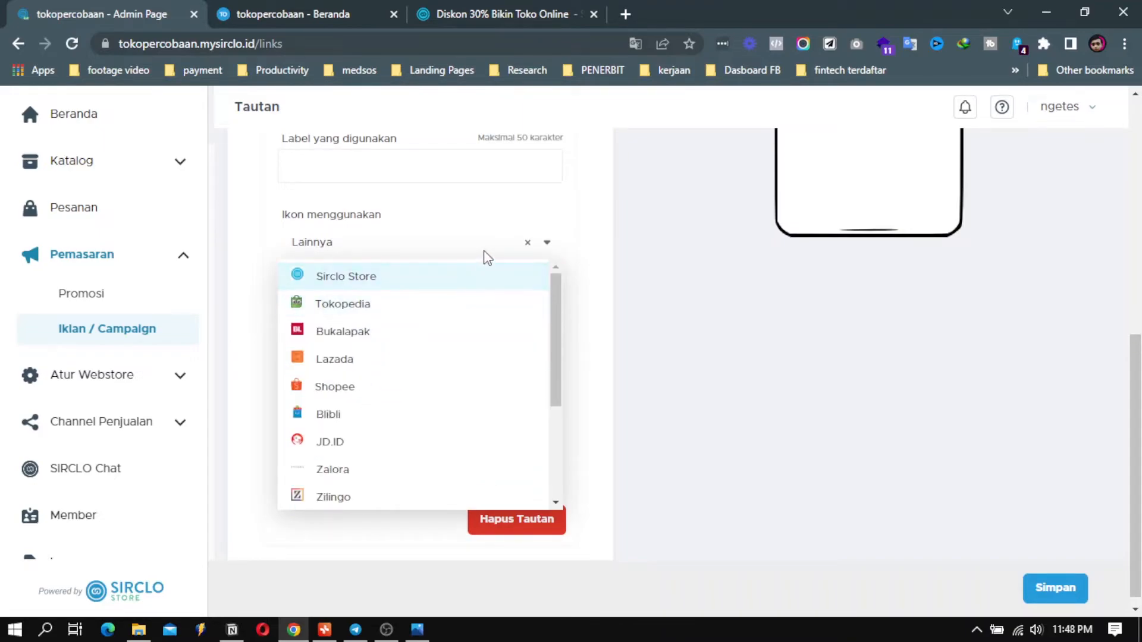
{"action": "scroll", "coordinate": [398, 393], "scroll_direction": "down", "scroll_amount": 3}
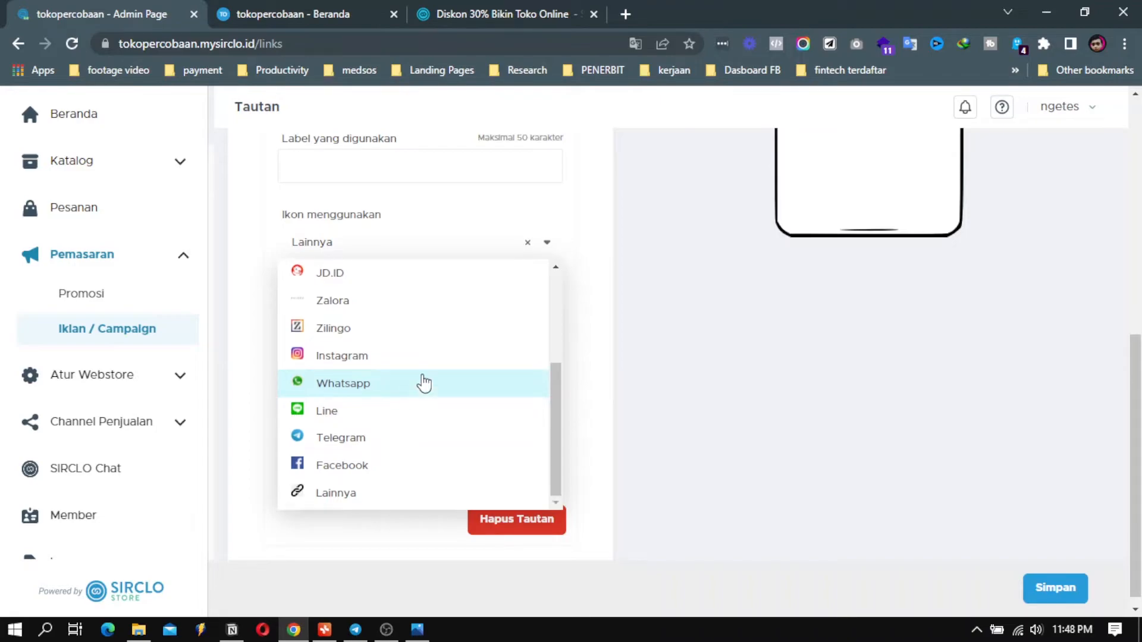
{"action": "scroll", "coordinate": [423, 382], "scroll_direction": "up", "scroll_amount": 3}
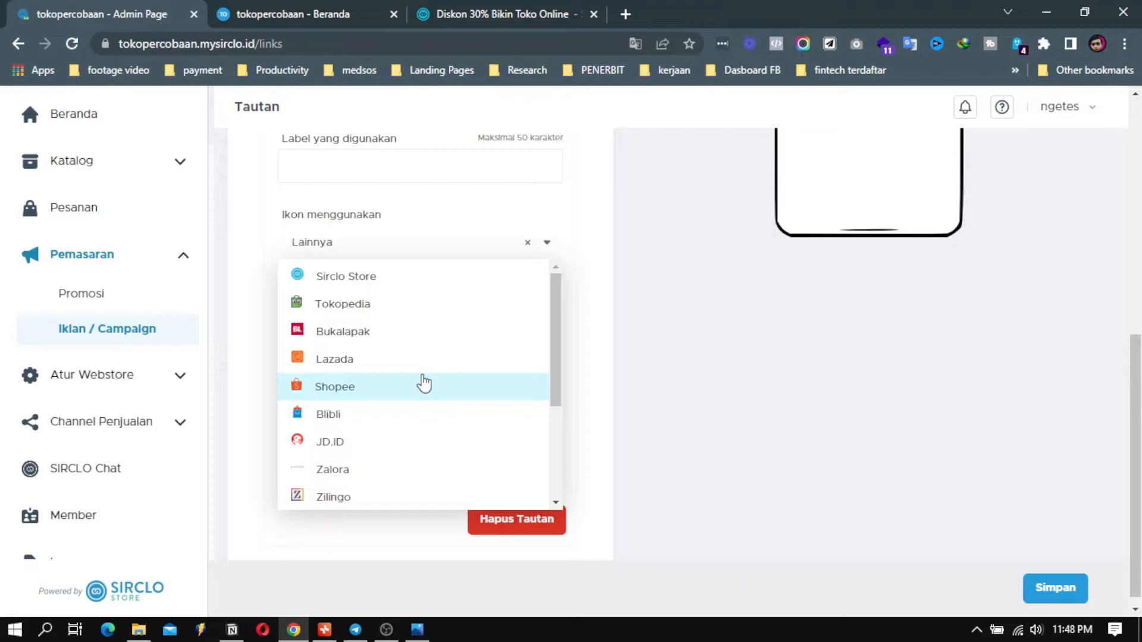
{"action": "scroll", "coordinate": [476, 351], "scroll_direction": "down", "scroll_amount": 3}
{"action": "scroll", "coordinate": [480, 364], "scroll_direction": "up", "scroll_amount": 2}
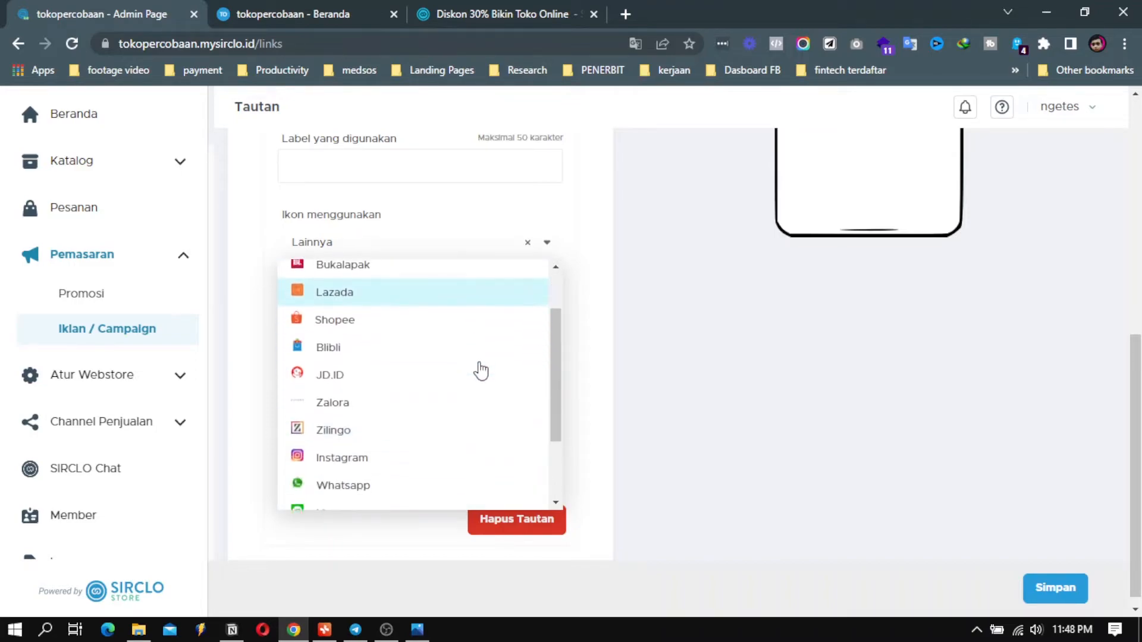
{"action": "scroll", "coordinate": [481, 371], "scroll_direction": "down", "scroll_amount": 2}
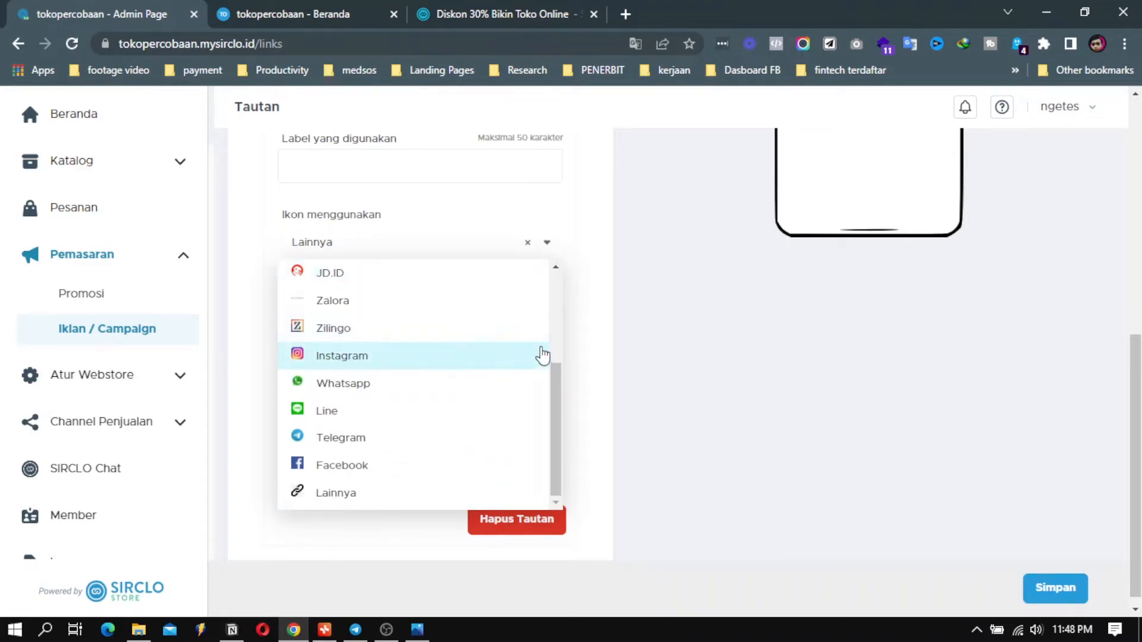
{"action": "left_click", "coordinate": [597, 345]}
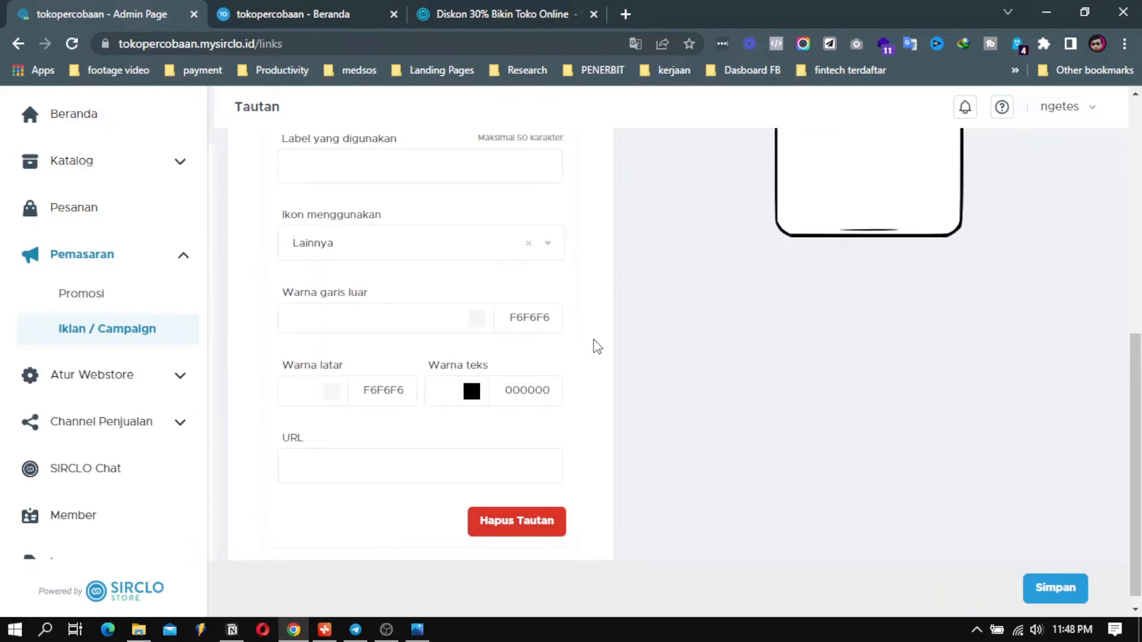
Check the link list against the phone preview, and expand the Atur Webstore section.
{"action": "scroll", "coordinate": [597, 347], "scroll_direction": "up", "scroll_amount": 5}
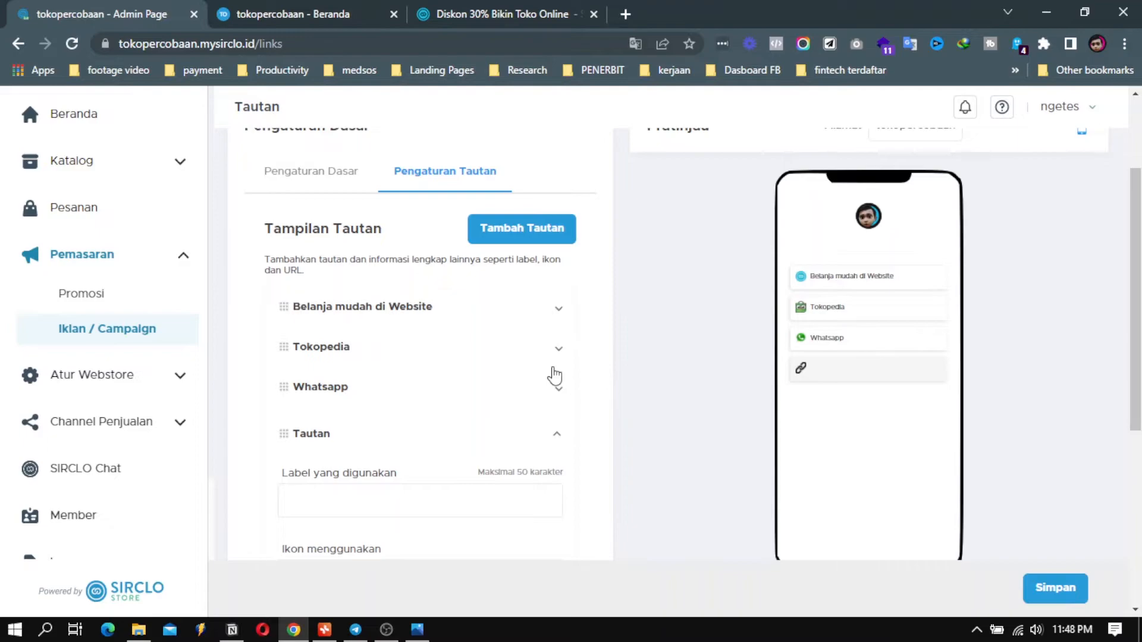
{"action": "scroll", "coordinate": [556, 373], "scroll_direction": "up", "scroll_amount": 3}
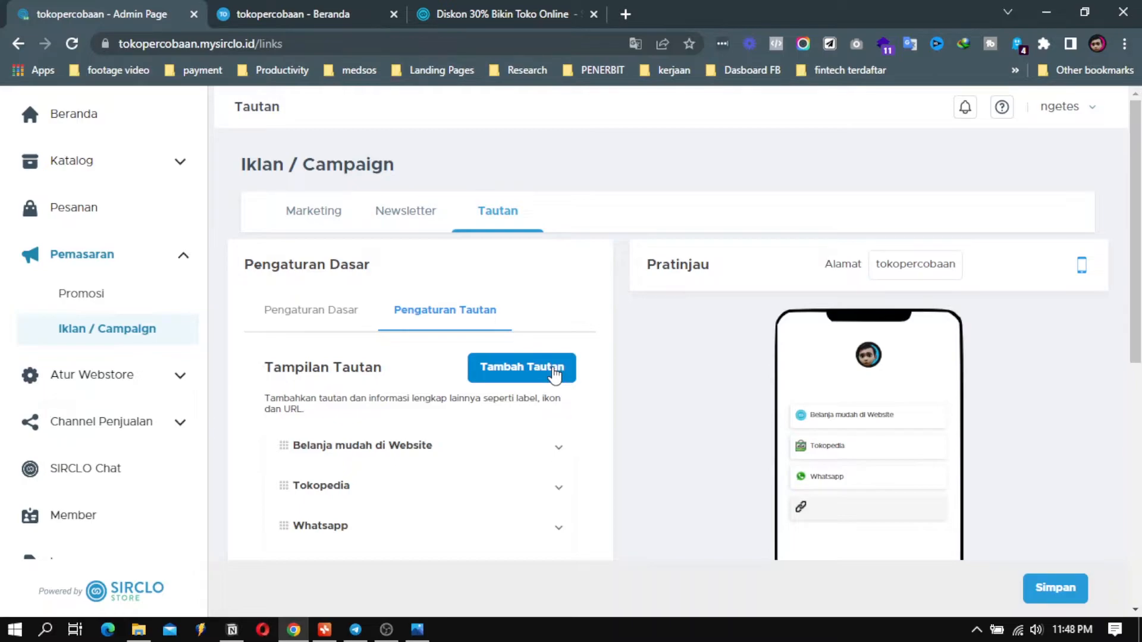
{"action": "scroll", "coordinate": [548, 374], "scroll_direction": "down", "scroll_amount": 2}
{"action": "scroll", "coordinate": [548, 375], "scroll_direction": "up", "scroll_amount": 2}
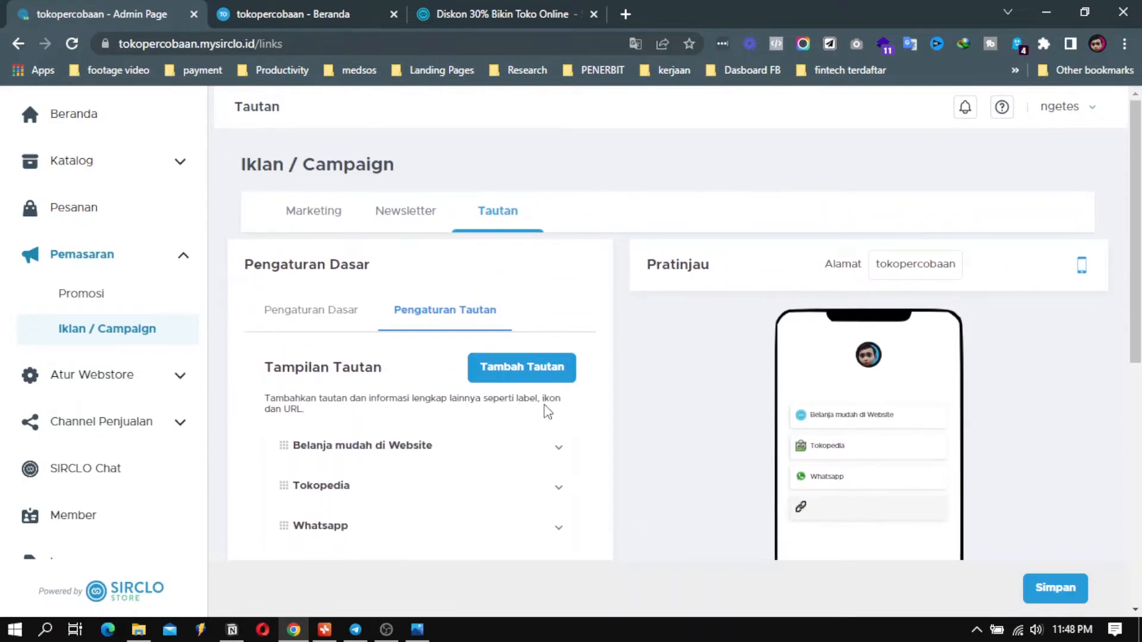
{"action": "left_click", "coordinate": [132, 383]}
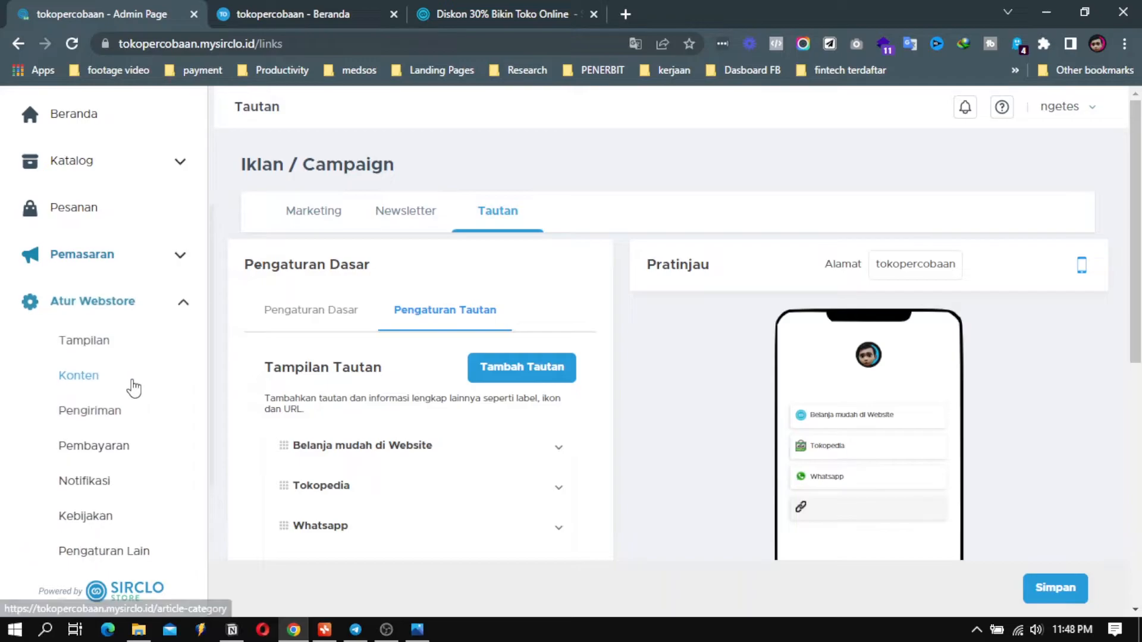
Open the webstore's Tampilan settings and review the current design of the tokopercobaan storefront's home page.
{"action": "left_click", "coordinate": [88, 348]}
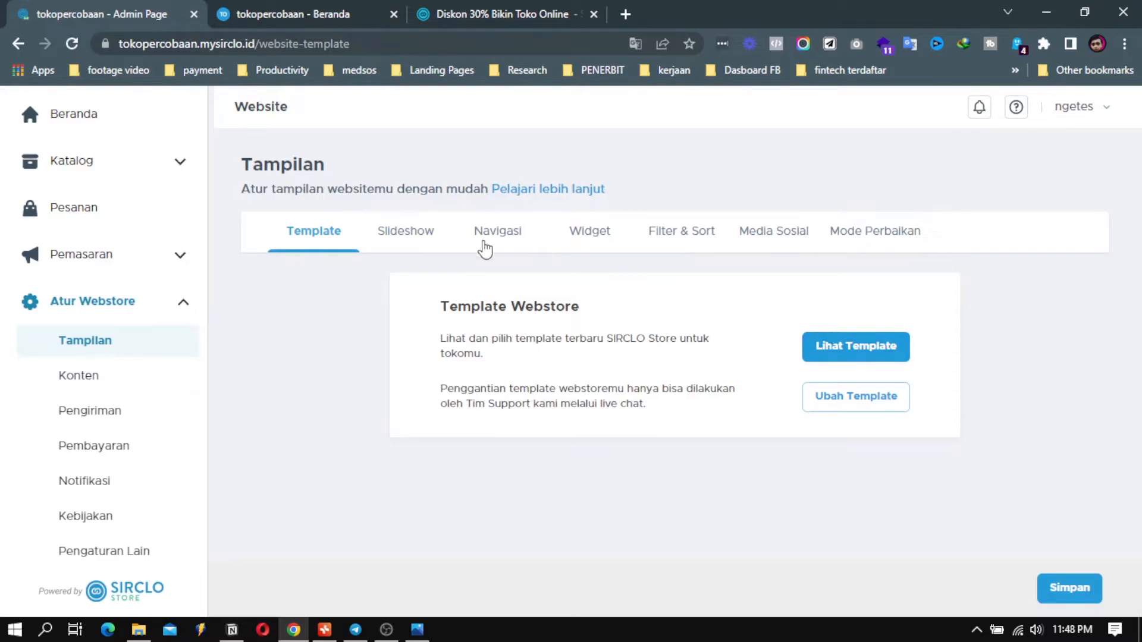
{"action": "left_click", "coordinate": [517, 11]}
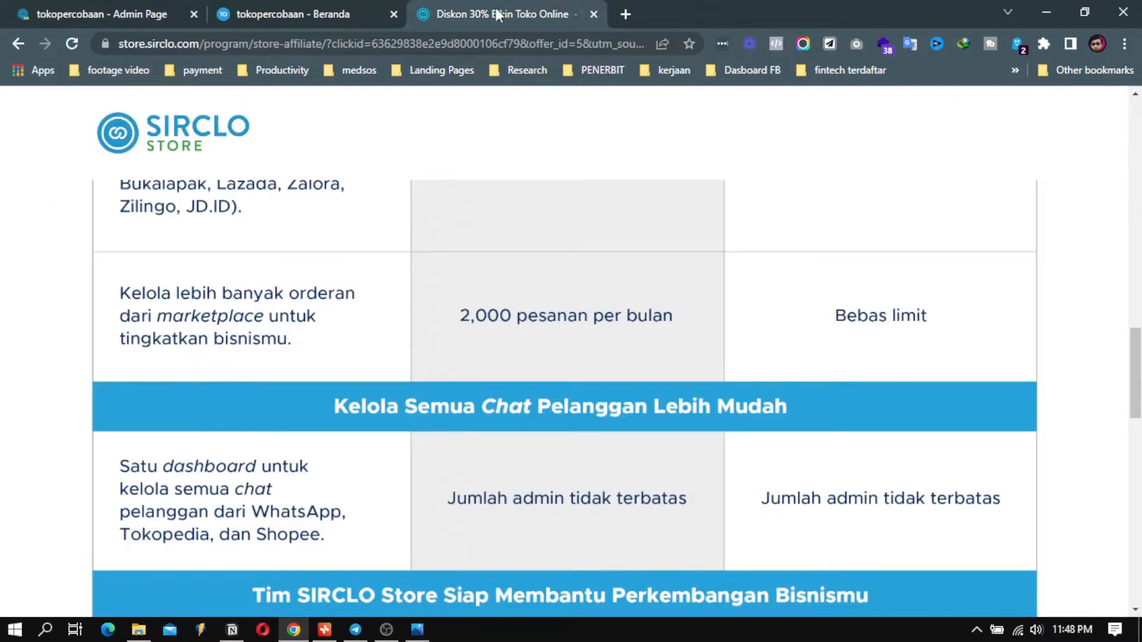
{"action": "left_click", "coordinate": [334, 6]}
{"action": "scroll", "coordinate": [916, 417], "scroll_direction": "up", "scroll_amount": 3}
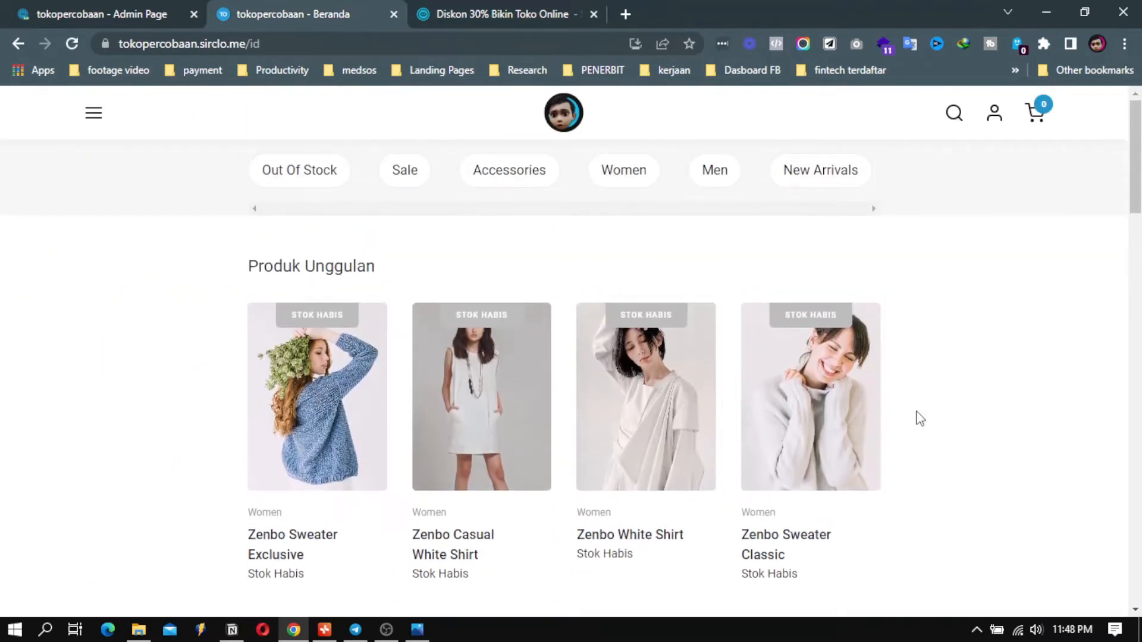
{"action": "scroll", "coordinate": [928, 355], "scroll_direction": "down", "scroll_amount": 6}
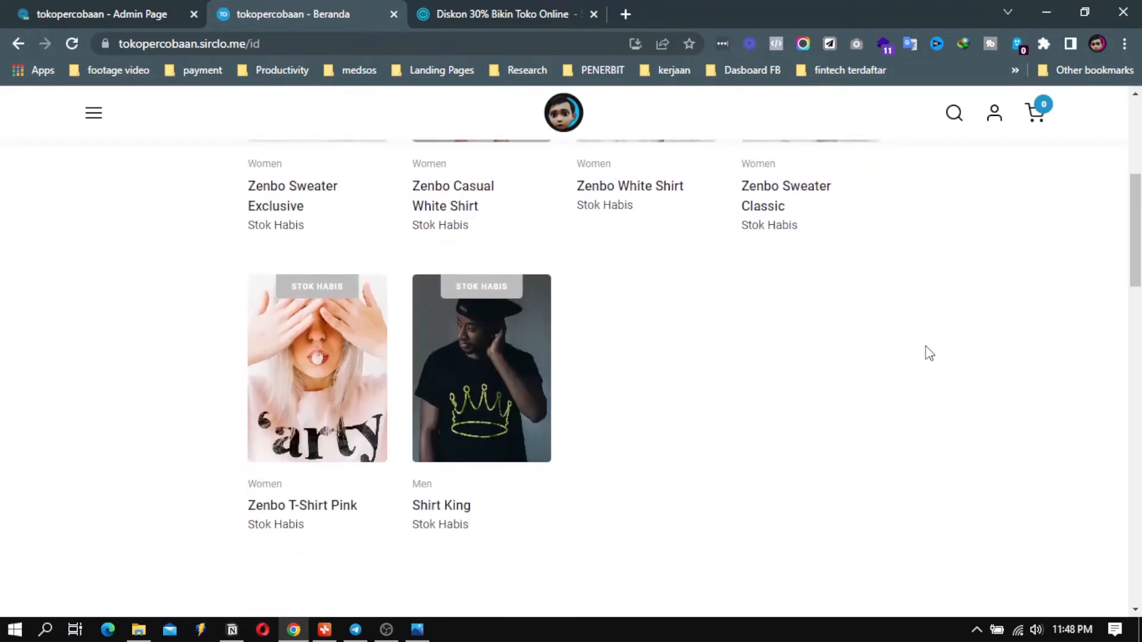
{"action": "scroll", "coordinate": [642, 255], "scroll_direction": "up", "scroll_amount": 6}
{"action": "left_click", "coordinate": [179, 19]}
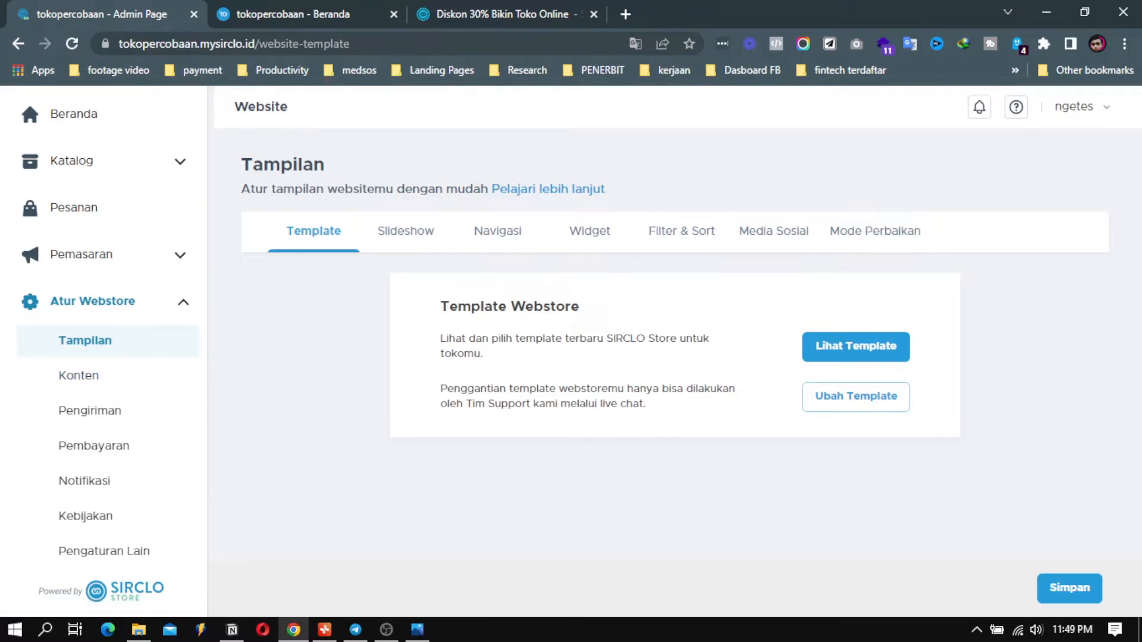
Switch to Notion, check the template and integration columns of the Platform Commerce table, and return to the admin page.
{"action": "key", "text": "alt+Tab"}
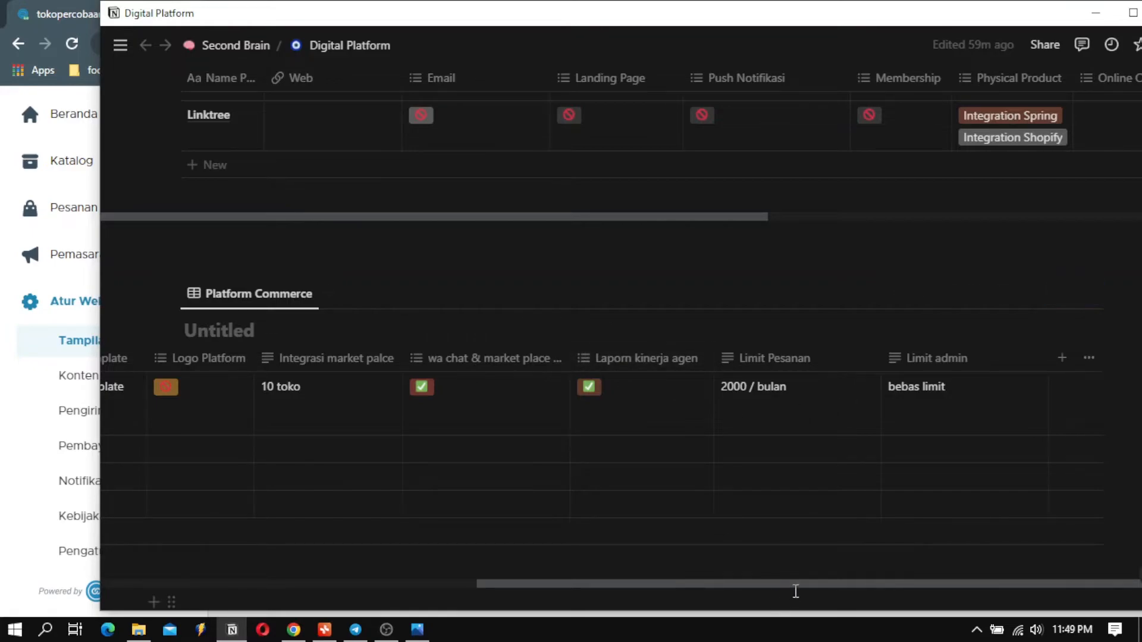
{"action": "left_click_drag", "start_coordinate": [796, 585], "coordinate": [553, 602]}
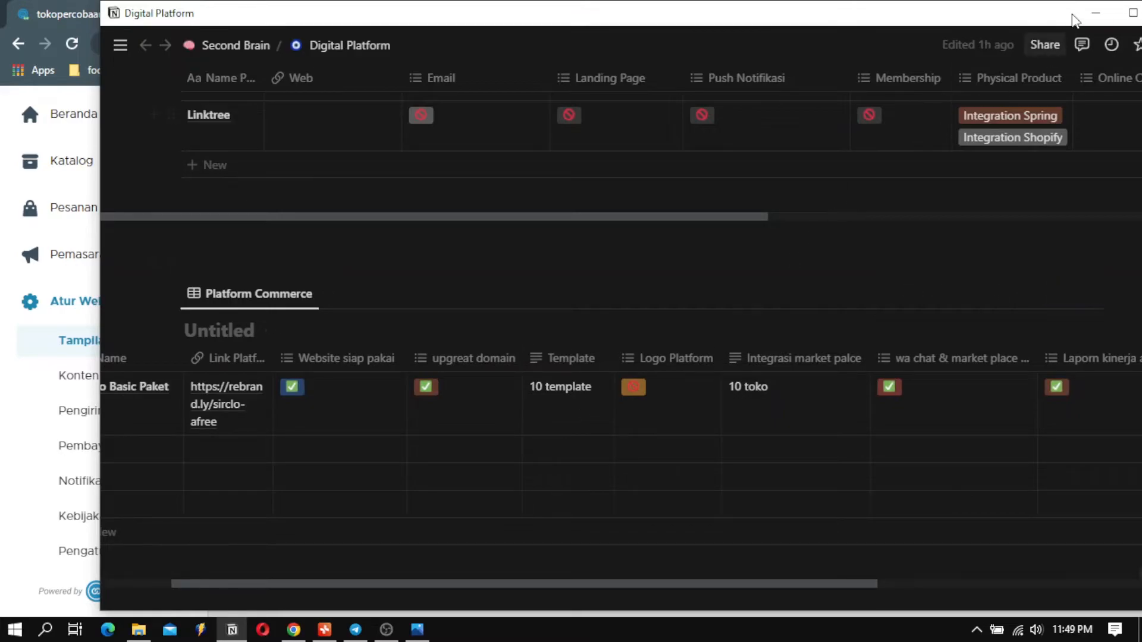
{"action": "left_click", "coordinate": [1095, 12]}
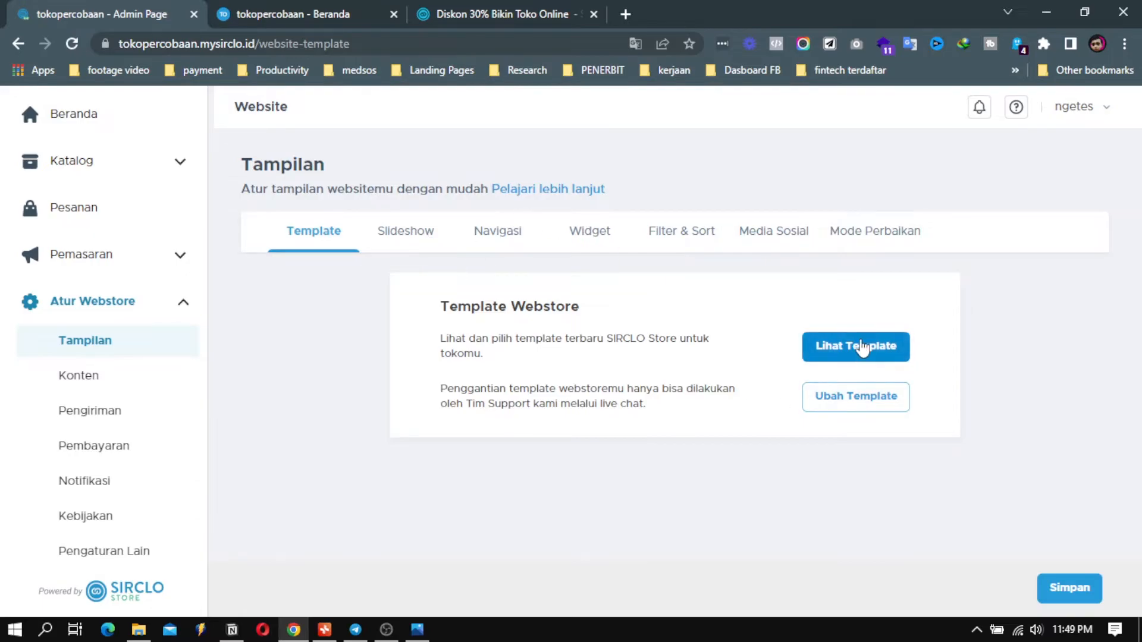
Open SIRCLO Store's template gallery from the Tampilan settings and examine the first themes, including Rose, Urban, Framic and Lastino.
{"action": "left_click", "coordinate": [860, 349]}
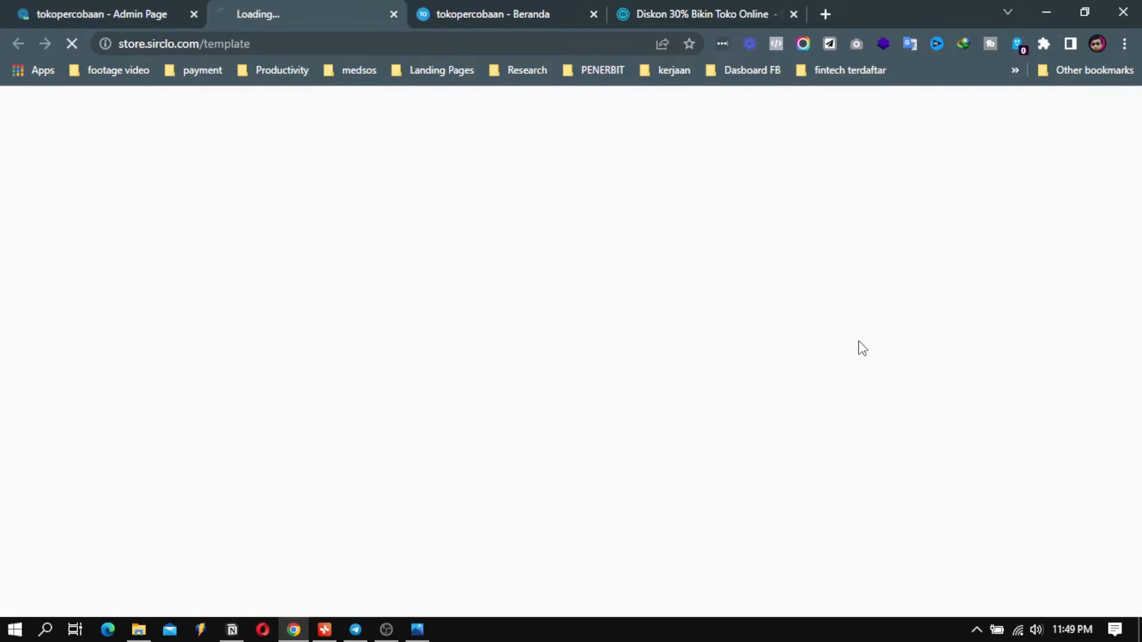
{"action": "left_click", "coordinate": [158, 12]}
{"action": "left_click", "coordinate": [324, 12]}
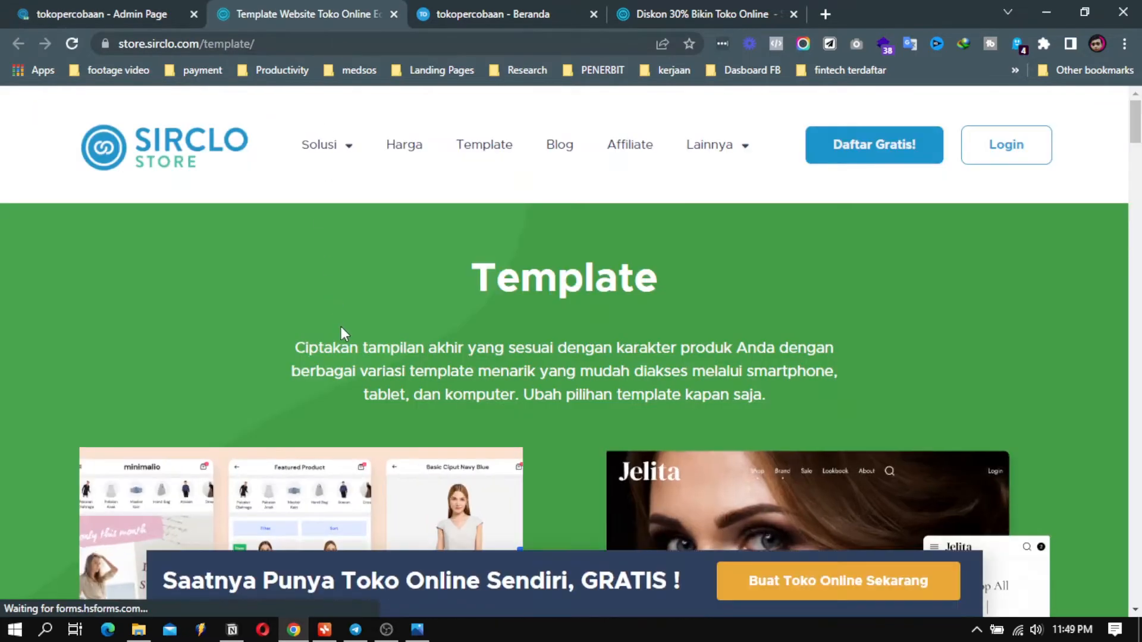
{"action": "scroll", "coordinate": [341, 326], "scroll_direction": "down", "scroll_amount": 4}
{"action": "scroll", "coordinate": [380, 321], "scroll_direction": "down", "scroll_amount": 10}
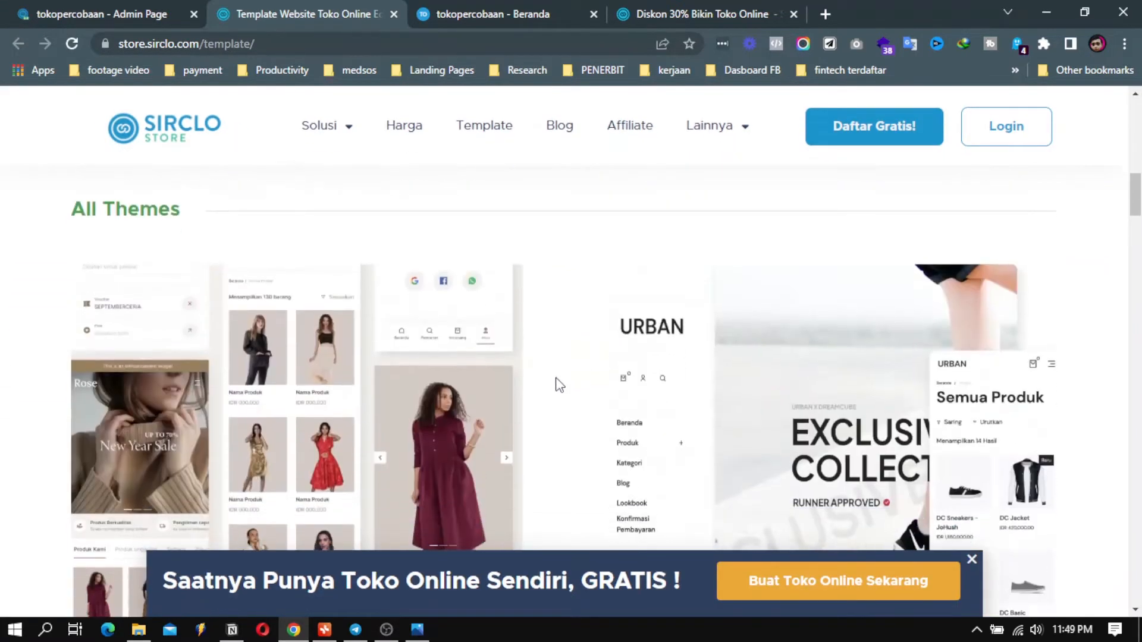
{"action": "scroll", "coordinate": [411, 347], "scroll_direction": "down", "scroll_amount": 3}
{"action": "scroll", "coordinate": [404, 344], "scroll_direction": "down", "scroll_amount": 3}
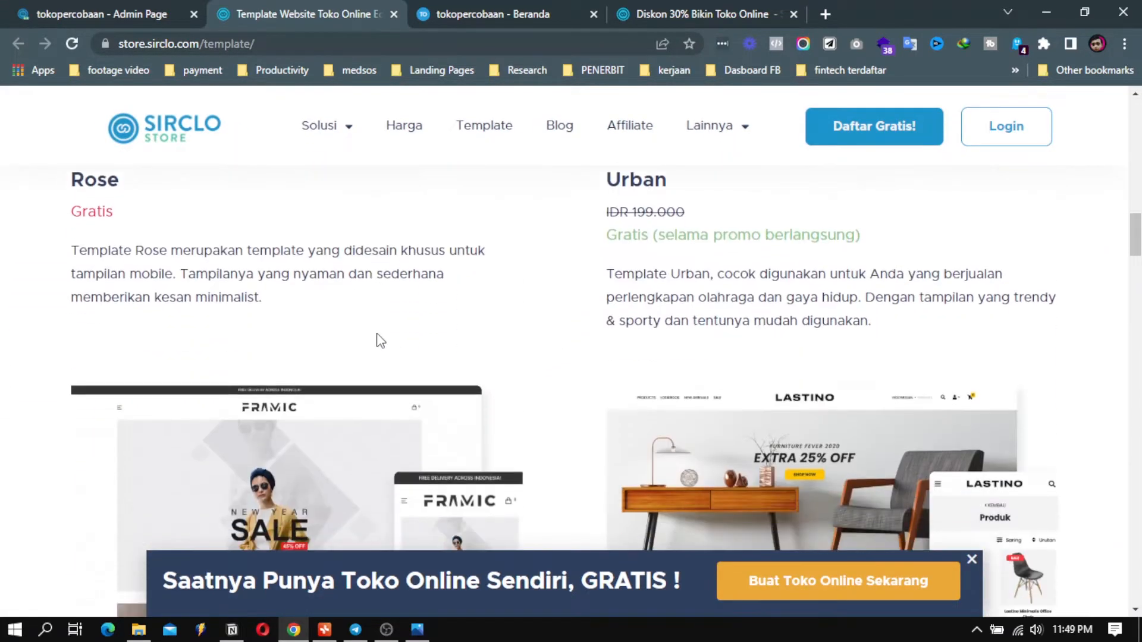
{"action": "scroll", "coordinate": [380, 341], "scroll_direction": "down", "scroll_amount": 5}
{"action": "scroll", "coordinate": [615, 397], "scroll_direction": "down", "scroll_amount": 3}
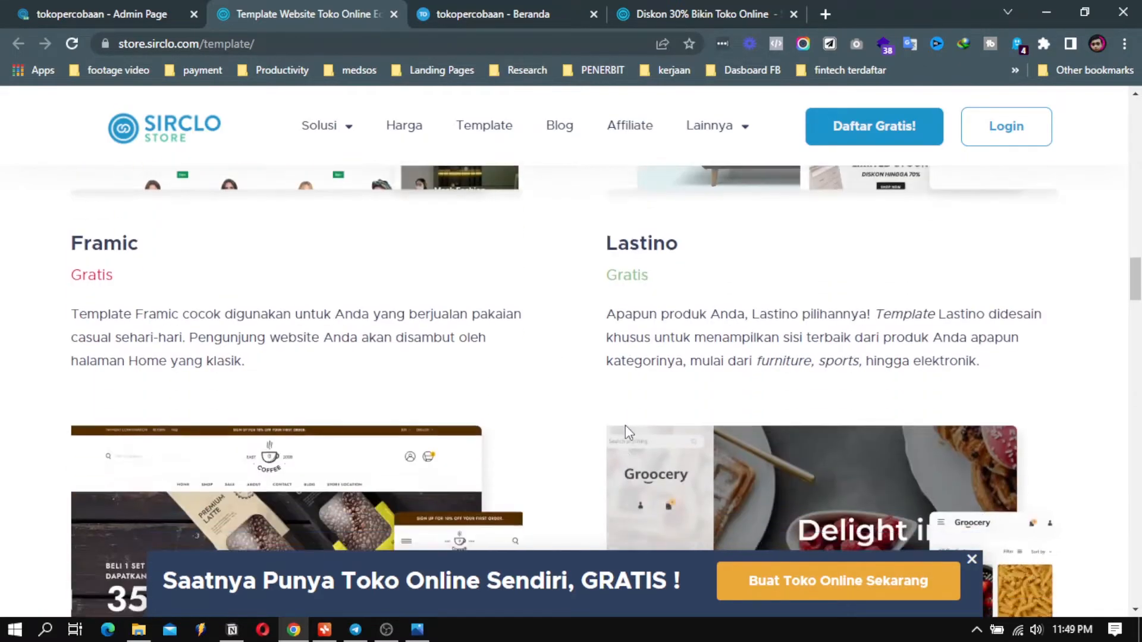
Examine the previews, prices and descriptions of the Kafetarina, Groocery, Bambita, Merlin, Slick and Uno templates.
{"action": "scroll", "coordinate": [618, 433], "scroll_direction": "down", "scroll_amount": 6}
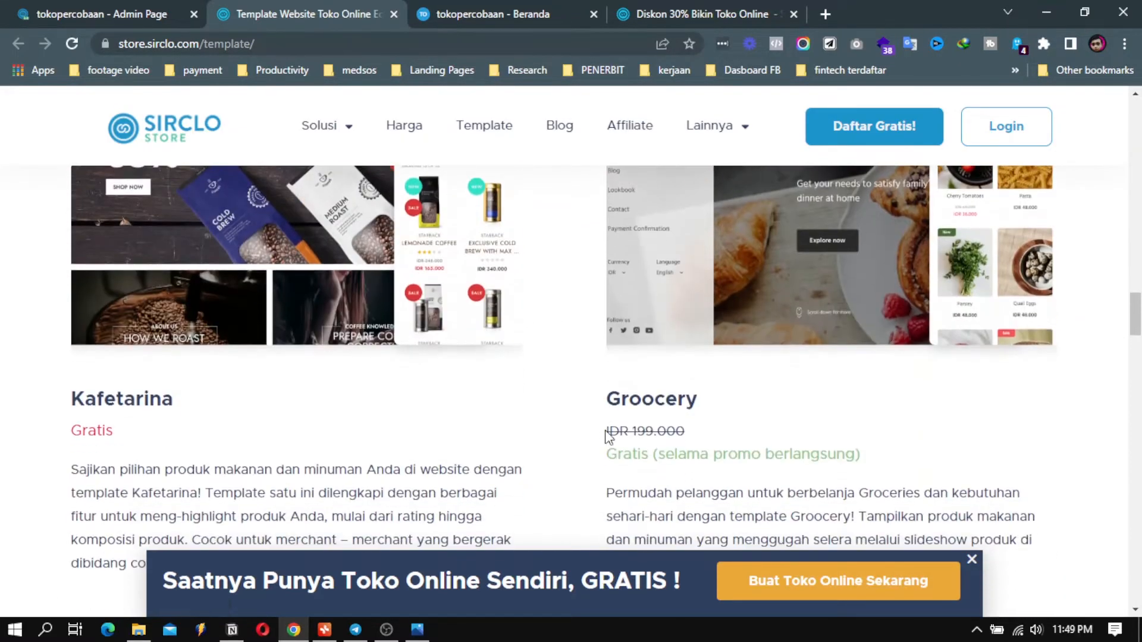
{"action": "scroll", "coordinate": [432, 381], "scroll_direction": "down", "scroll_amount": 3}
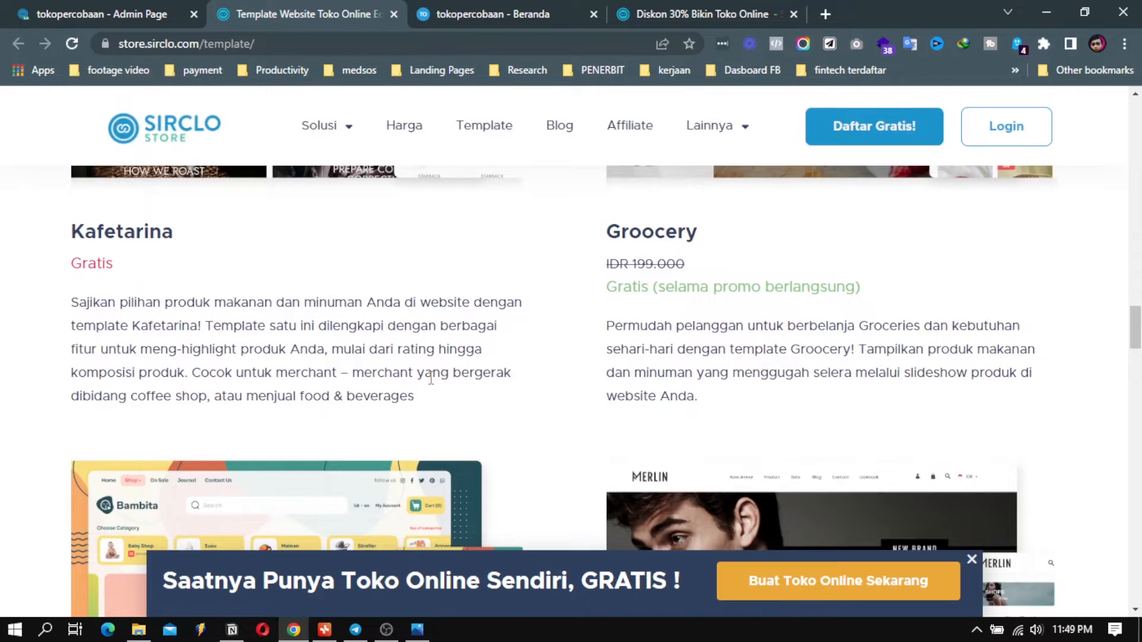
{"action": "scroll", "coordinate": [432, 383], "scroll_direction": "down", "scroll_amount": 4}
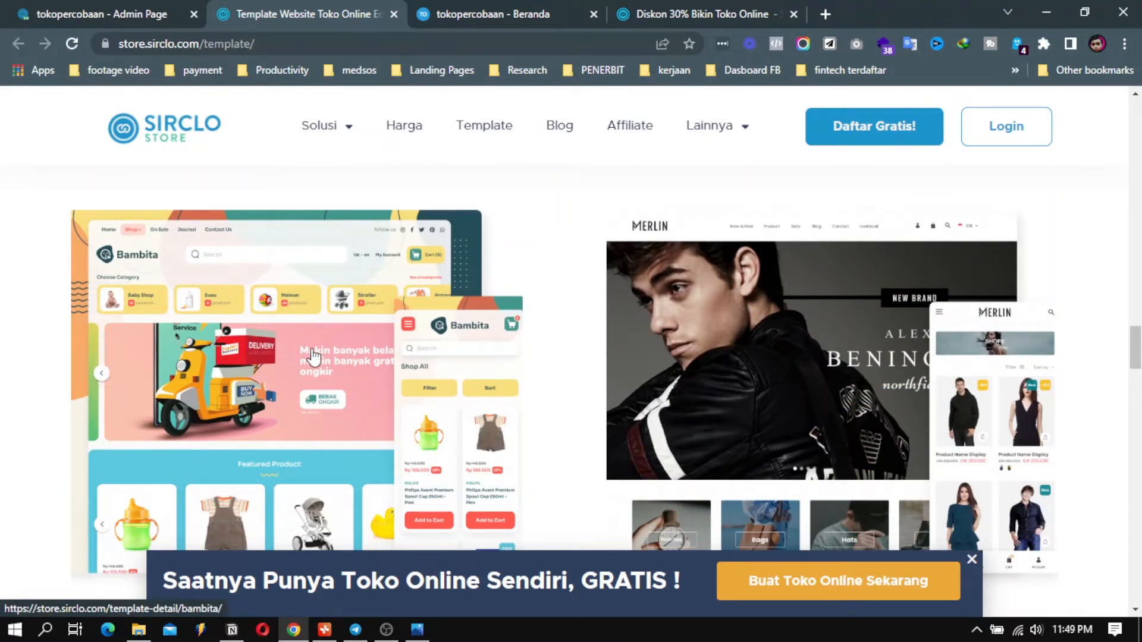
{"action": "scroll", "coordinate": [370, 364], "scroll_direction": "down", "scroll_amount": 4}
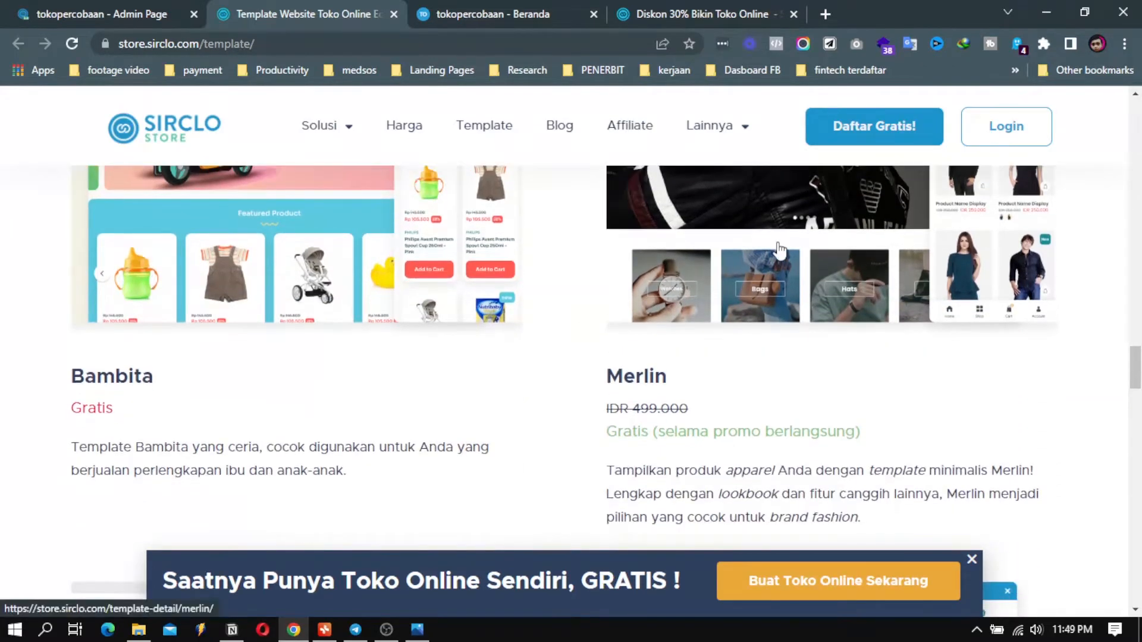
{"action": "scroll", "coordinate": [779, 249], "scroll_direction": "down", "scroll_amount": 1}
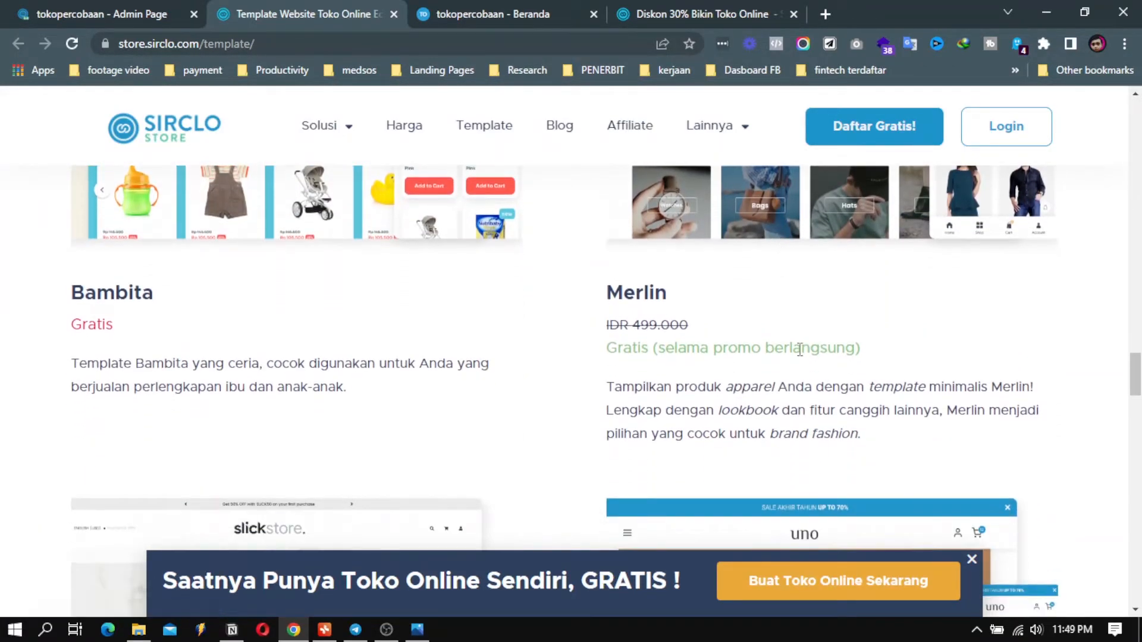
{"action": "scroll", "coordinate": [791, 401], "scroll_direction": "up", "scroll_amount": 5}
{"action": "scroll", "coordinate": [791, 400], "scroll_direction": "down", "scroll_amount": 10}
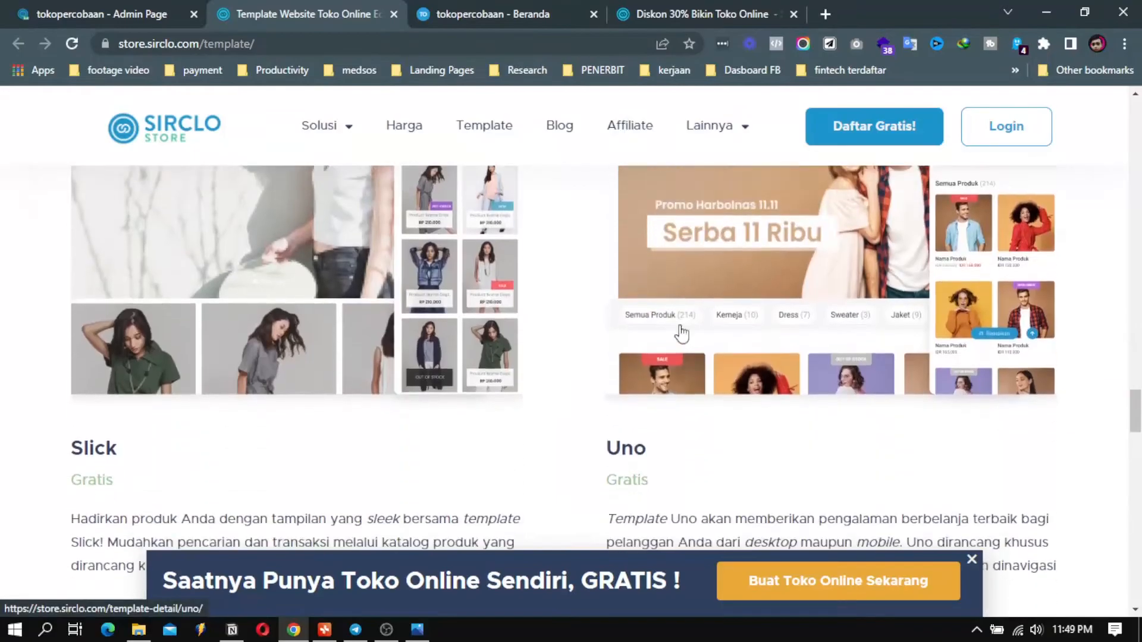
Return to the Rose template in the gallery, launch its demo site and dismiss the newsletter sign-up offer.
{"action": "scroll", "coordinate": [682, 381], "scroll_direction": "up", "scroll_amount": 4}
{"action": "scroll", "coordinate": [682, 382], "scroll_direction": "up", "scroll_amount": 15}
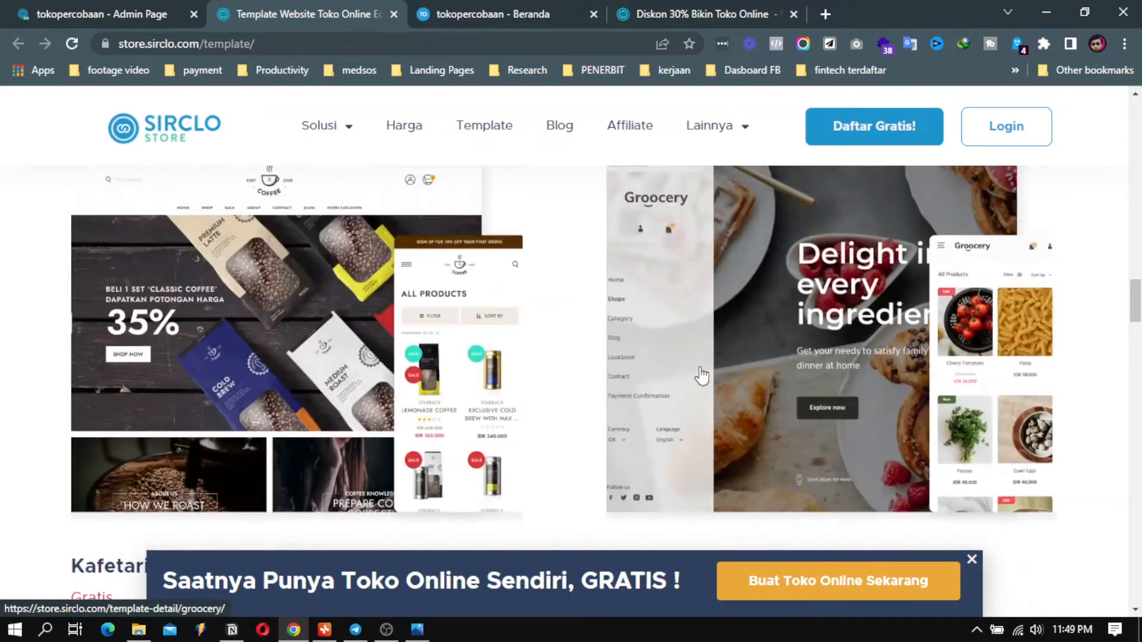
{"action": "scroll", "coordinate": [499, 350], "scroll_direction": "up", "scroll_amount": 6}
{"action": "scroll", "coordinate": [652, 388], "scroll_direction": "down", "scroll_amount": 10}
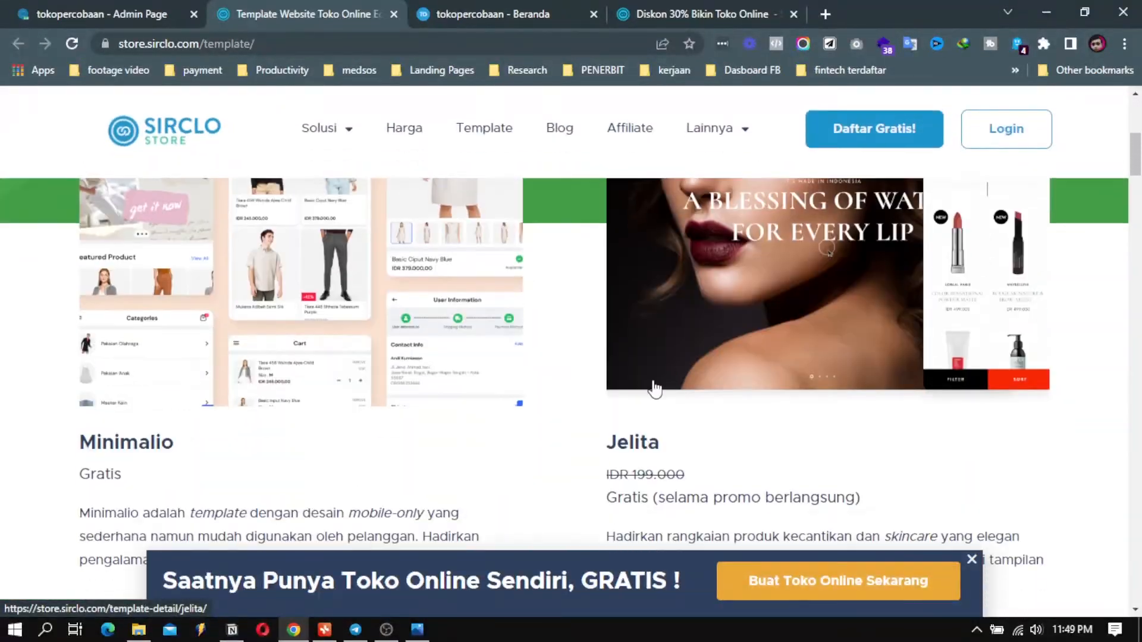
{"action": "scroll", "coordinate": [412, 414], "scroll_direction": "down", "scroll_amount": 2}
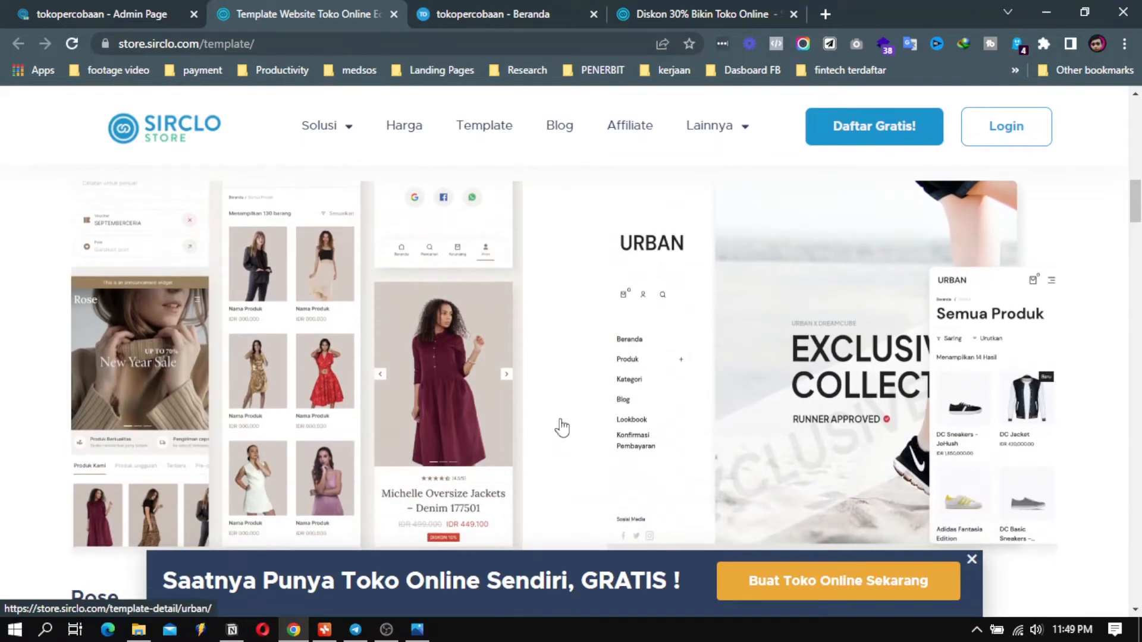
{"action": "scroll", "coordinate": [560, 426], "scroll_direction": "down", "scroll_amount": 6}
{"action": "scroll", "coordinate": [294, 367], "scroll_direction": "up", "scroll_amount": 4}
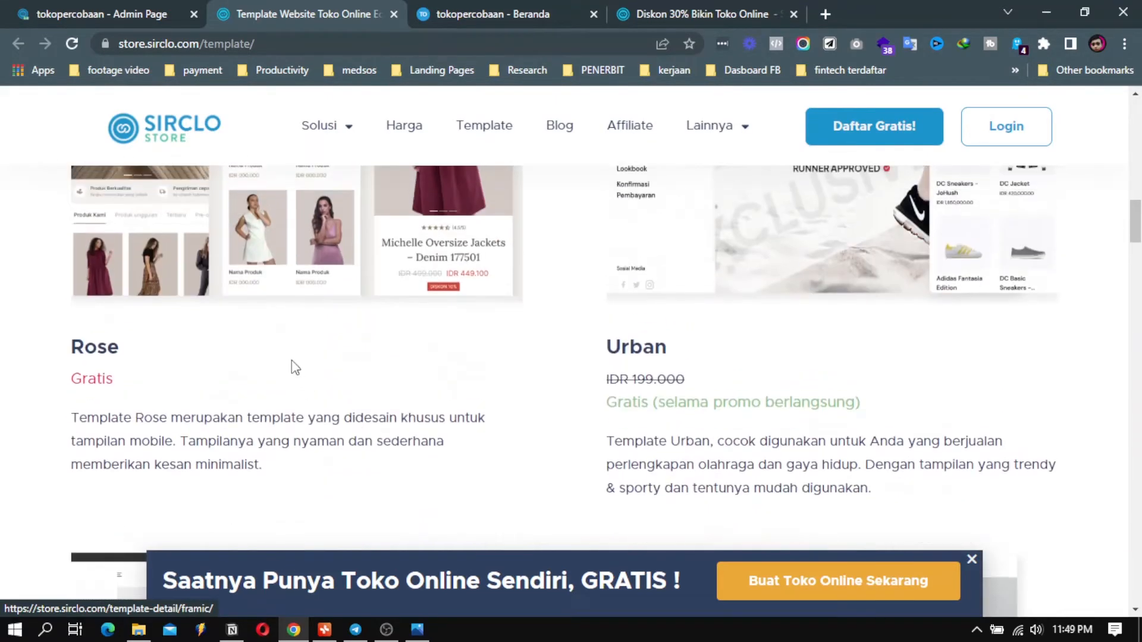
{"action": "left_click", "coordinate": [311, 254]}
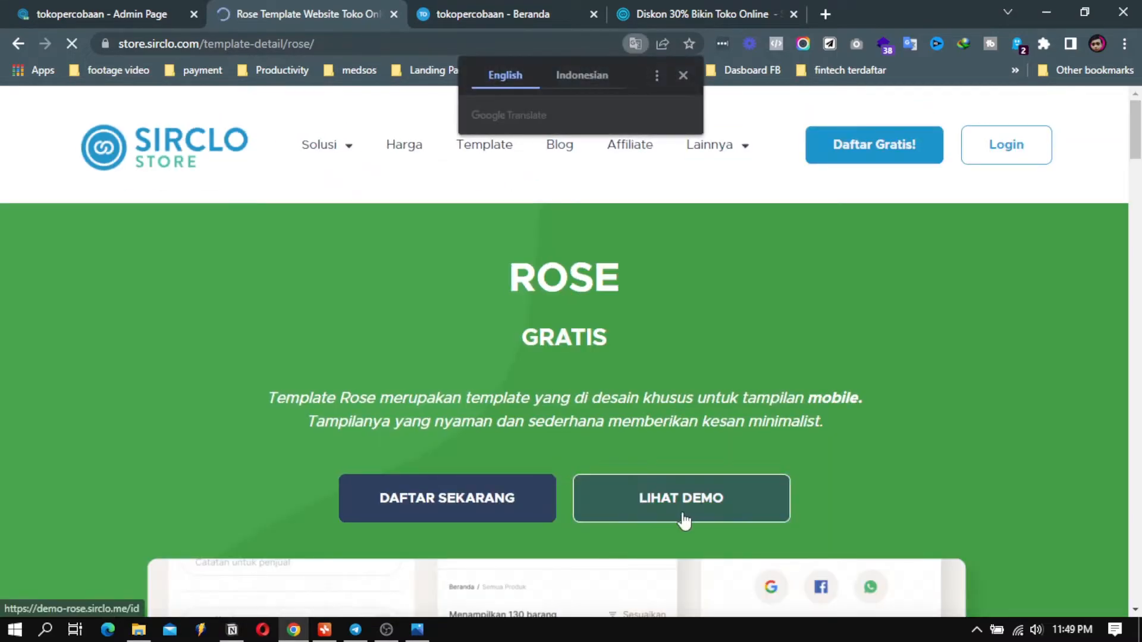
{"action": "left_click", "coordinate": [694, 499]}
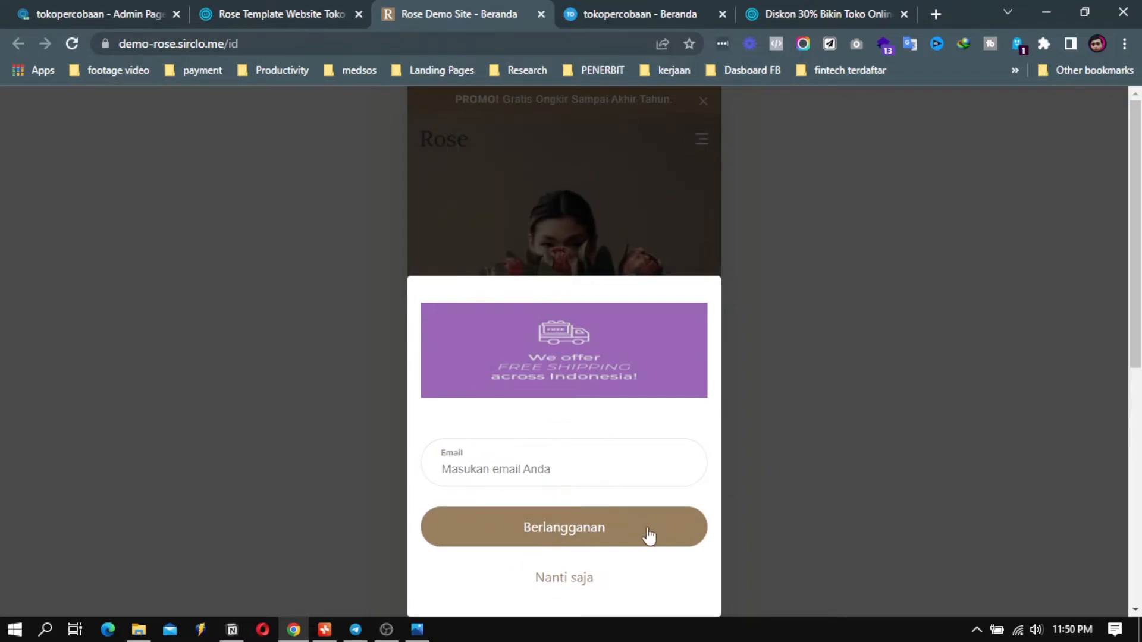
{"action": "left_click", "coordinate": [562, 580]}
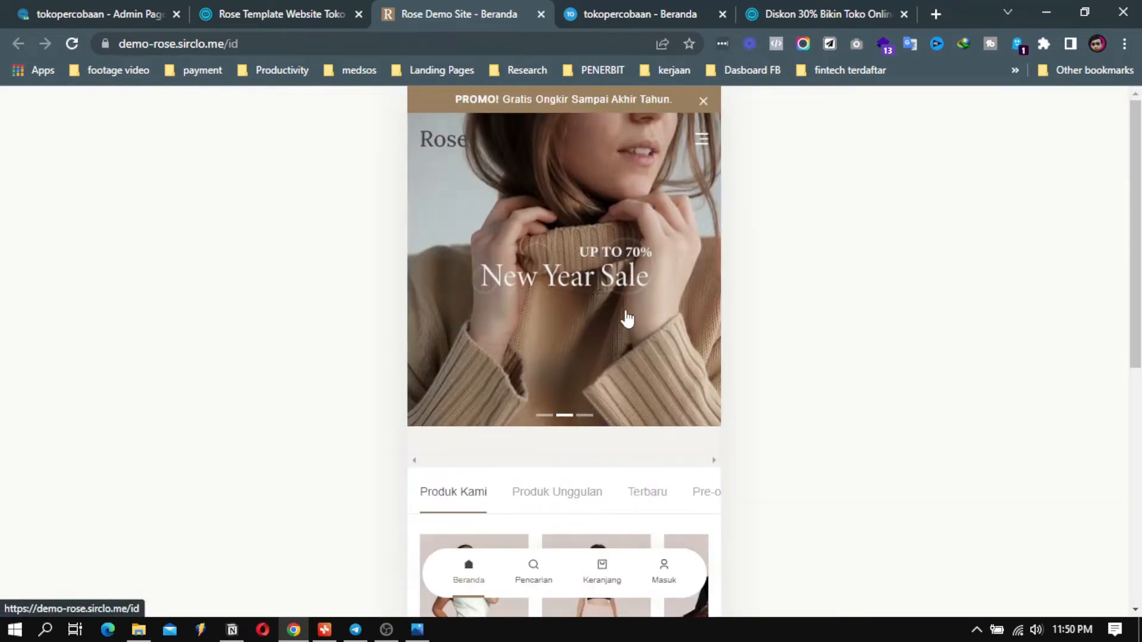
Look through the Rose demo's navigation menu and its Produk Unggulan products on the home page.
{"action": "left_click", "coordinate": [700, 138]}
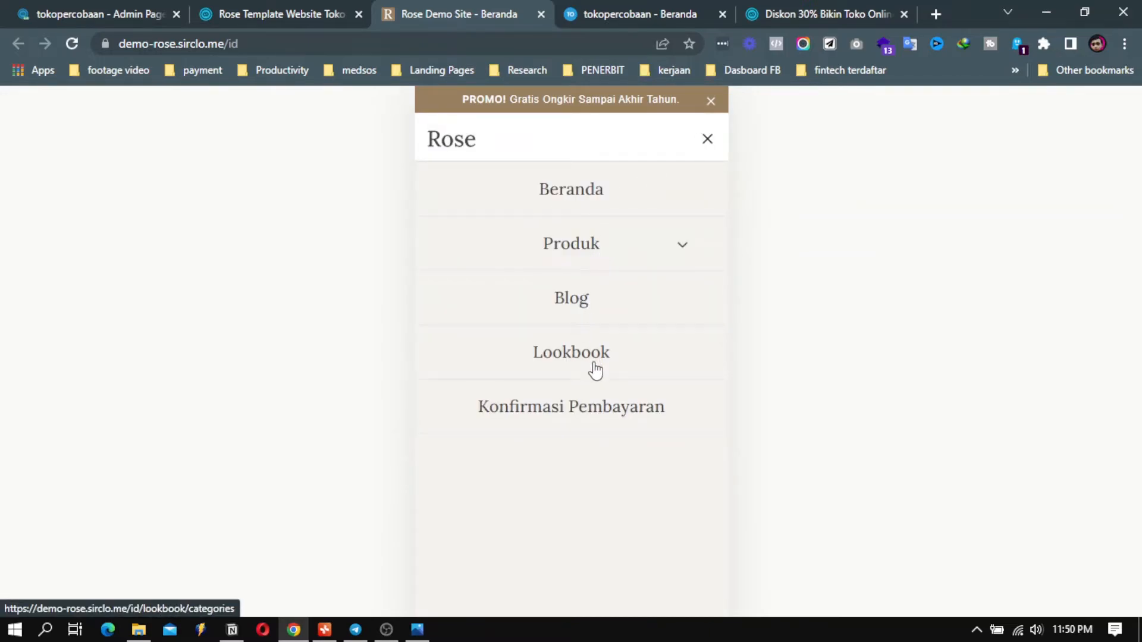
{"action": "left_click", "coordinate": [709, 139]}
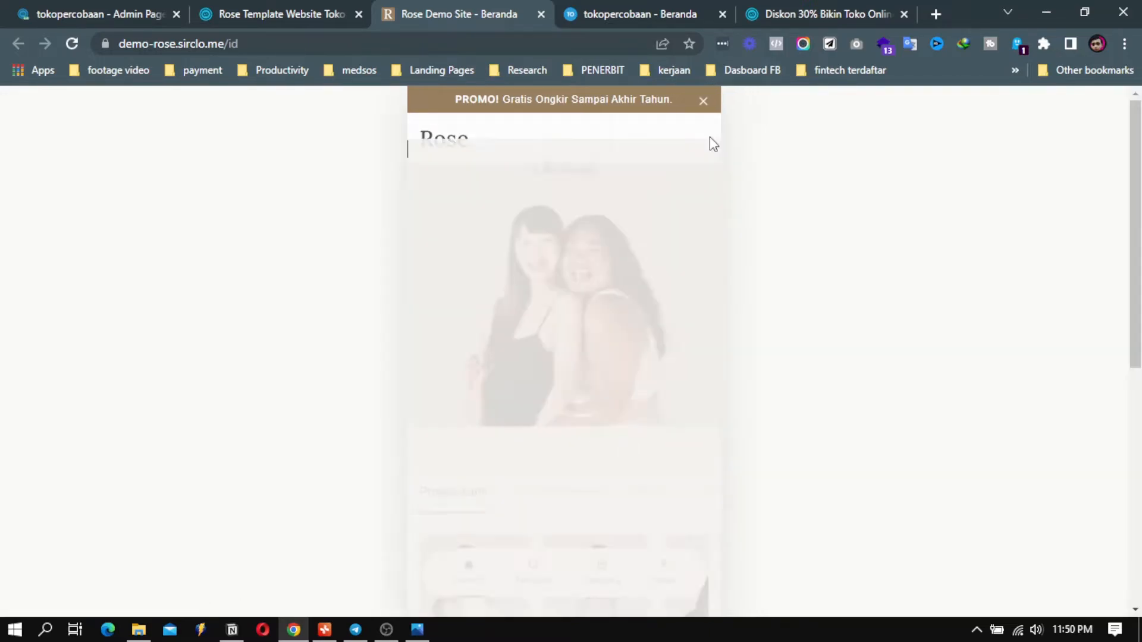
{"action": "scroll", "coordinate": [613, 351], "scroll_direction": "down", "scroll_amount": 4}
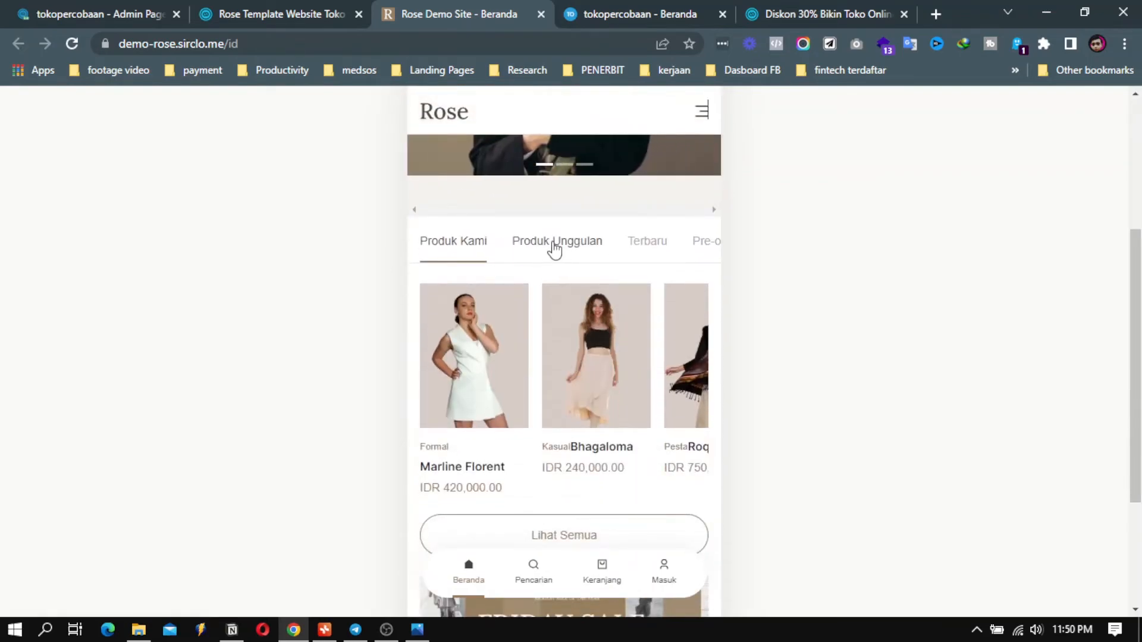
{"action": "left_click", "coordinate": [554, 244]}
{"action": "scroll", "coordinate": [587, 296], "scroll_direction": "down", "scroll_amount": 3}
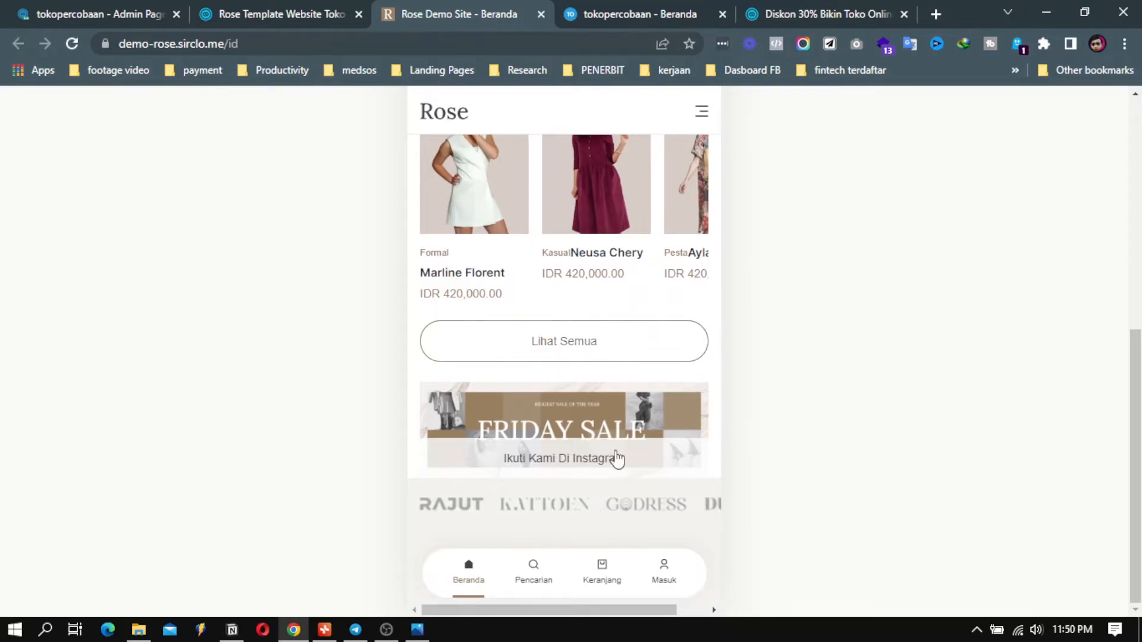
{"action": "scroll", "coordinate": [607, 469], "scroll_direction": "up", "scroll_amount": 6}
{"action": "scroll", "coordinate": [612, 469], "scroll_direction": "down", "scroll_amount": 6}
{"action": "scroll", "coordinate": [610, 470], "scroll_direction": "up", "scroll_amount": 6}
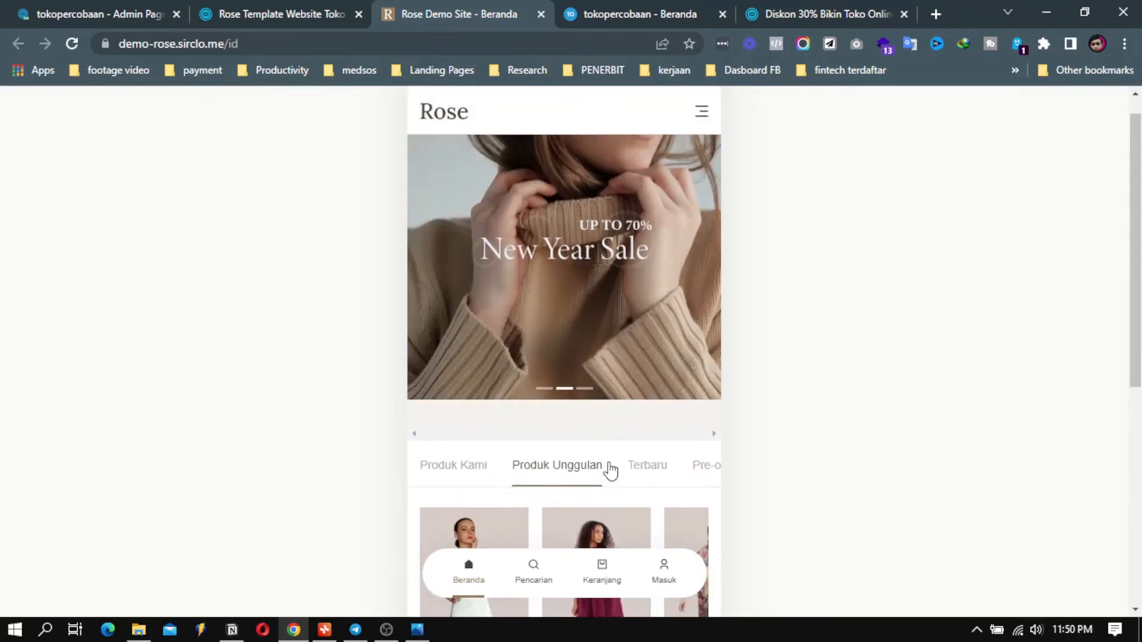
Check the Rose demo's banner slideshow and featured product row, and go back to the admin's Tampilan settings.
{"action": "left_click", "coordinate": [587, 388]}
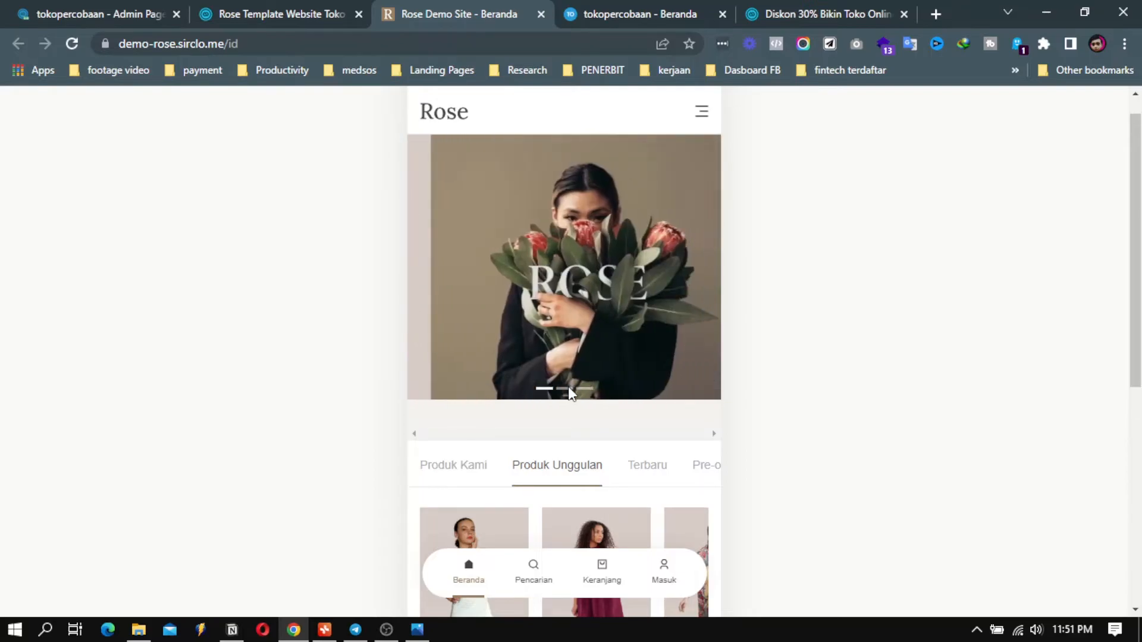
{"action": "scroll", "coordinate": [579, 379], "scroll_direction": "down", "scroll_amount": 3}
{"action": "scroll", "coordinate": [594, 441], "scroll_direction": "up", "scroll_amount": 1}
{"action": "scroll", "coordinate": [594, 441], "scroll_direction": "down", "scroll_amount": 3}
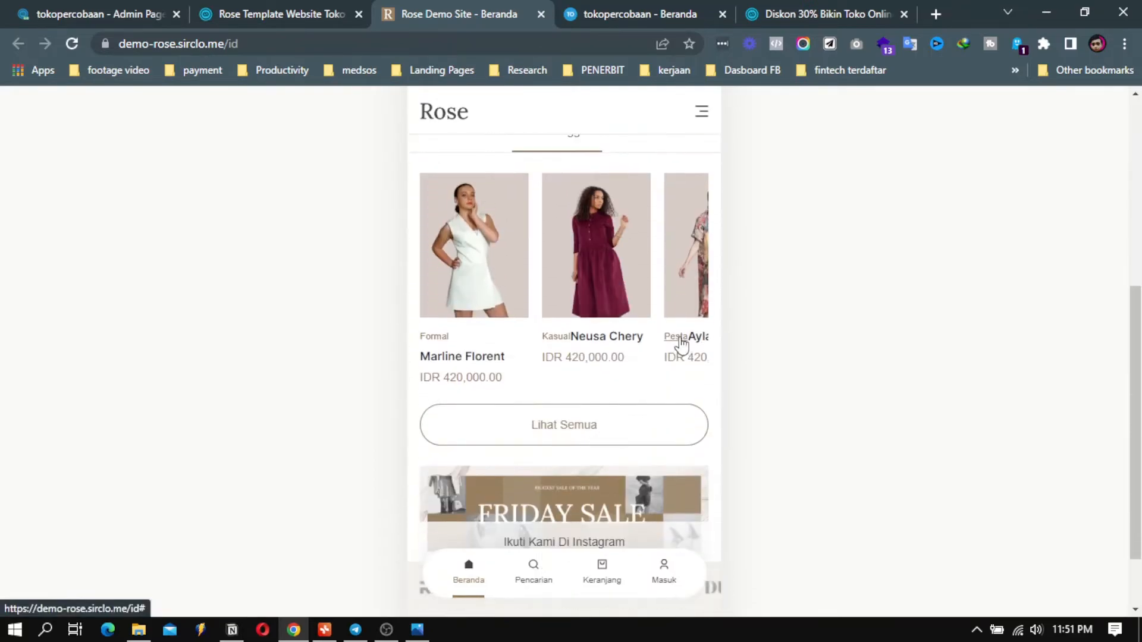
{"action": "scroll", "coordinate": [683, 347], "scroll_direction": "up", "scroll_amount": 3}
{"action": "scroll", "coordinate": [685, 351], "scroll_direction": "down", "scroll_amount": 2}
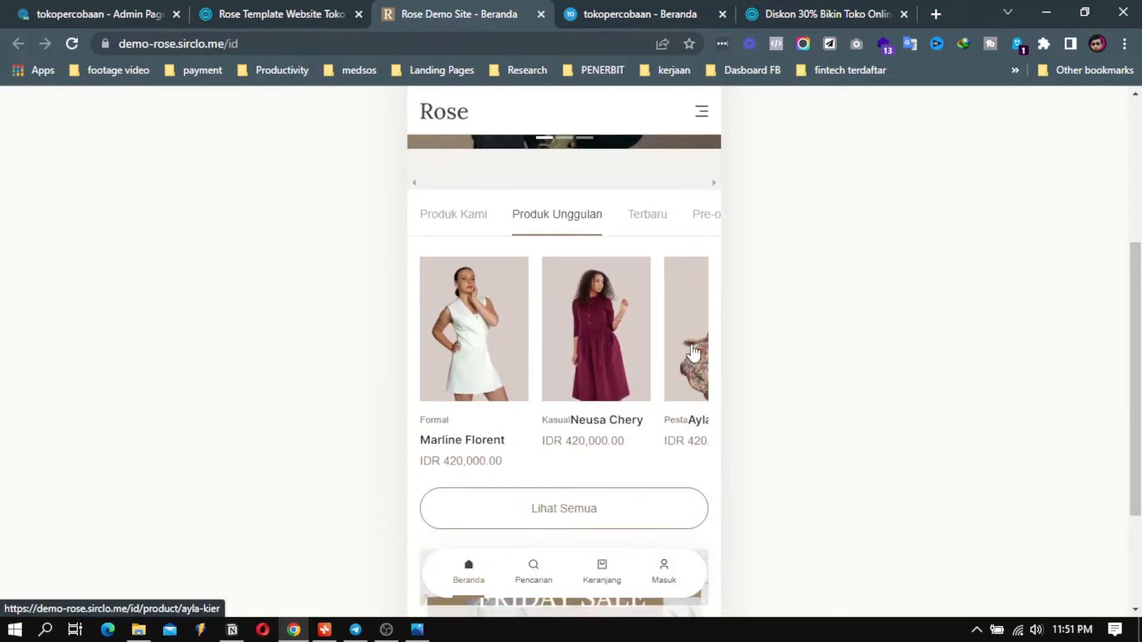
{"action": "key", "text": "ctrl+1"}
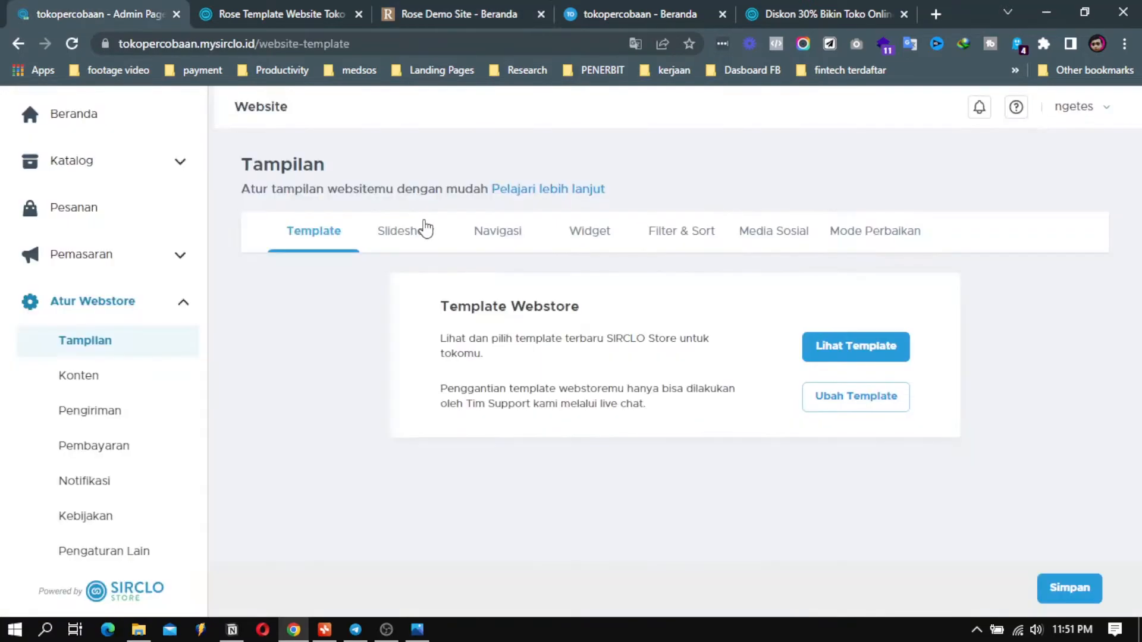
Open the Slideshow appearance settings and compare them with the banner slideshow on the Rose demo site.
{"action": "left_click", "coordinate": [421, 229]}
{"action": "left_click", "coordinate": [284, 5]}
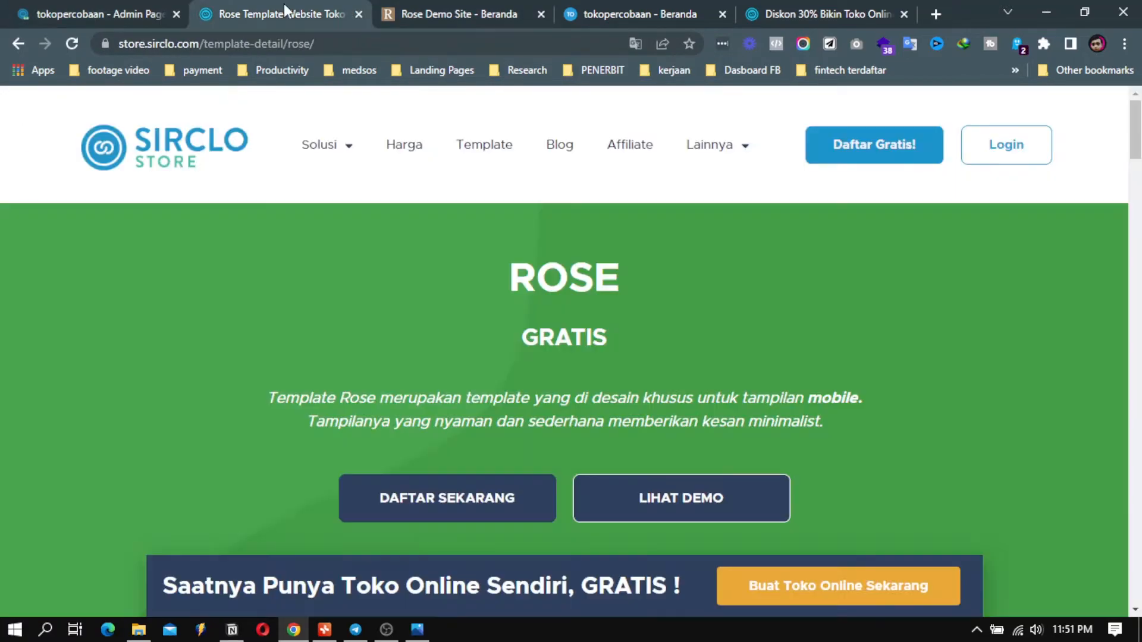
{"action": "left_click", "coordinate": [410, 11]}
{"action": "scroll", "coordinate": [584, 355], "scroll_direction": "up", "scroll_amount": 5}
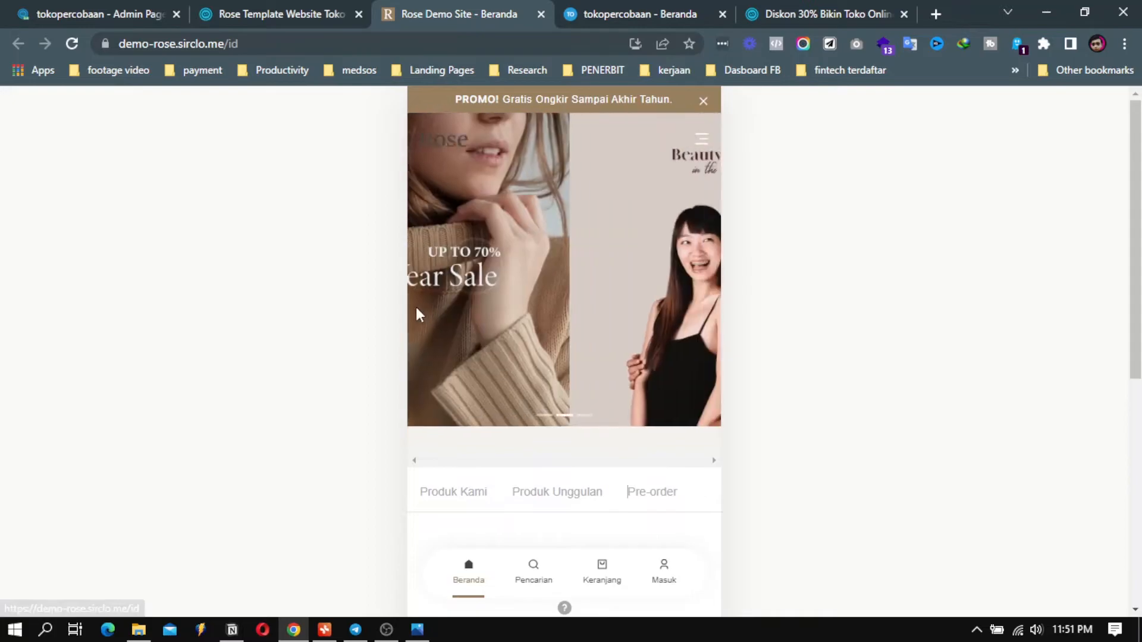
Go back to the admin's Tampilan settings and look through Navigasi, Widget, Filter & Sort, Media Sosial and Mode Perbaikan.
{"action": "left_click", "coordinate": [113, 12]}
{"action": "left_click", "coordinate": [487, 237]}
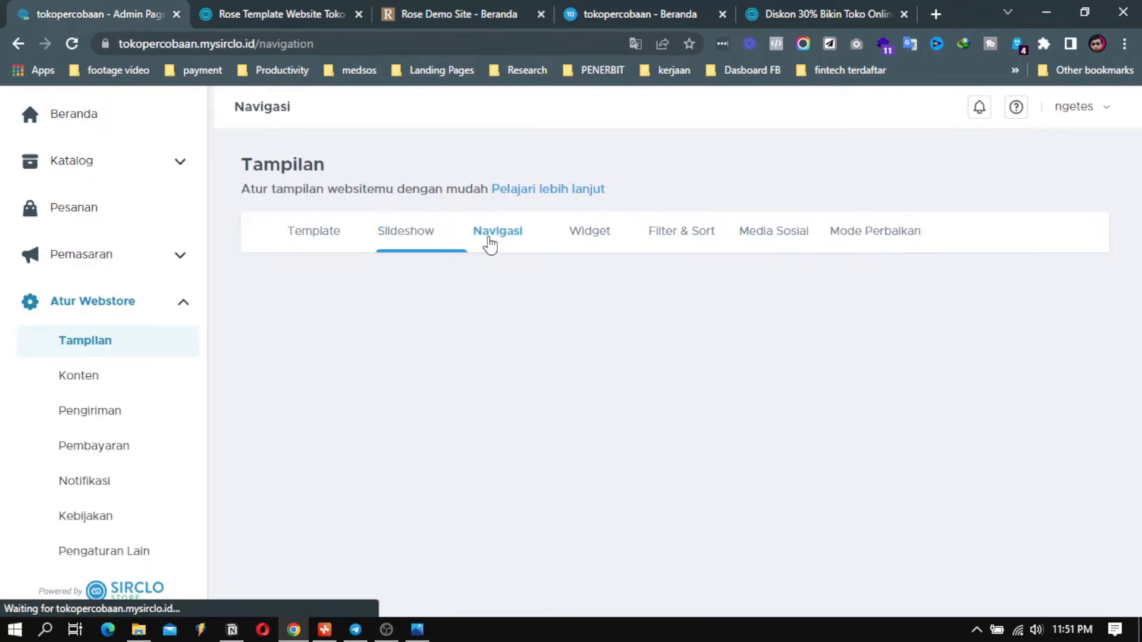
{"action": "left_click", "coordinate": [586, 231]}
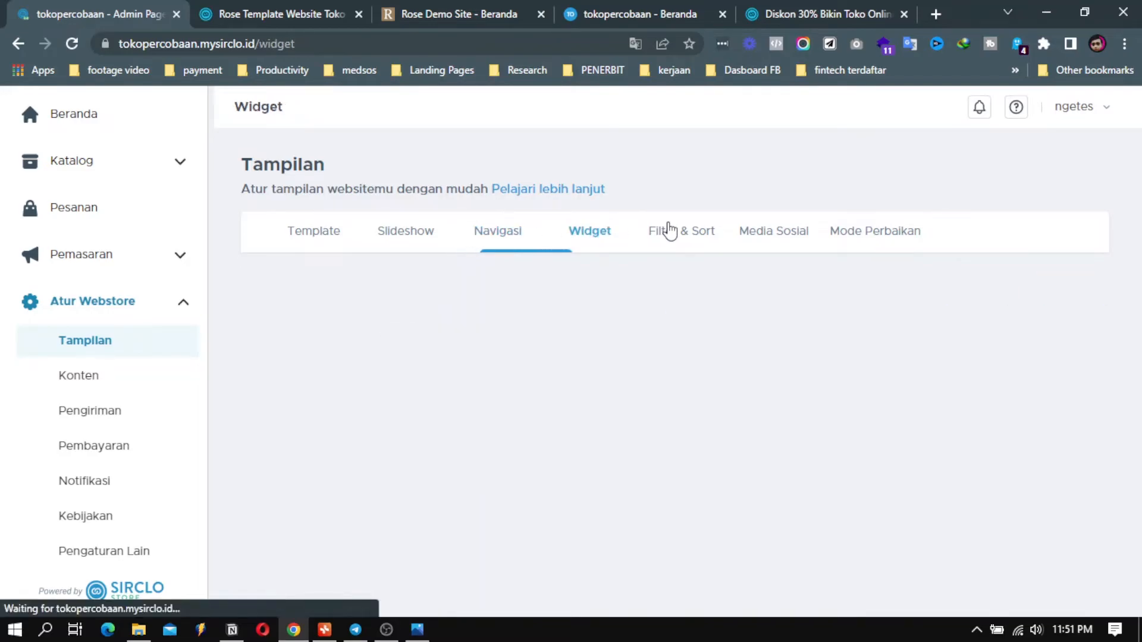
{"action": "left_click", "coordinate": [686, 233]}
{"action": "left_click", "coordinate": [788, 241]}
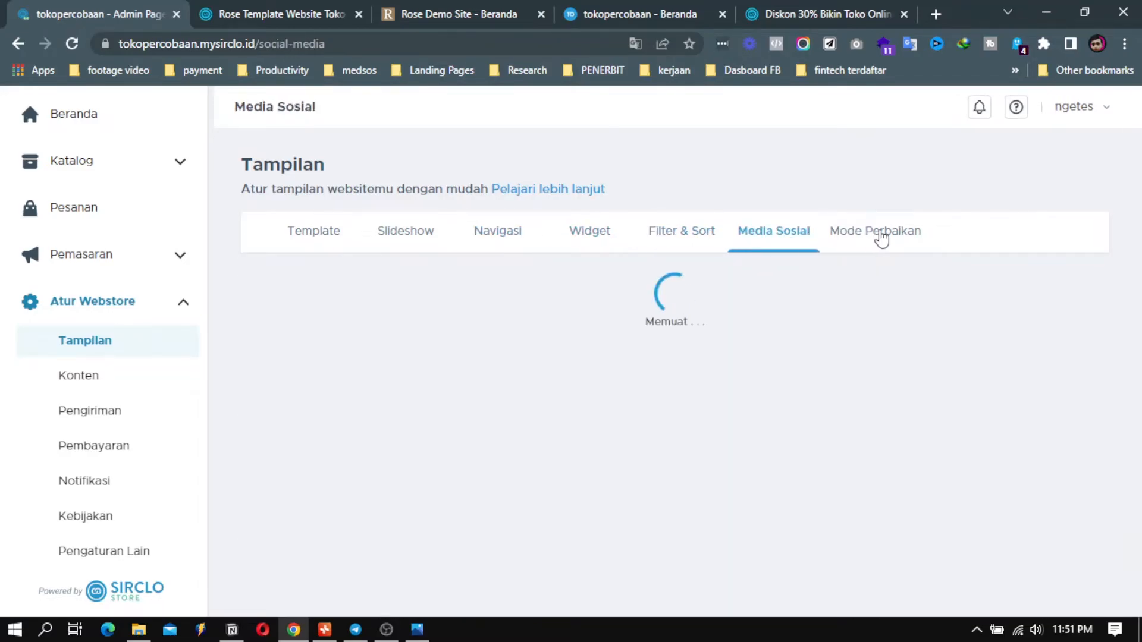
{"action": "left_click", "coordinate": [881, 236]}
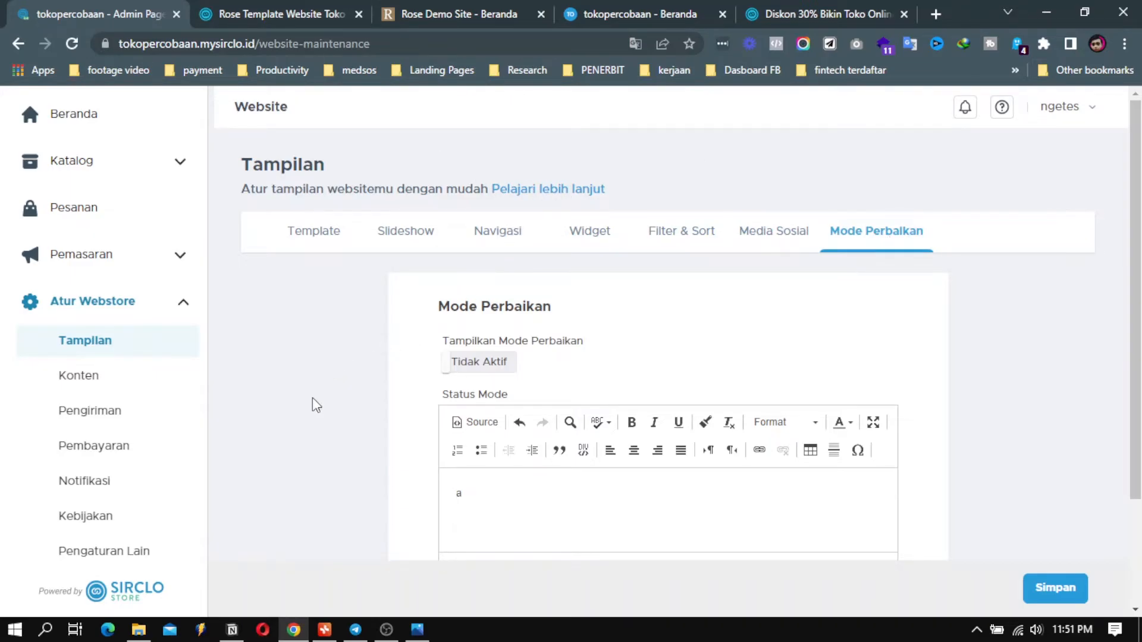
Glance at the Rose demo's home page, and review the article categories in the admin's Konten settings.
{"action": "left_click", "coordinate": [433, 12]}
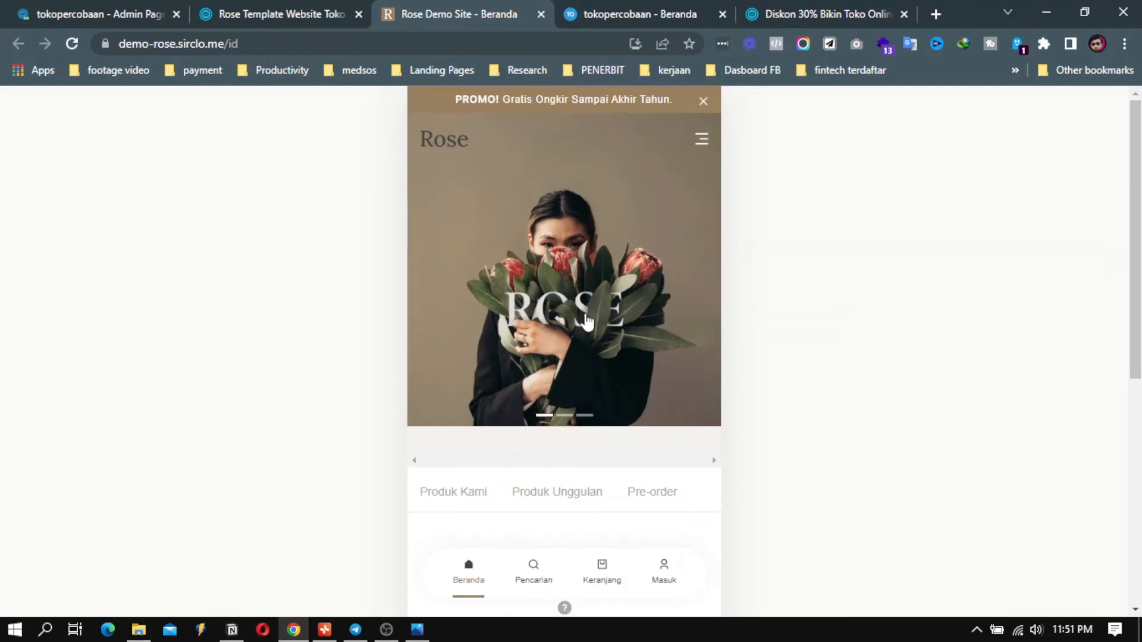
{"action": "left_click", "coordinate": [78, 13]}
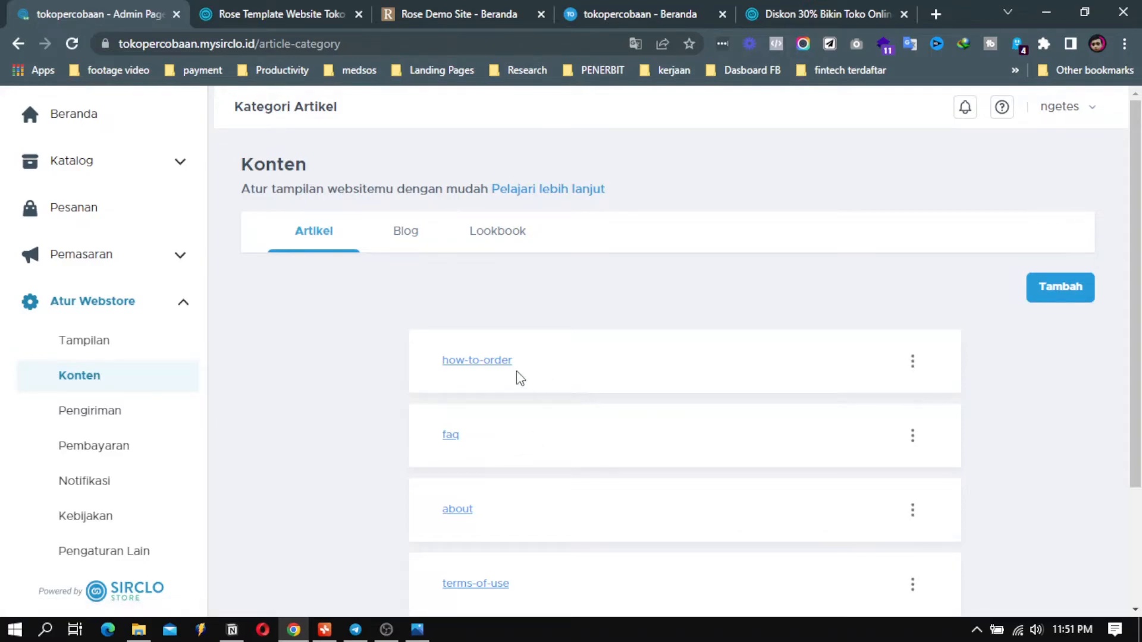
{"action": "scroll", "coordinate": [520, 378], "scroll_direction": "down", "scroll_amount": 3}
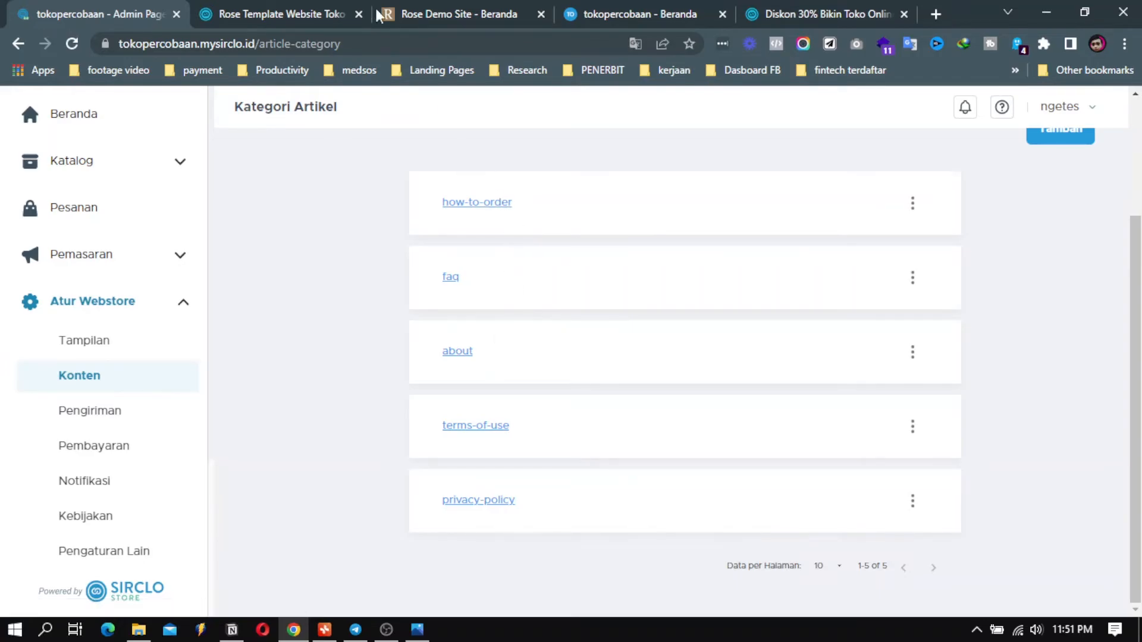
Check the footer links on the tokopercobaan storefront's home page and return to the admin's article categories.
{"action": "left_click", "coordinate": [331, 12]}
{"action": "left_click", "coordinate": [615, 13]}
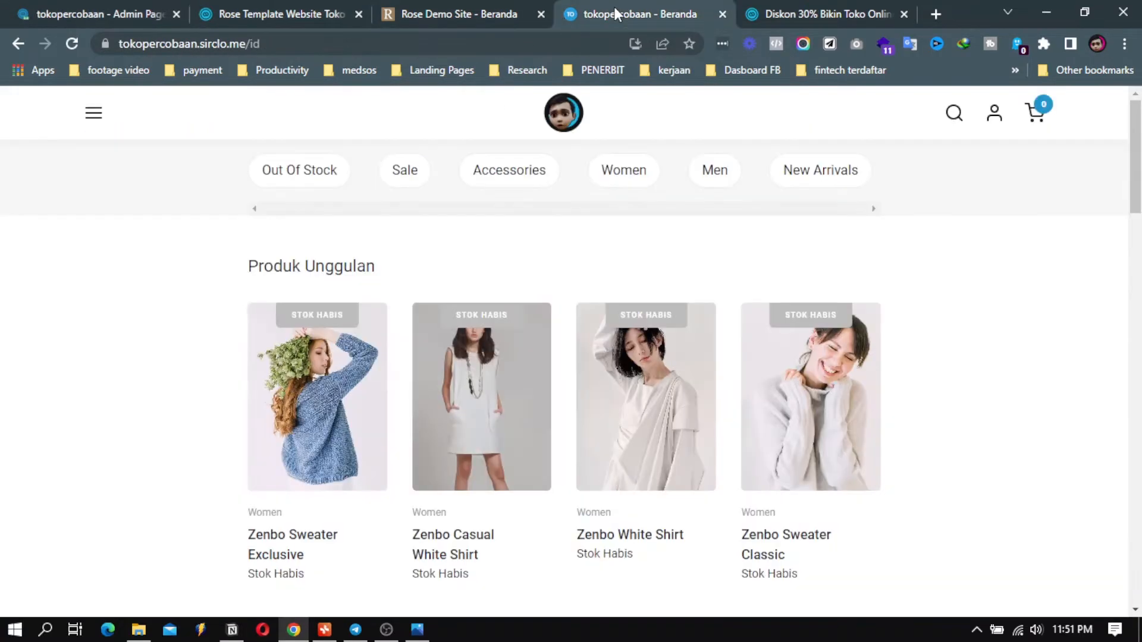
{"action": "scroll", "coordinate": [930, 375], "scroll_direction": "down", "scroll_amount": 15}
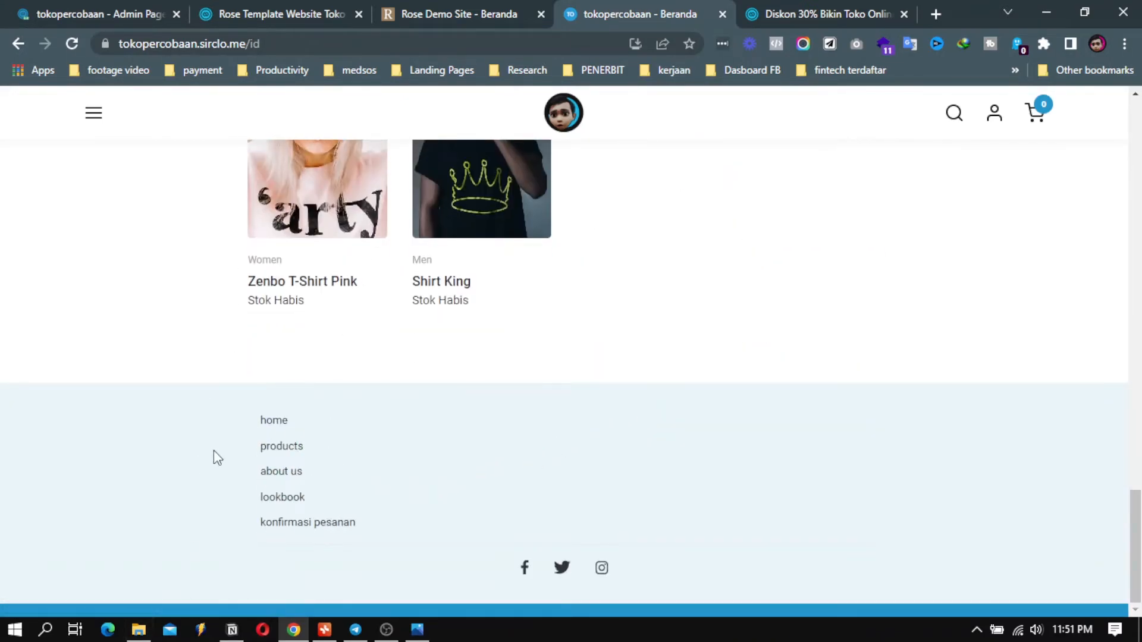
{"action": "left_click", "coordinate": [80, 8]}
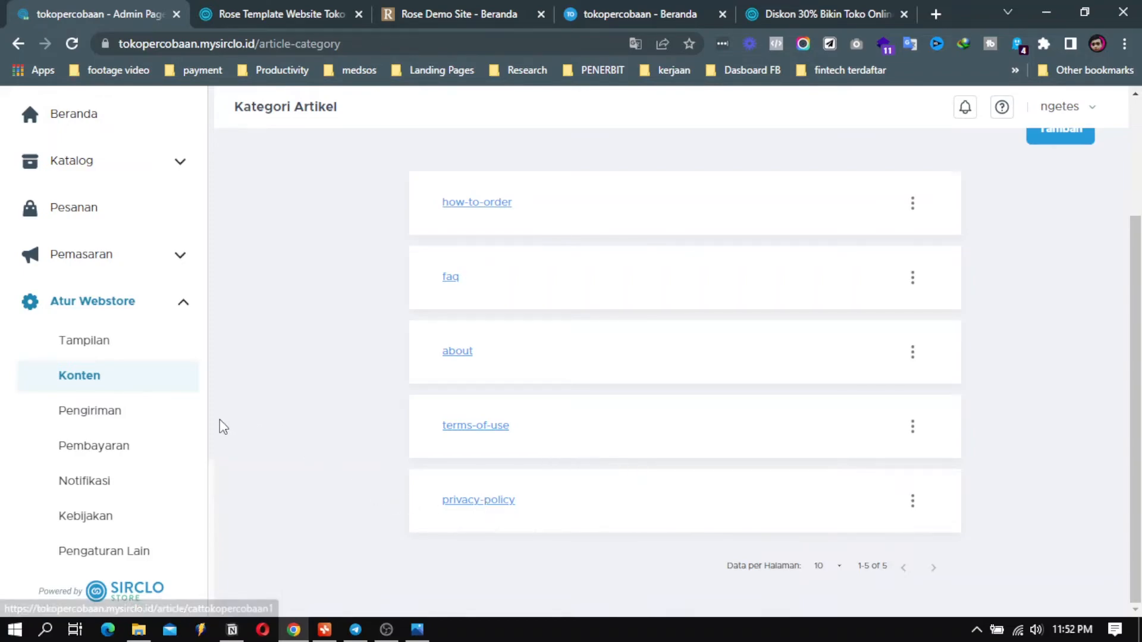
Review the Pengiriman settings, covering the shipping origin, the courier services and their Resi Otomatis options.
{"action": "left_click", "coordinate": [119, 417]}
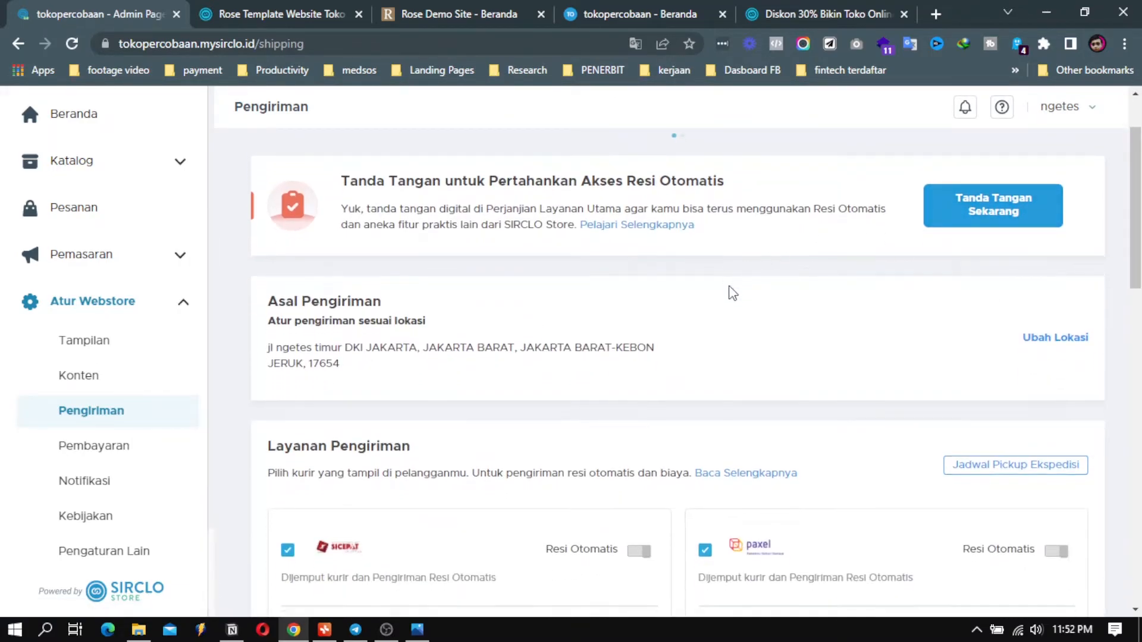
{"action": "scroll", "coordinate": [732, 291], "scroll_direction": "down", "scroll_amount": 1}
{"action": "scroll", "coordinate": [733, 295], "scroll_direction": "down", "scroll_amount": 1}
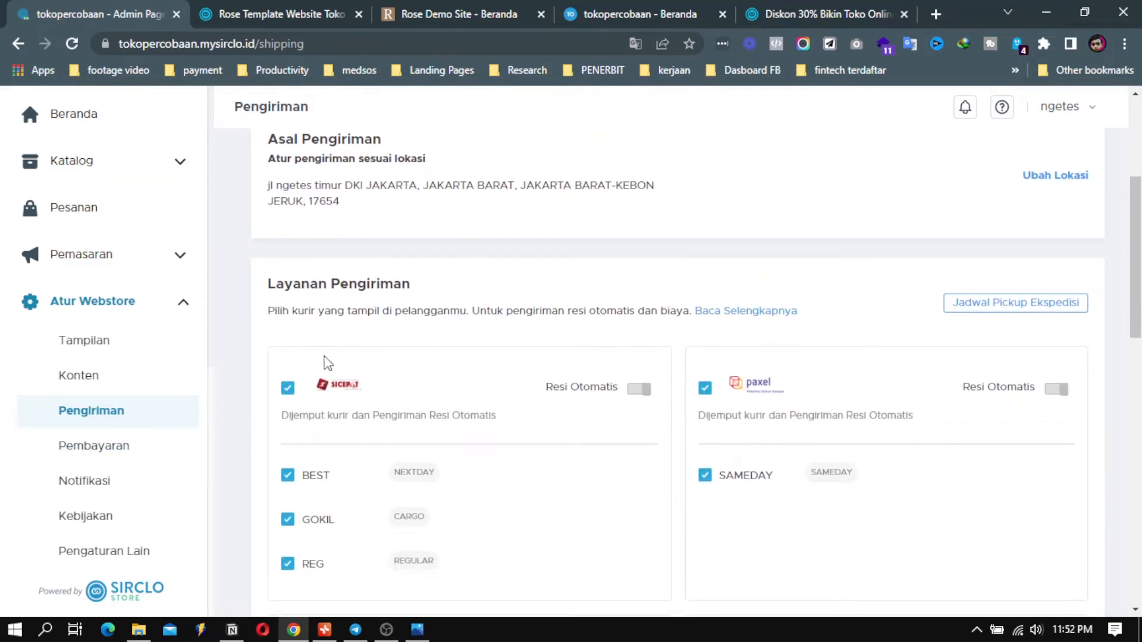
{"action": "scroll", "coordinate": [465, 383], "scroll_direction": "down", "scroll_amount": 2}
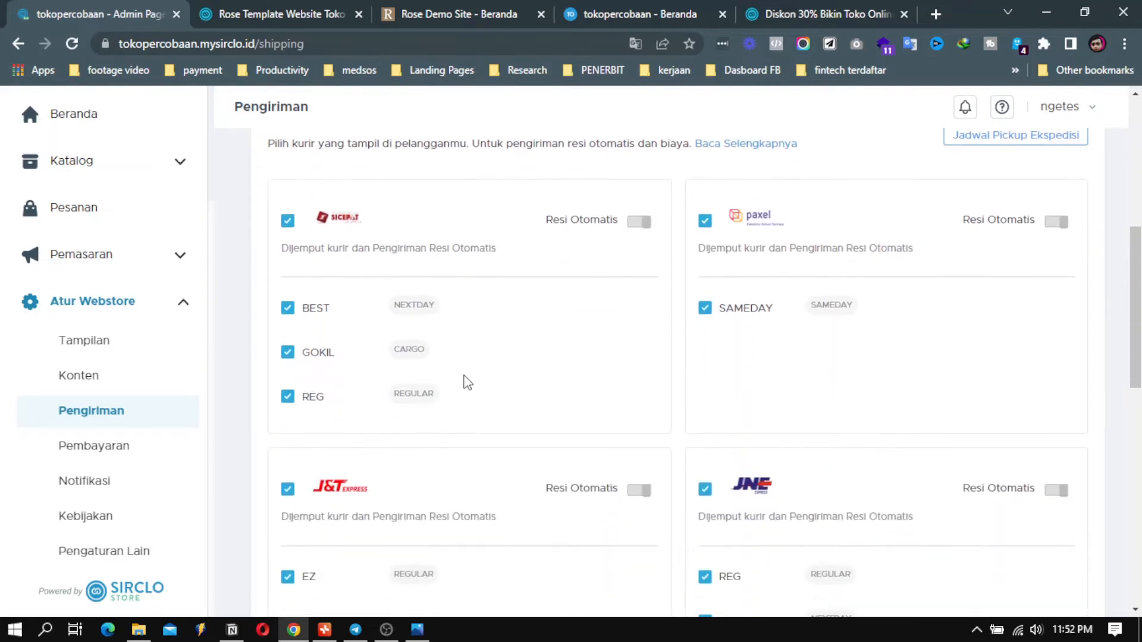
{"action": "scroll", "coordinate": [491, 474], "scroll_direction": "down", "scroll_amount": 8}
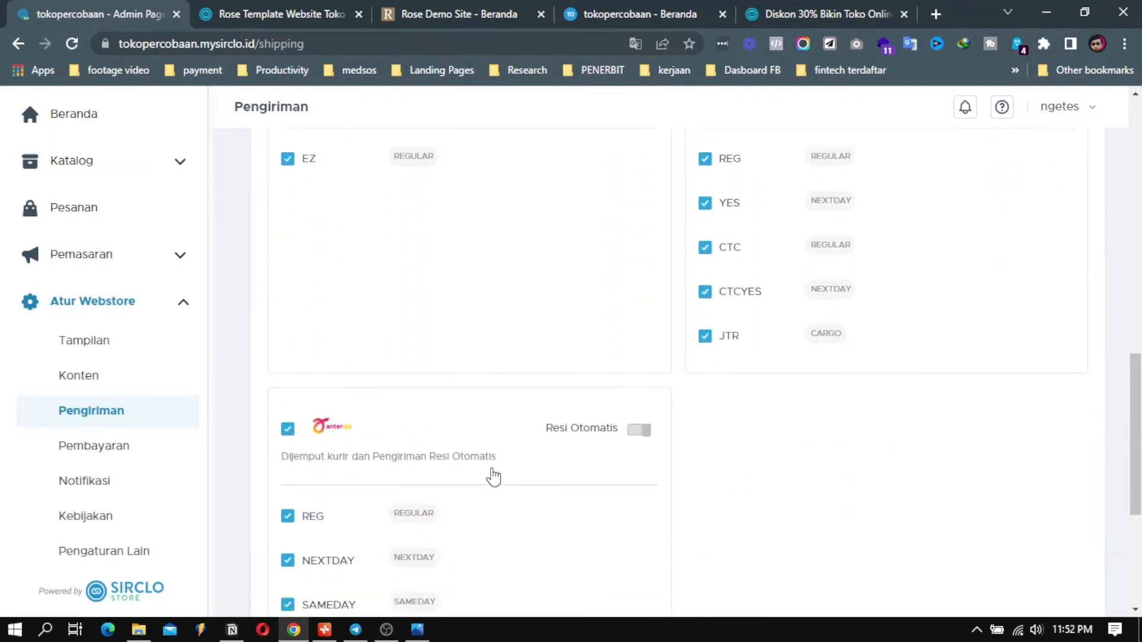
{"action": "scroll", "coordinate": [675, 420], "scroll_direction": "up", "scroll_amount": 15}
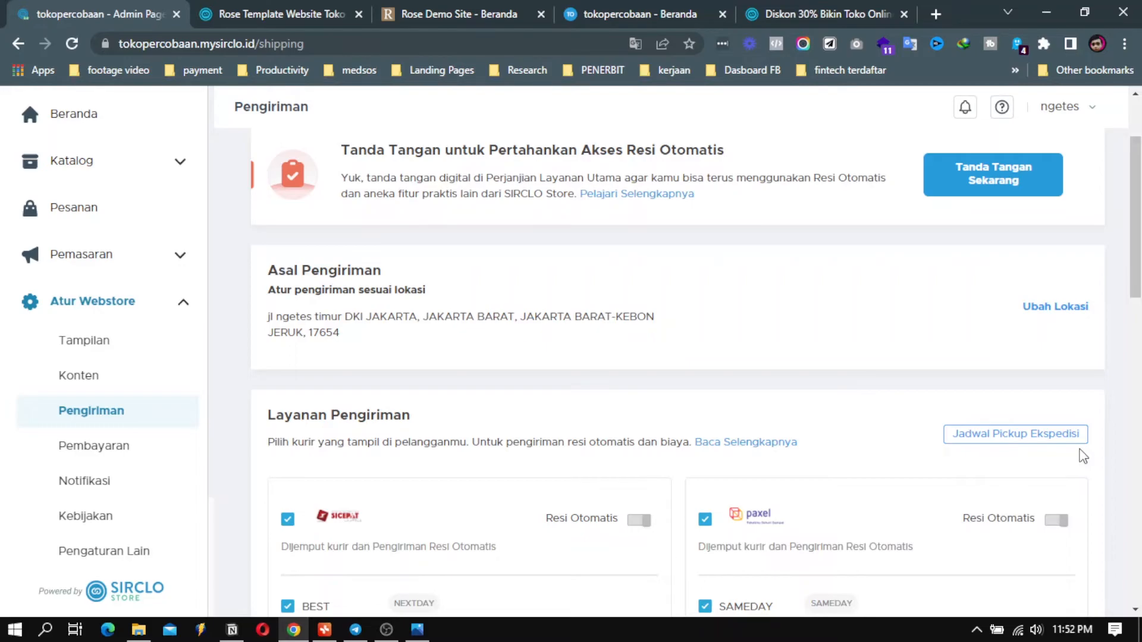
{"action": "scroll", "coordinate": [683, 413], "scroll_direction": "down", "scroll_amount": 5}
Open the Pembayaran settings, review the Payment and logistik branches in the SIRCLO mind map, and return to the browser.
{"action": "left_click", "coordinate": [132, 448]}
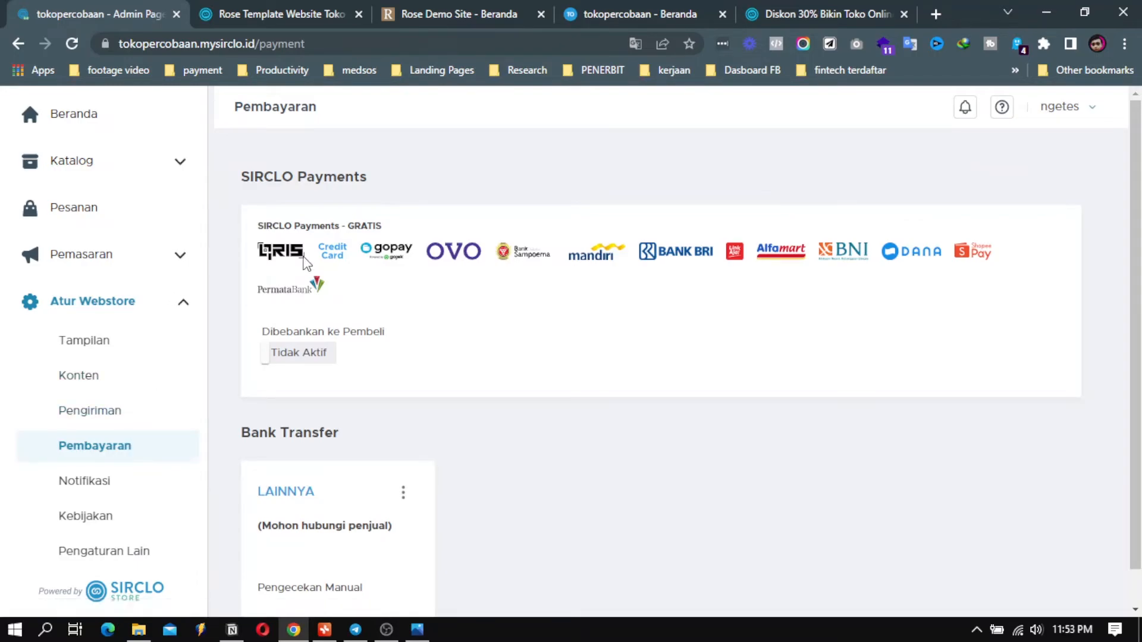
{"action": "left_click", "coordinate": [324, 629]}
{"action": "scroll", "coordinate": [615, 367], "scroll_direction": "up", "scroll_amount": 5}
{"action": "scroll", "coordinate": [582, 343], "scroll_direction": "down", "scroll_amount": 5}
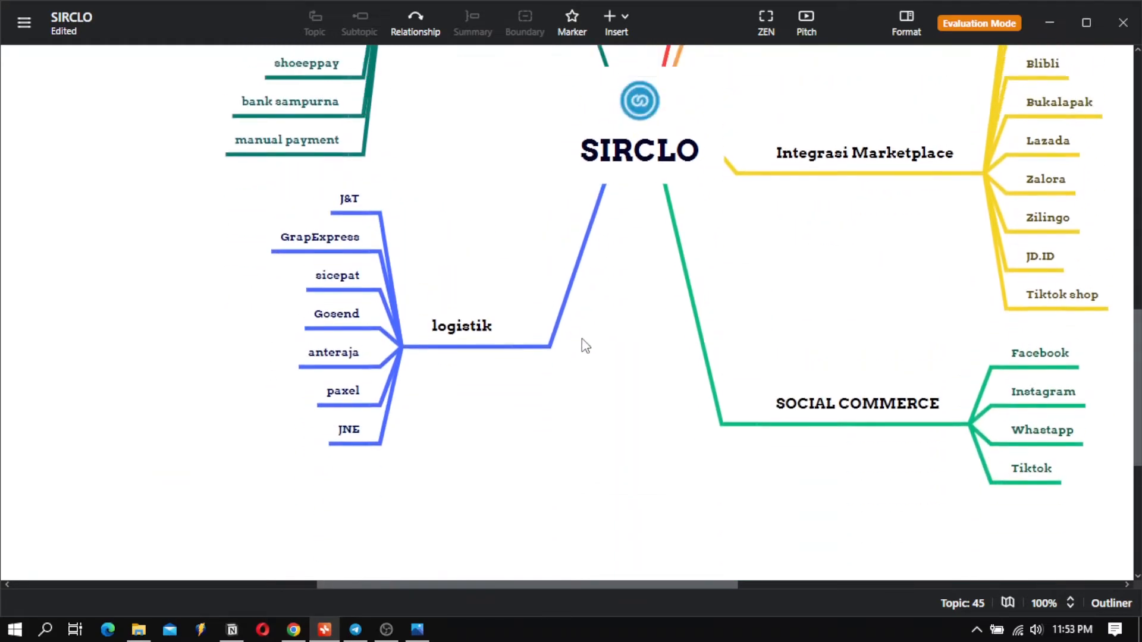
{"action": "scroll", "coordinate": [497, 247], "scroll_direction": "up", "scroll_amount": 7}
{"action": "scroll", "coordinate": [430, 320], "scroll_direction": "up", "scroll_amount": 3}
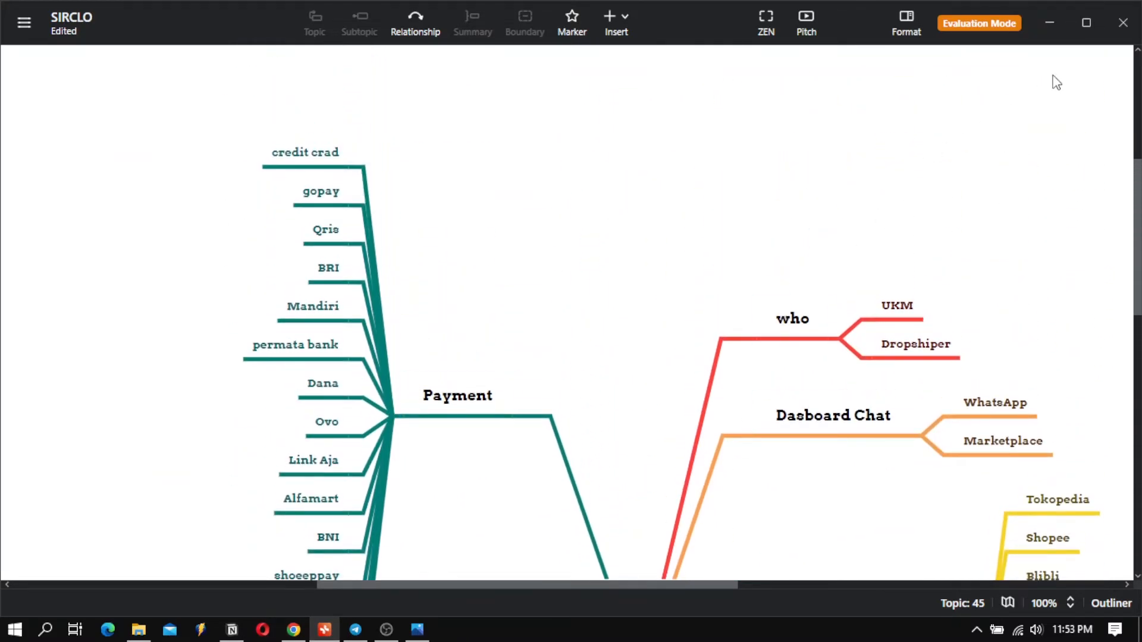
{"action": "left_click", "coordinate": [294, 631]}
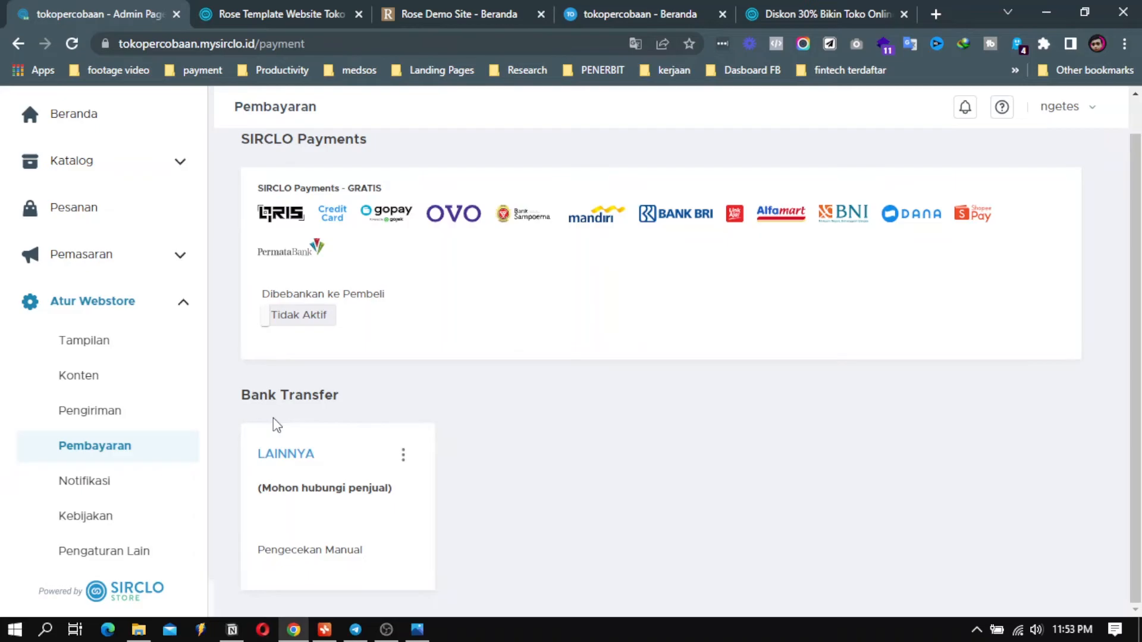
Open the Notifikasi settings and read through the list of notification triggers and their Email and WhatsApp availability.
{"action": "left_click", "coordinate": [113, 487]}
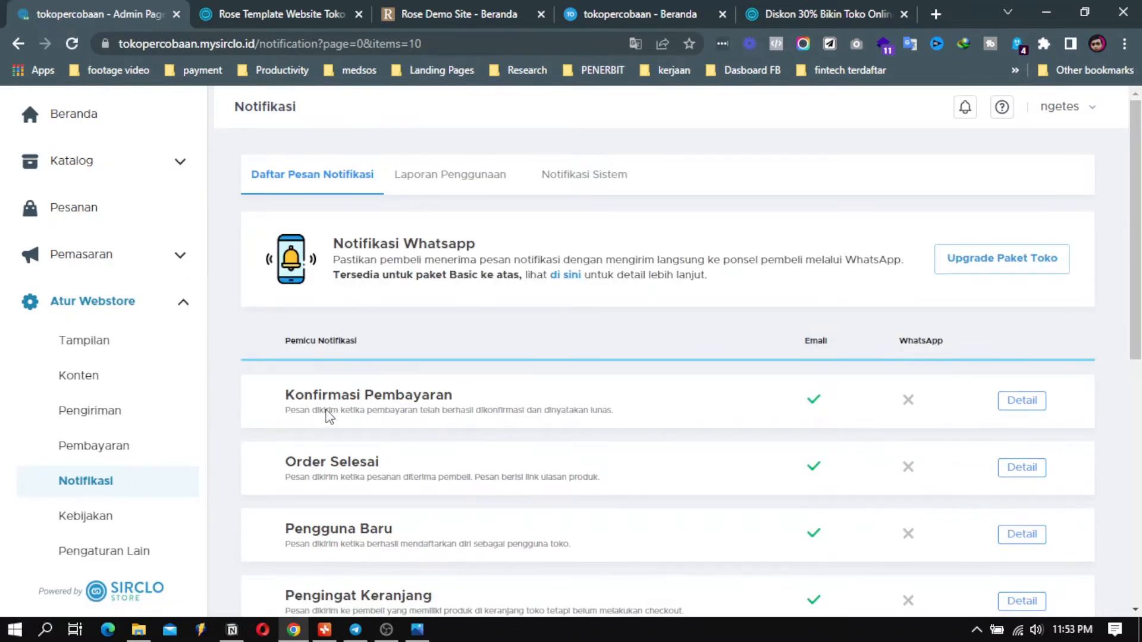
{"action": "scroll", "coordinate": [387, 398], "scroll_direction": "down", "scroll_amount": 1}
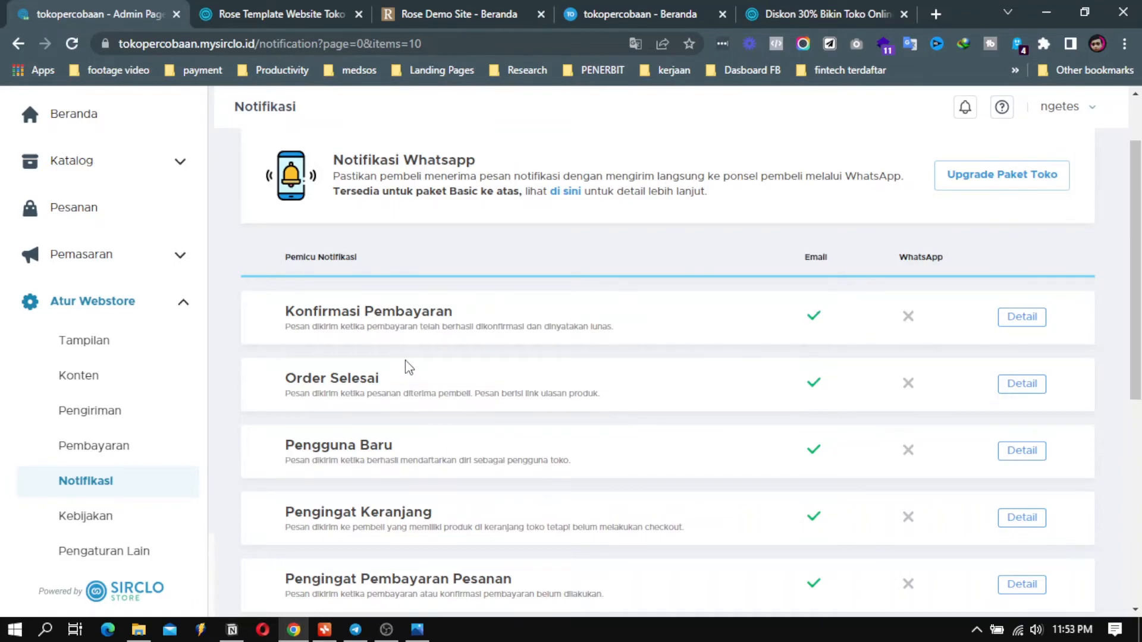
{"action": "scroll", "coordinate": [434, 374], "scroll_direction": "down", "scroll_amount": 1}
{"action": "scroll", "coordinate": [434, 373], "scroll_direction": "down", "scroll_amount": 2}
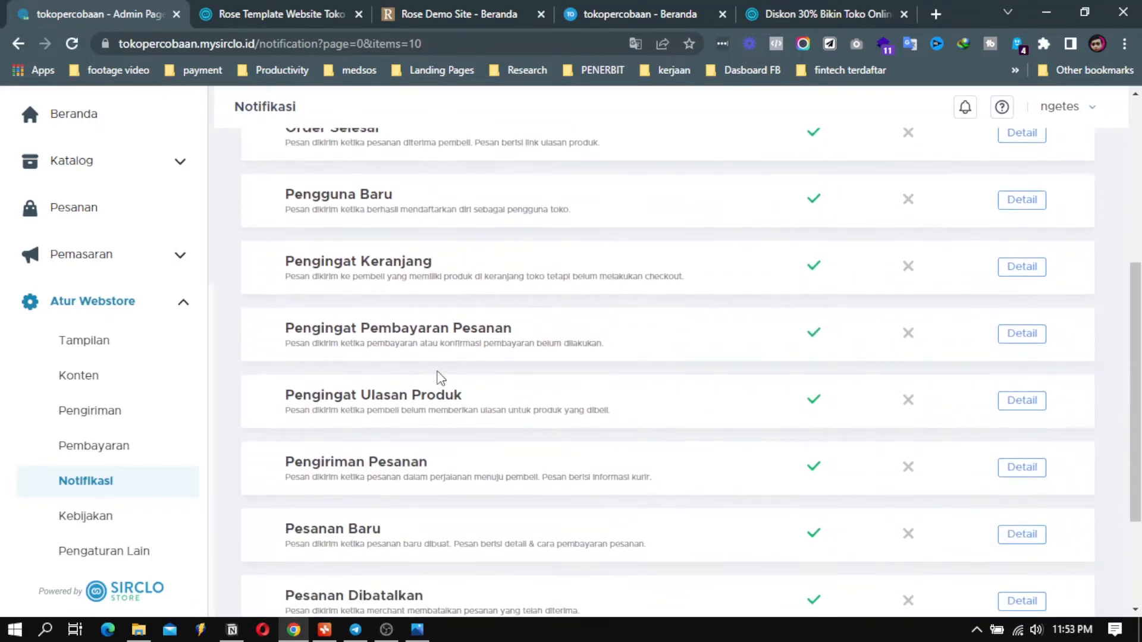
{"action": "scroll", "coordinate": [440, 377], "scroll_direction": "down", "scroll_amount": 3}
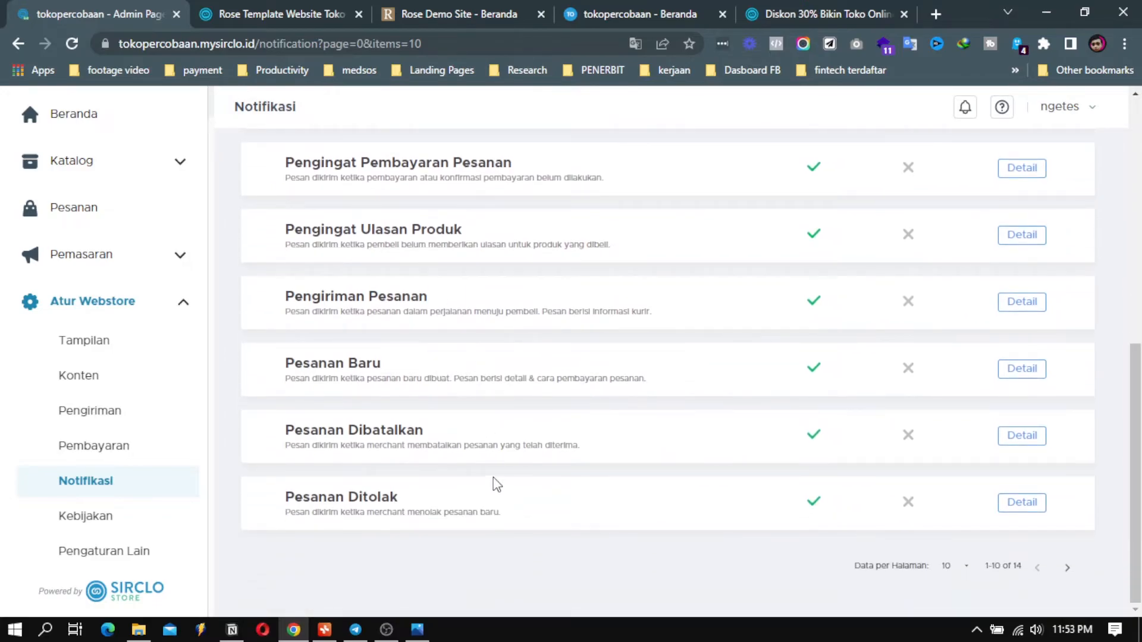
Open the Kebijakan settings and look through the Kebijakan Privasi, Syarat Dan Ketentuan and Pengembalian Barang policies.
{"action": "left_click", "coordinate": [88, 525]}
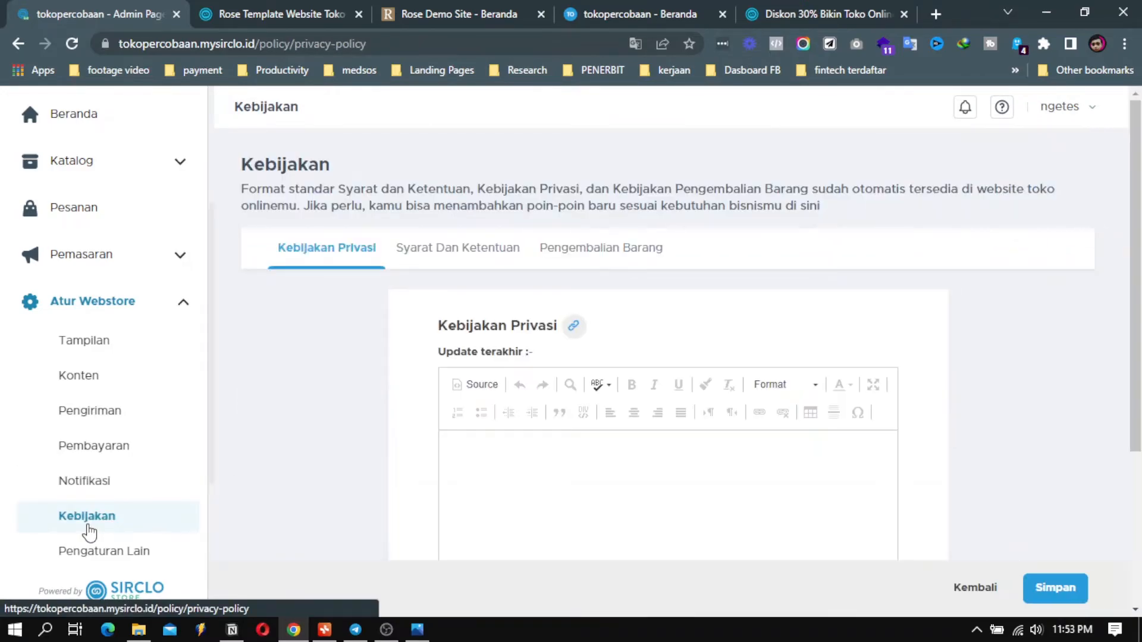
{"action": "scroll", "coordinate": [594, 416], "scroll_direction": "down", "scroll_amount": 3}
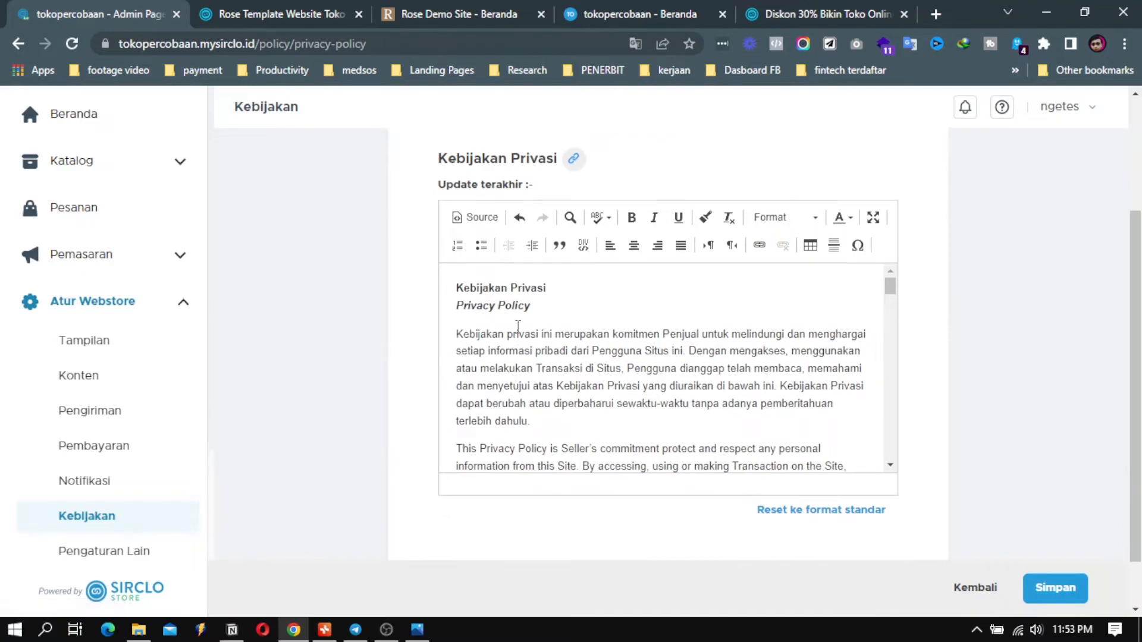
{"action": "scroll", "coordinate": [551, 308], "scroll_direction": "up", "scroll_amount": 3}
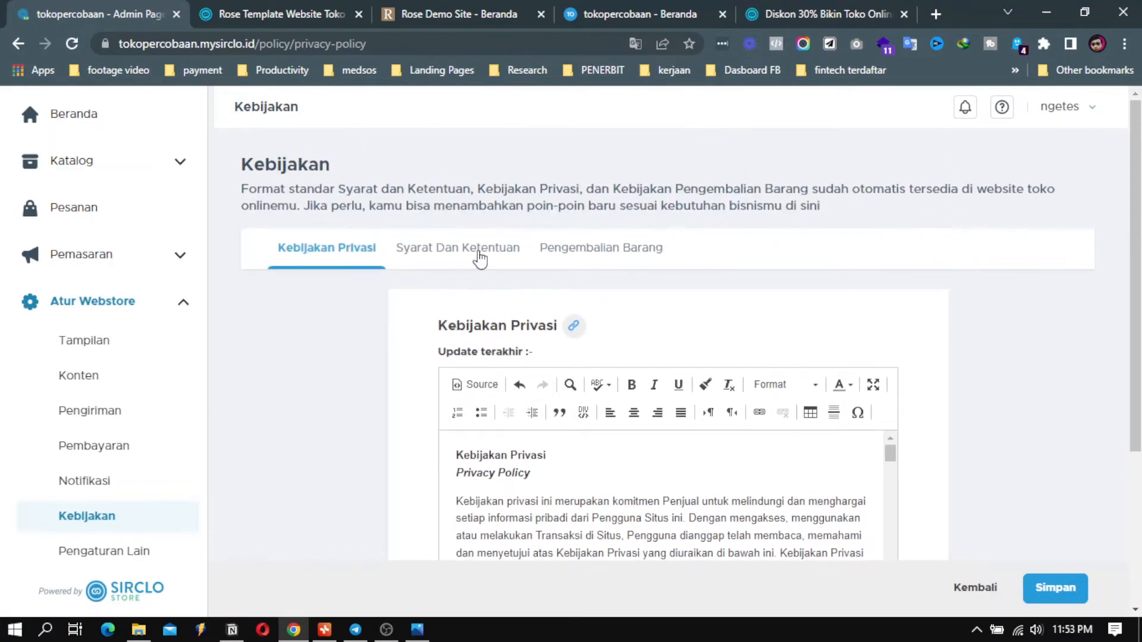
{"action": "left_click", "coordinate": [479, 257]}
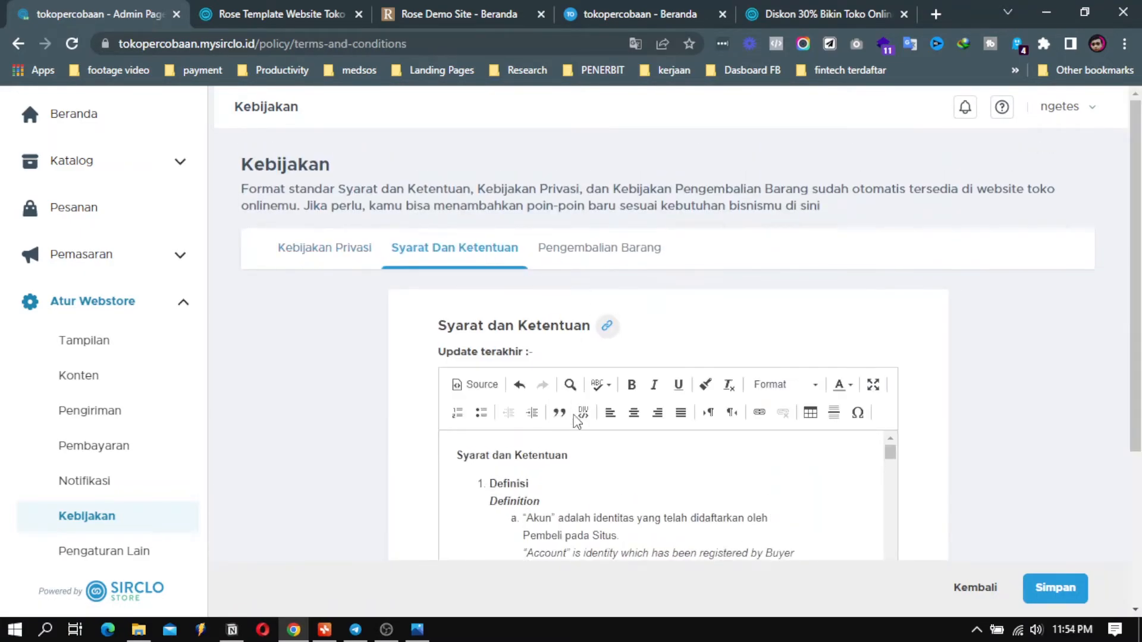
{"action": "scroll", "coordinate": [571, 476], "scroll_direction": "down", "scroll_amount": 3}
{"action": "scroll", "coordinate": [571, 480], "scroll_direction": "up", "scroll_amount": 3}
{"action": "left_click", "coordinate": [611, 256]}
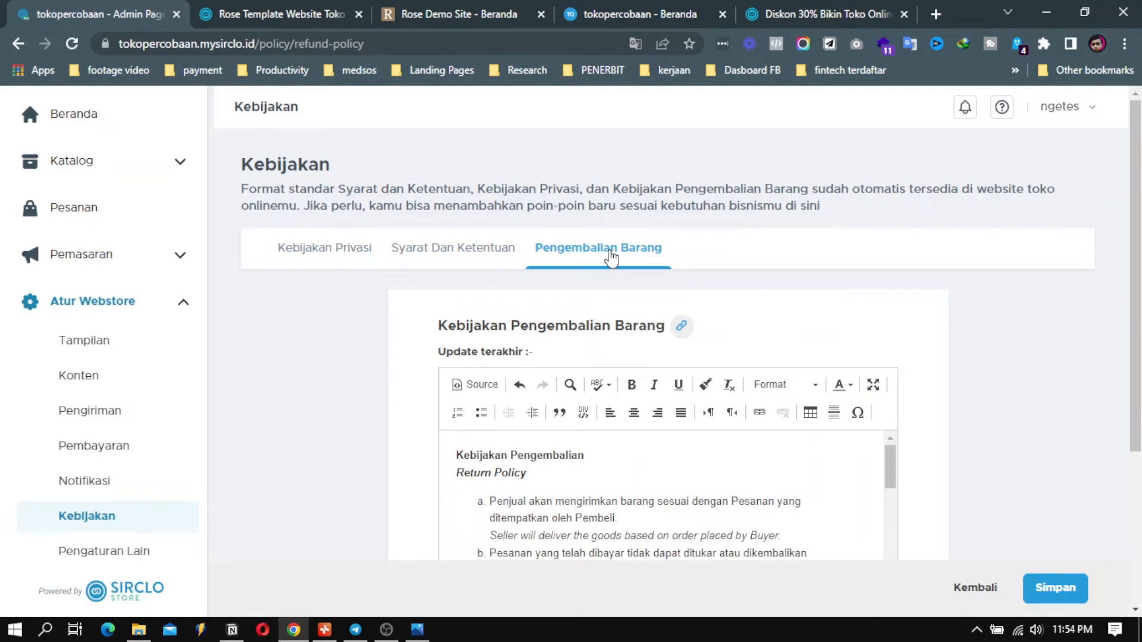
Switch to the SIRCLO mind map, examine its Integrasi Marketplace and Dasboard Chat branches, and return to the browser.
{"action": "left_click", "coordinate": [324, 630]}
{"action": "scroll", "coordinate": [721, 360], "scroll_direction": "down", "scroll_amount": 8}
{"action": "scroll", "coordinate": [971, 377], "scroll_direction": "up", "scroll_amount": 3}
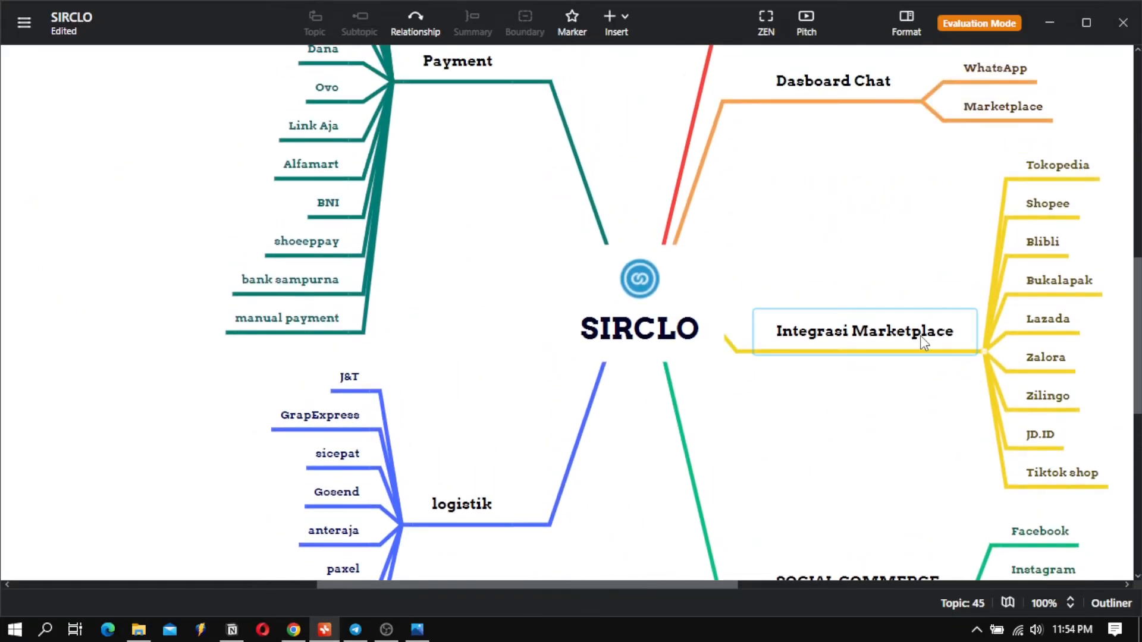
{"action": "scroll", "coordinate": [943, 252], "scroll_direction": "up", "scroll_amount": 1}
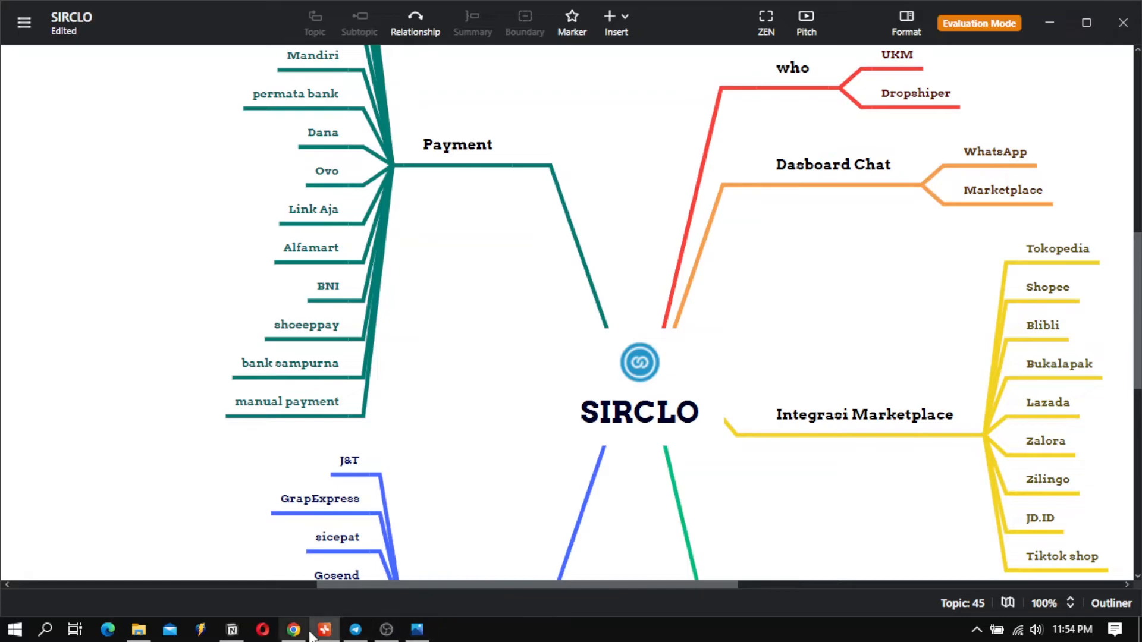
{"action": "mouse_move", "coordinate": [306, 634]}
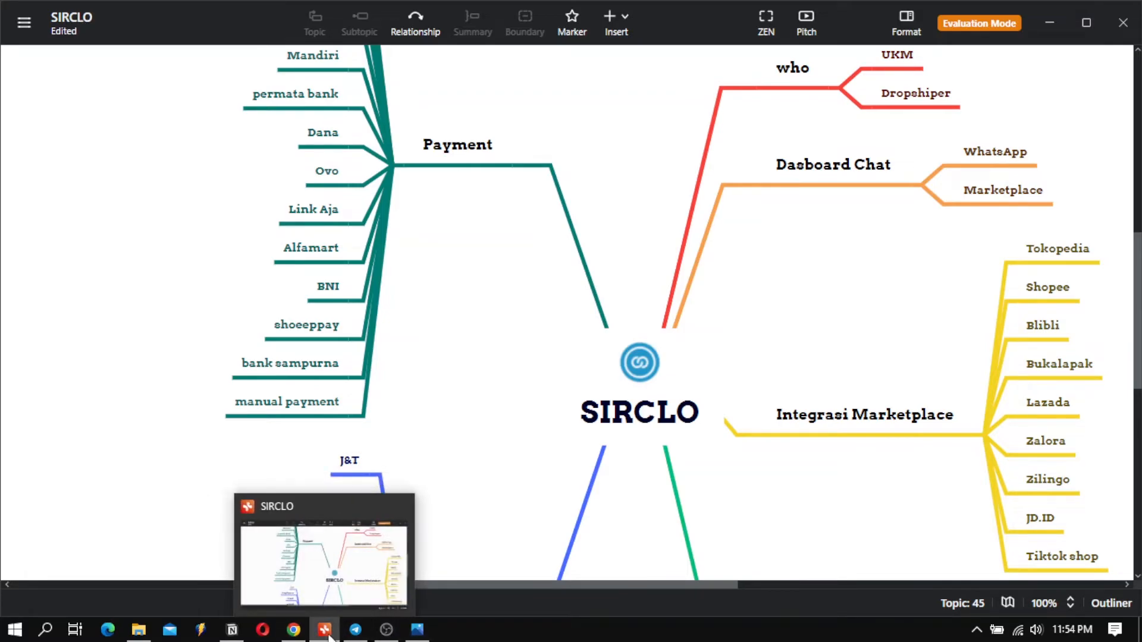
{"action": "left_click", "coordinate": [294, 631]}
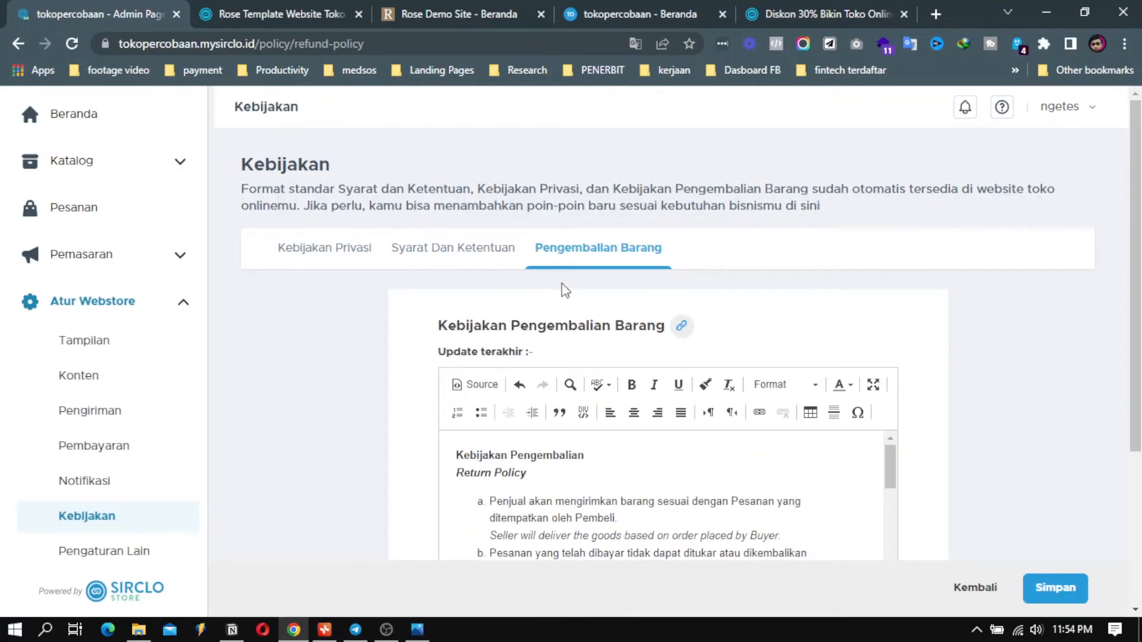
Skim the standard return policy text in the Pengembalian Barang editor.
{"action": "scroll", "coordinate": [565, 369], "scroll_direction": "down", "scroll_amount": 3}
{"action": "scroll", "coordinate": [697, 323], "scroll_direction": "up", "scroll_amount": 3}
{"action": "scroll", "coordinate": [699, 330], "scroll_direction": "down", "scroll_amount": 1}
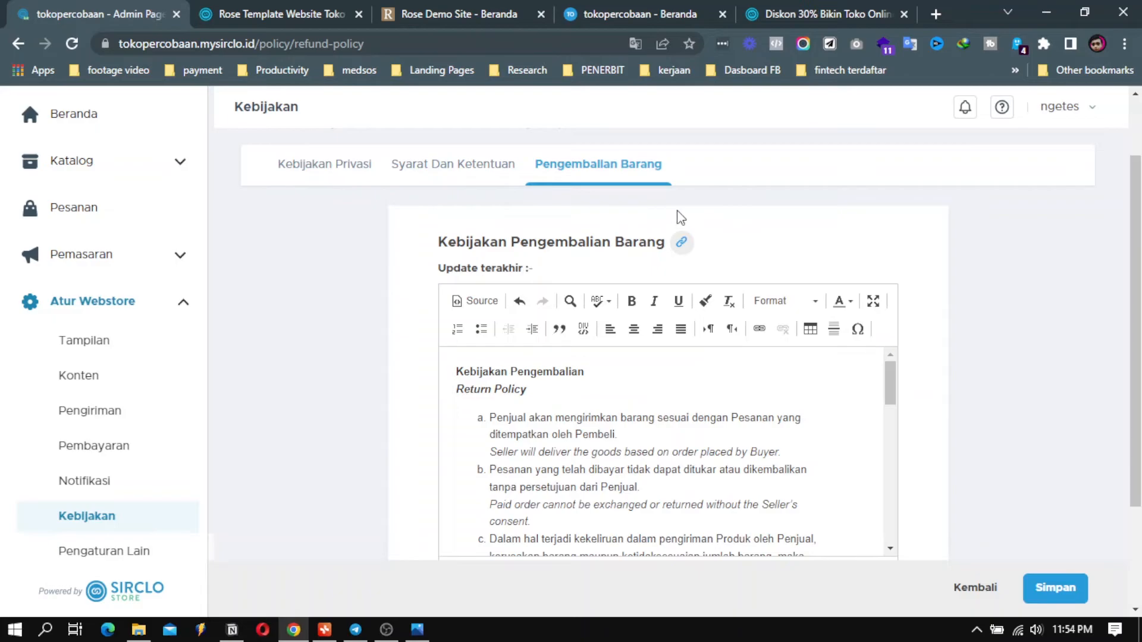
Open the Pengaturan Lain settings and look through the Email & WhatsApp Notifikasi, Bahasa Toko, Privy and Pengaturan Checkout sections.
{"action": "scroll", "coordinate": [681, 217], "scroll_direction": "down", "scroll_amount": 3}
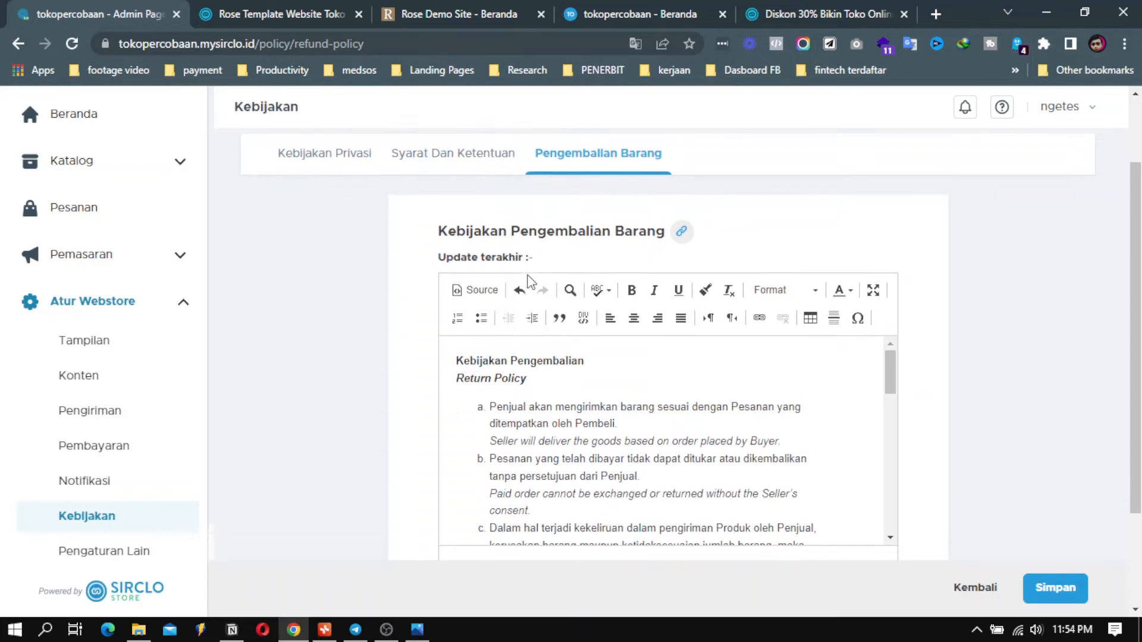
{"action": "scroll", "coordinate": [115, 387], "scroll_direction": "down", "scroll_amount": 3}
{"action": "left_click", "coordinate": [115, 388]}
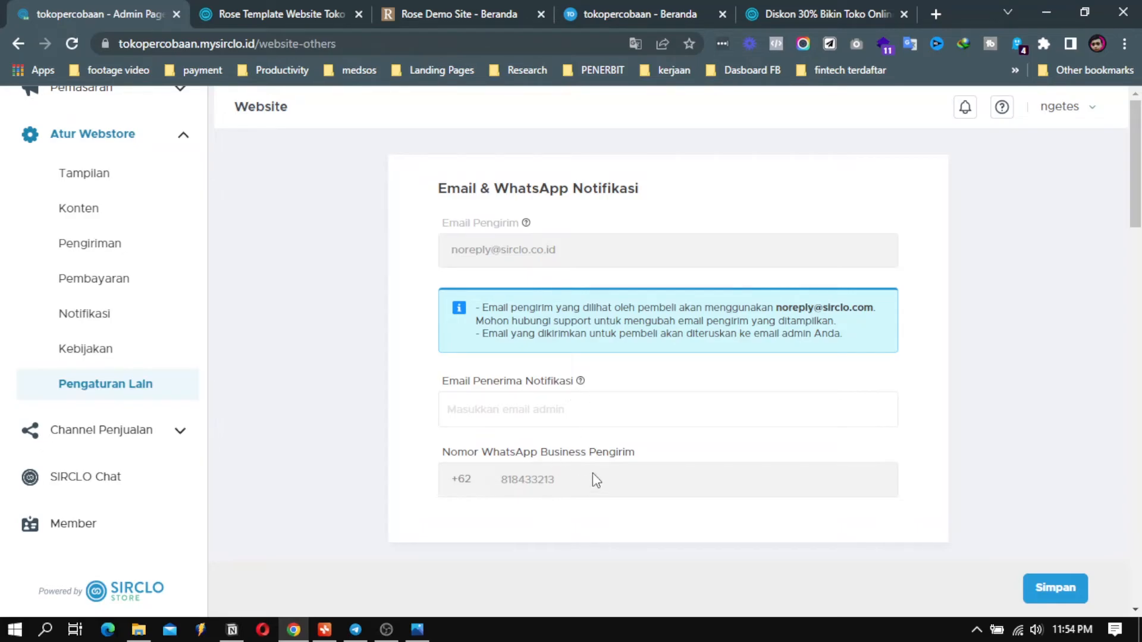
{"action": "scroll", "coordinate": [974, 446], "scroll_direction": "down", "scroll_amount": 7}
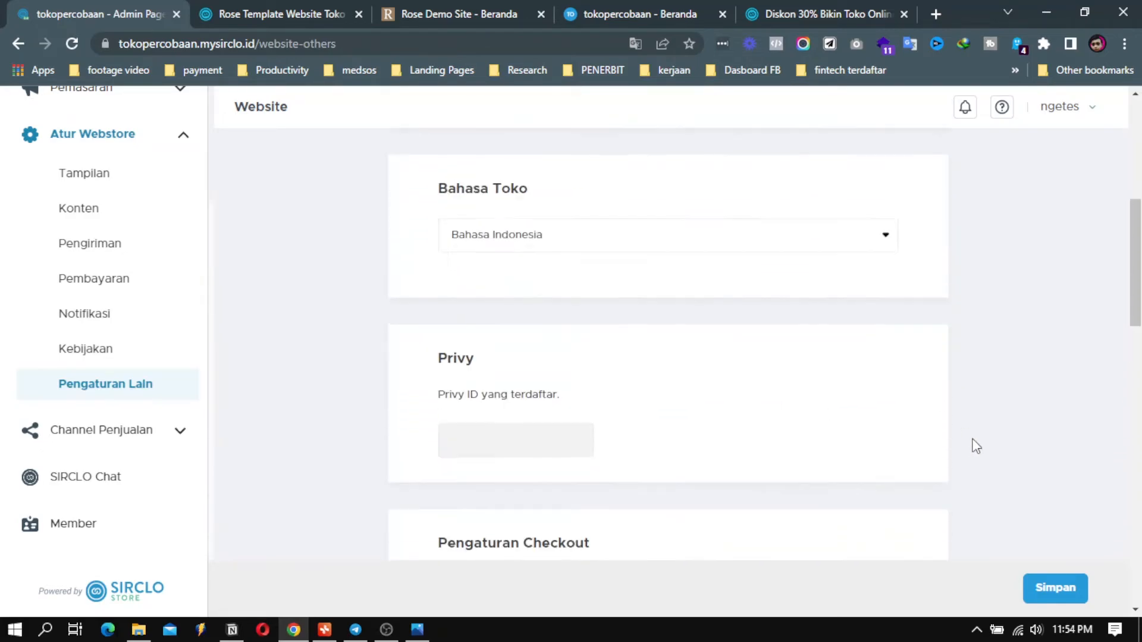
{"action": "scroll", "coordinate": [704, 406], "scroll_direction": "up", "scroll_amount": 6}
{"action": "scroll", "coordinate": [701, 381], "scroll_direction": "down", "scroll_amount": 3}
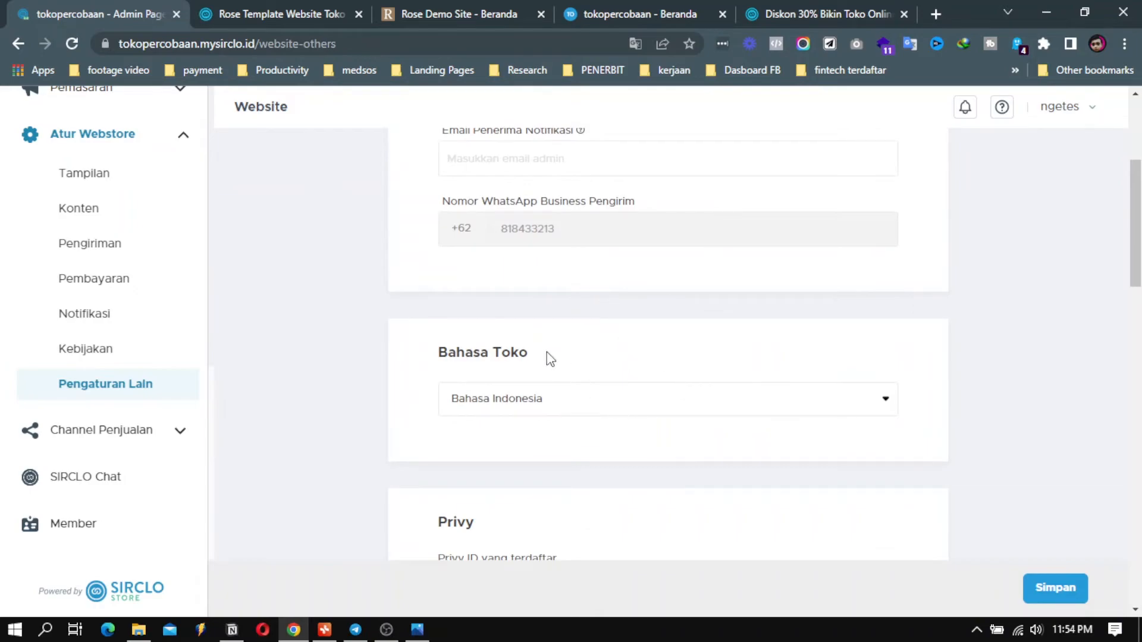
{"action": "scroll", "coordinate": [594, 348], "scroll_direction": "down", "scroll_amount": 4}
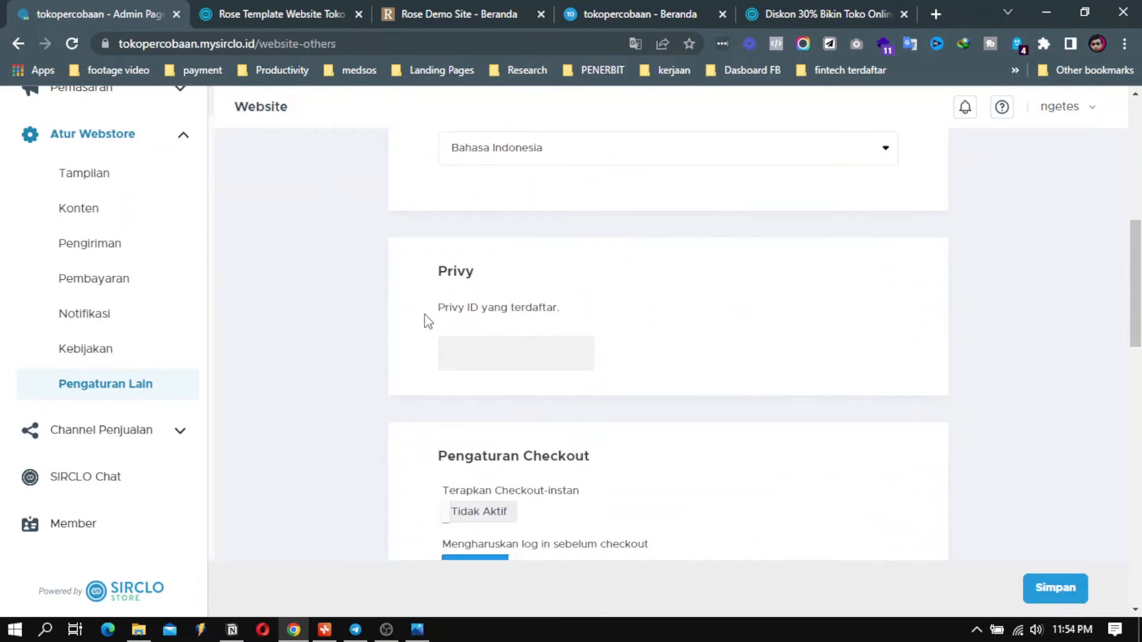
{"action": "scroll", "coordinate": [565, 360], "scroll_direction": "down", "scroll_amount": 4}
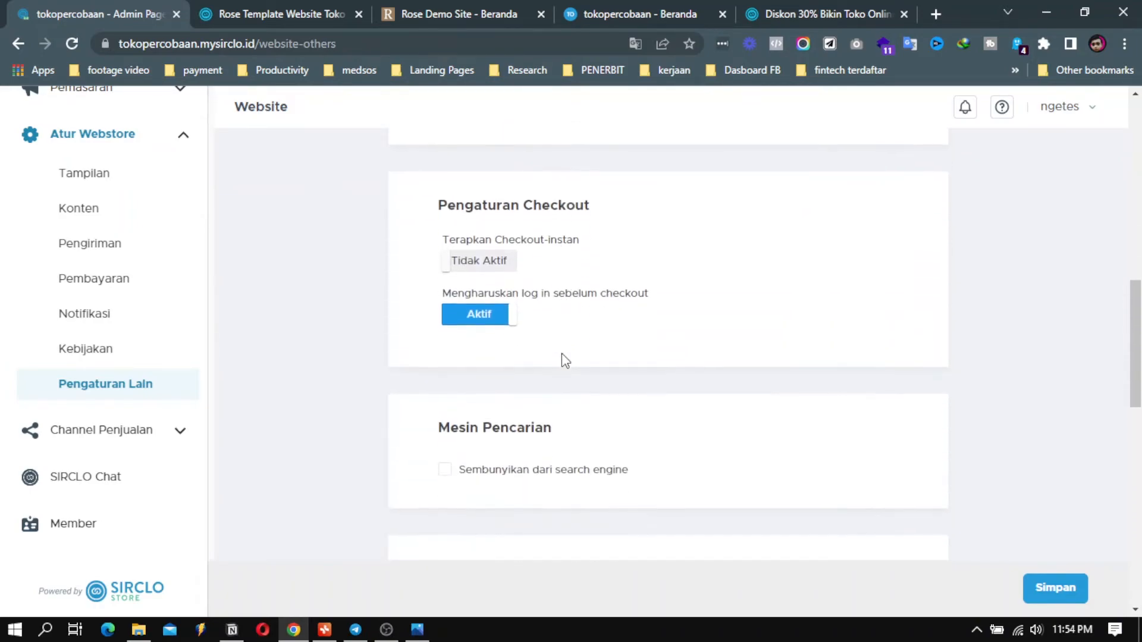
{"action": "scroll", "coordinate": [542, 422], "scroll_direction": "down", "scroll_amount": 1}
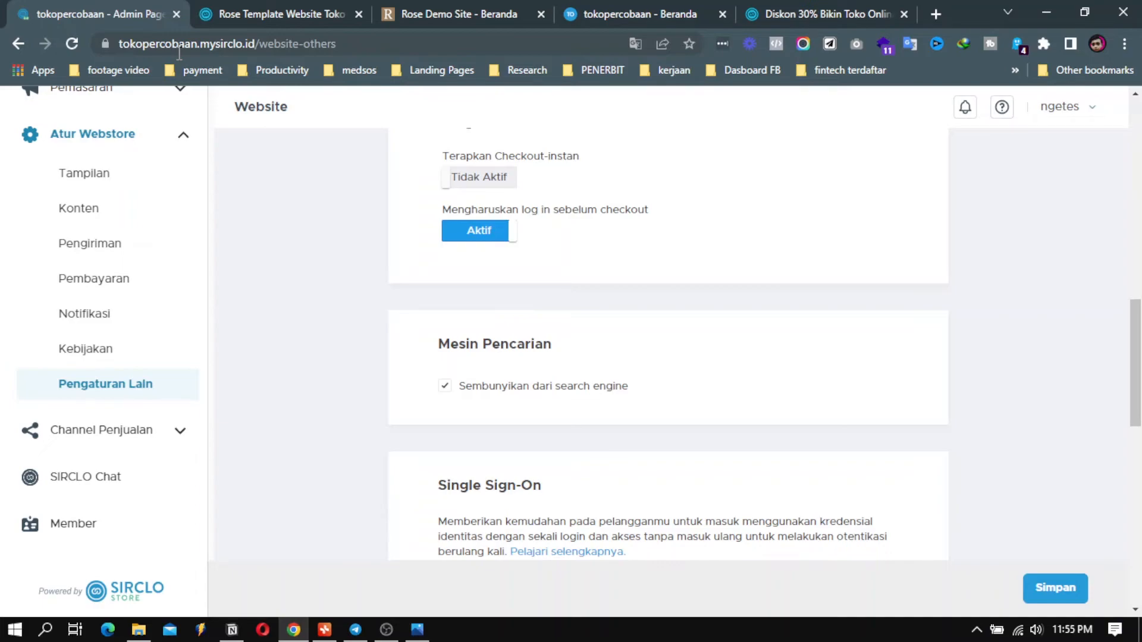
Turn off Sembunyikan dari search engine and review the Single Sign-On, One Time Password Sign-On and Pesan Konfirmasi Pembayaran settings.
{"action": "left_click", "coordinate": [445, 391]}
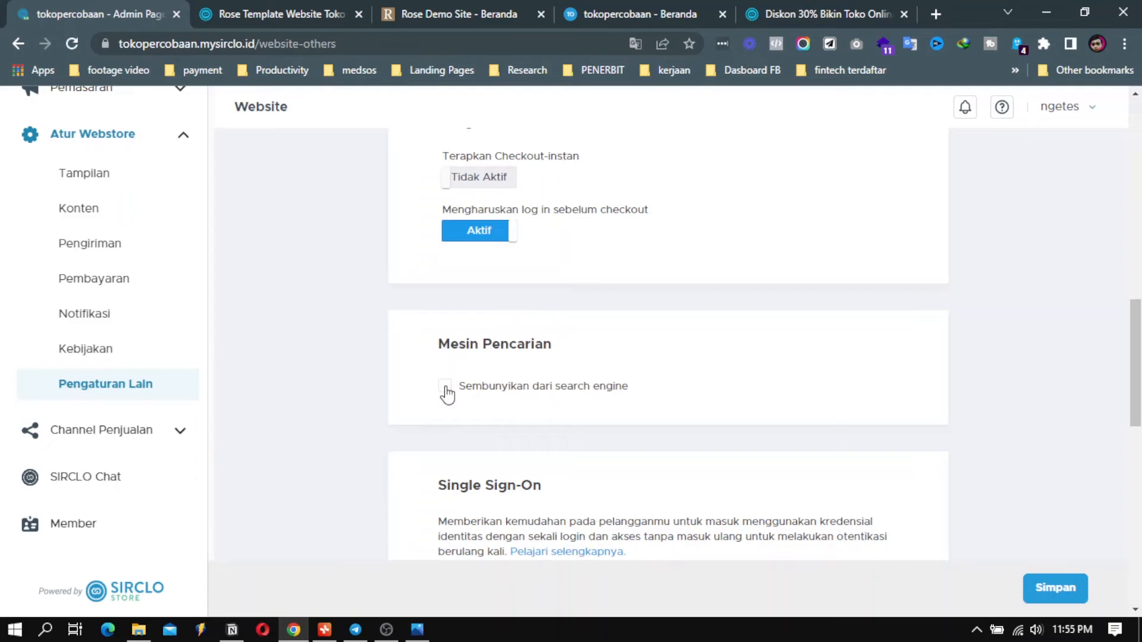
{"action": "scroll", "coordinate": [579, 402], "scroll_direction": "up", "scroll_amount": 1}
{"action": "scroll", "coordinate": [580, 402], "scroll_direction": "down", "scroll_amount": 7}
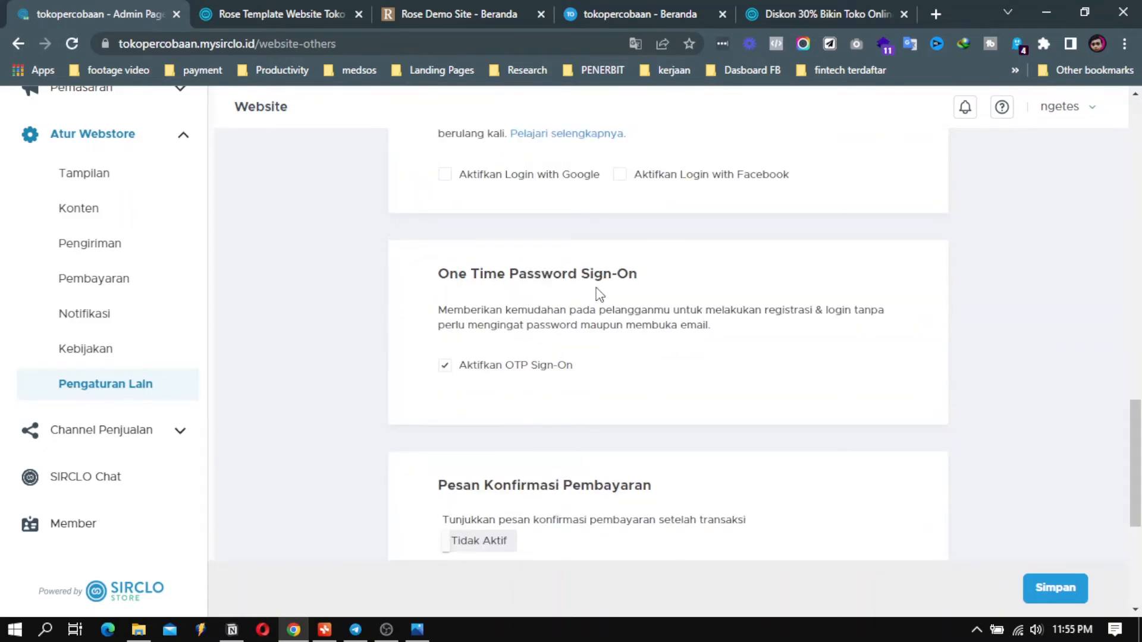
{"action": "scroll", "coordinate": [607, 297], "scroll_direction": "down", "scroll_amount": 3}
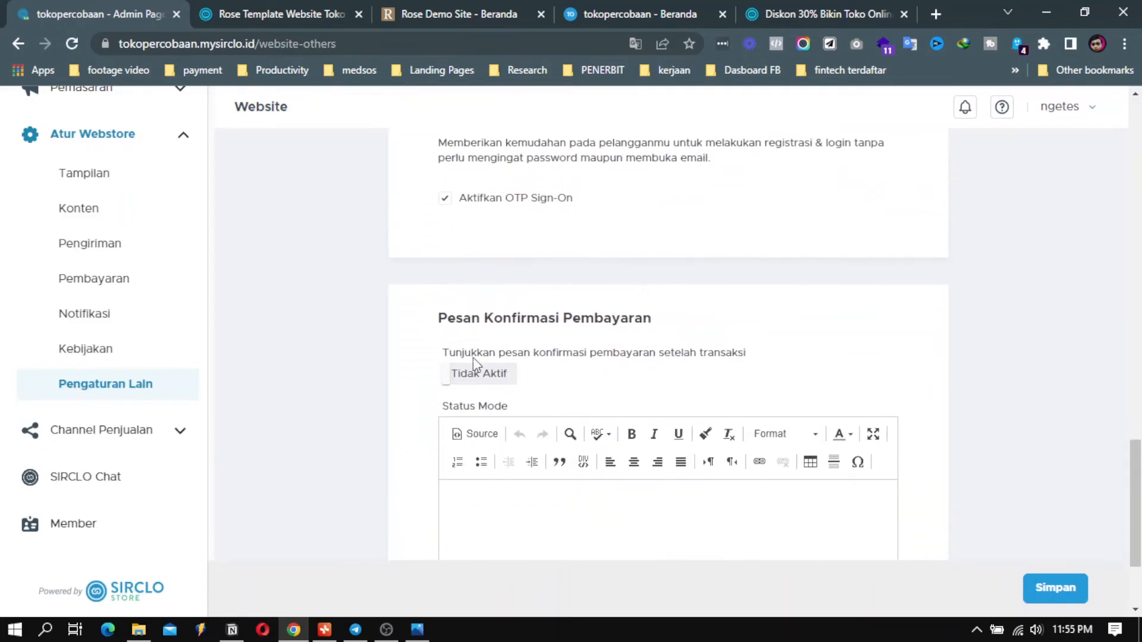
{"action": "scroll", "coordinate": [543, 362], "scroll_direction": "down", "scroll_amount": 3}
{"action": "left_click", "coordinate": [575, 352]}
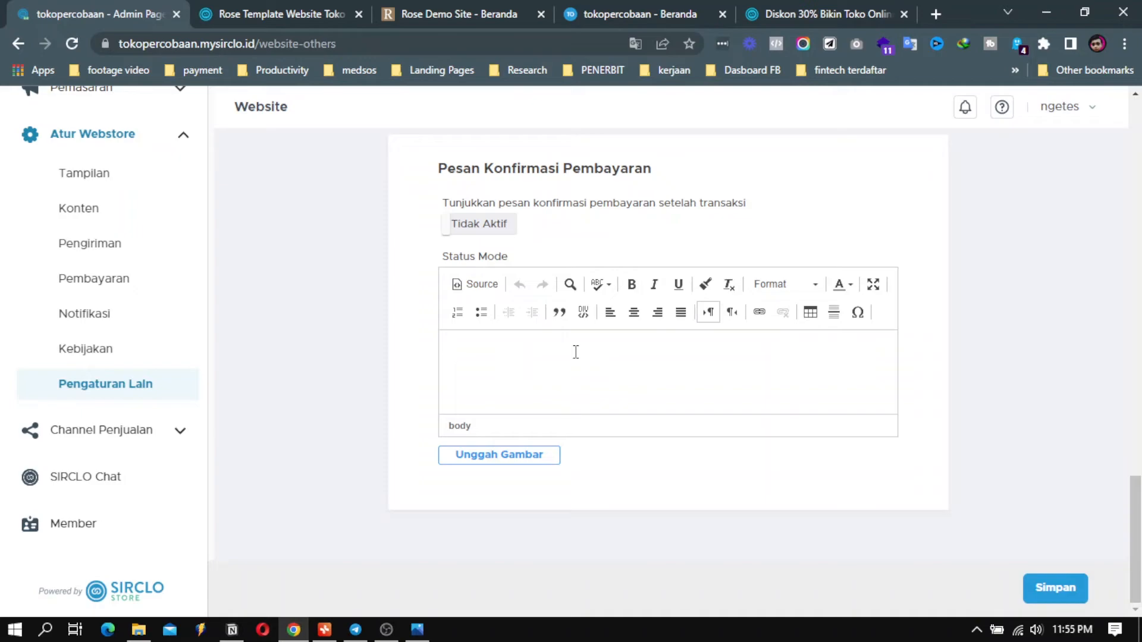
Open the Daftar Toko page under Channel Penjualan and check it against the SIRCLO mind map and the Notion Platform Commerce table.
{"action": "left_click", "coordinate": [150, 444]}
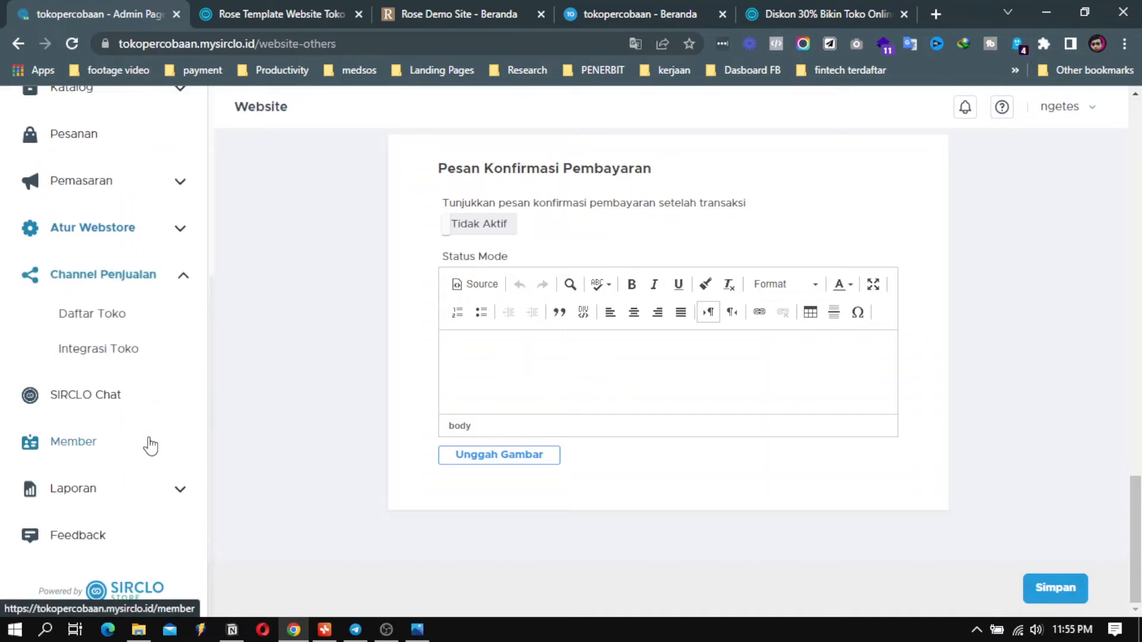
{"action": "left_click", "coordinate": [98, 318]}
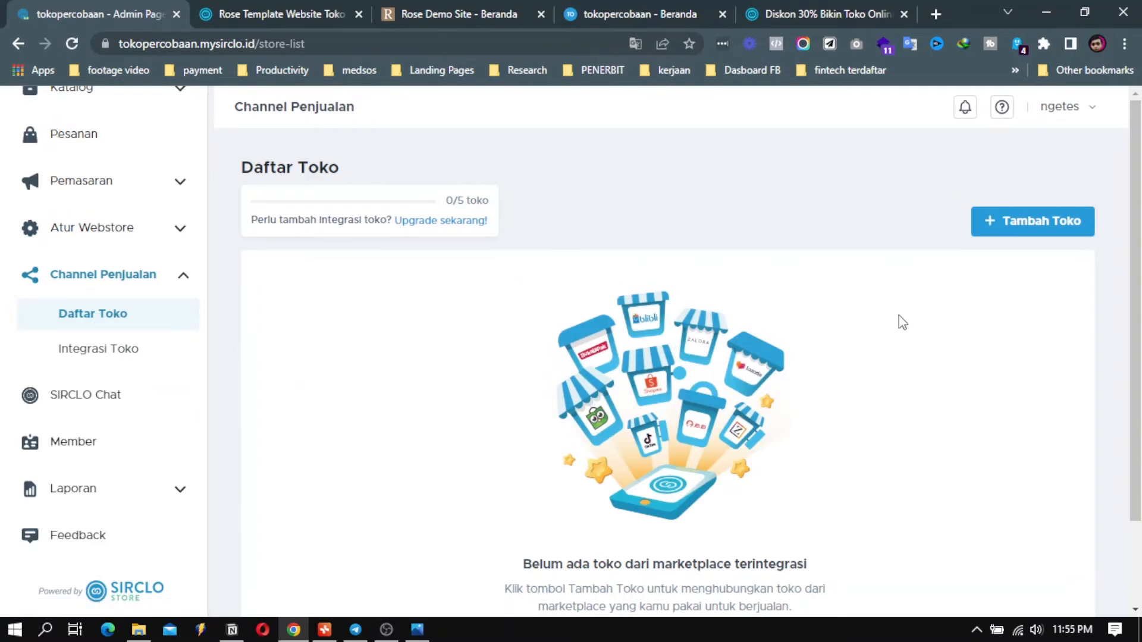
{"action": "left_click", "coordinate": [324, 632]}
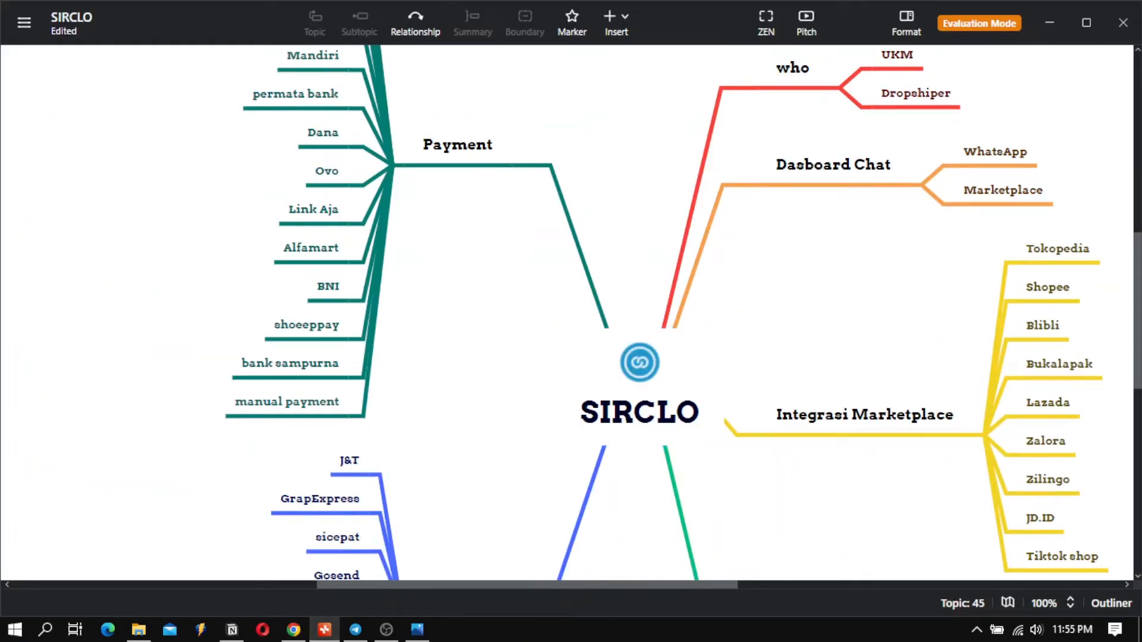
{"action": "left_click", "coordinate": [324, 631]}
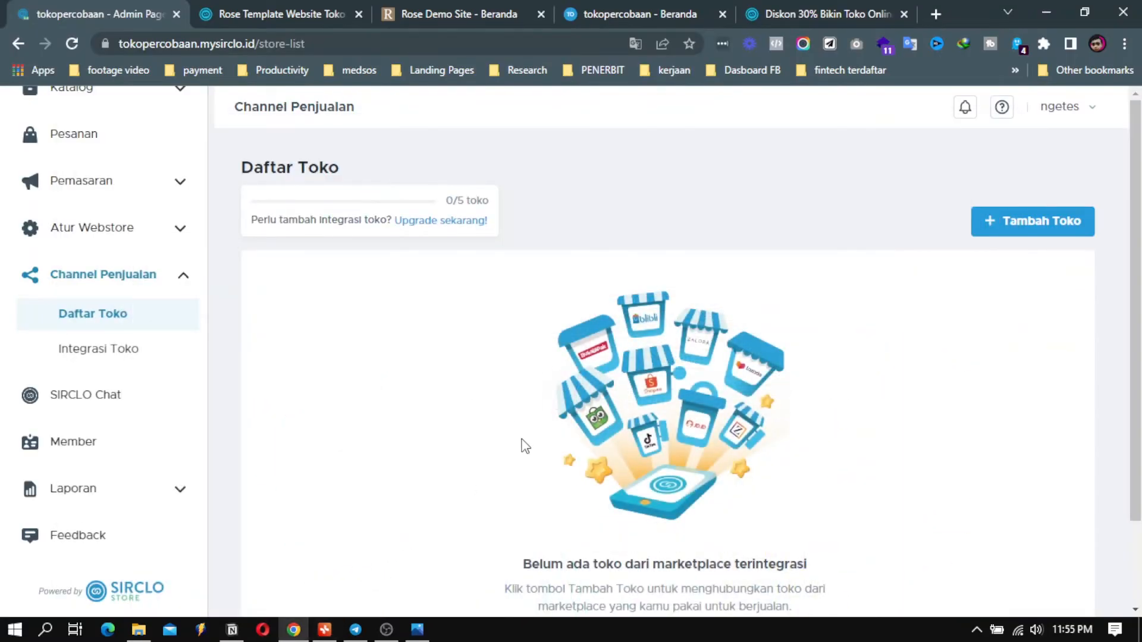
{"action": "left_click", "coordinate": [324, 632]}
{"action": "mouse_move", "coordinate": [354, 629]}
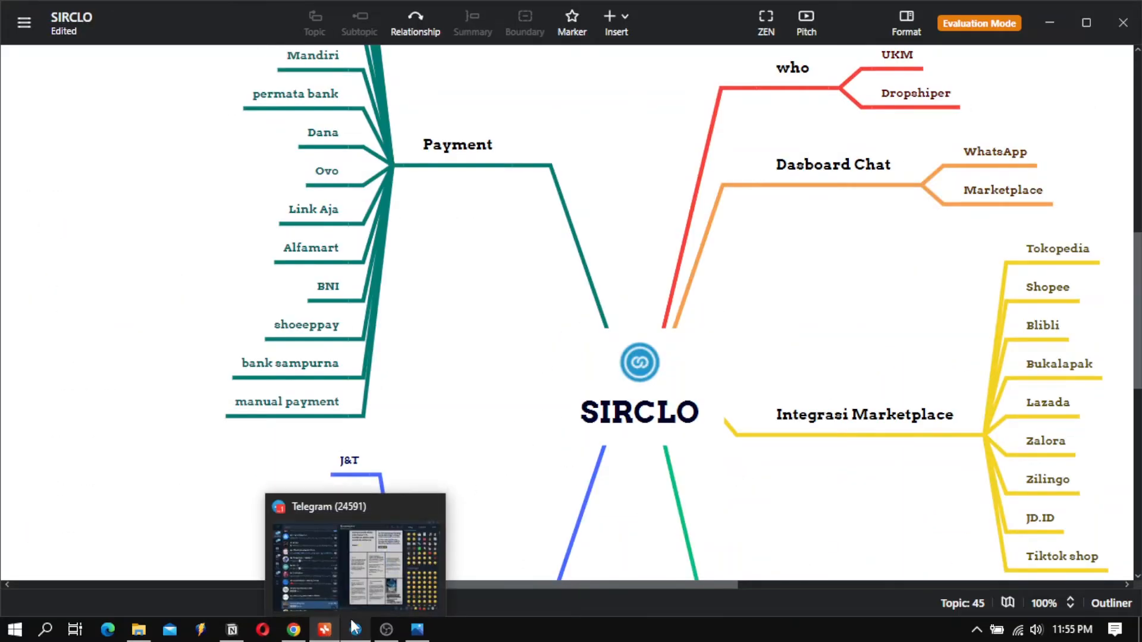
{"action": "left_click", "coordinate": [232, 629]}
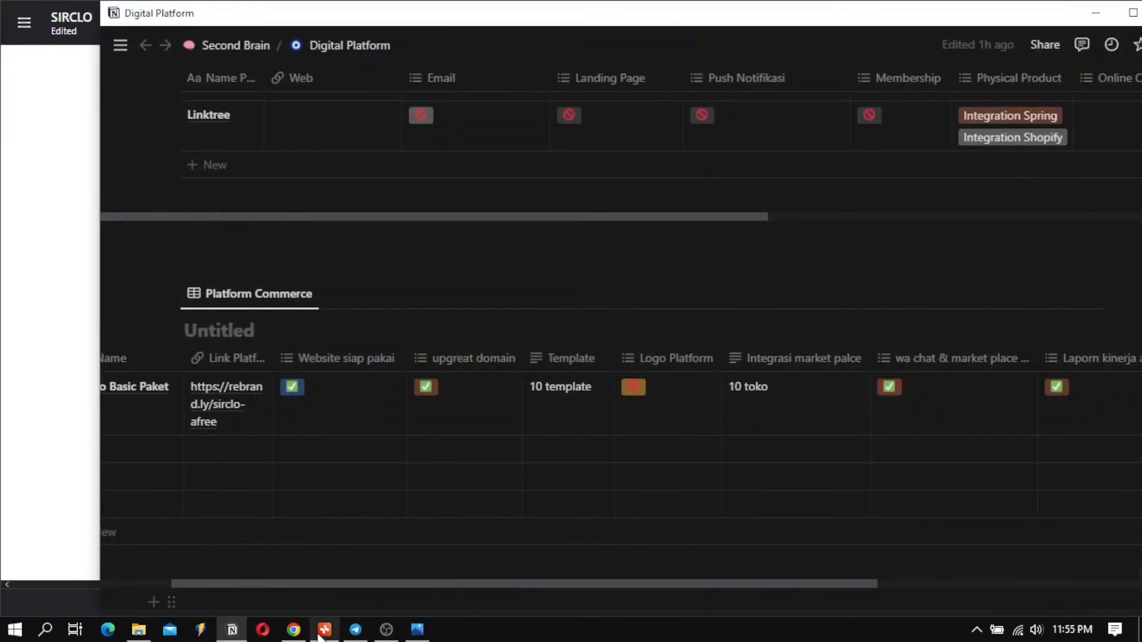
{"action": "left_click", "coordinate": [294, 631]}
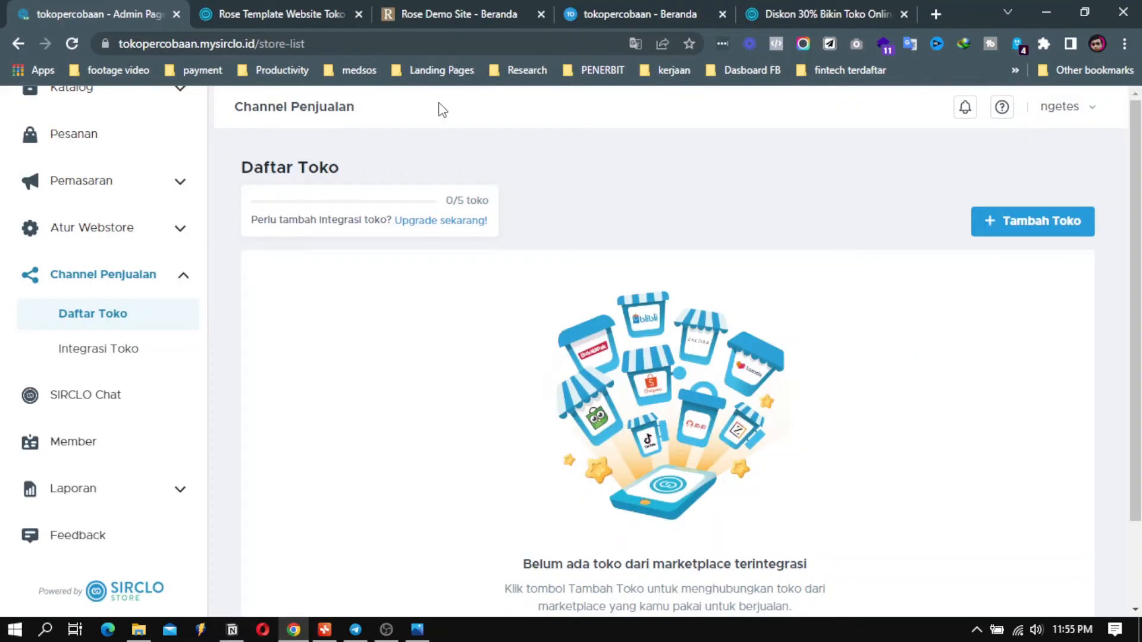
Go to the SIRCLO Store affiliate page and compare the marketplace integration limits of the Basic and Professional plans.
{"action": "left_click", "coordinate": [300, 12]}
{"action": "left_click", "coordinate": [634, 17]}
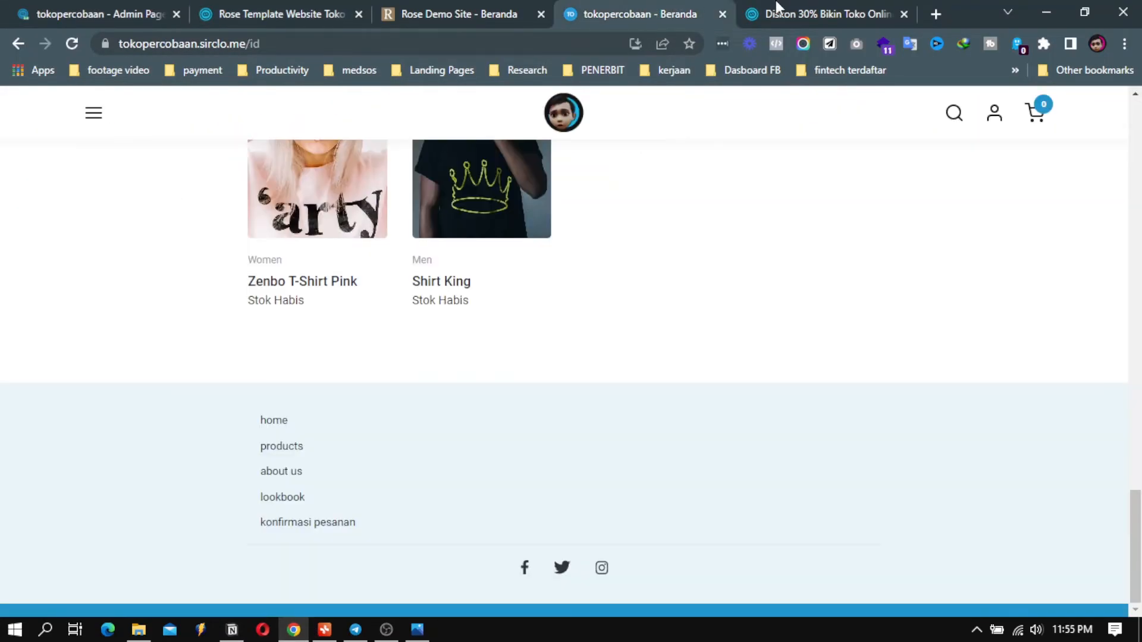
{"action": "left_click", "coordinate": [785, 7]}
{"action": "scroll", "coordinate": [634, 373], "scroll_direction": "up", "scroll_amount": 7}
{"action": "scroll", "coordinate": [734, 408], "scroll_direction": "down", "scroll_amount": 4}
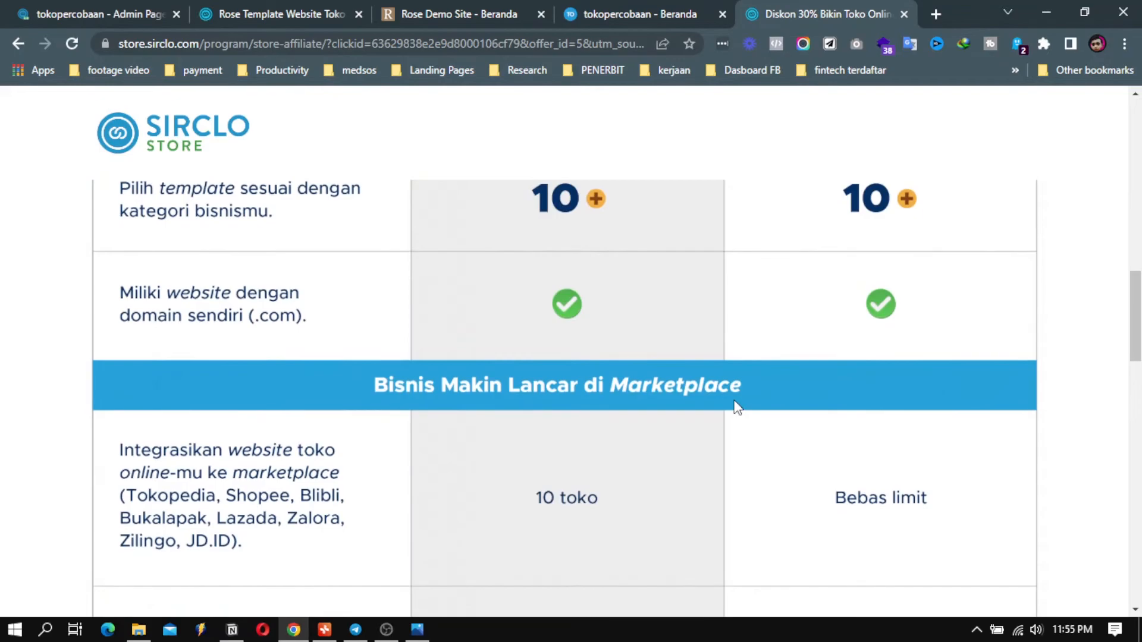
{"action": "scroll", "coordinate": [668, 388], "scroll_direction": "up", "scroll_amount": 7}
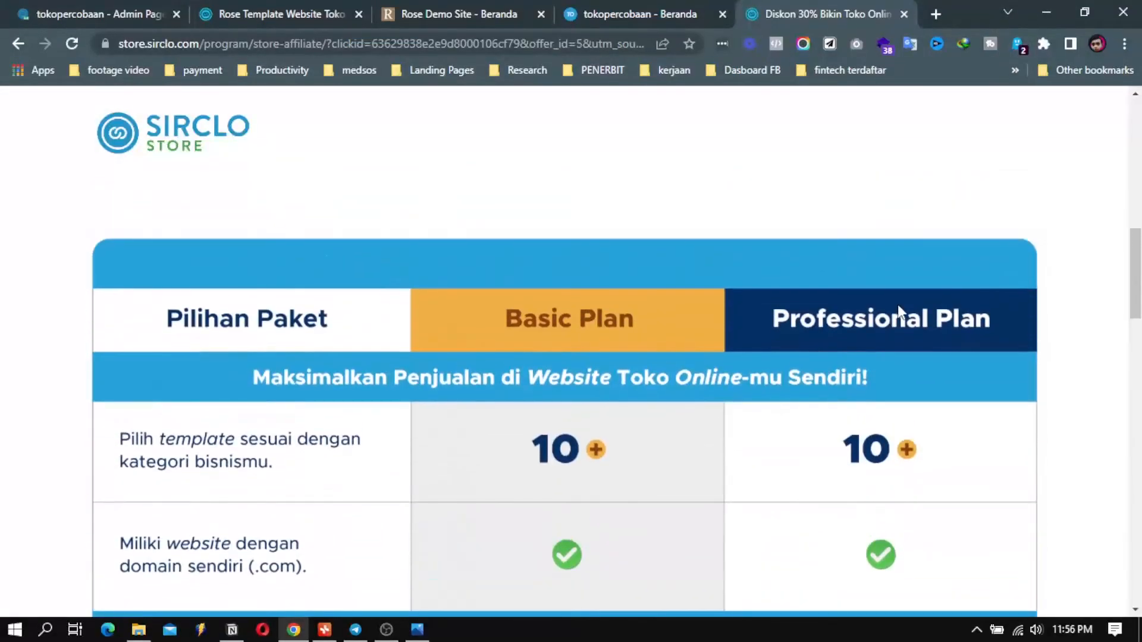
{"action": "scroll", "coordinate": [898, 304], "scroll_direction": "down", "scroll_amount": 2}
{"action": "scroll", "coordinate": [883, 358], "scroll_direction": "down", "scroll_amount": 3}
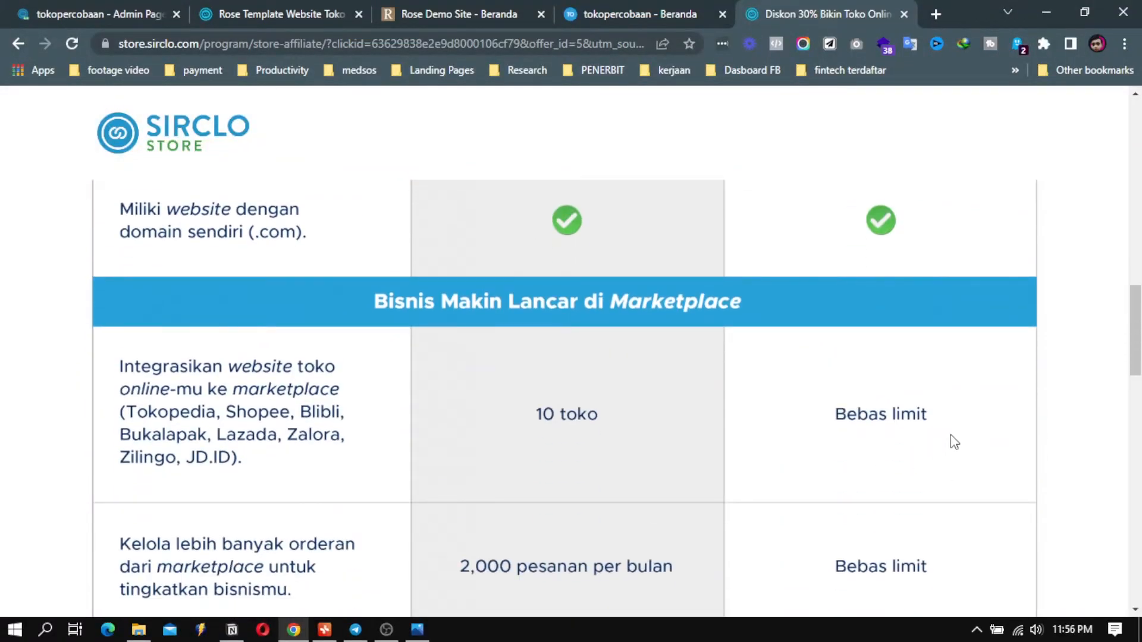
Return to the shop admin, start adding a store, and look through the marketplaces offered on the Integrasi Marketplace page.
{"action": "left_click", "coordinate": [137, 14]}
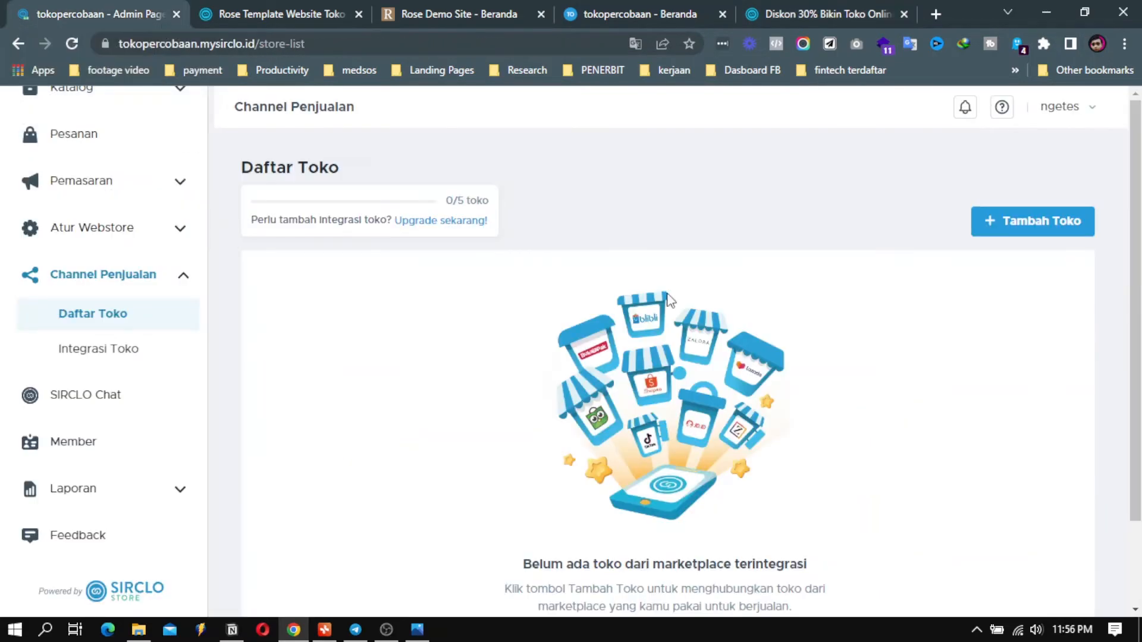
{"action": "left_click", "coordinate": [1051, 231]}
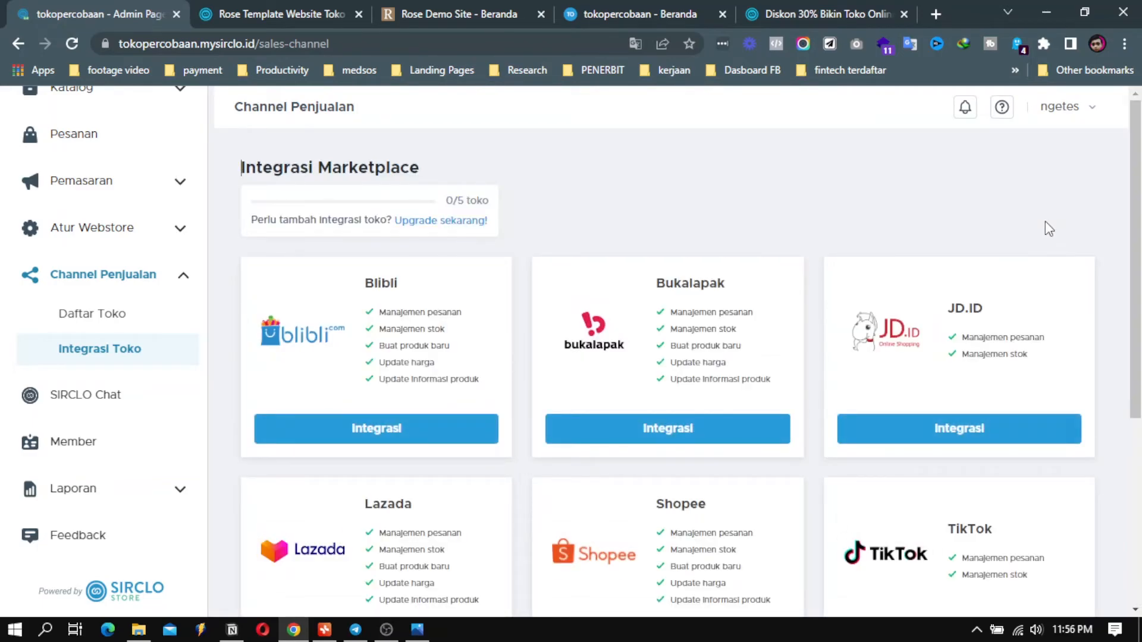
{"action": "scroll", "coordinate": [952, 238], "scroll_direction": "down", "scroll_amount": 4}
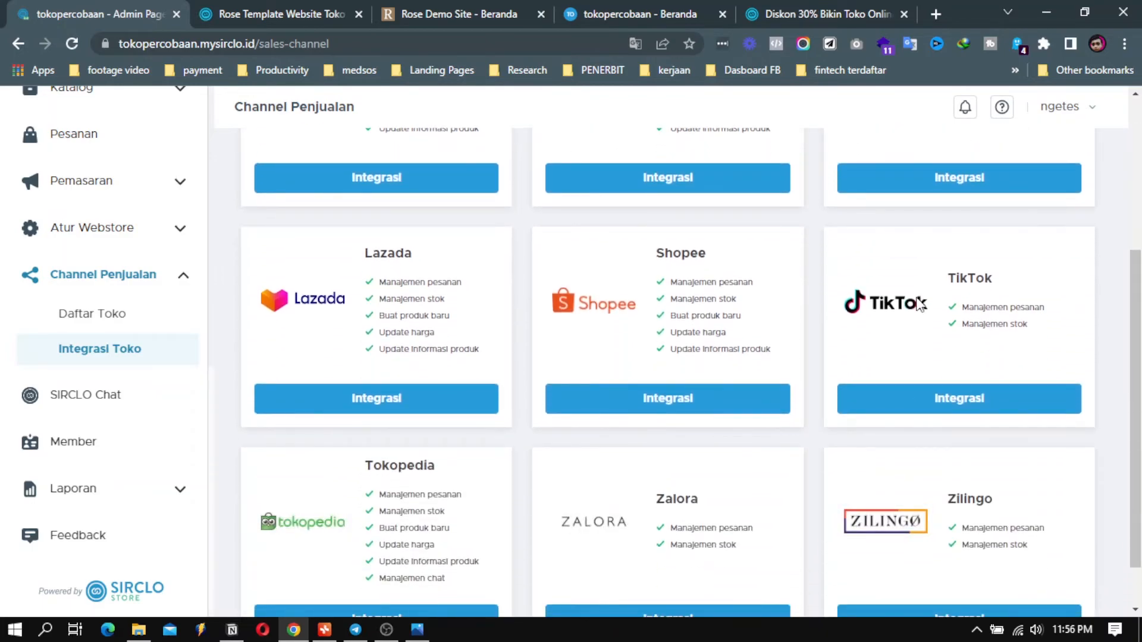
{"action": "scroll", "coordinate": [920, 304], "scroll_direction": "down", "scroll_amount": 1}
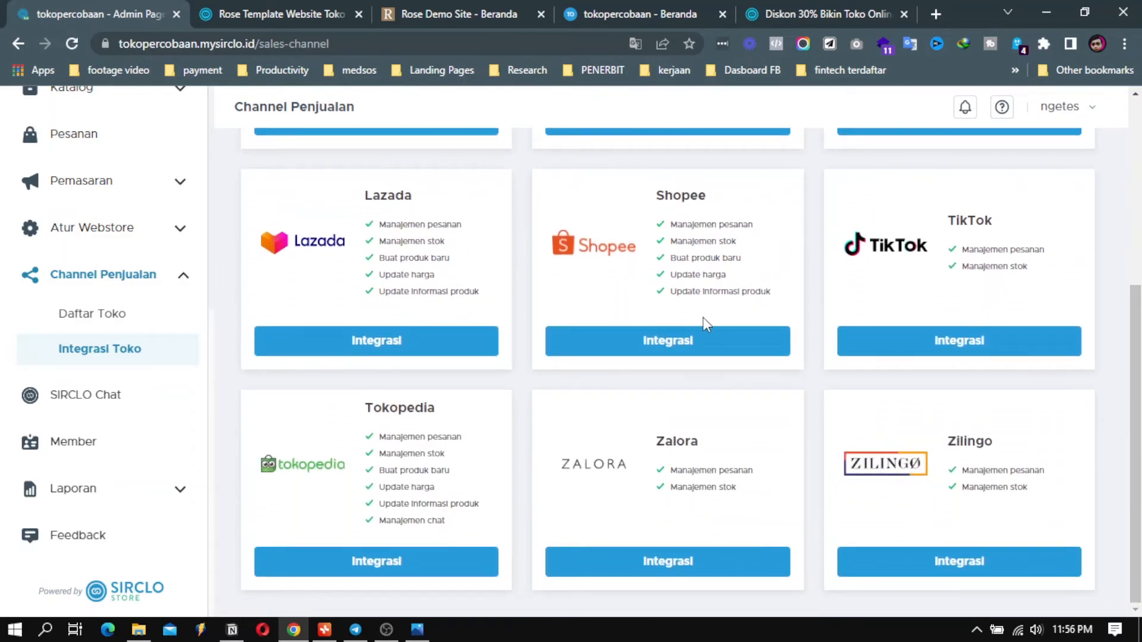
{"action": "scroll", "coordinate": [703, 321], "scroll_direction": "up", "scroll_amount": 4}
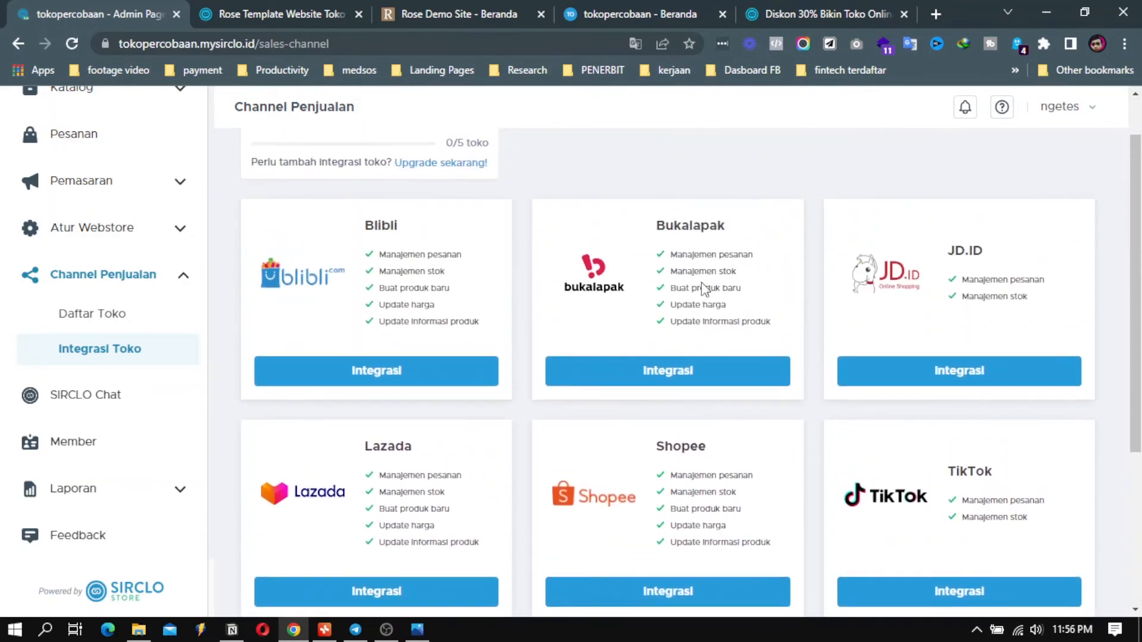
{"action": "scroll", "coordinate": [408, 395], "scroll_direction": "up", "scroll_amount": 1}
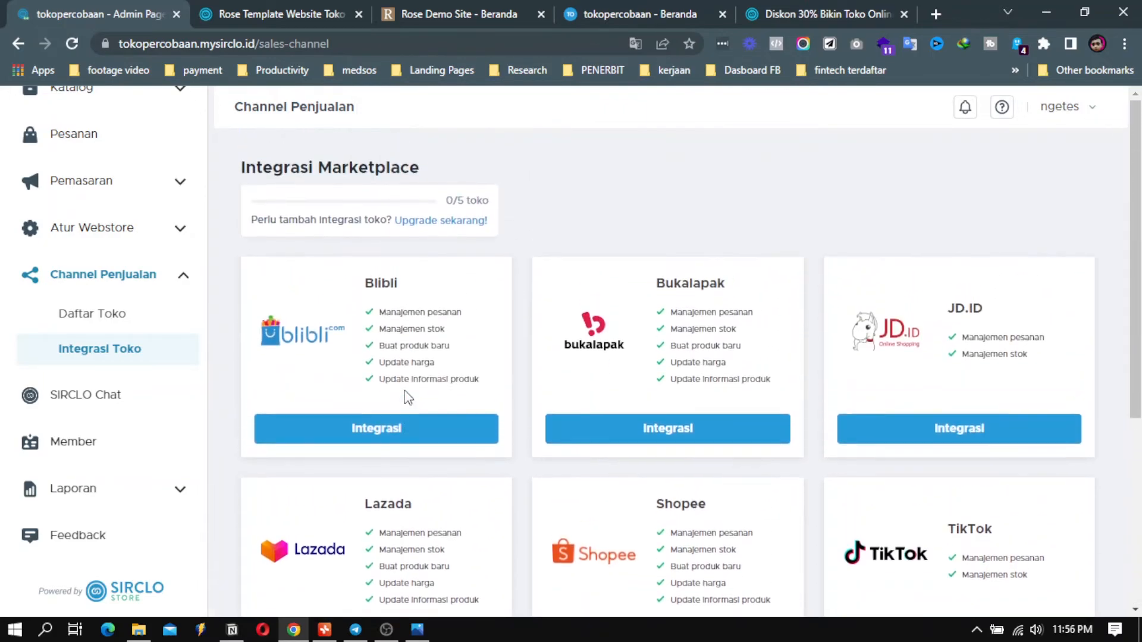
Open the Blibli integration form, examine the credentials it requires, and close it without saving.
{"action": "left_click", "coordinate": [443, 440]}
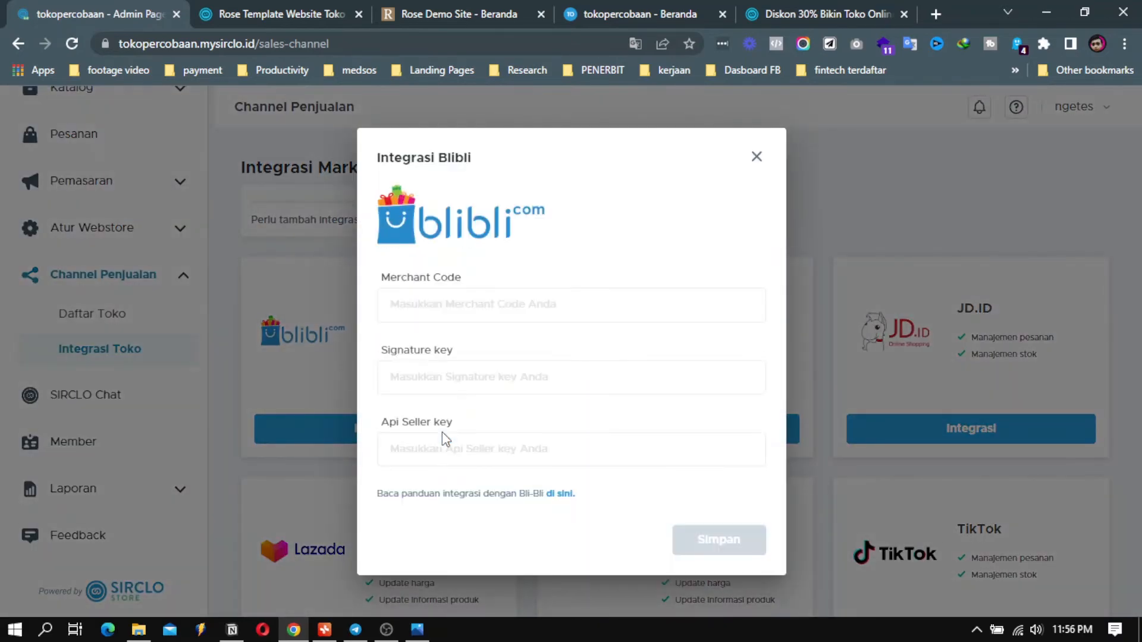
{"action": "left_click", "coordinate": [479, 380]}
{"action": "left_click", "coordinate": [759, 165]}
Open the SIRCLO Chat page and read through its WhatsApp Business API and Marketplace Chat features.
{"action": "left_click", "coordinate": [104, 400]}
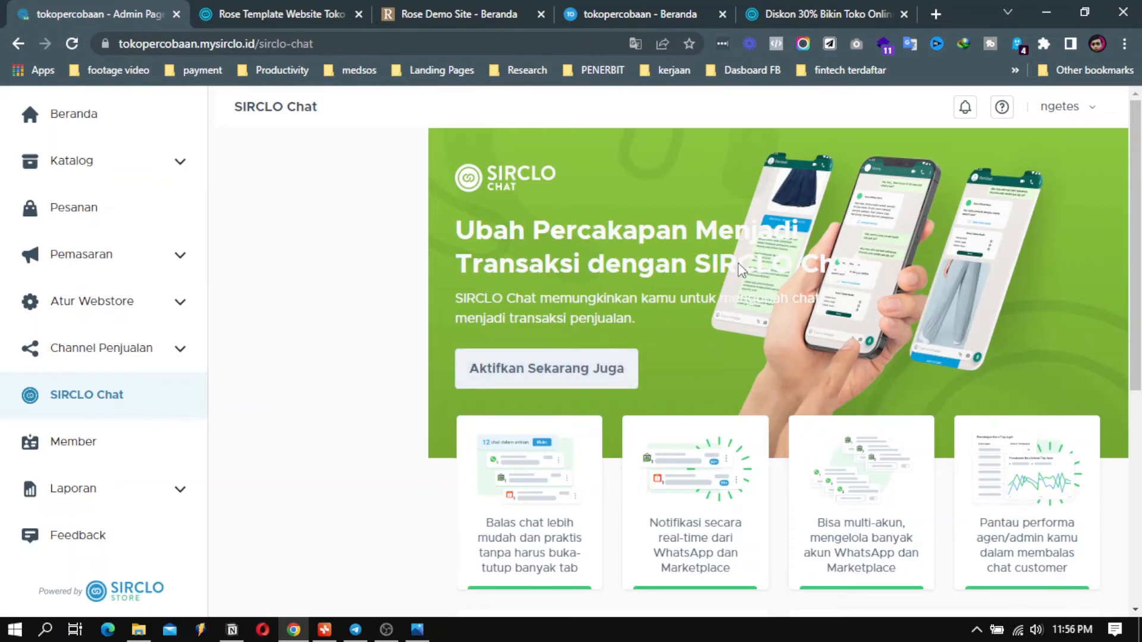
{"action": "scroll", "coordinate": [788, 331], "scroll_direction": "down", "scroll_amount": 3}
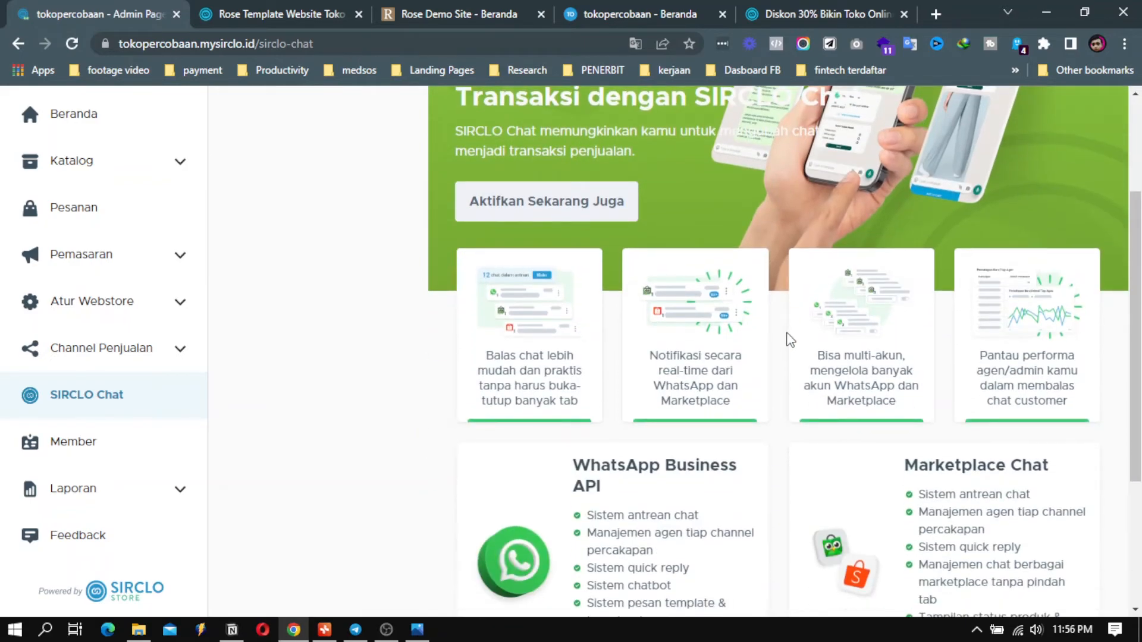
{"action": "scroll", "coordinate": [786, 364], "scroll_direction": "down", "scroll_amount": 3}
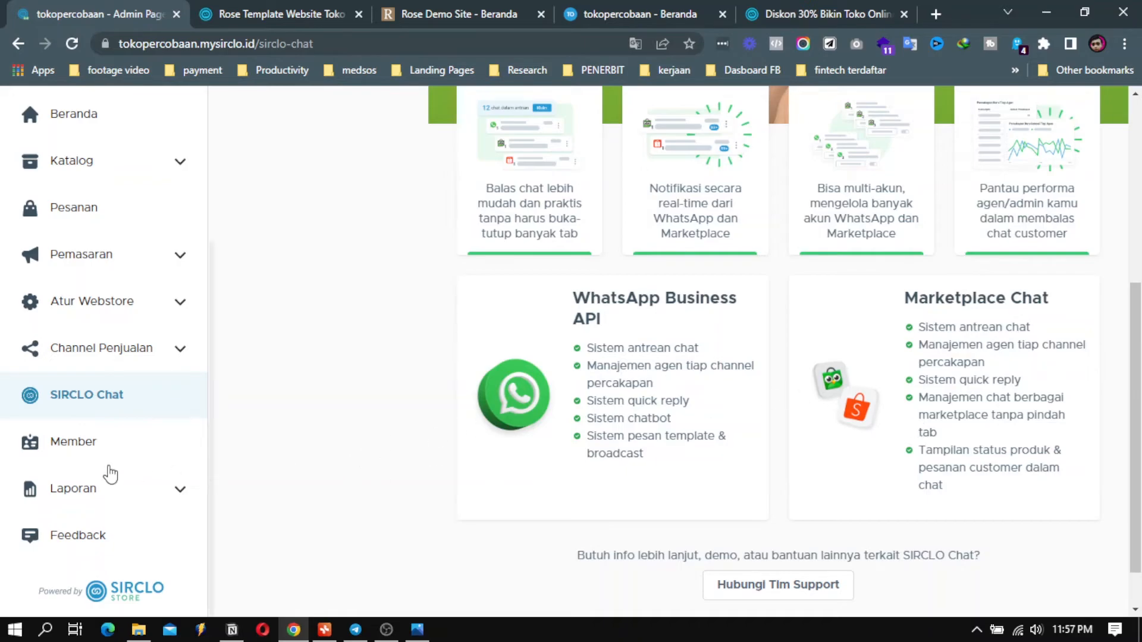
Open the Member page, view its Daftar Member and Membership Plan sections, and open the general membership settings.
{"action": "left_click", "coordinate": [112, 448]}
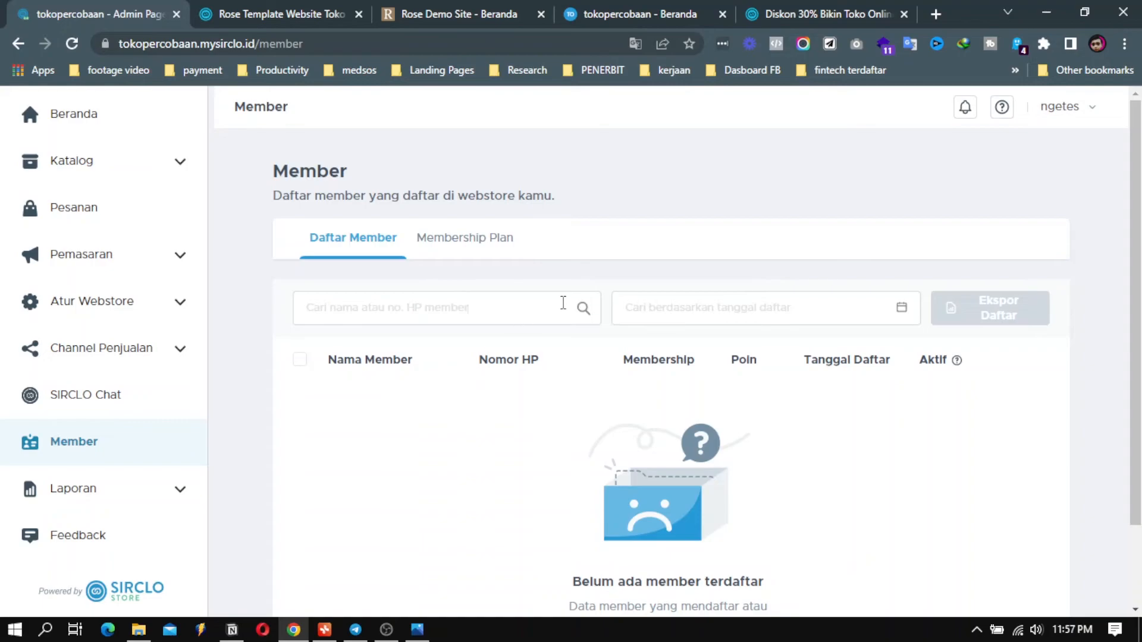
{"action": "left_click", "coordinate": [563, 303]}
{"action": "left_click", "coordinate": [480, 244]}
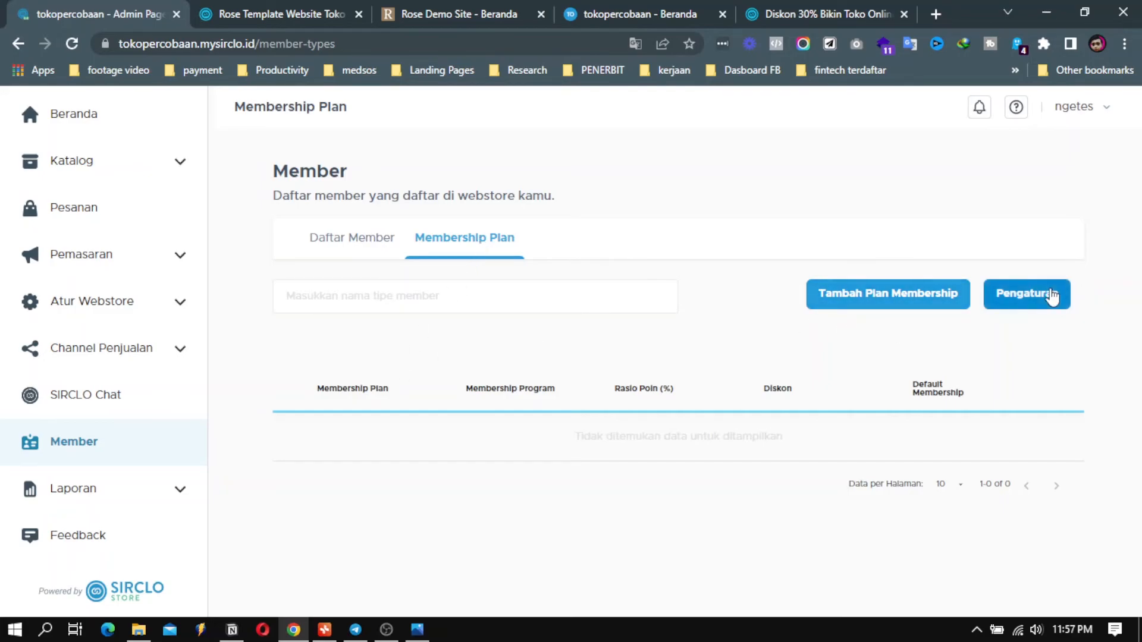
{"action": "left_click", "coordinate": [1052, 296]}
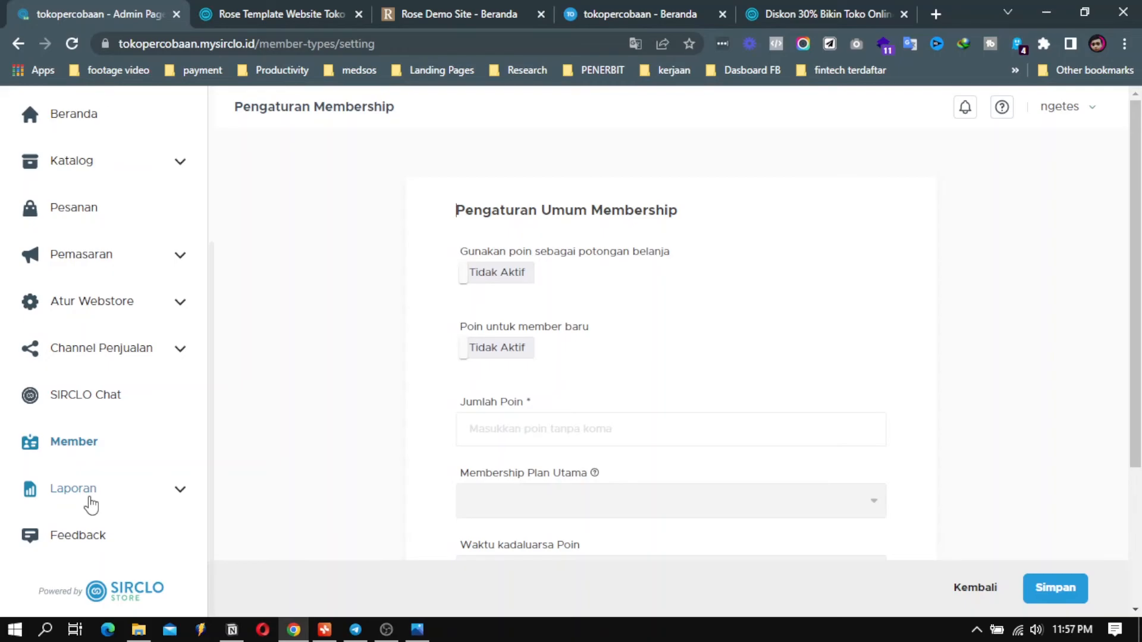
Open the Laporan Produk report for best-selling products and view its sort options.
{"action": "left_click", "coordinate": [91, 504]}
{"action": "scroll", "coordinate": [92, 482], "scroll_direction": "down", "scroll_amount": 2}
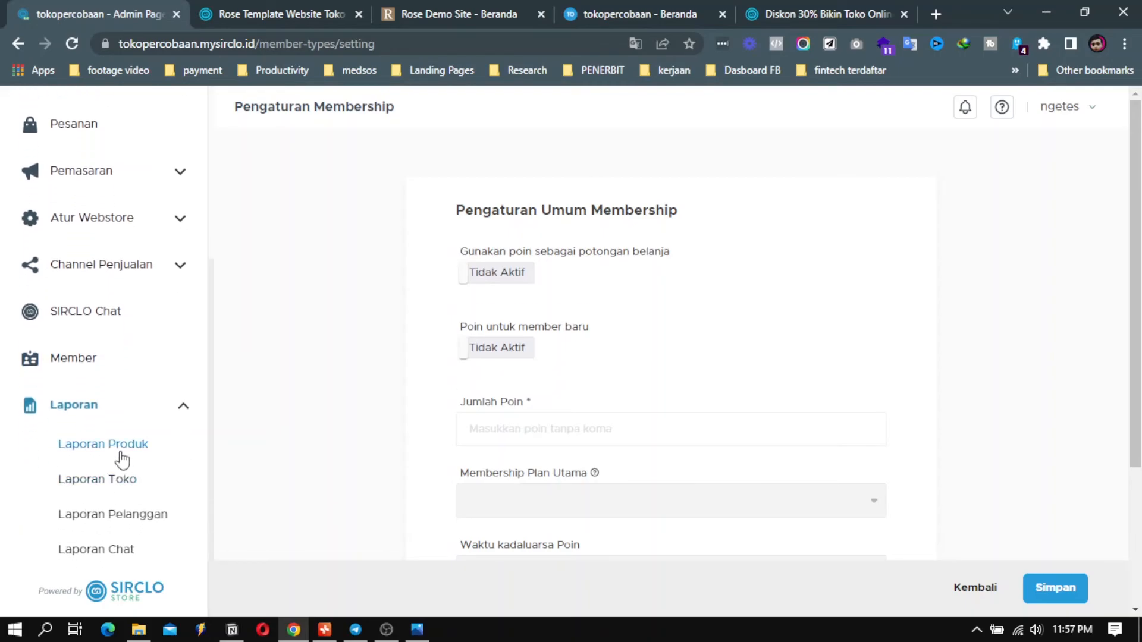
{"action": "left_click", "coordinate": [122, 455]}
{"action": "scroll", "coordinate": [116, 476], "scroll_direction": "down", "scroll_amount": 2}
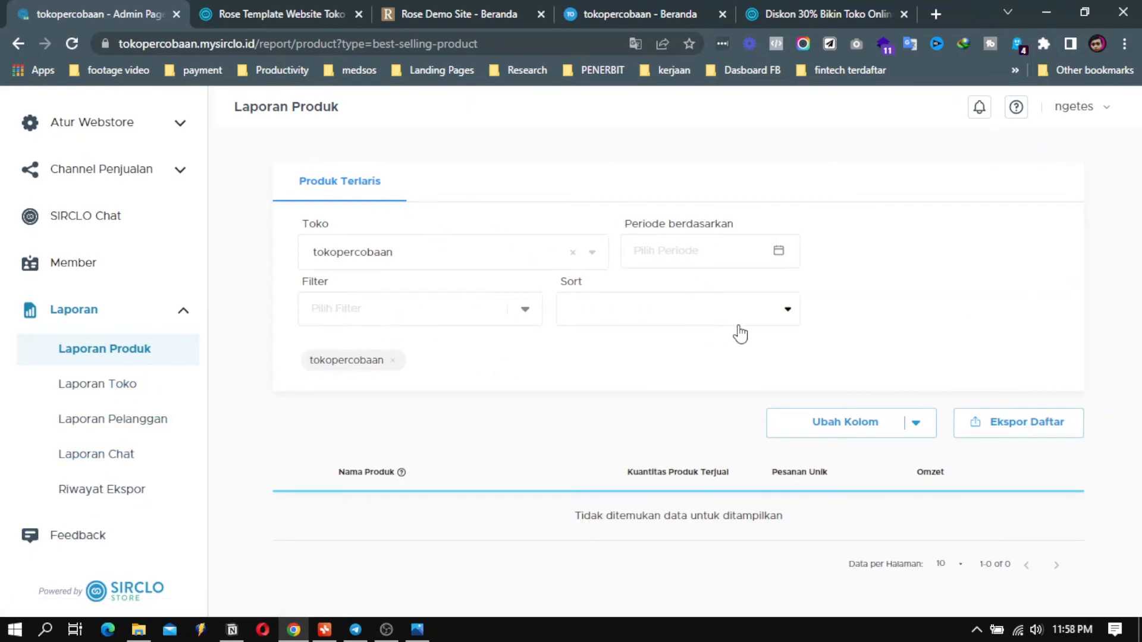
{"action": "left_click", "coordinate": [760, 316]}
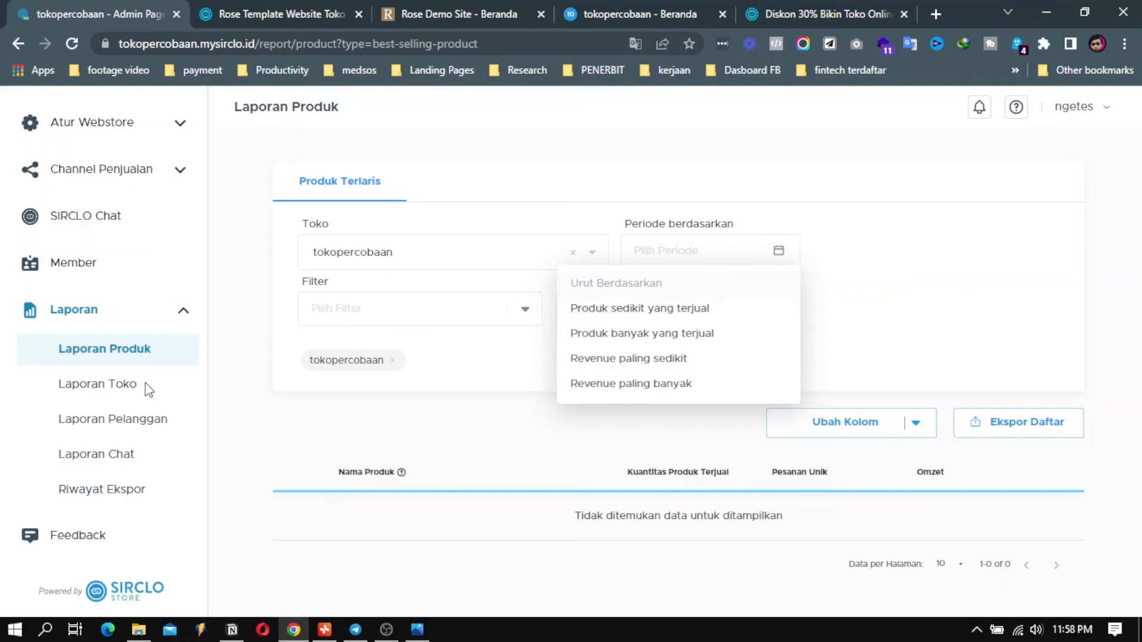
Open the Laporan Toko monthly sales report, view its sort options, and close the list without choosing one.
{"action": "left_click", "coordinate": [121, 389]}
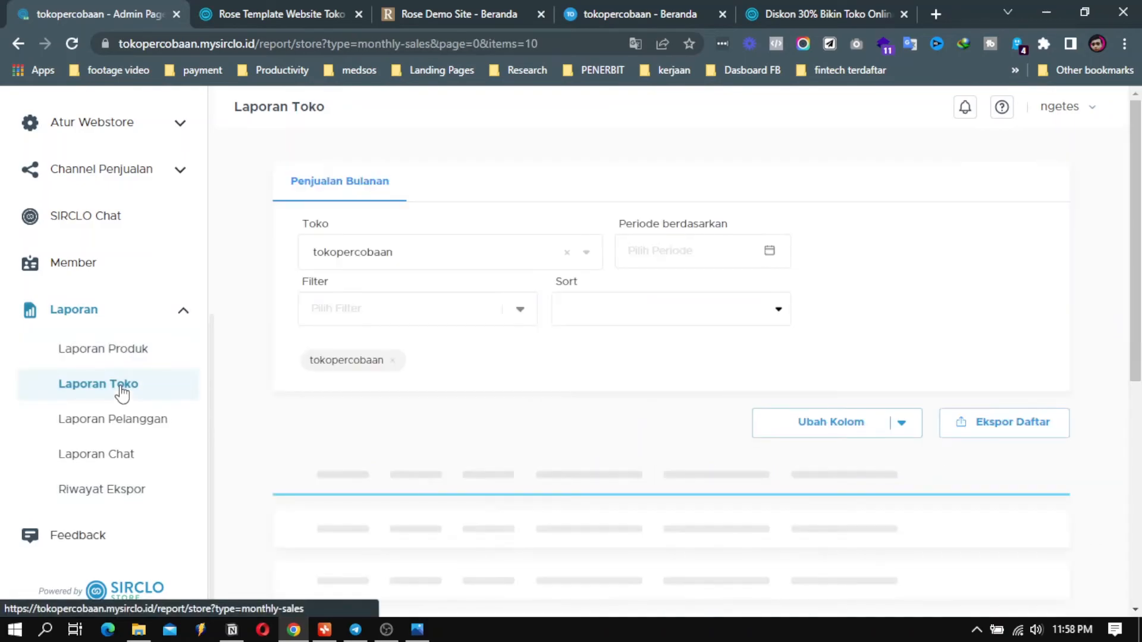
{"action": "left_click", "coordinate": [768, 312]}
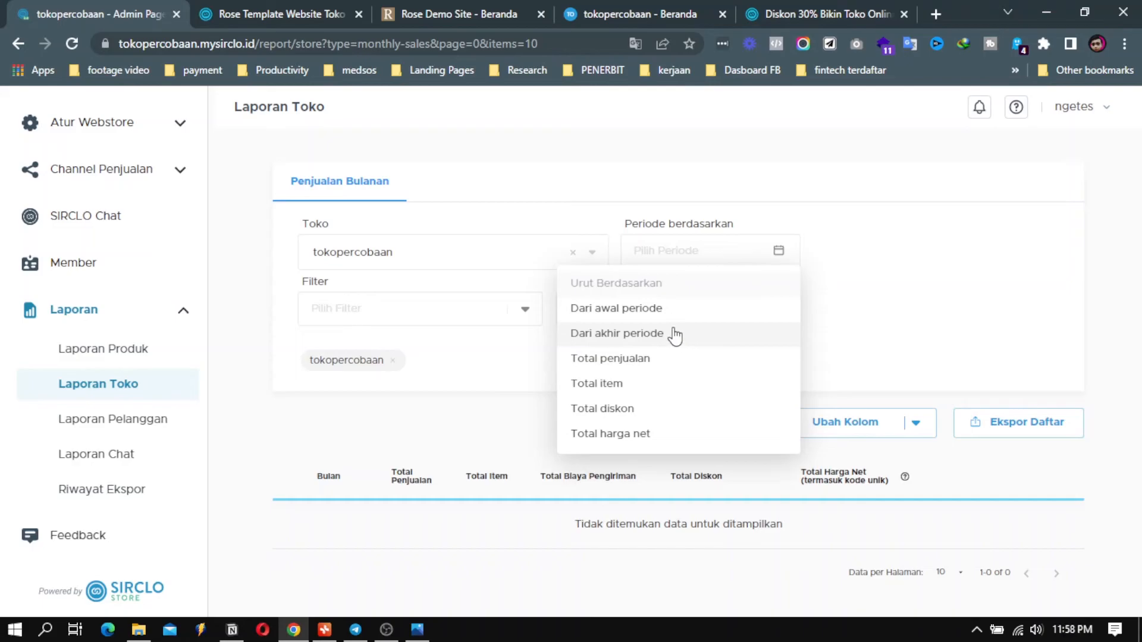
{"action": "left_click", "coordinate": [914, 316]}
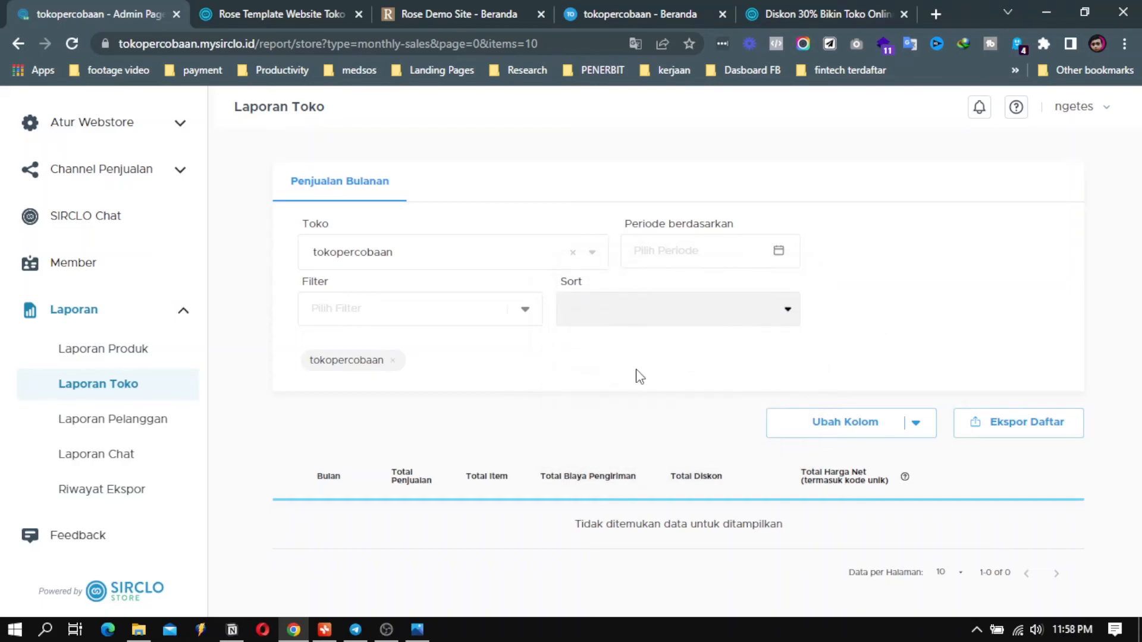
Open the Laporan Pelanggan report of sales per customer and look through its sort options without choosing one.
{"action": "left_click", "coordinate": [131, 428]}
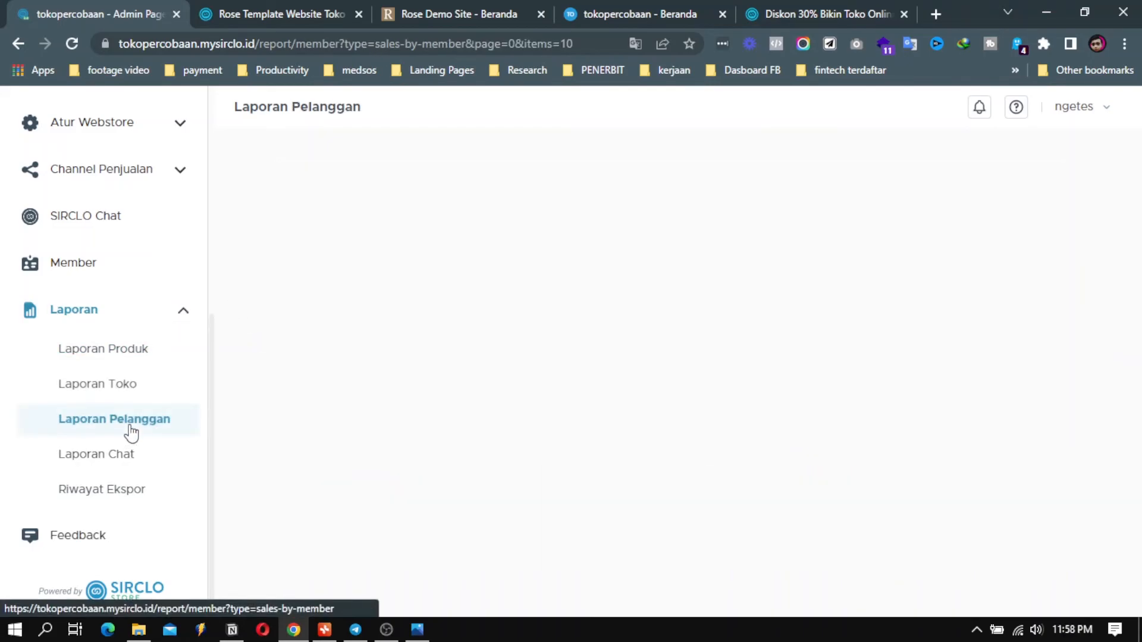
{"action": "left_click", "coordinate": [754, 311]}
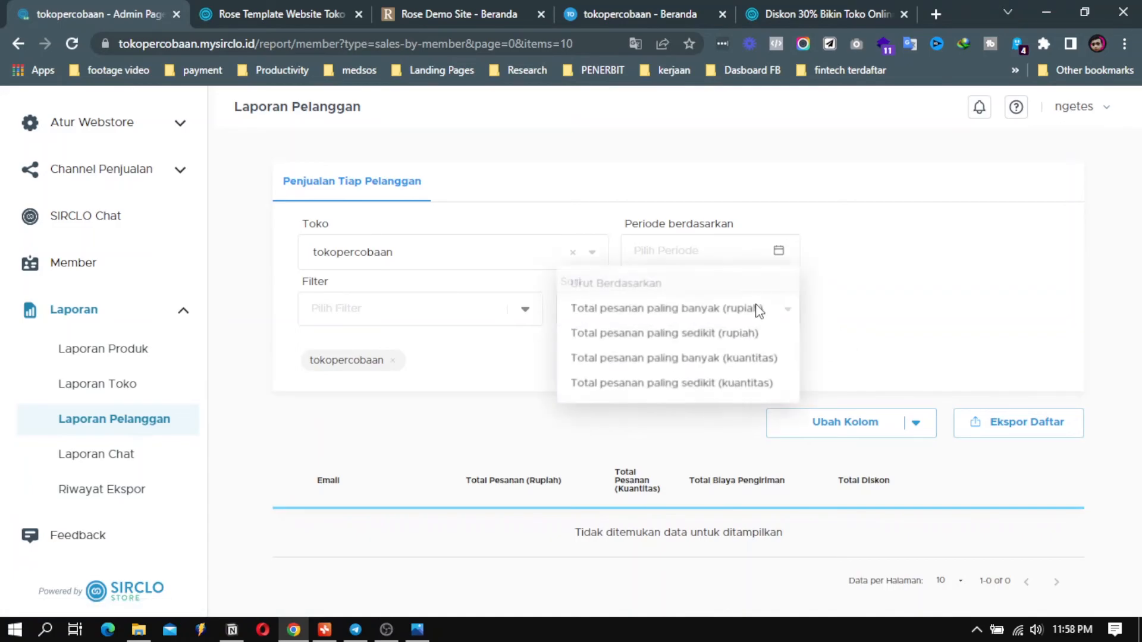
{"action": "left_click", "coordinate": [1025, 353]}
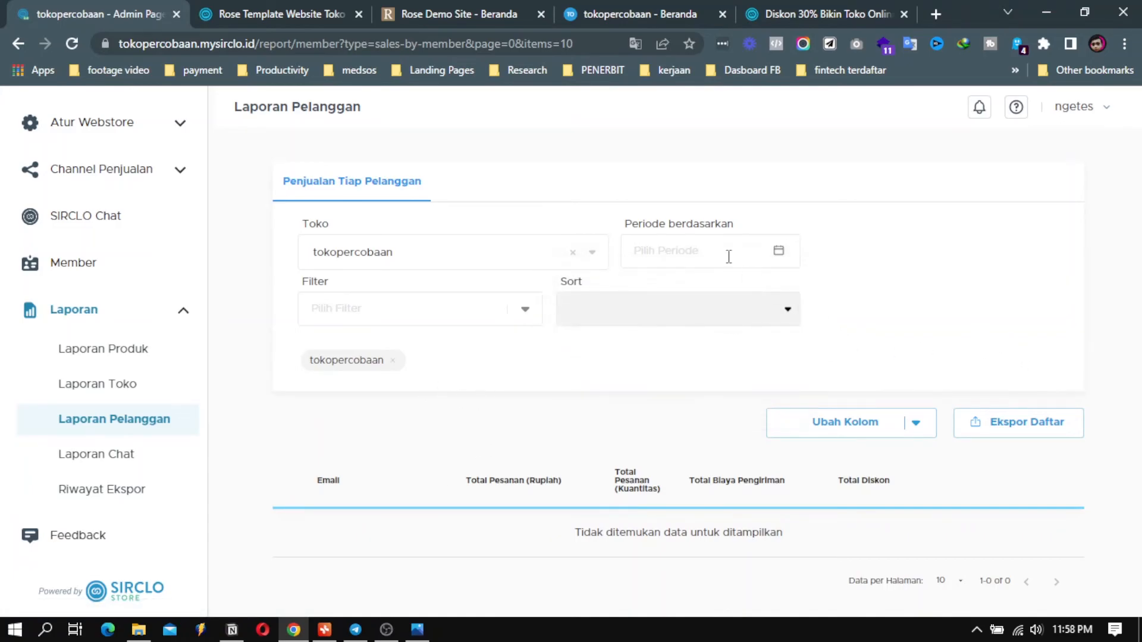
{"action": "left_click", "coordinate": [657, 318]}
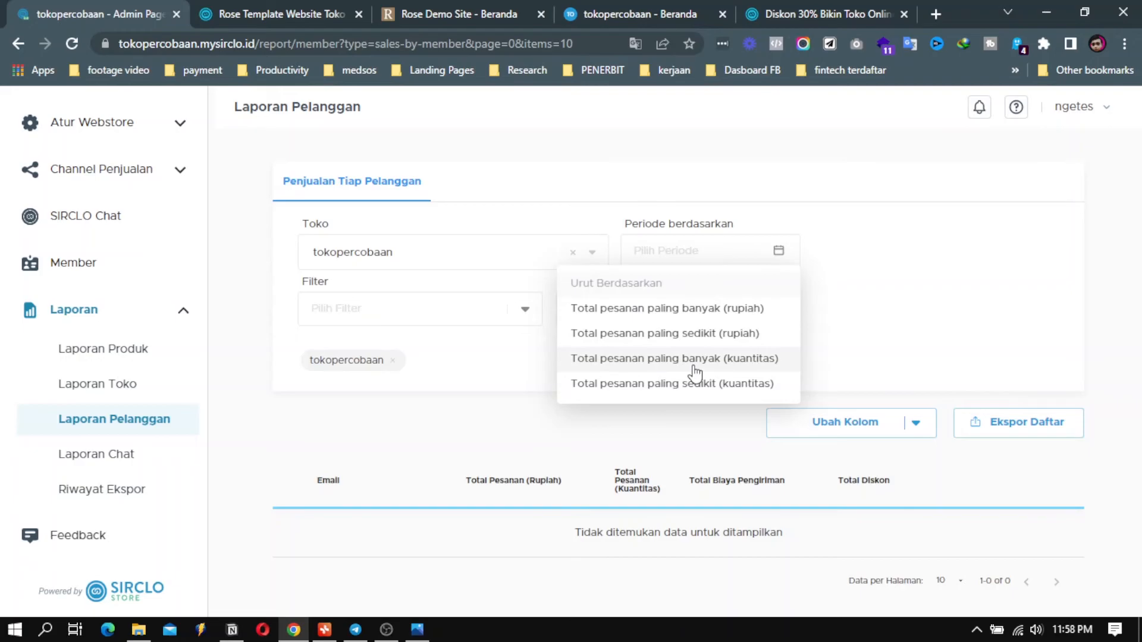
{"action": "left_click", "coordinate": [1018, 353]}
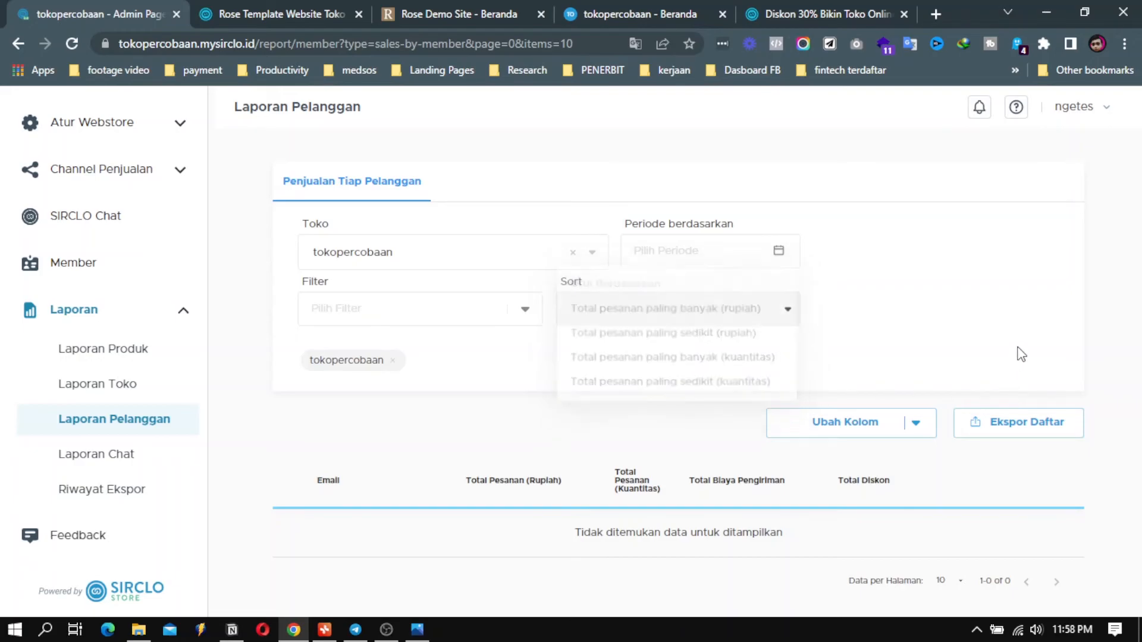
View the sort options of the Laporan Chat report, and check the remaining Riwayat Ekspor and Feedback pages.
{"action": "left_click", "coordinate": [122, 462]}
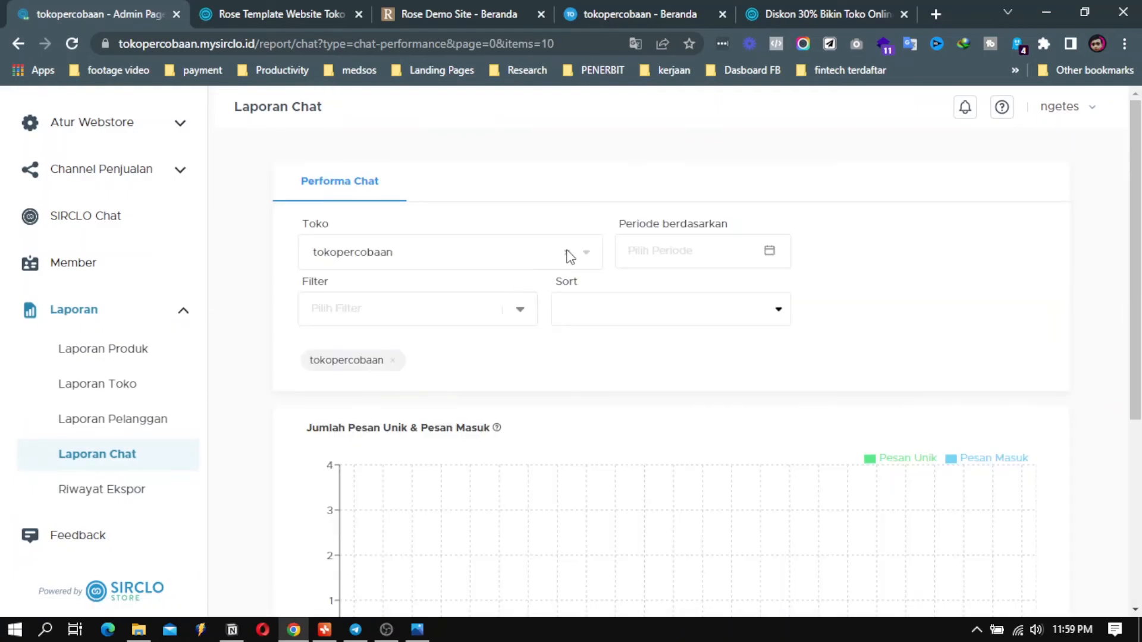
{"action": "left_click", "coordinate": [779, 314]}
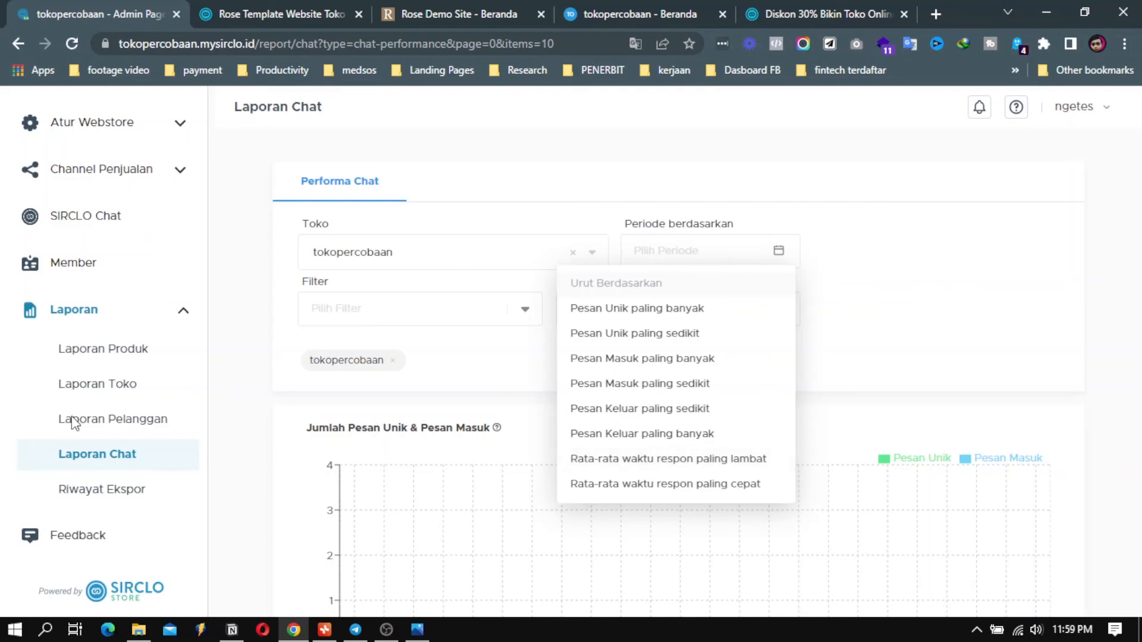
{"action": "left_click", "coordinate": [128, 496]}
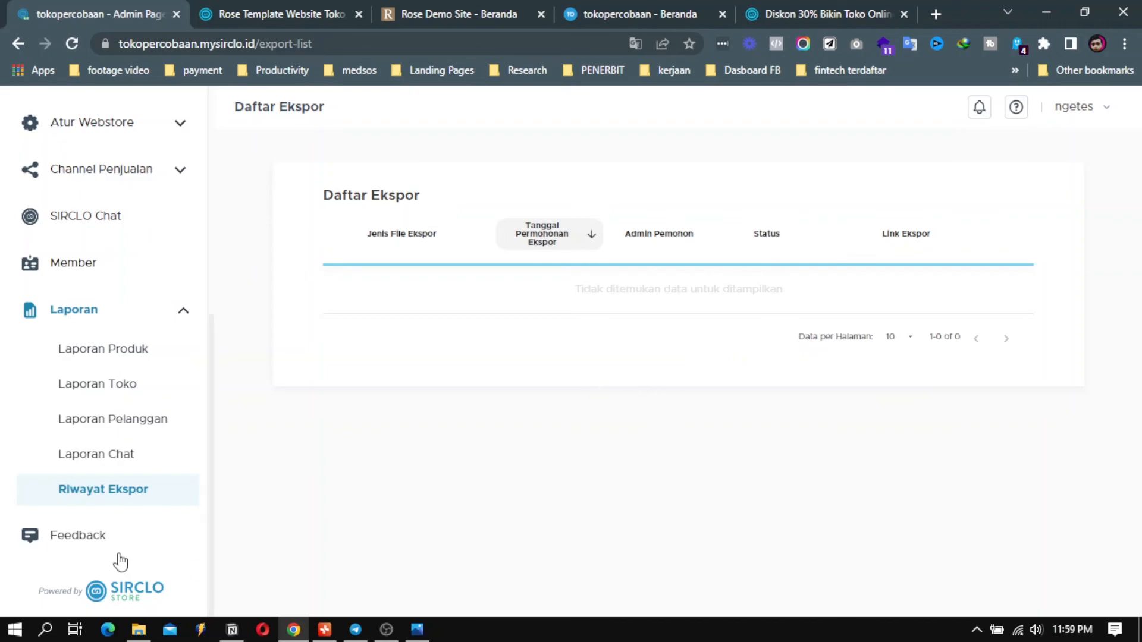
{"action": "left_click", "coordinate": [105, 542]}
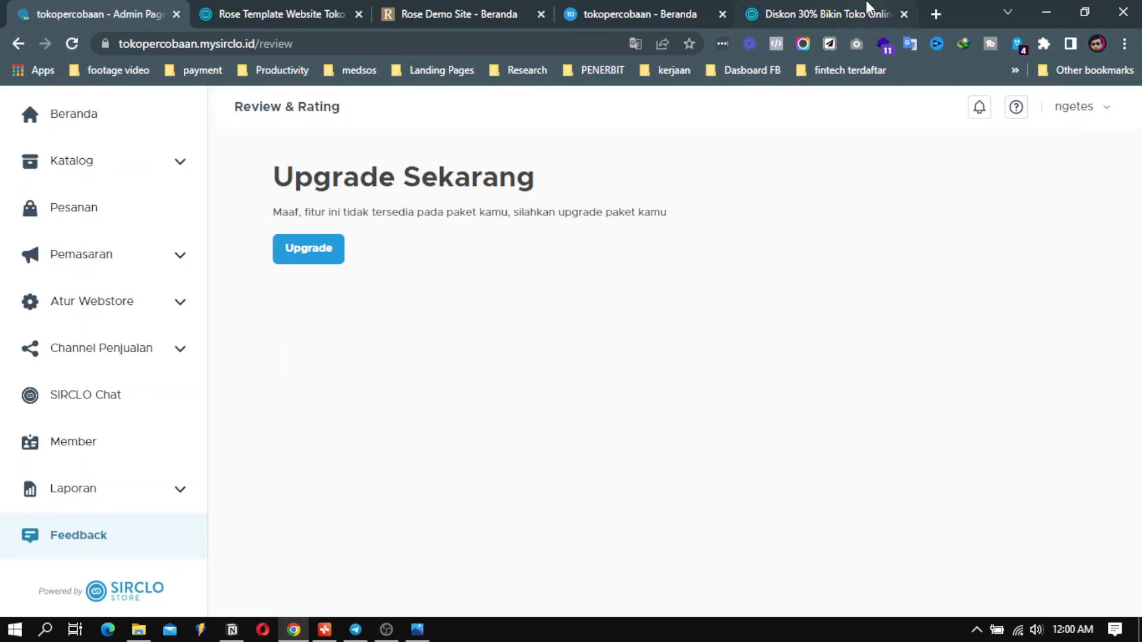
Switch to the SIRCLO Store discount page and compare the Basic and Professional Plan features down to the subscription prices.
{"action": "left_click", "coordinate": [869, 12]}
{"action": "scroll", "coordinate": [690, 487], "scroll_direction": "up", "scroll_amount": 10}
{"action": "scroll", "coordinate": [654, 449], "scroll_direction": "down", "scroll_amount": 3}
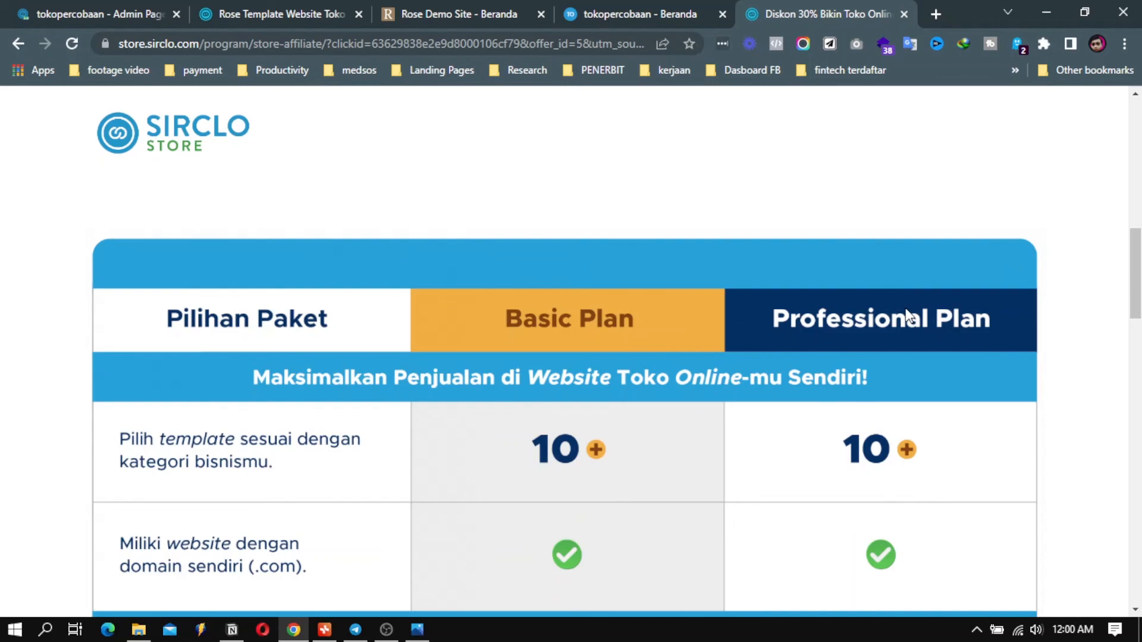
{"action": "scroll", "coordinate": [903, 376], "scroll_direction": "down", "scroll_amount": 4}
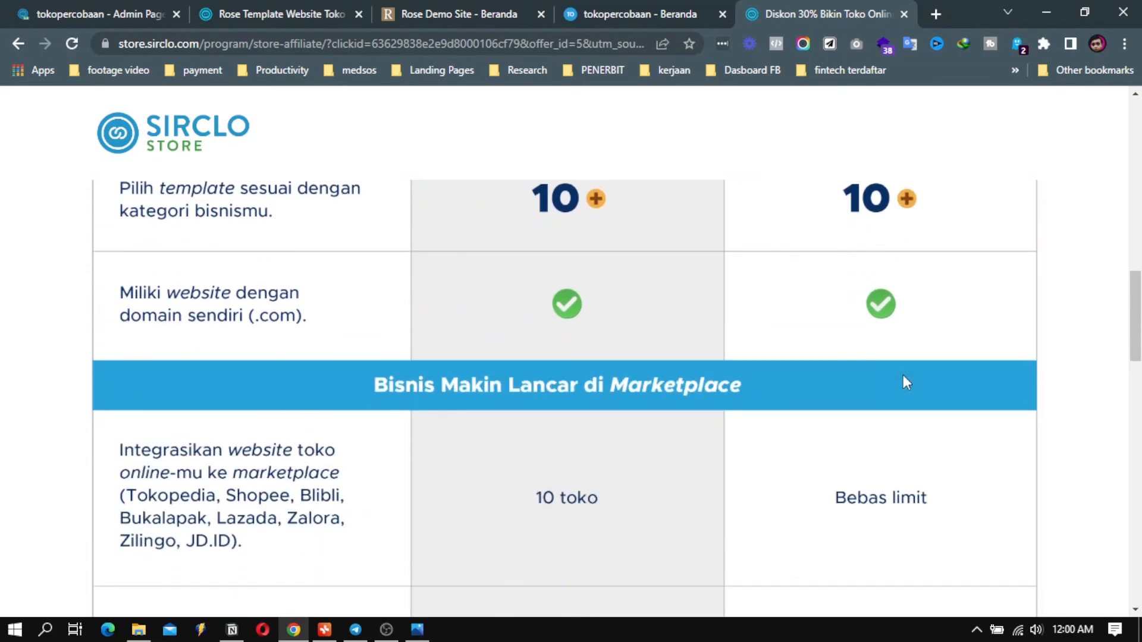
{"action": "scroll", "coordinate": [928, 374], "scroll_direction": "up", "scroll_amount": 6}
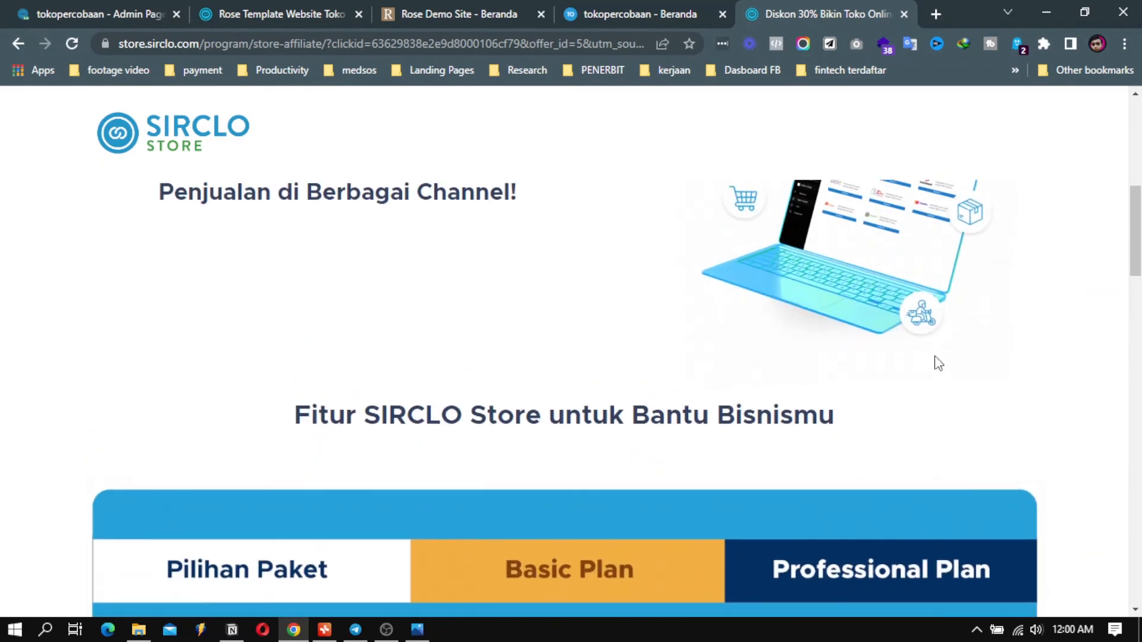
{"action": "scroll", "coordinate": [938, 380], "scroll_direction": "down", "scroll_amount": 1}
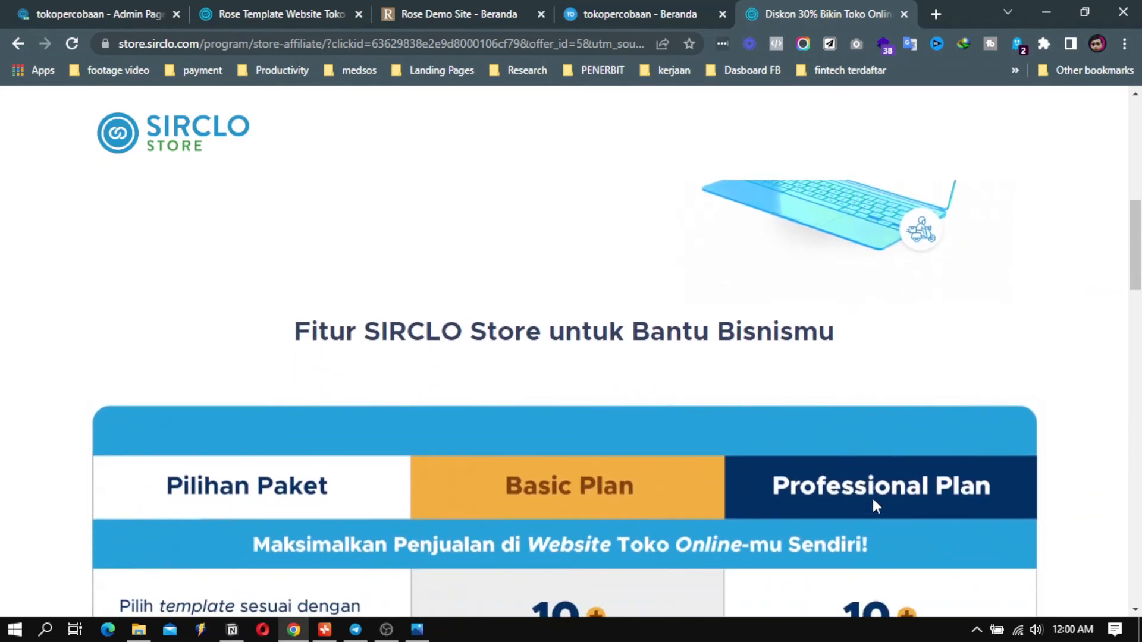
{"action": "scroll", "coordinate": [874, 504], "scroll_direction": "down", "scroll_amount": 13}
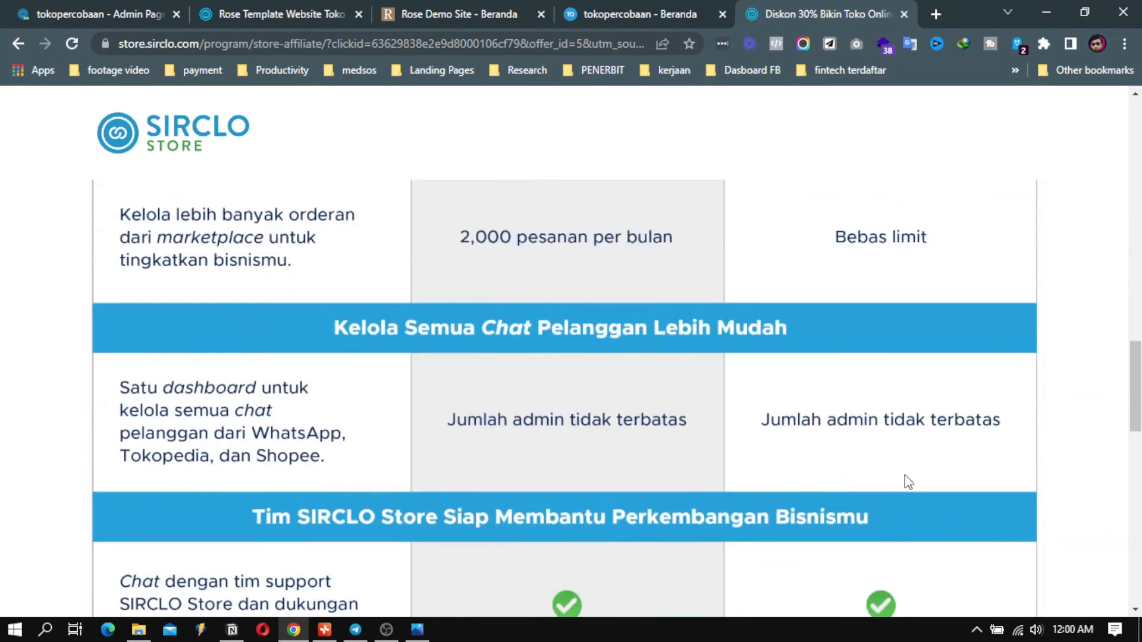
{"action": "scroll", "coordinate": [908, 481], "scroll_direction": "down", "scroll_amount": 10}
{"action": "scroll", "coordinate": [836, 474], "scroll_direction": "down", "scroll_amount": 6}
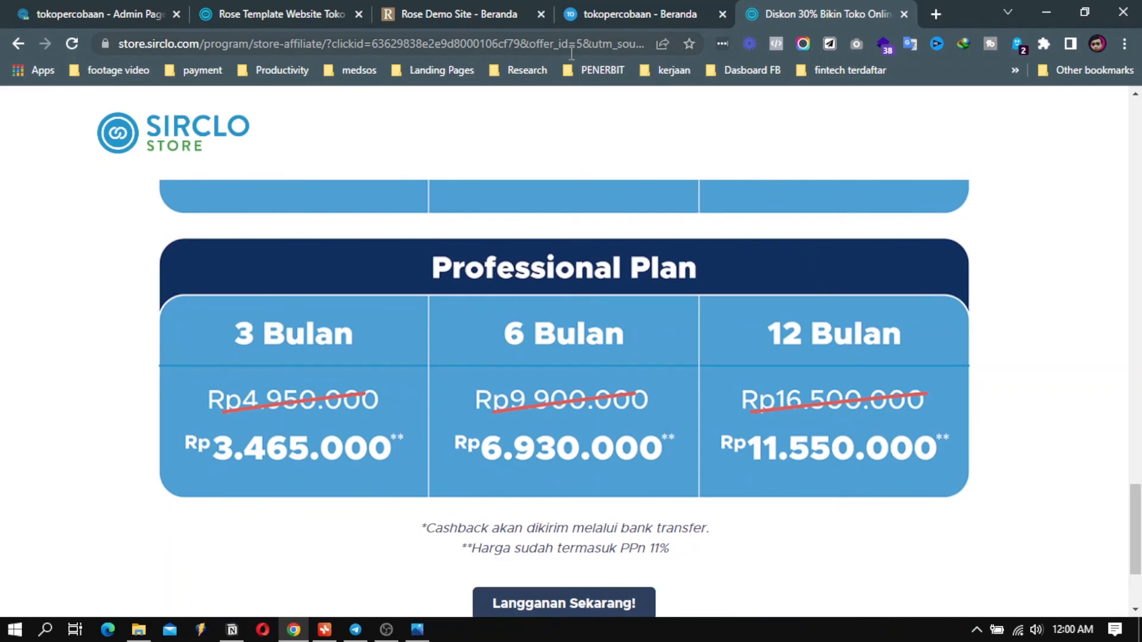
Revisit the tokopercobaan storefront and the Rose template page, and return to the shop admin.
{"action": "left_click", "coordinate": [589, 13]}
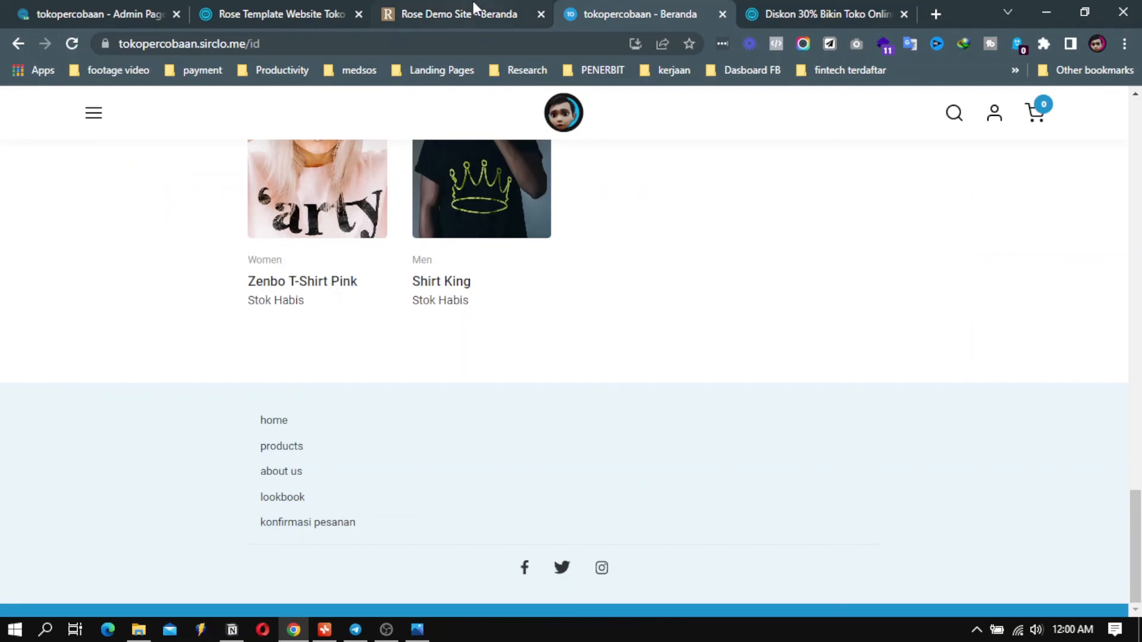
{"action": "left_click", "coordinate": [274, 3]}
{"action": "scroll", "coordinate": [755, 331], "scroll_direction": "down", "scroll_amount": 3}
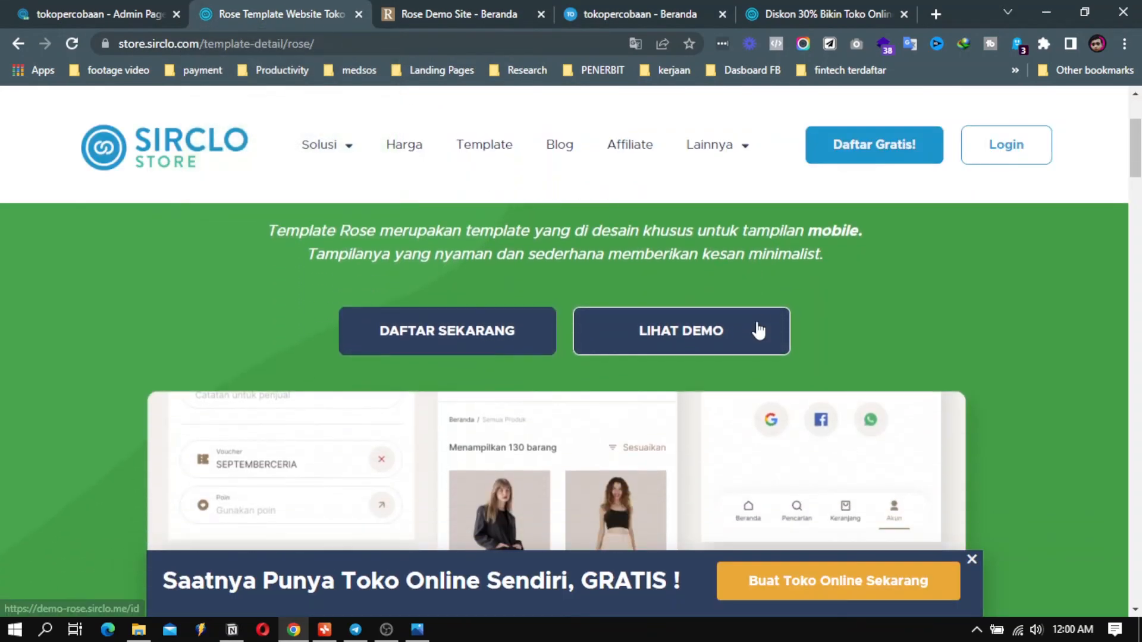
{"action": "left_click", "coordinate": [70, 5]}
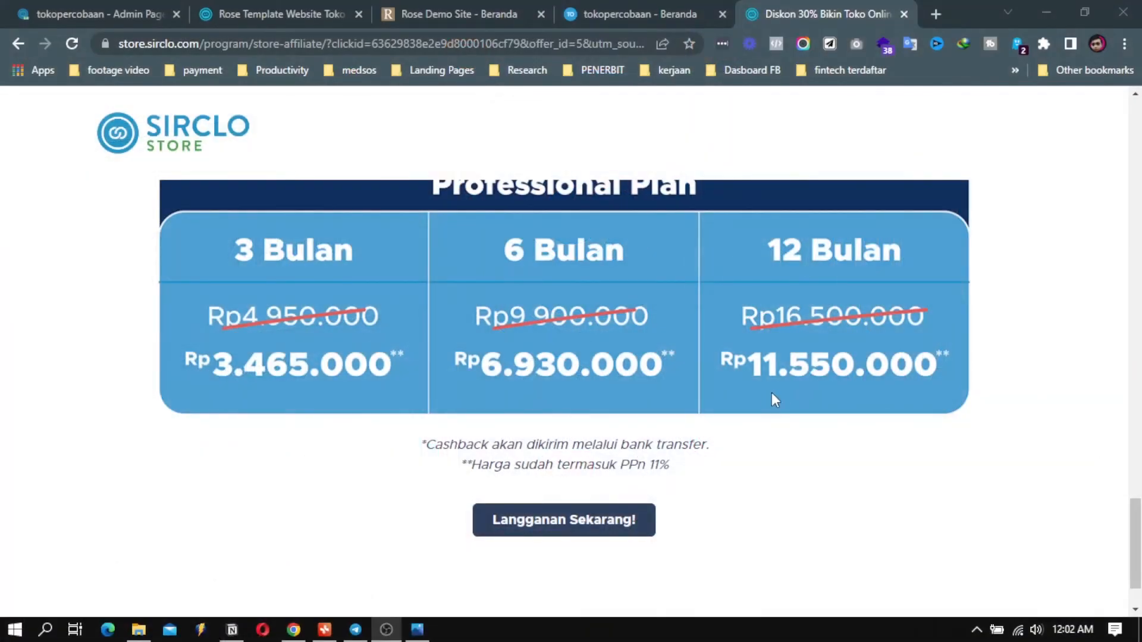
Review the 30% cashback offer and the Basic and Professional Plan prices on the discount page again.
{"action": "scroll", "coordinate": [751, 401], "scroll_direction": "up", "scroll_amount": 13}
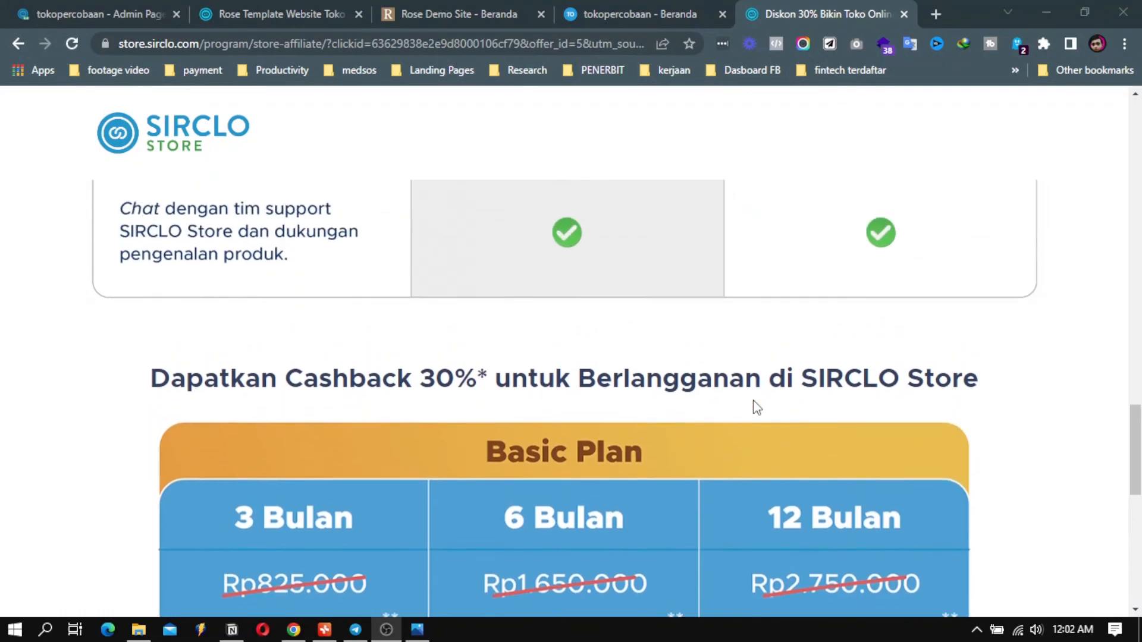
{"action": "scroll", "coordinate": [762, 396], "scroll_direction": "down", "scroll_amount": 12}
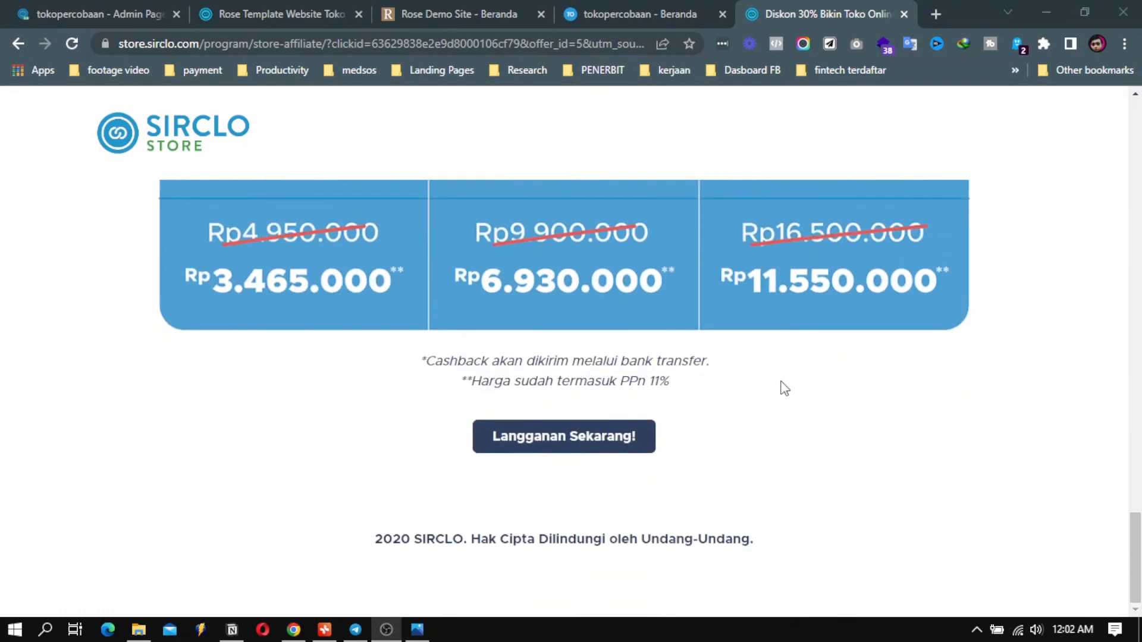